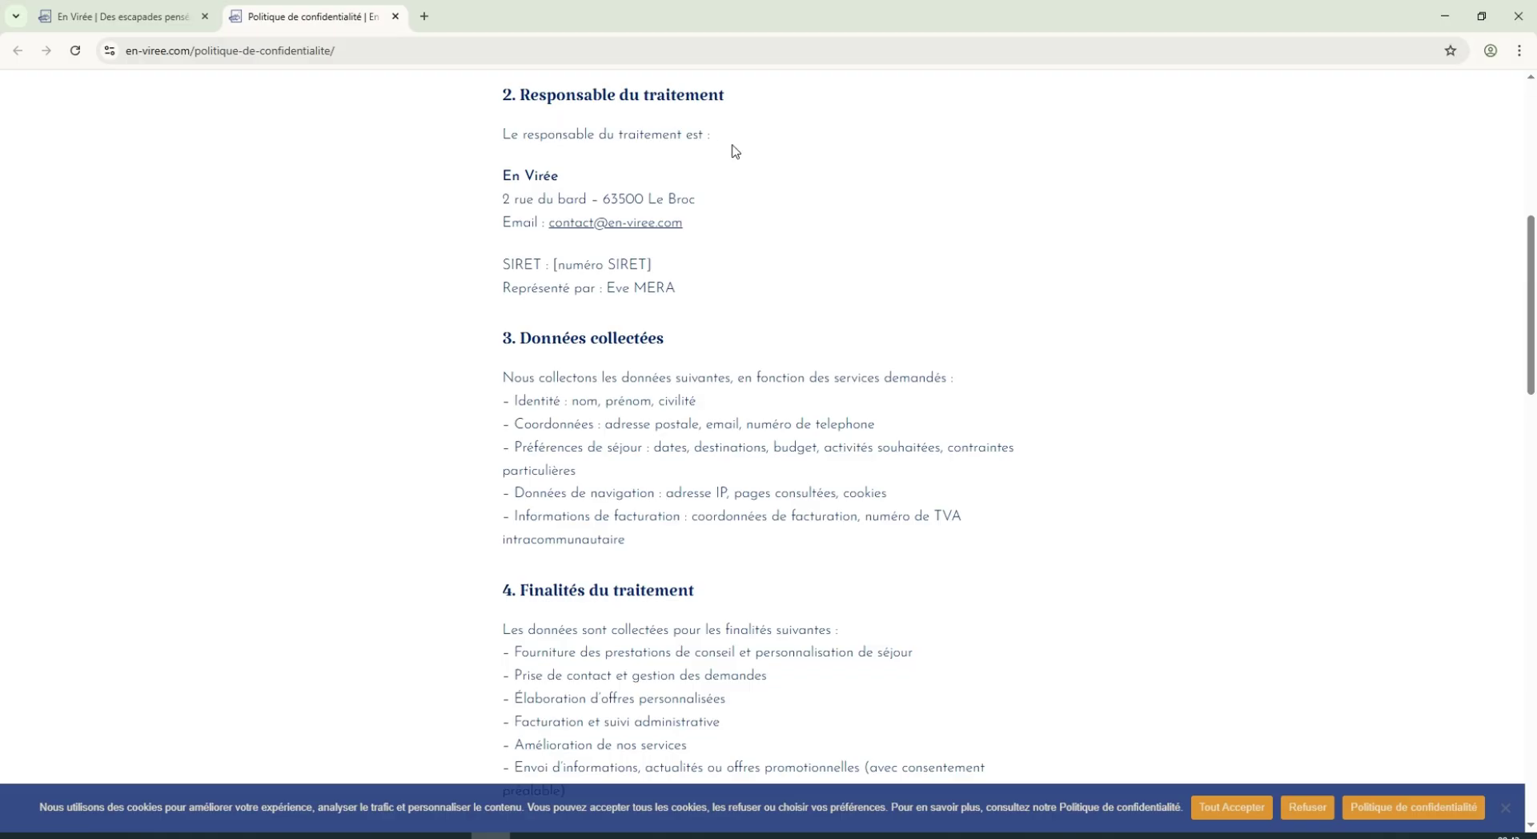
# Review the privacy policy page from the data controller details with the SIRET placeholder down to the last update date.
pyautogui.moveTo(494, 267); pyautogui.dragTo(695, 264)
pyautogui.click(697, 265)
pyautogui.scroll(-2, 731, 271)
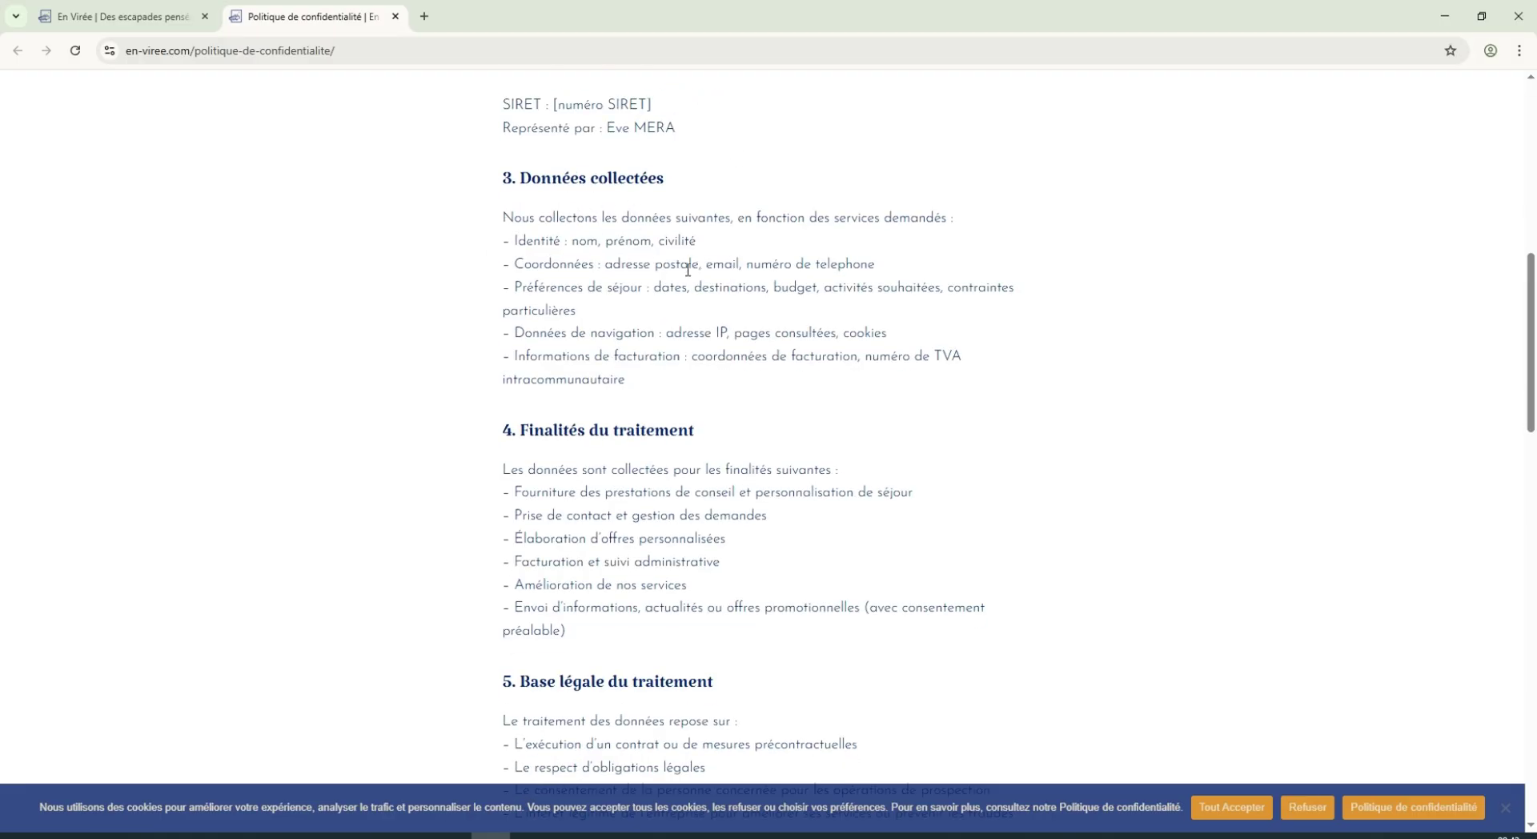
pyautogui.scroll(-3, 687, 270)
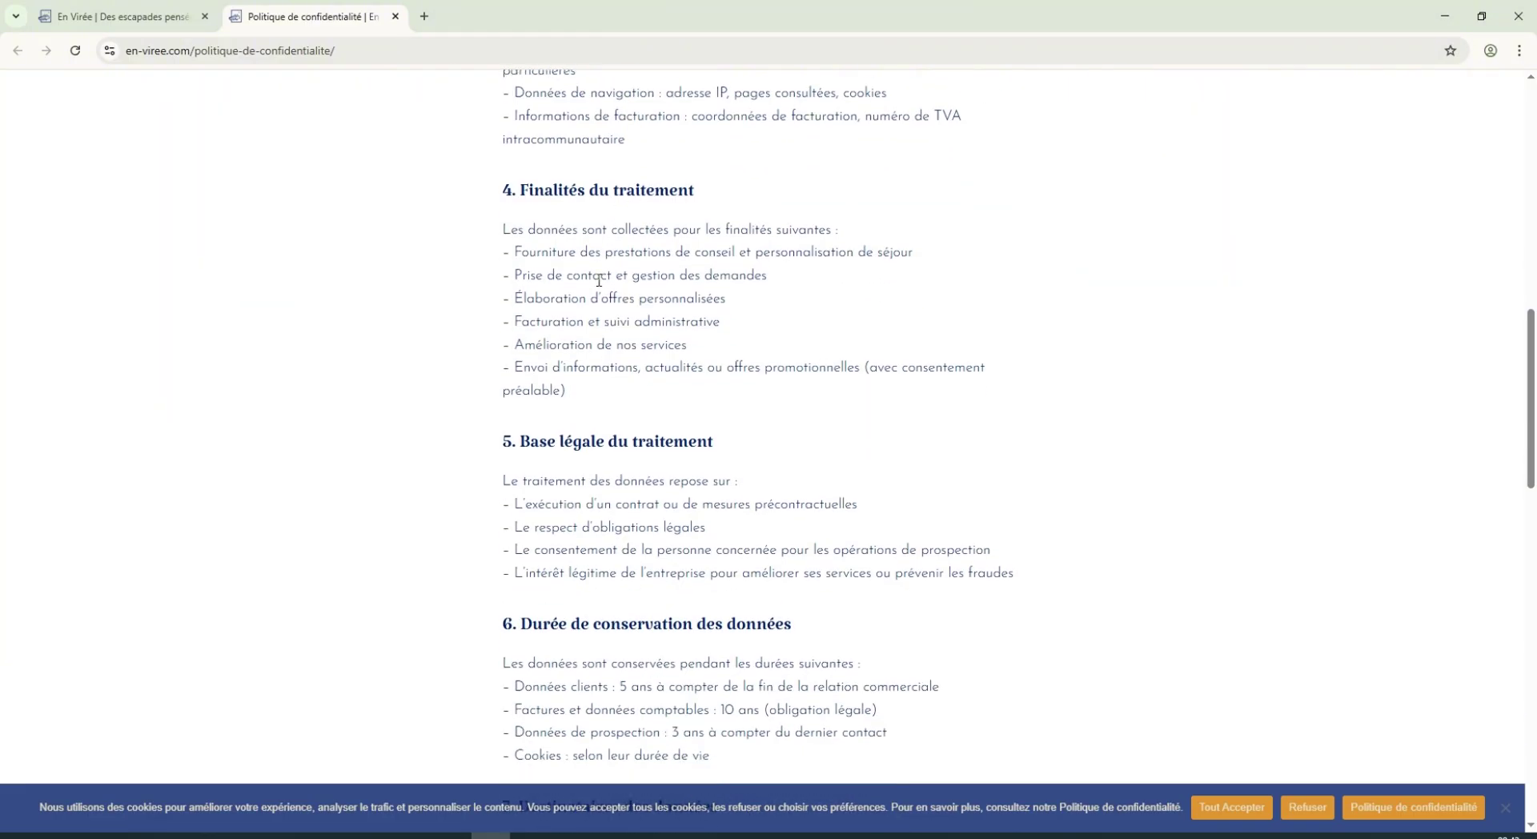
pyautogui.scroll(-2, 598, 280)
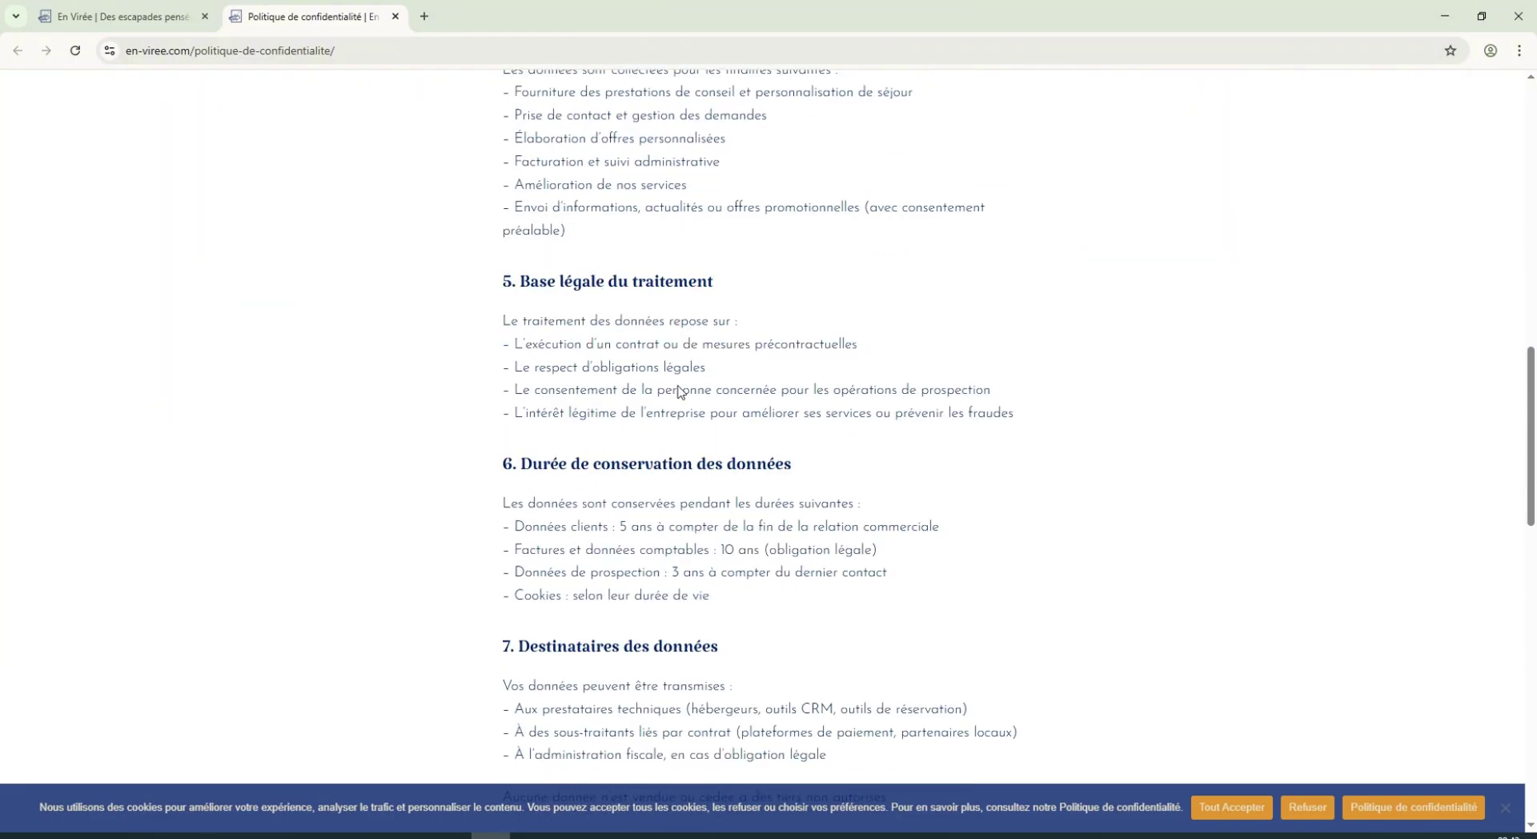
pyautogui.scroll(-2, 552, 342)
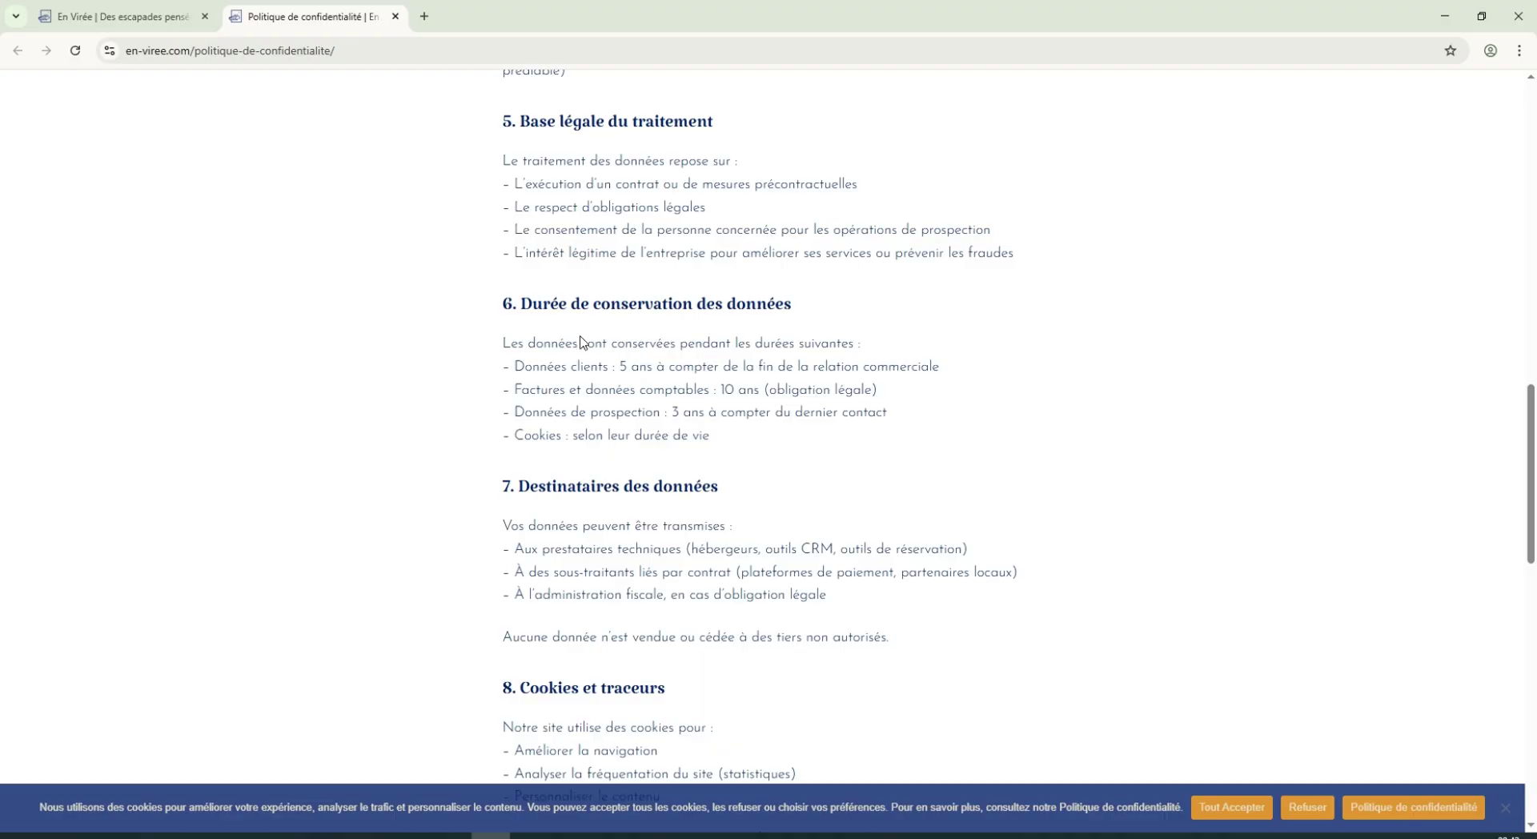
pyautogui.scroll(-7, 491, 357)
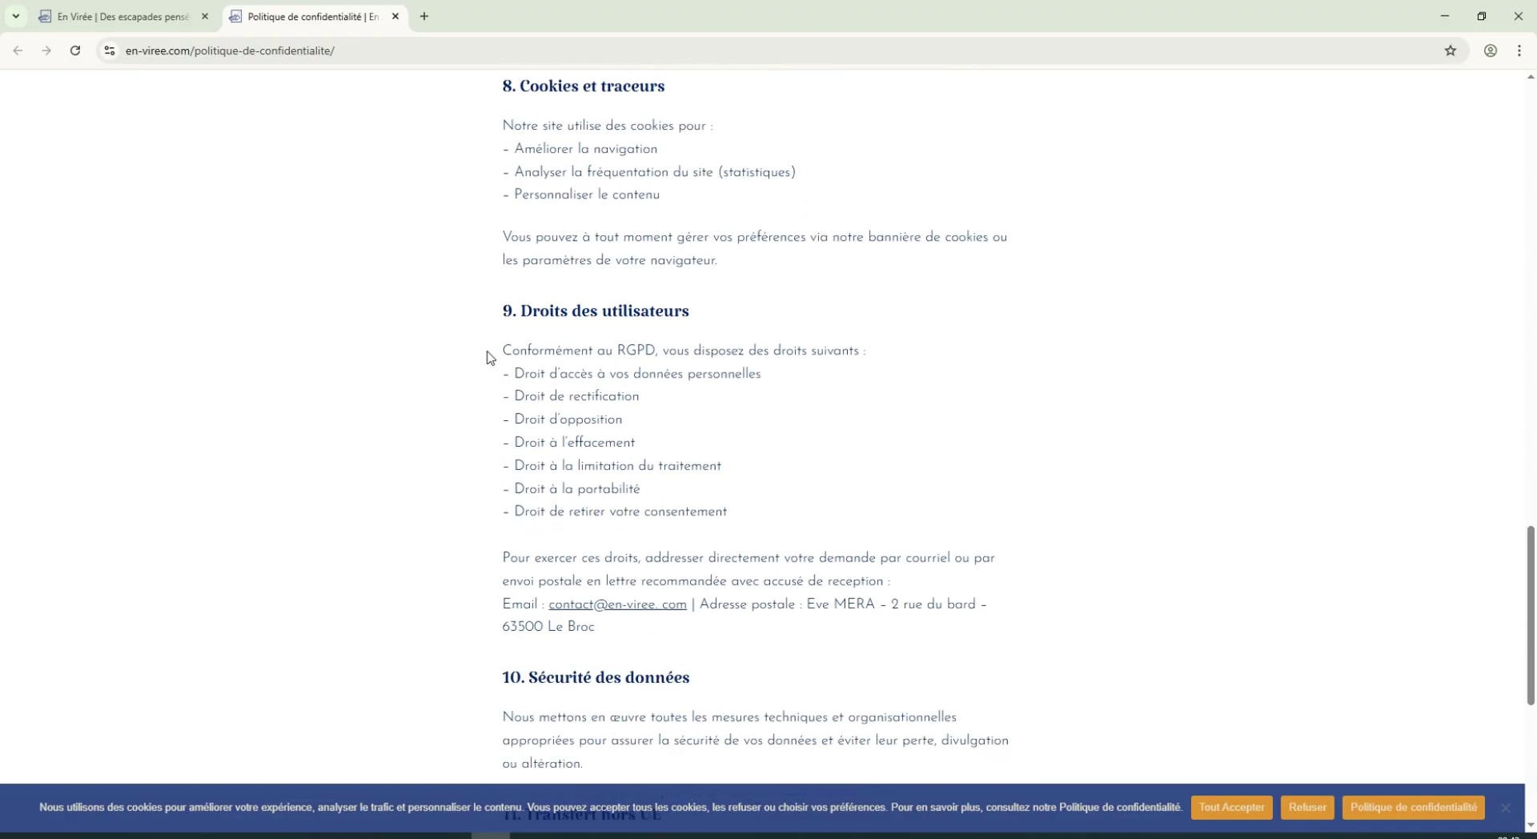
pyautogui.scroll(-1, 490, 356)
pyautogui.scroll(-4, 632, 342)
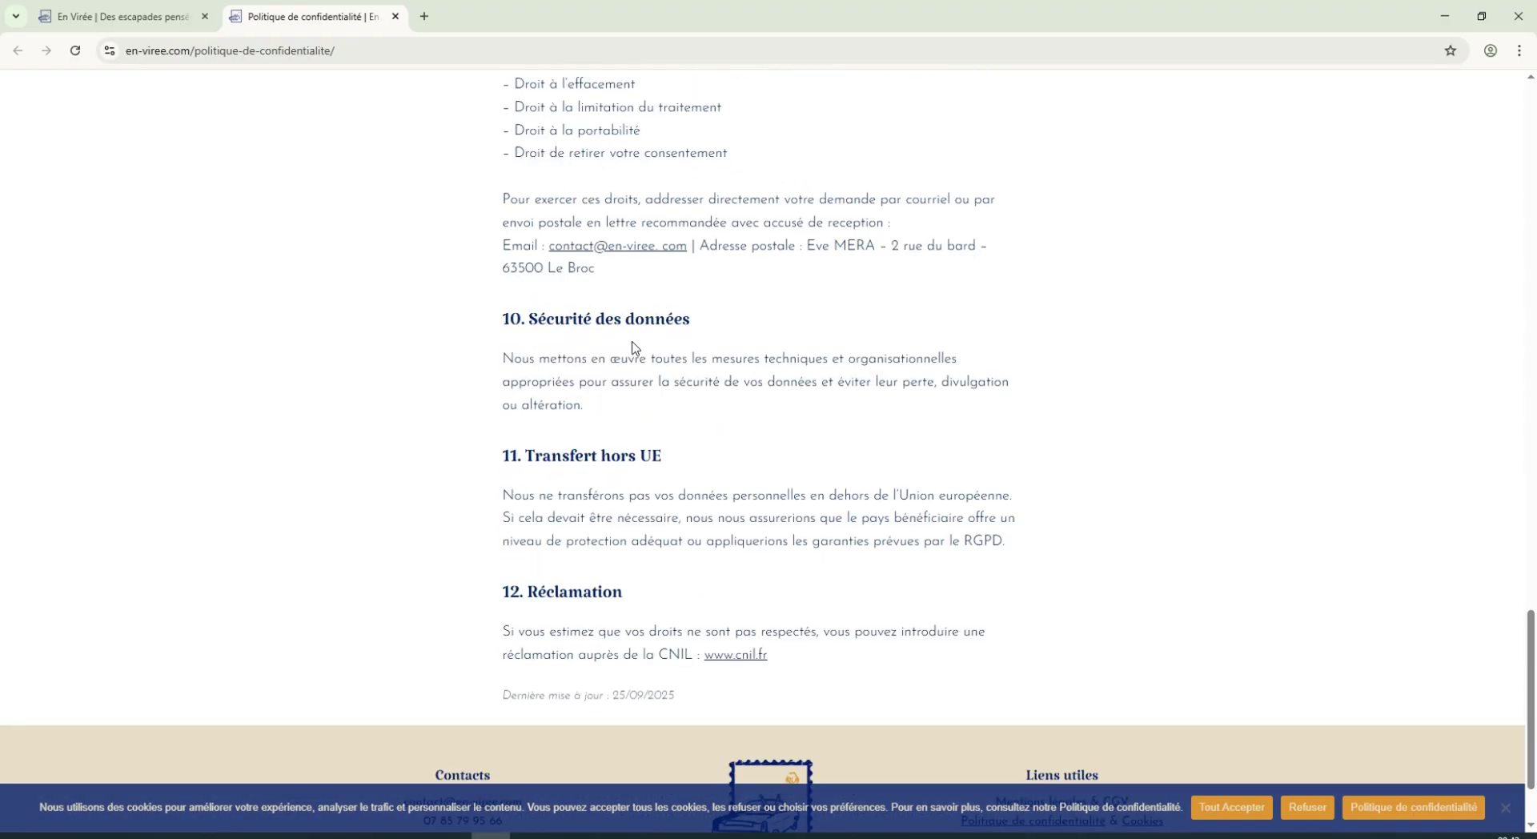
pyautogui.scroll(-2, 640, 376)
pyautogui.moveTo(714, 568); pyautogui.dragTo(593, 574)
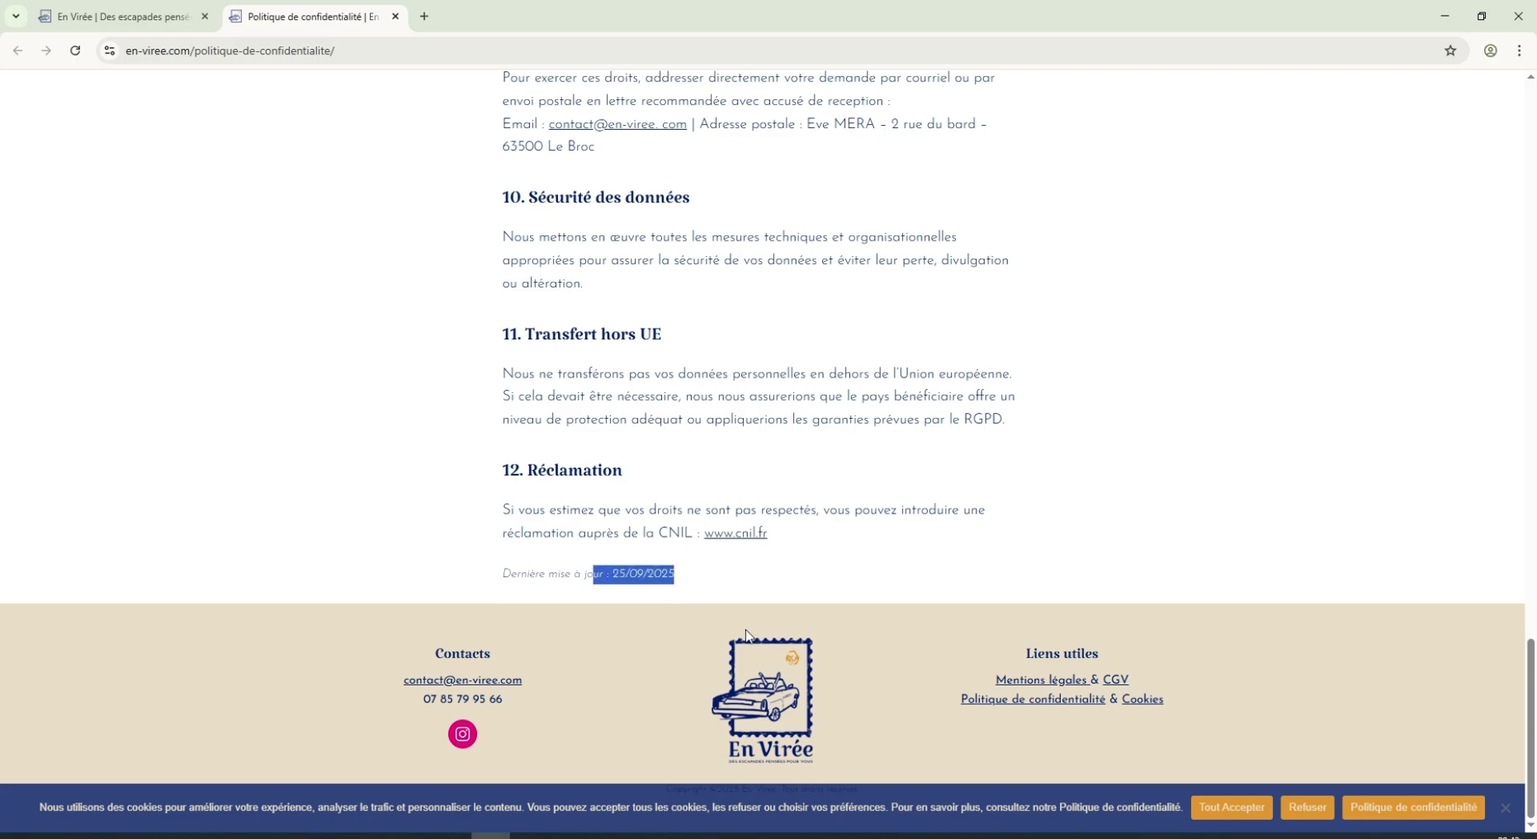
# Close the privacy policy page and accept all cookies on the En Virée homepage.
pyautogui.hotkey('ctrl', 'w')
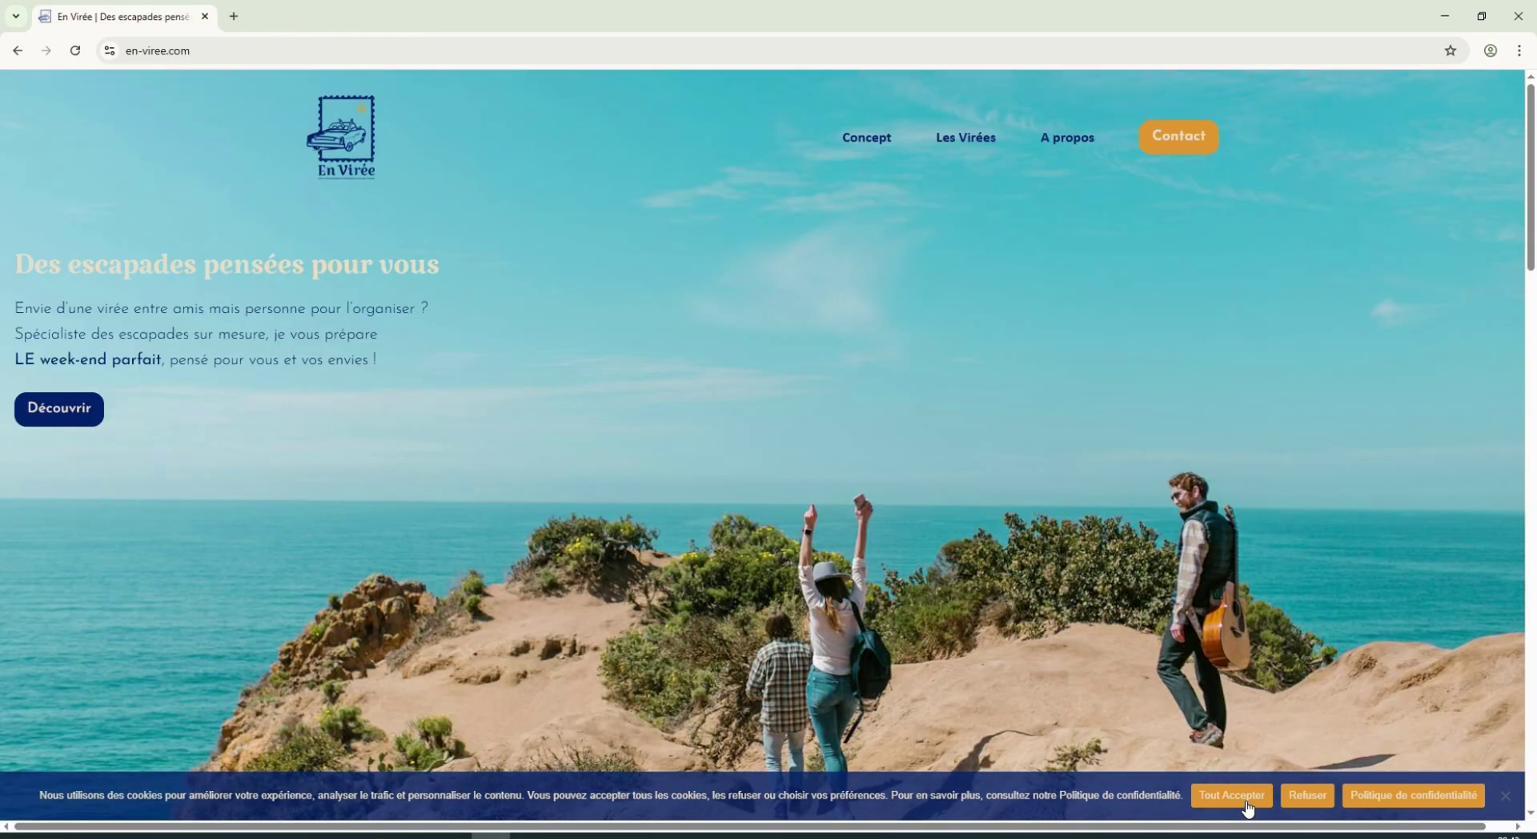
pyautogui.click(1246, 807)
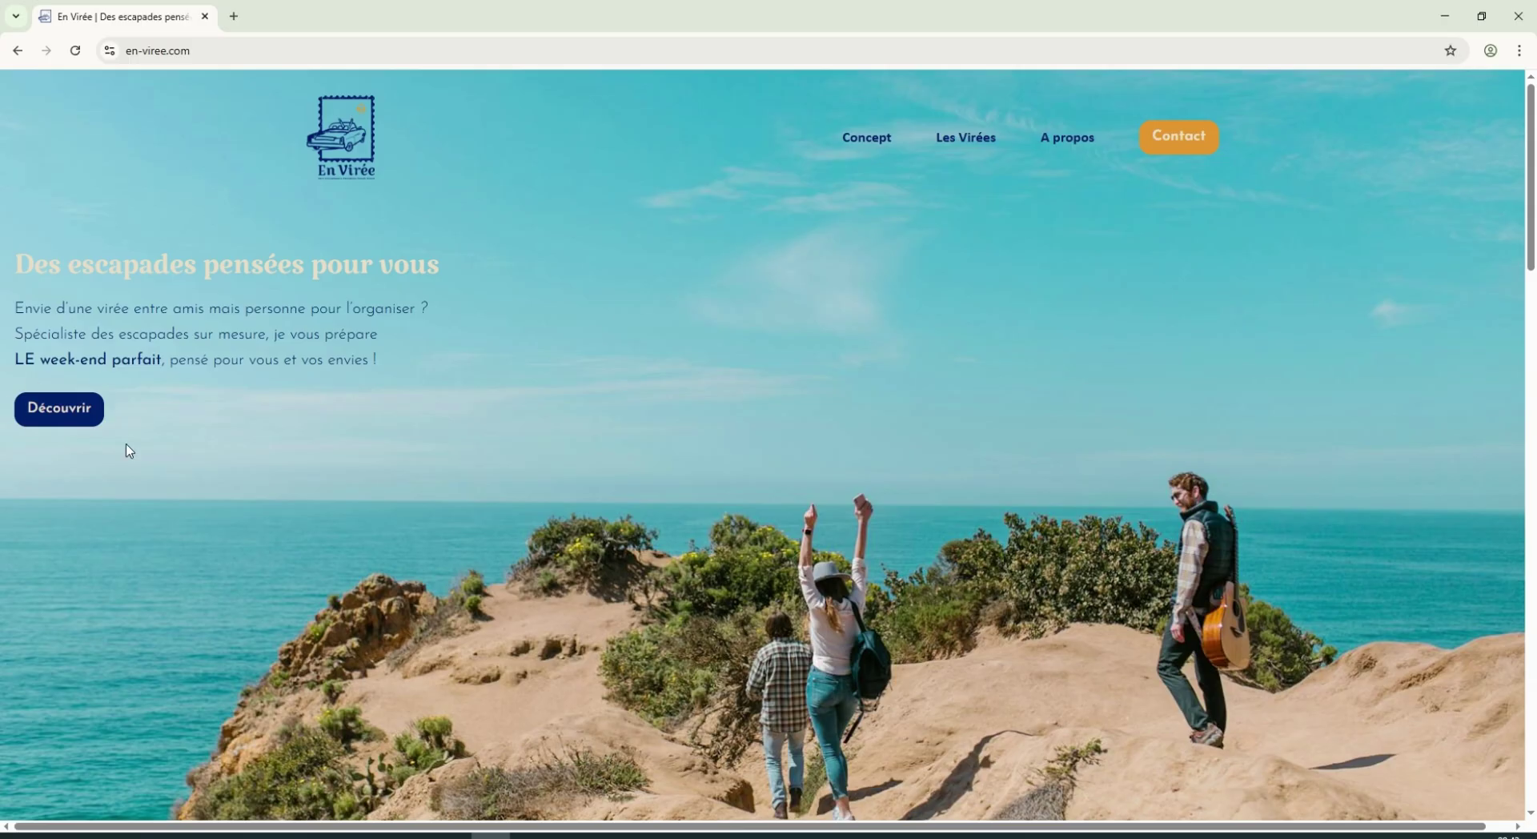
# Examine the alignment of the homepage's hero heading and introduction, including at 110% zoom, and restore the original zoom.
pyautogui.moveTo(44, 261); pyautogui.dragTo(376, 336)
pyautogui.click(467, 384)
pyautogui.moveTo(16, 264); pyautogui.dragTo(405, 374)
pyautogui.click(326, 385)
pyautogui.moveTo(22, 266); pyautogui.dragTo(74, 374)
pyautogui.click(214, 388)
pyautogui.scroll(1, 719, 336)
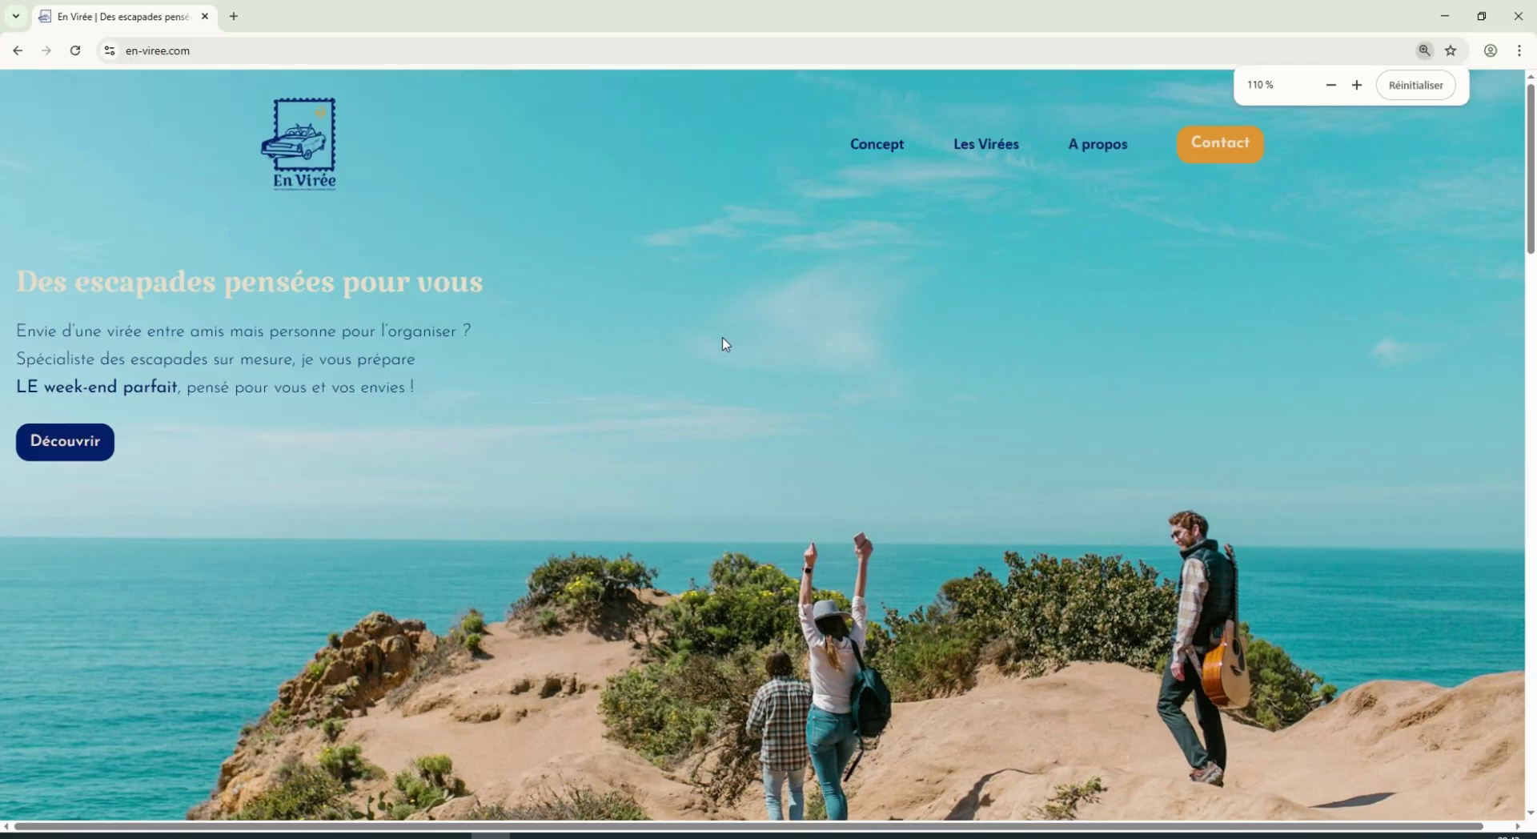
pyautogui.scroll(-1, 719, 336)
pyautogui.scroll(-1, 719, 336)
pyautogui.scroll(1, 719, 334)
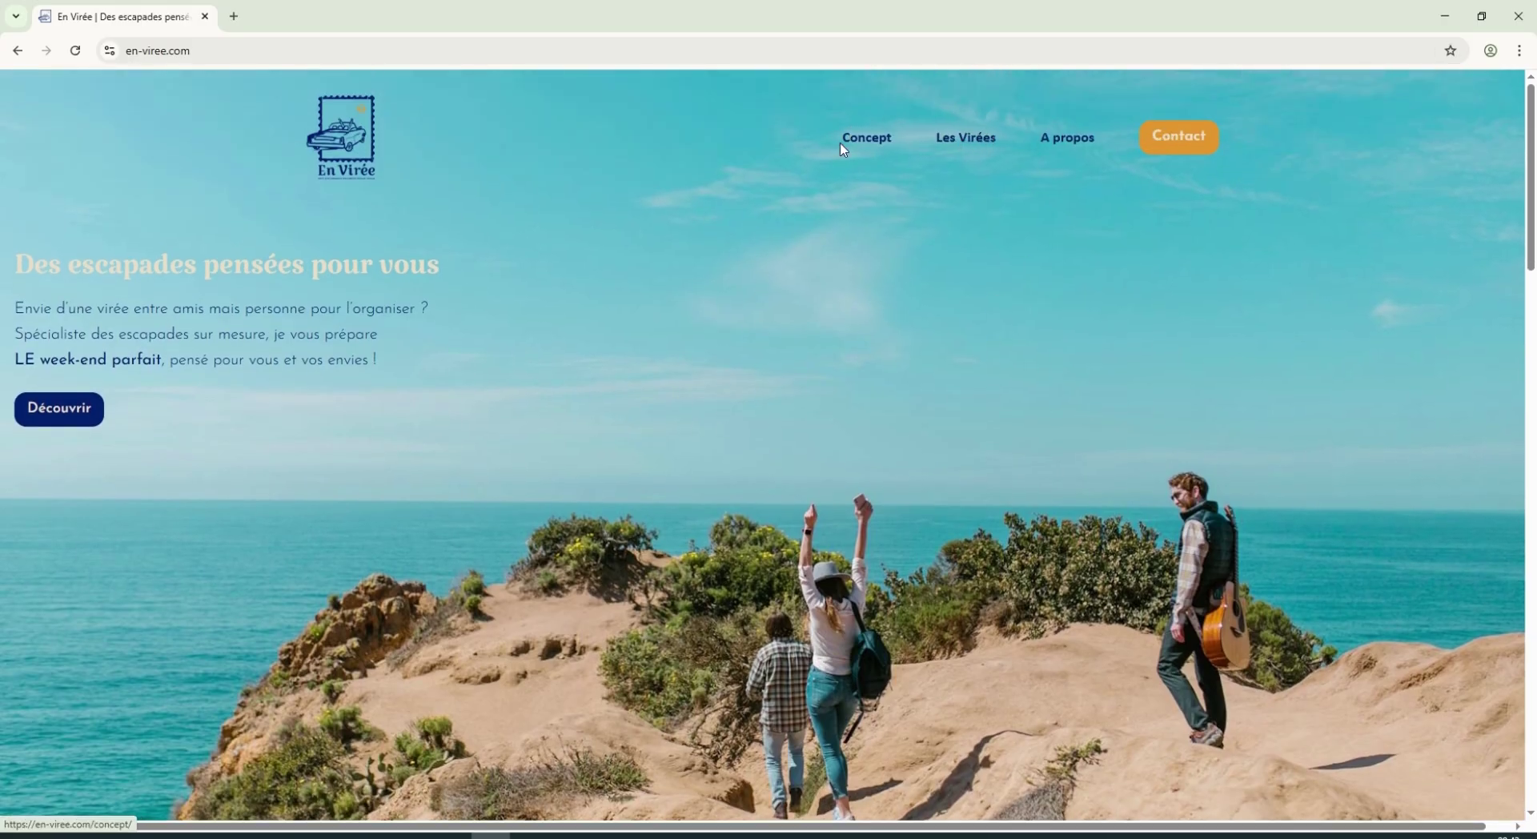
# Test the Découvrir link, return to the top of the homepage, and check the readability of the hero heading and introduction.
pyautogui.click(92, 415)
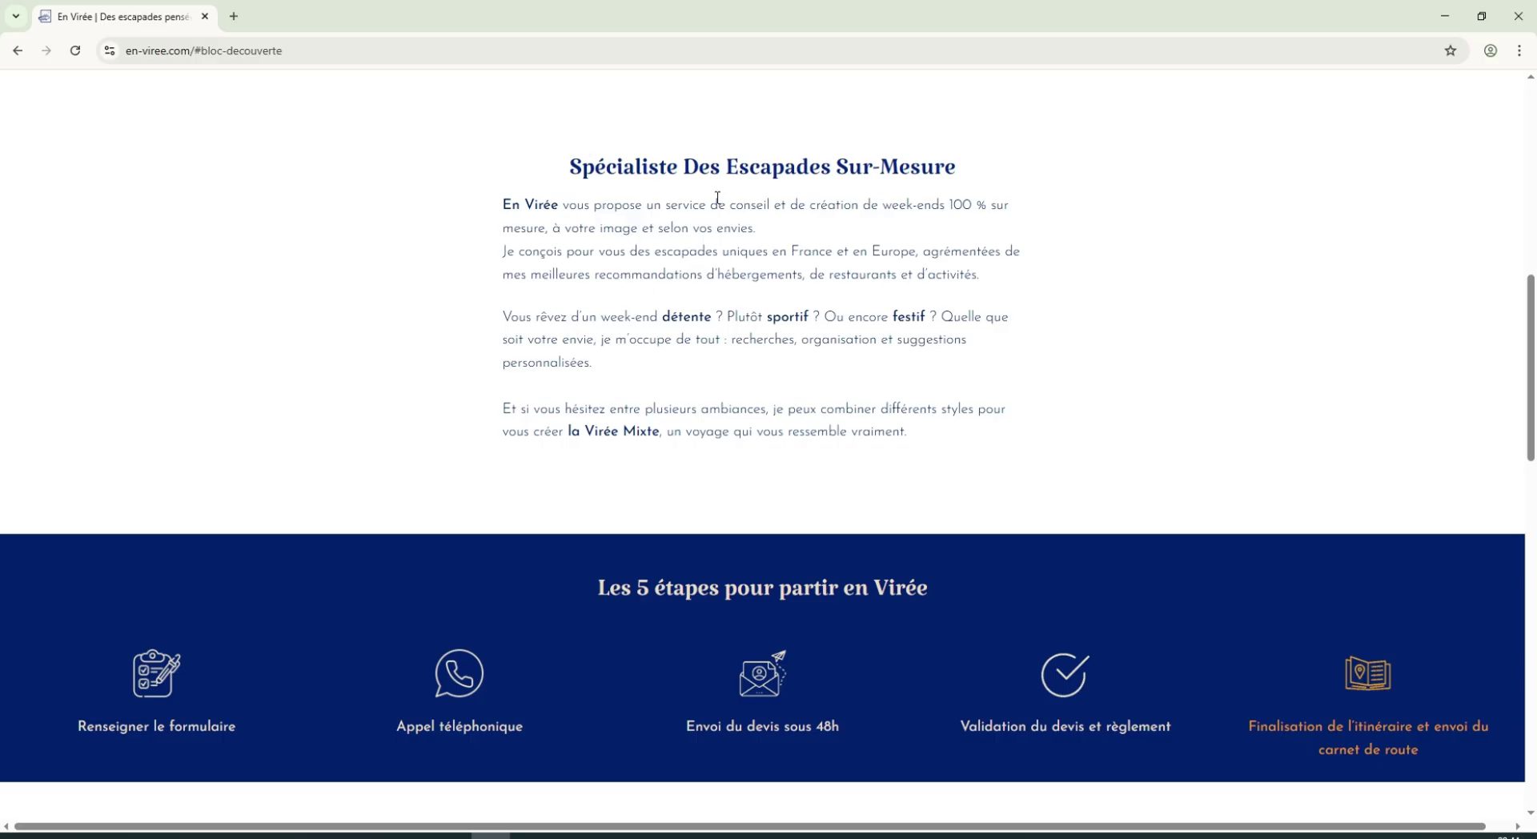
pyautogui.press('Home')
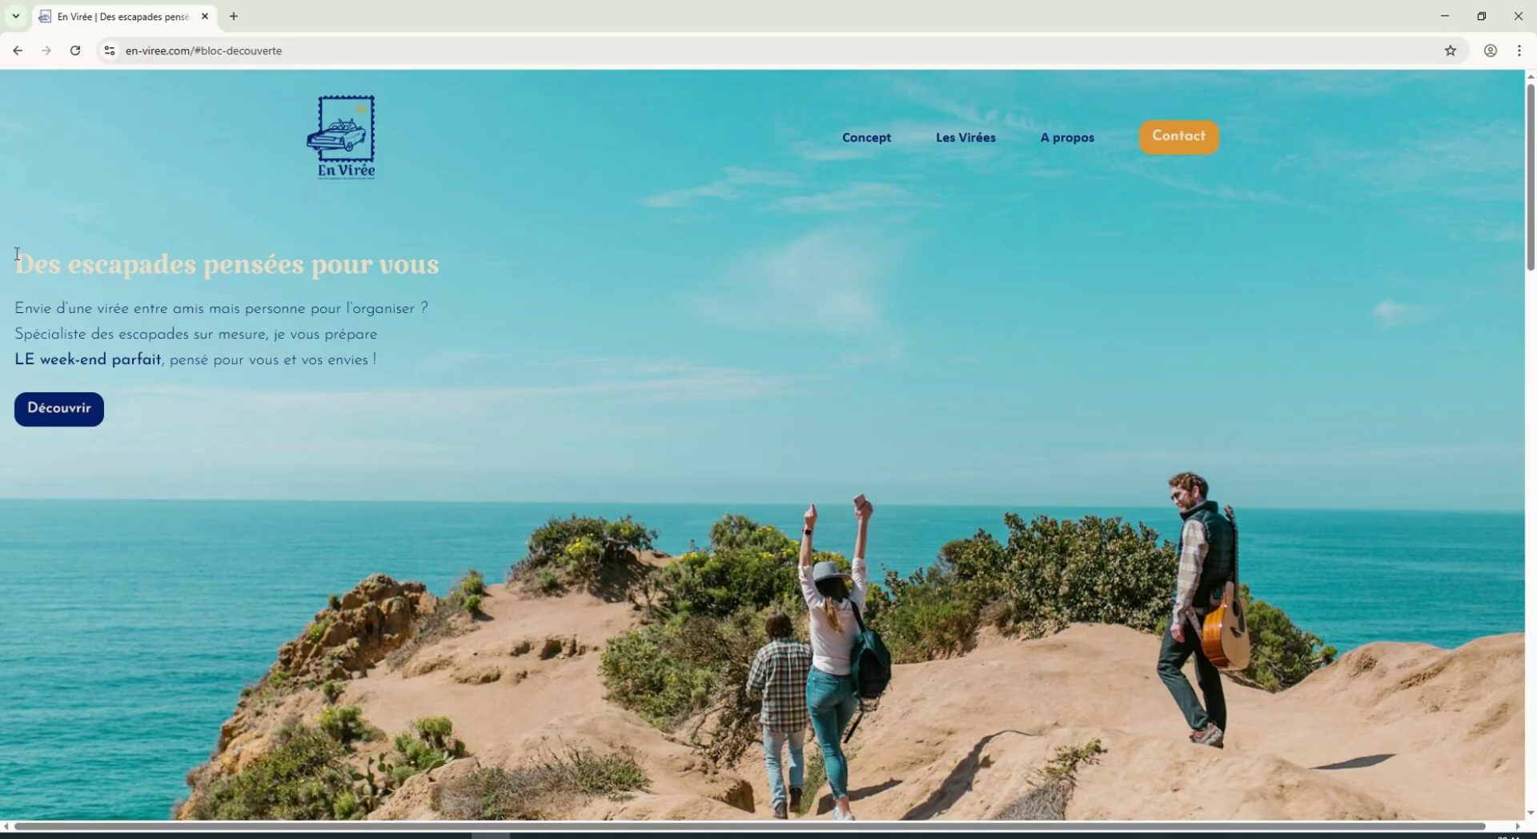
pyautogui.moveTo(17, 254); pyautogui.dragTo(440, 268)
pyautogui.click(445, 271)
pyautogui.tripleClick(445, 271)
pyautogui.moveTo(307, 309); pyautogui.dragTo(300, 335)
pyautogui.click(70, 310)
# Examine the #bloc-decouverte anchor in the page address at the "Spécialiste Des Escapades Sur-Mesure" section.
pyautogui.scroll(-10, 327, 357)
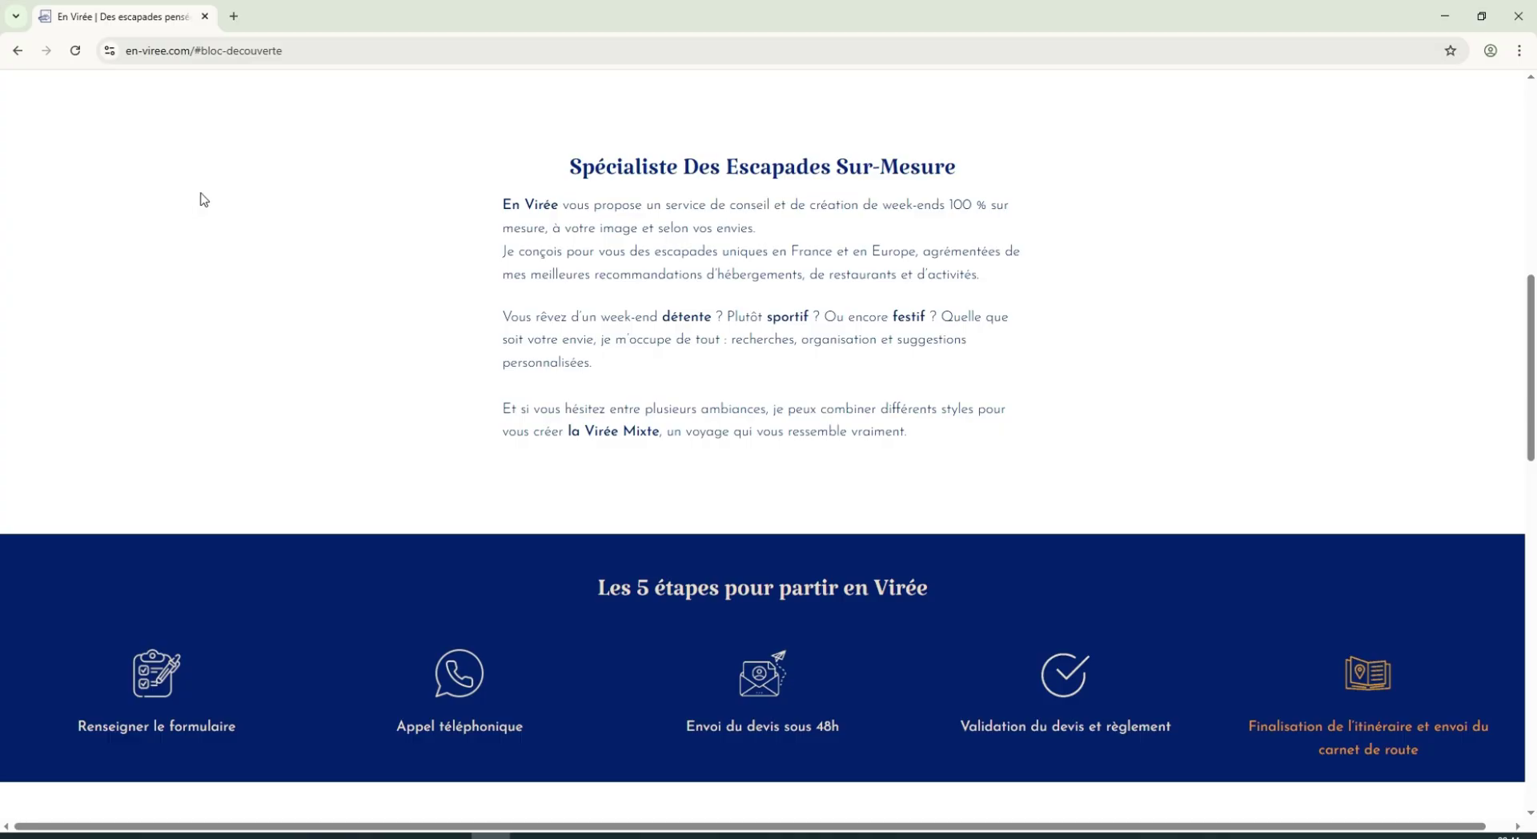
pyautogui.moveTo(309, 48); pyautogui.dragTo(198, 74)
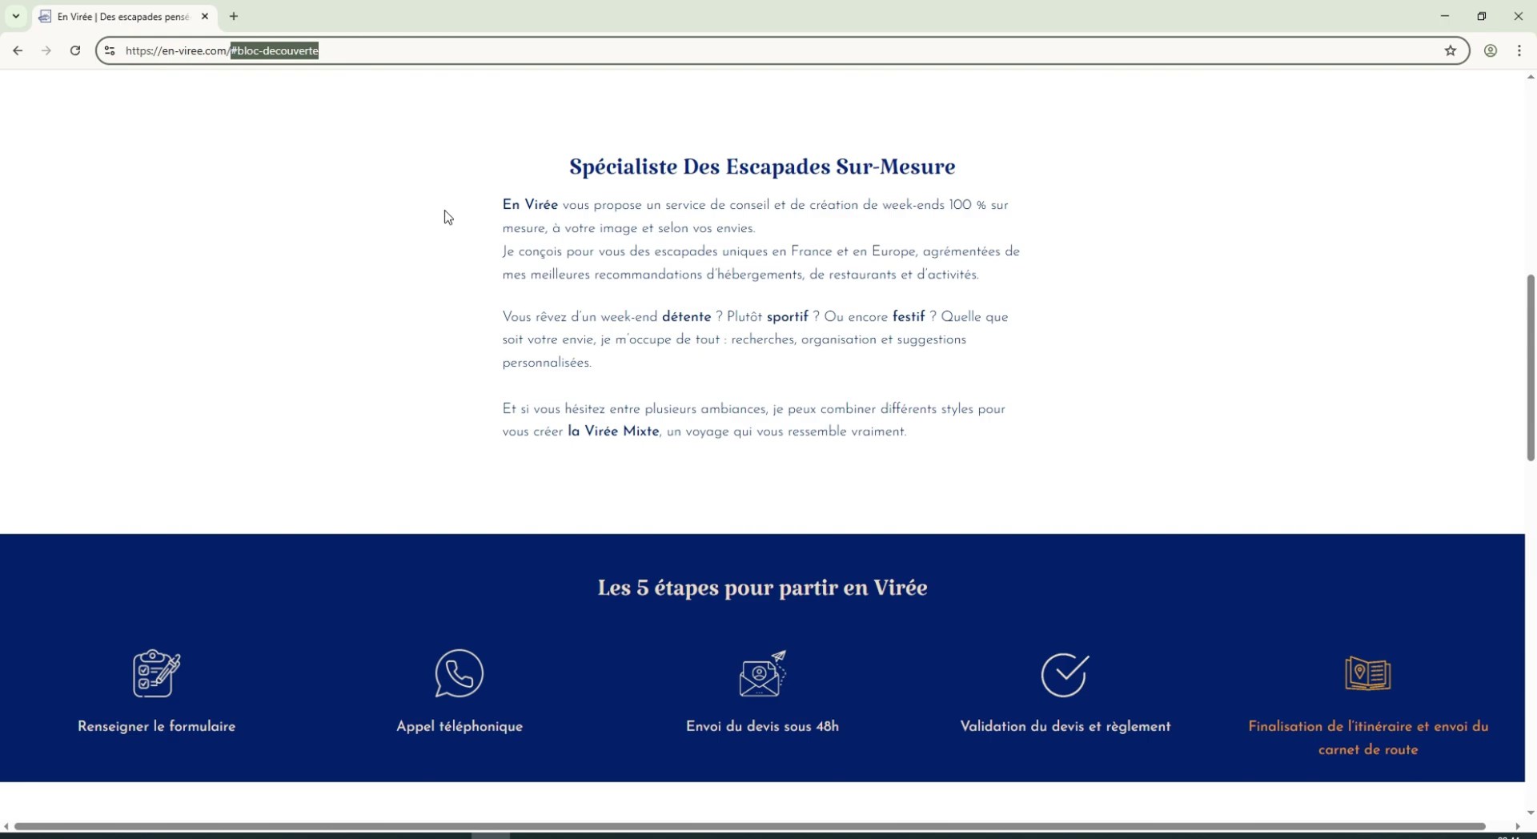
pyautogui.click(658, 214)
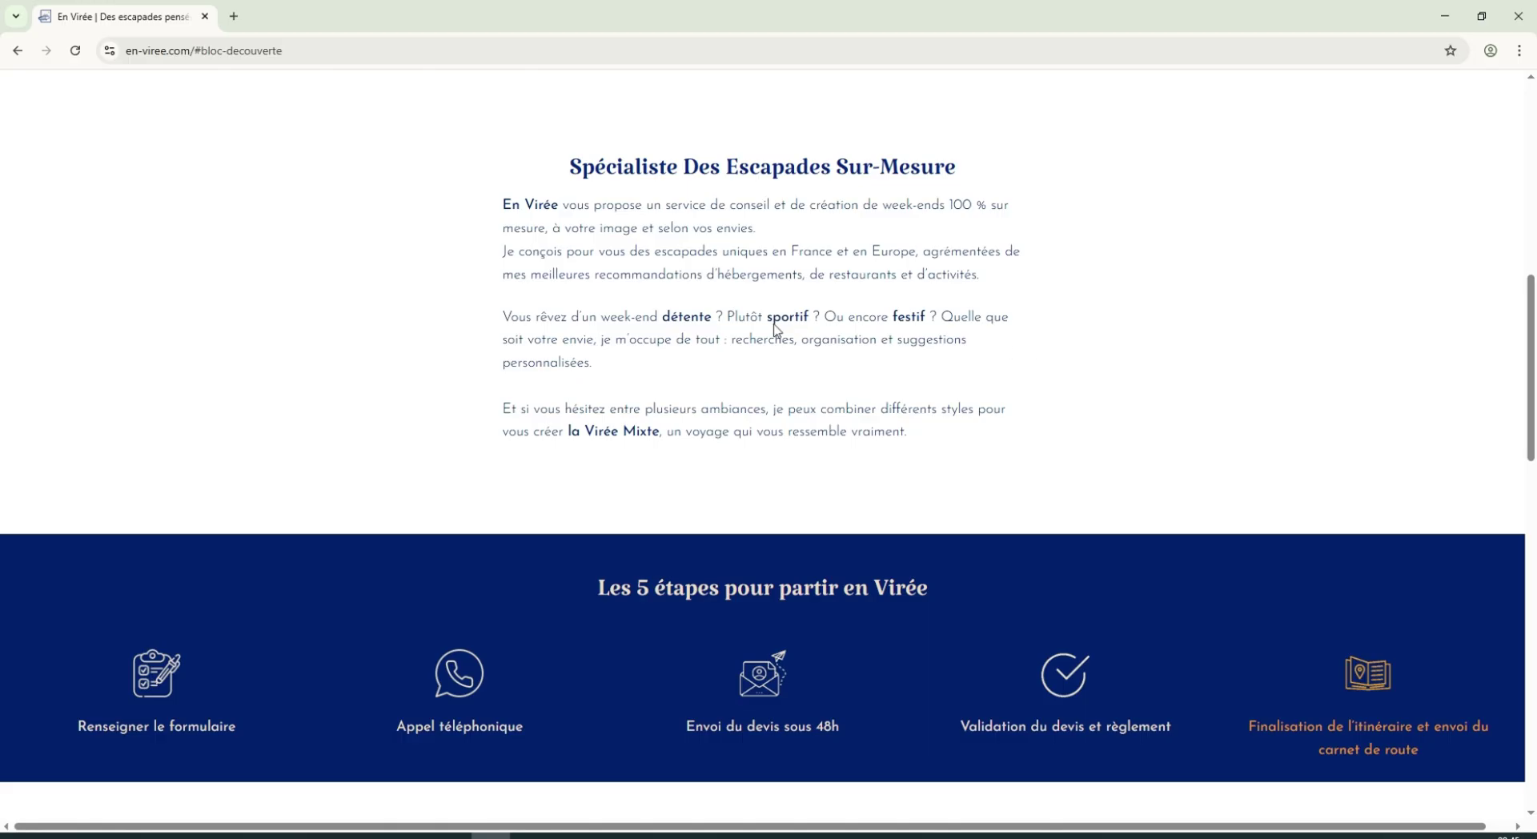
# Review the "Les 5 étapes pour partir en Virée" section, checking the order and wording of its step labels.
pyautogui.scroll(-2, 655, 312)
pyautogui.scroll(-1, 663, 309)
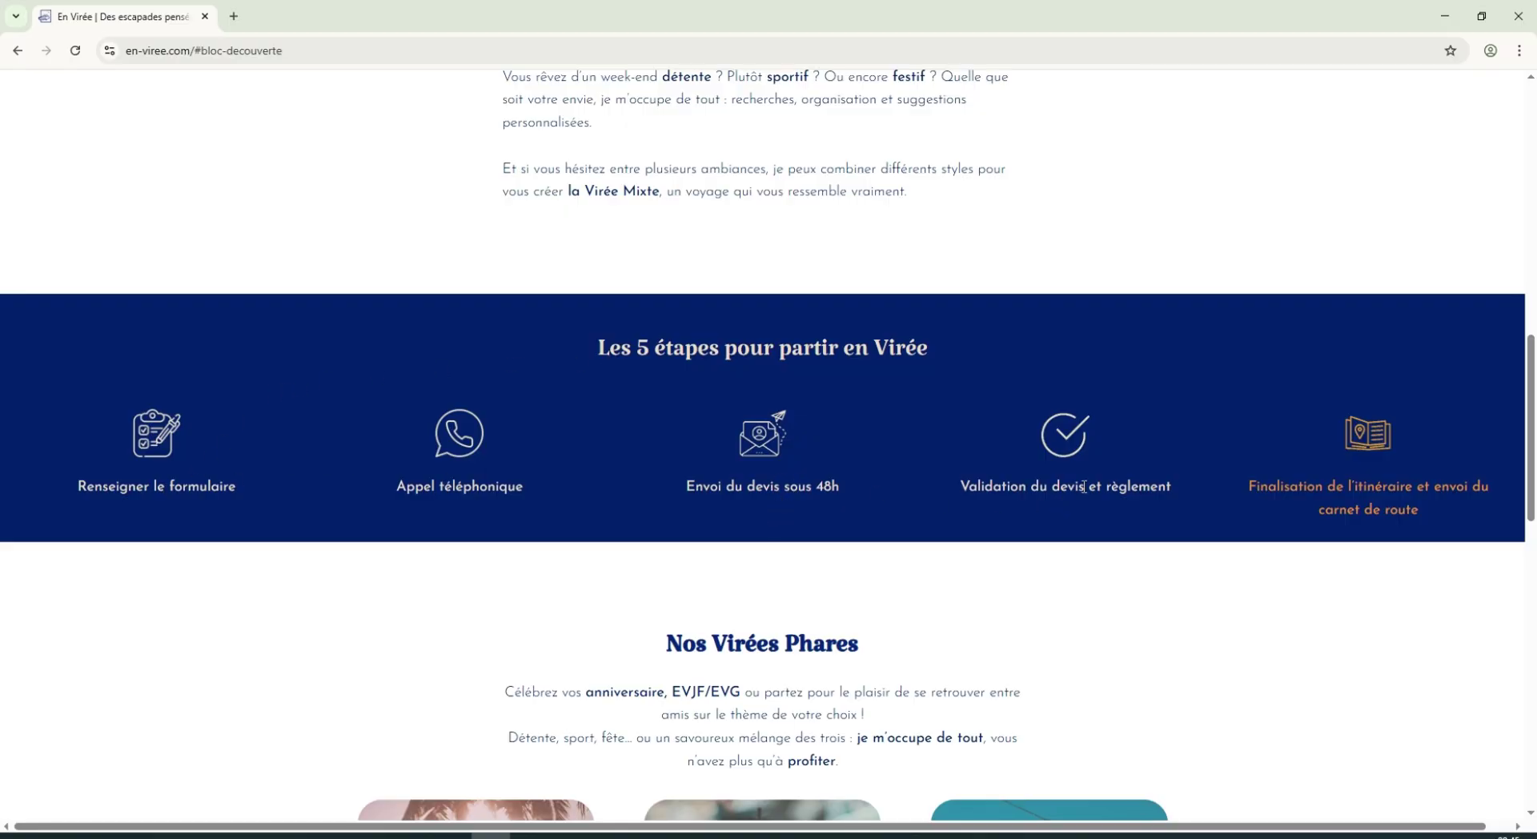
pyautogui.moveTo(1346, 504); pyautogui.dragTo(24, 467)
pyautogui.click(74, 463)
pyautogui.doubleClick(94, 481)
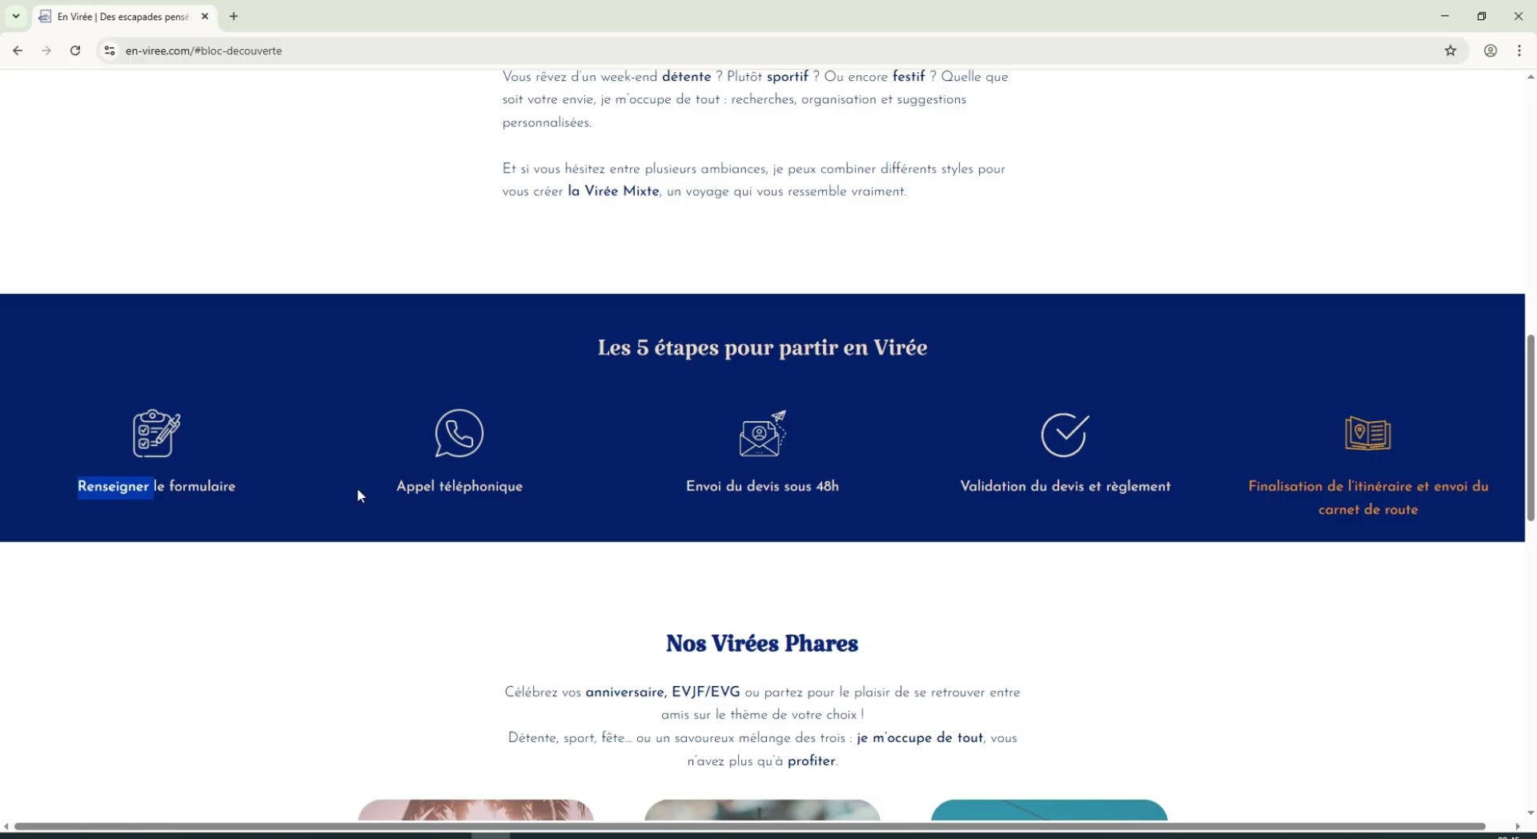
pyautogui.click(309, 492)
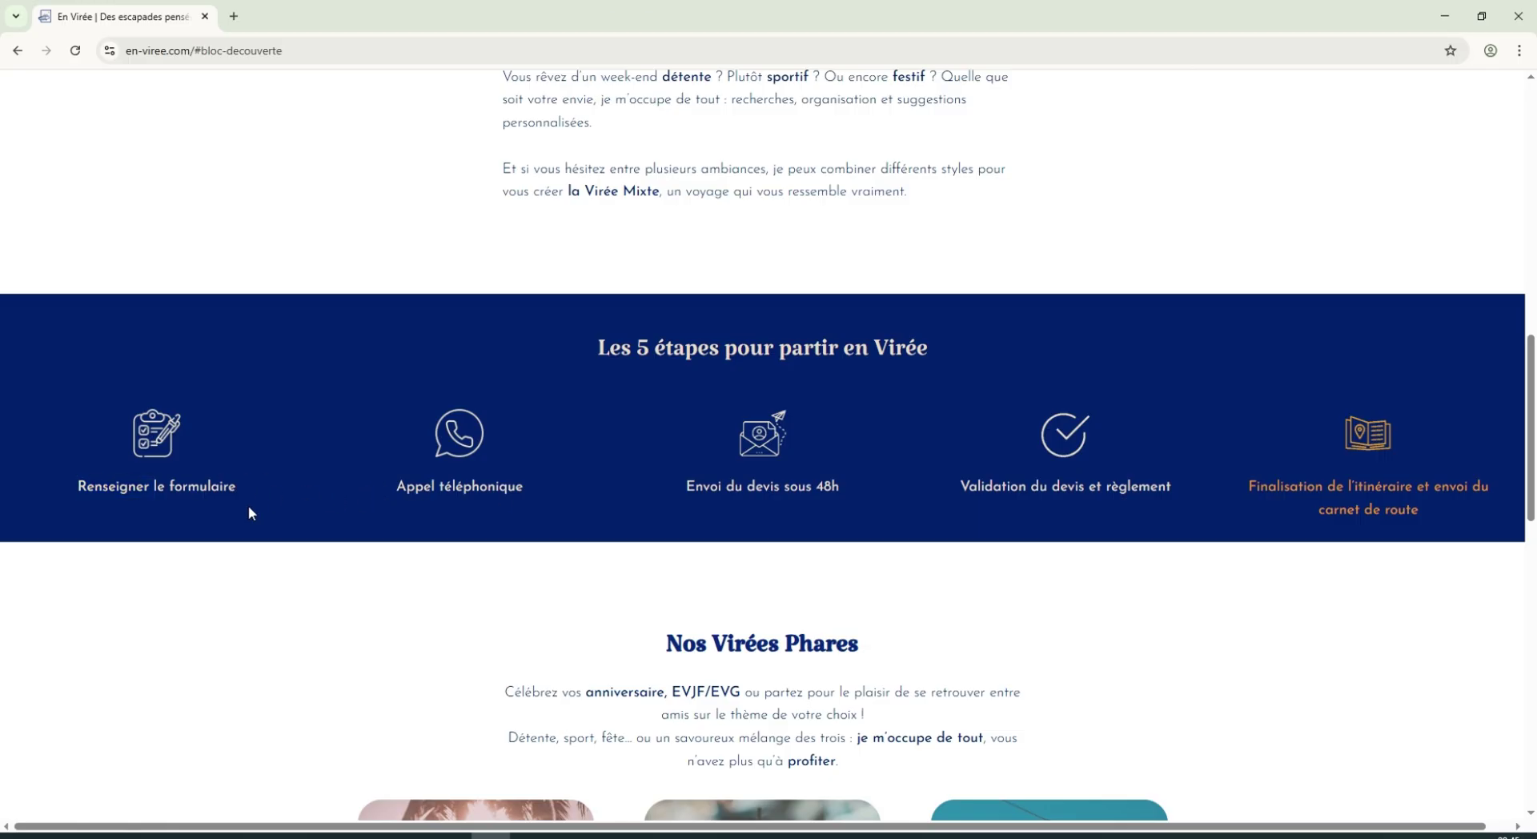
pyautogui.moveTo(78, 486); pyautogui.dragTo(227, 488)
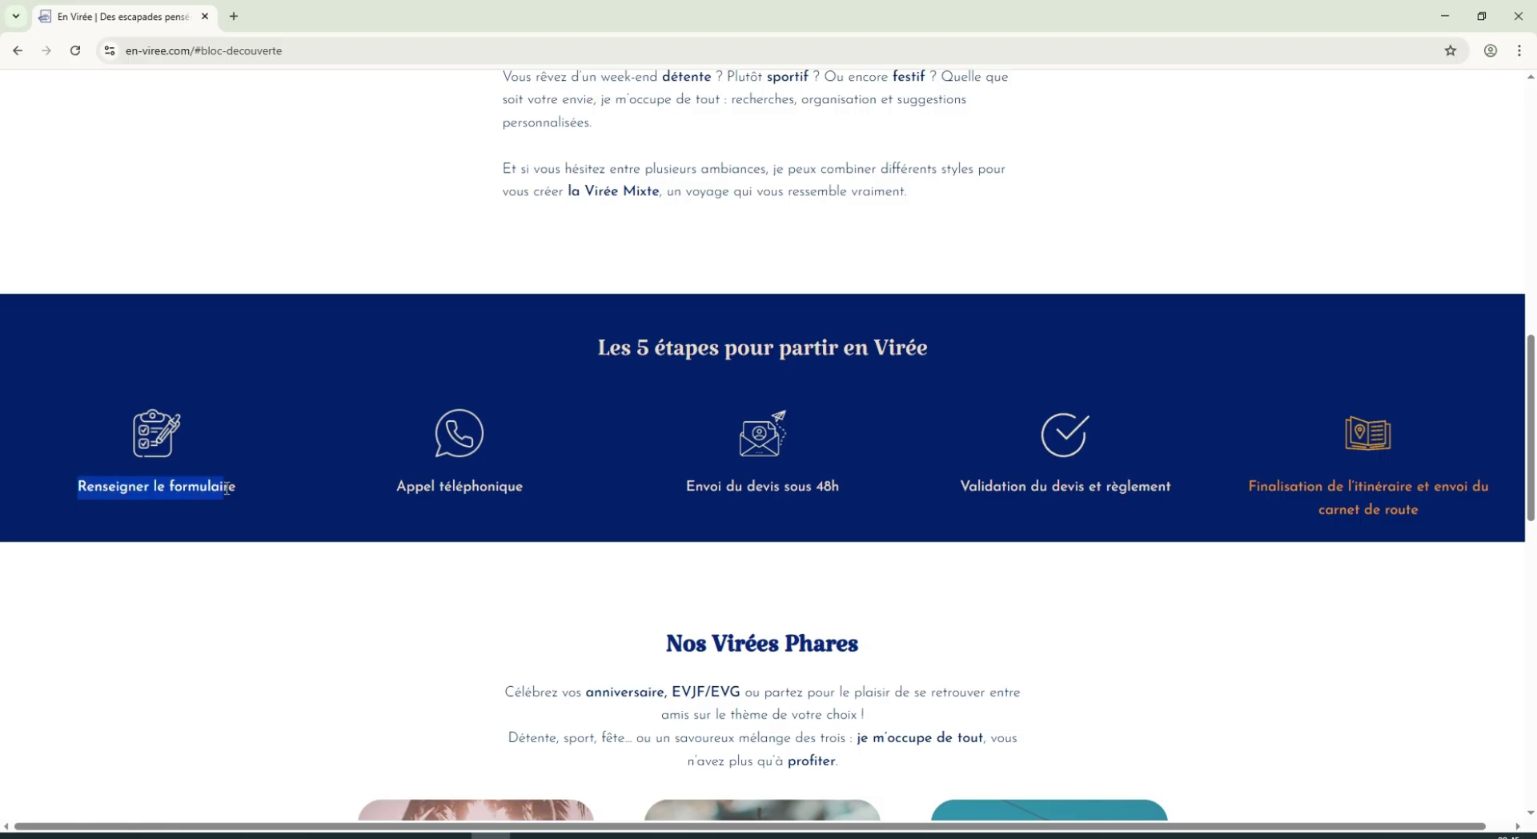
pyautogui.moveTo(397, 486); pyautogui.dragTo(524, 486)
pyautogui.moveTo(687, 486); pyautogui.dragTo(792, 486)
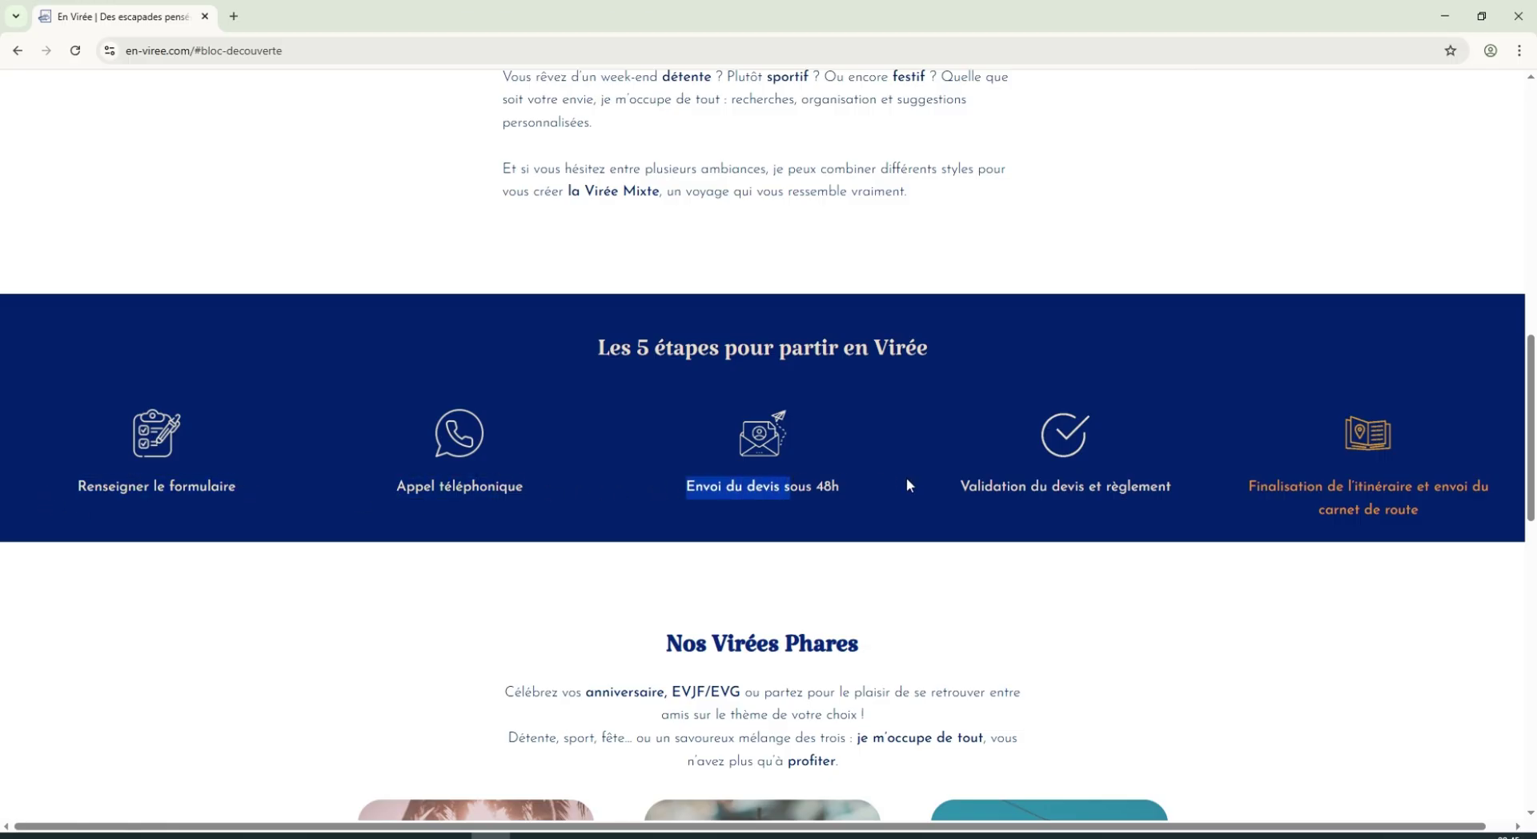
pyautogui.moveTo(961, 486); pyautogui.dragTo(1161, 486)
pyautogui.scroll(-1, 1148, 486)
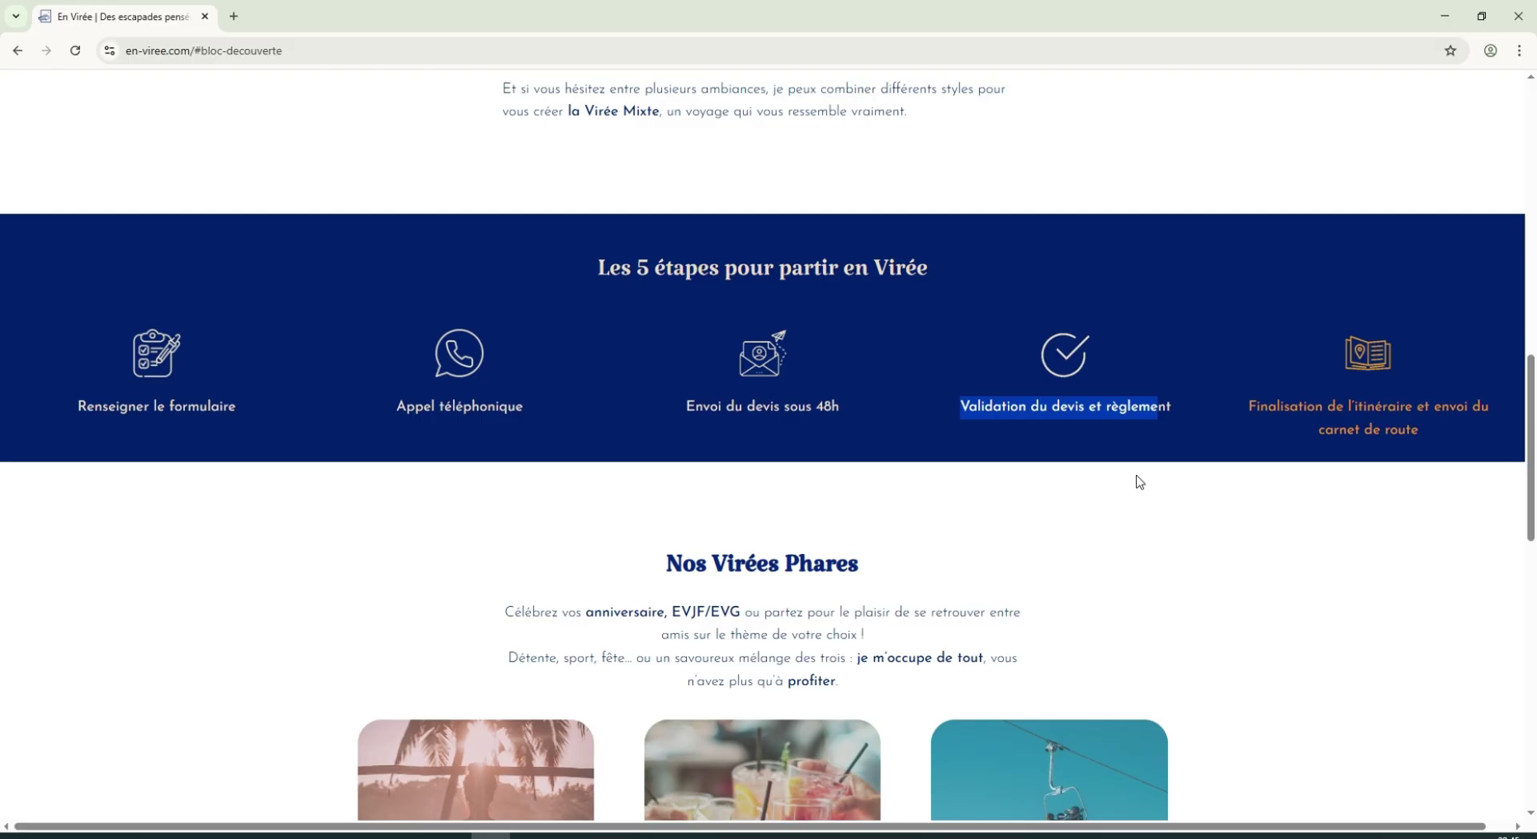
pyautogui.click(1083, 400)
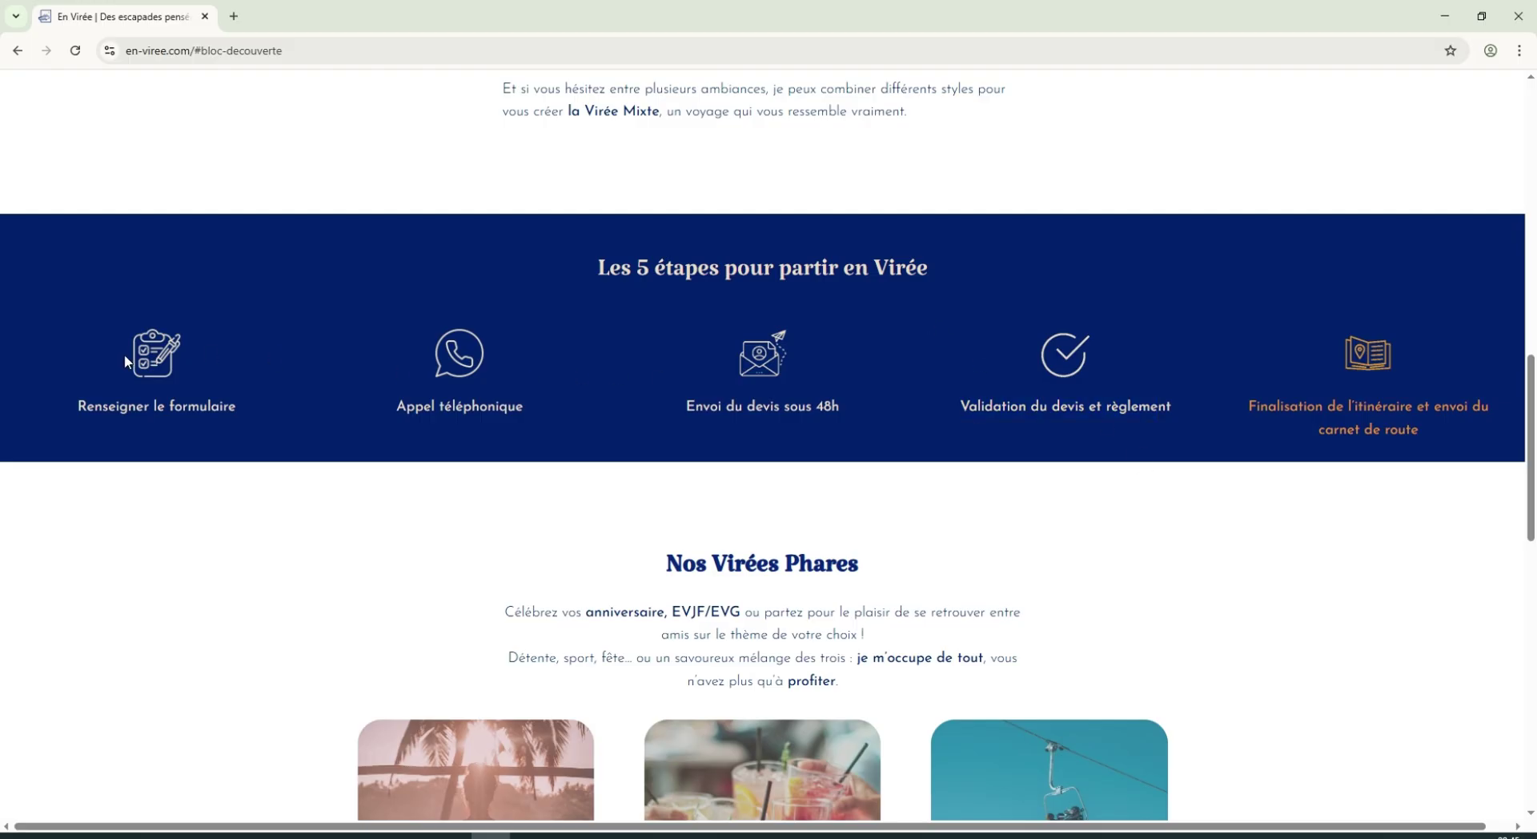
# Inspect the image code of the "Appel téléphonique" and "Renseigner le formulaire" icons, and close the developer tools.
pyautogui.press('F12')
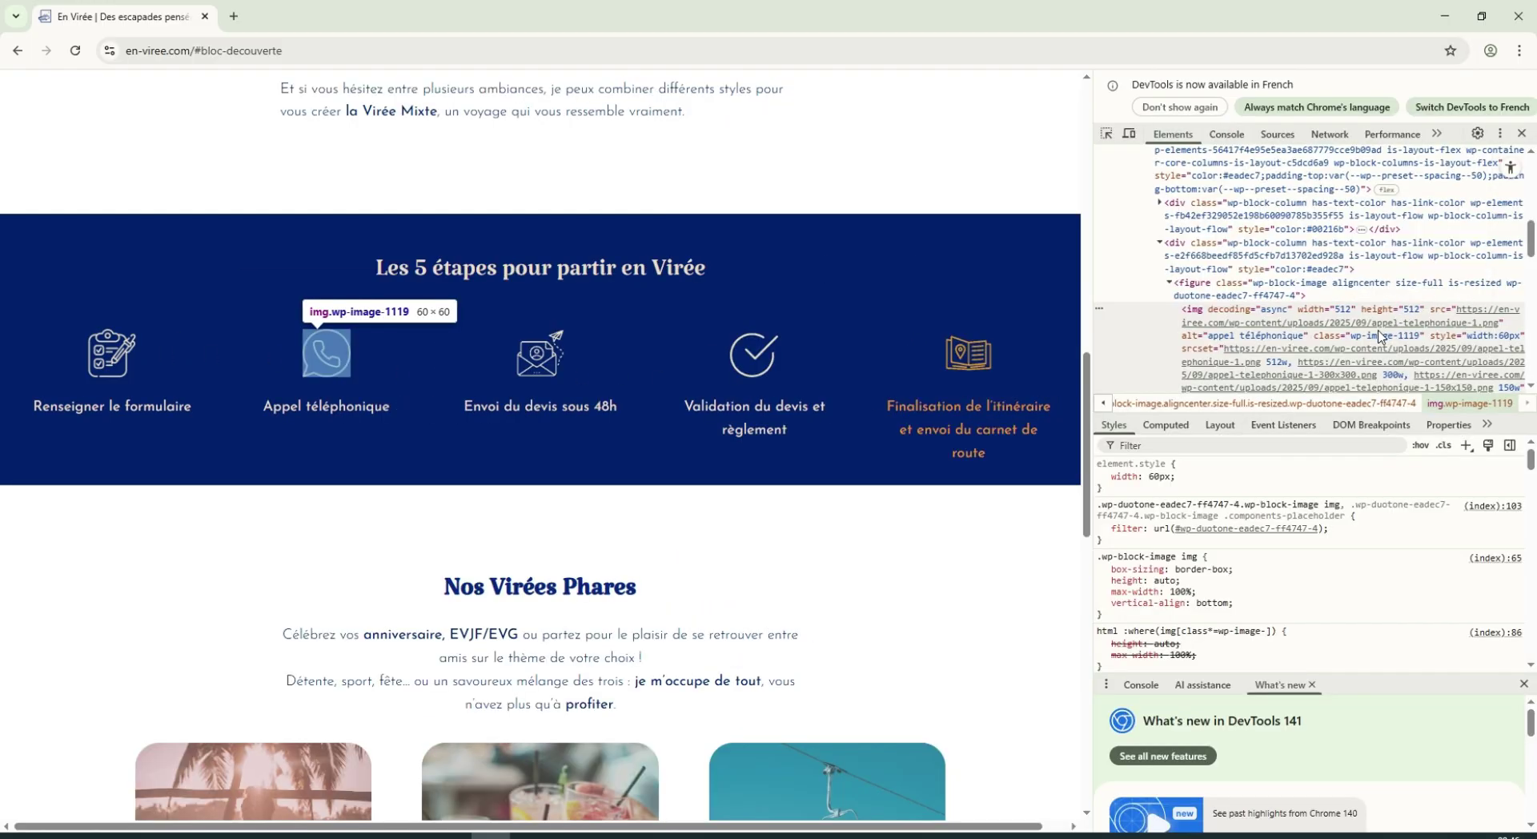
pyautogui.moveTo(1396, 326)
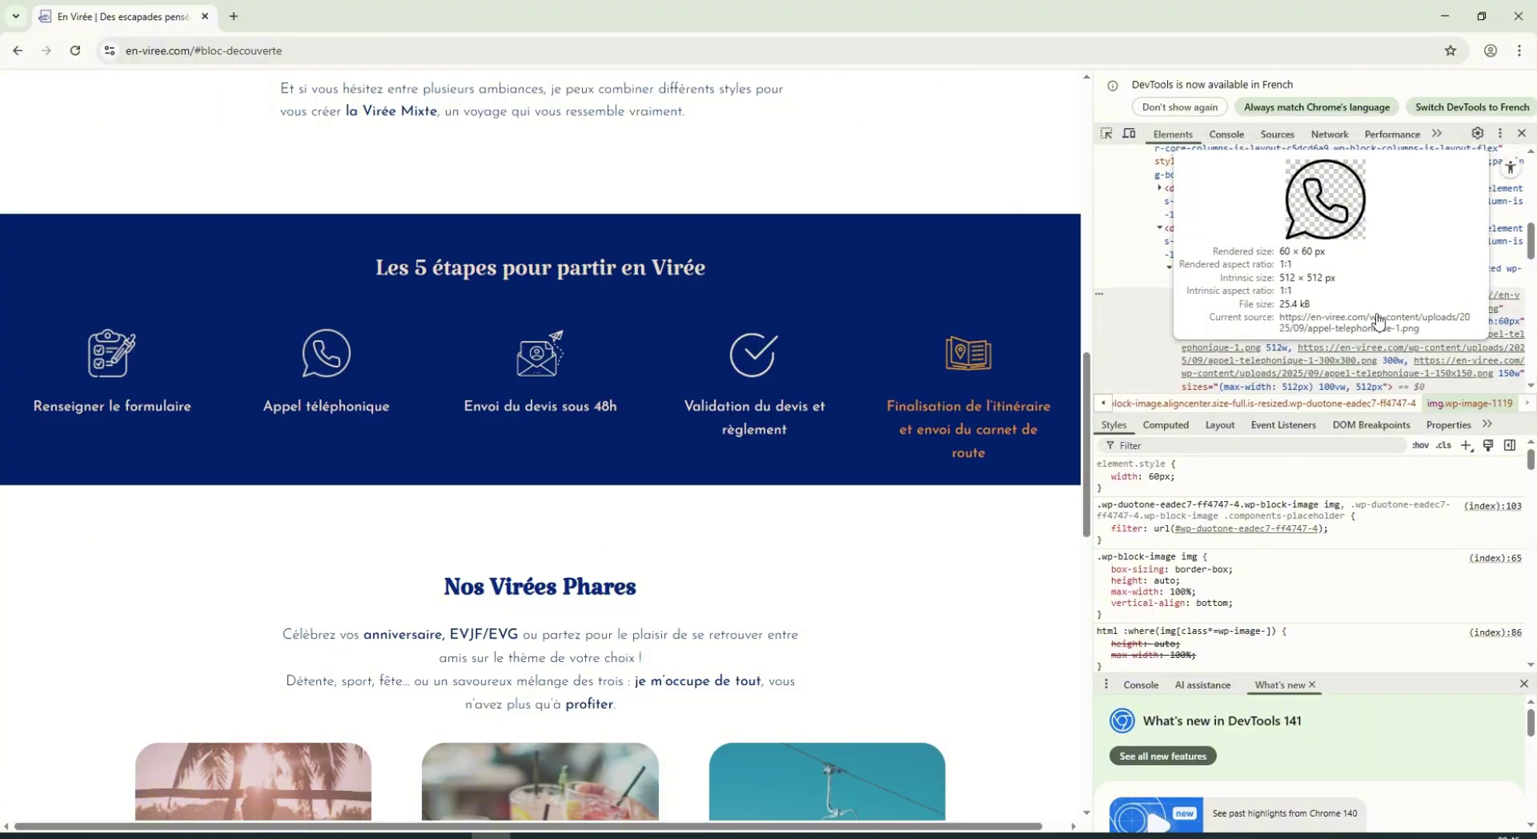
pyautogui.rightClick(113, 358)
pyautogui.click(172, 529)
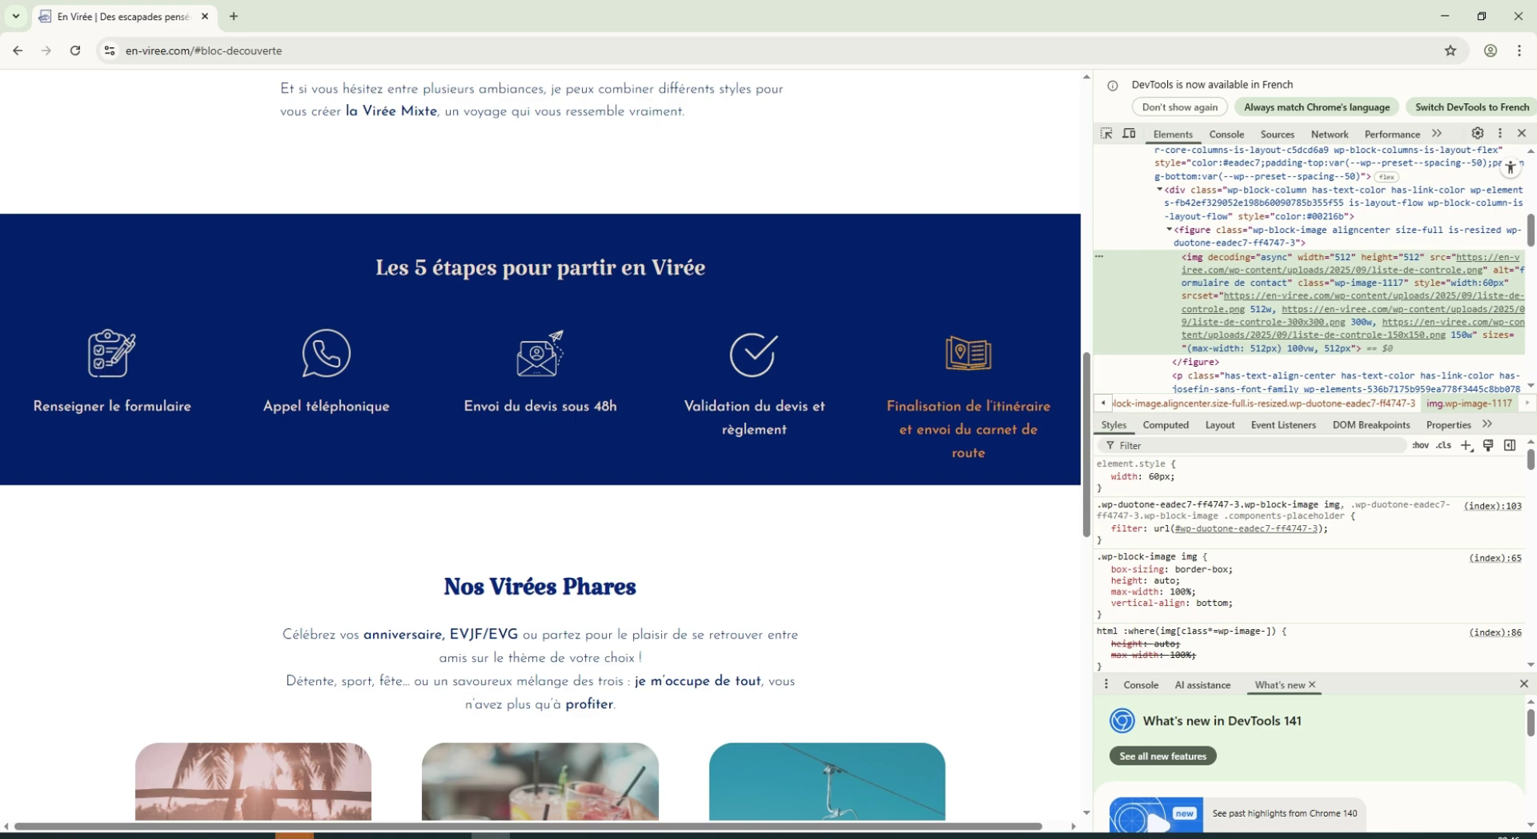
pyautogui.press('F12')
# Open the Virée Détente image from "Nos Virées Phares" in a new tab, check its file name, and close the tab.
pyautogui.scroll(-2, 866, 353)
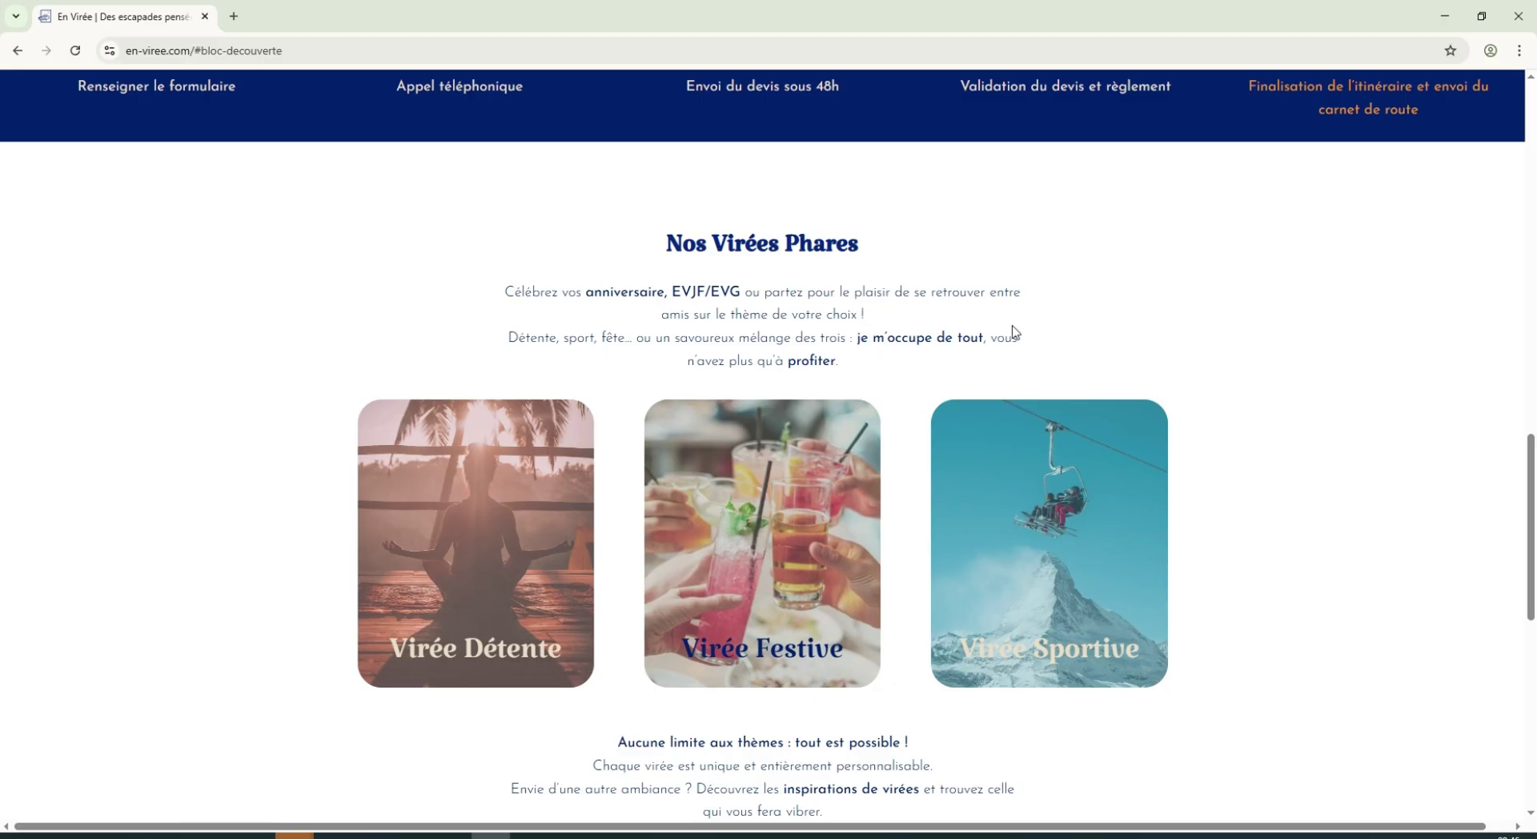
pyautogui.scroll(-2, 848, 330)
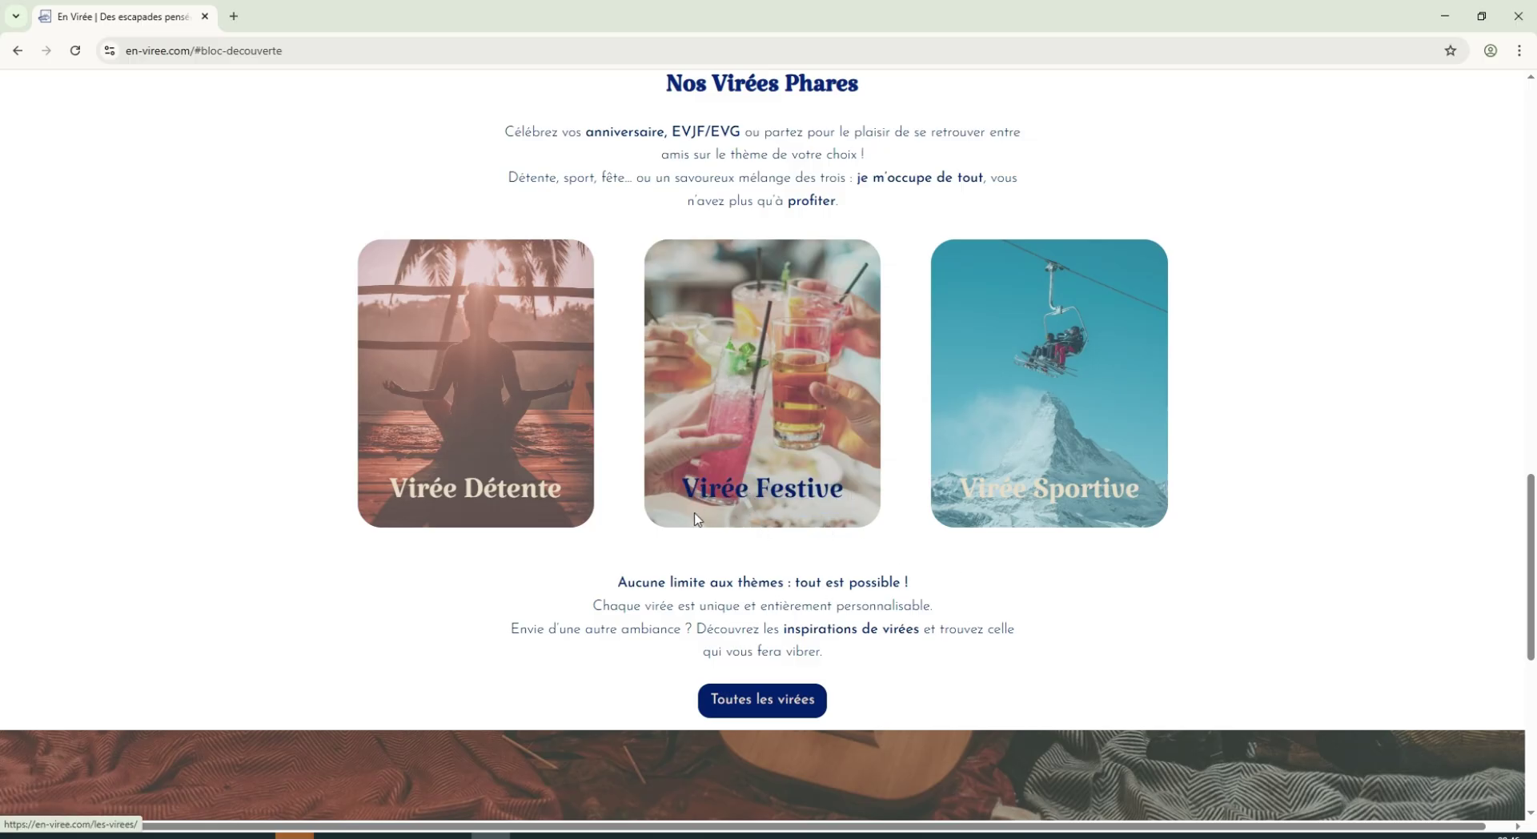
pyautogui.scroll(-1, 726, 512)
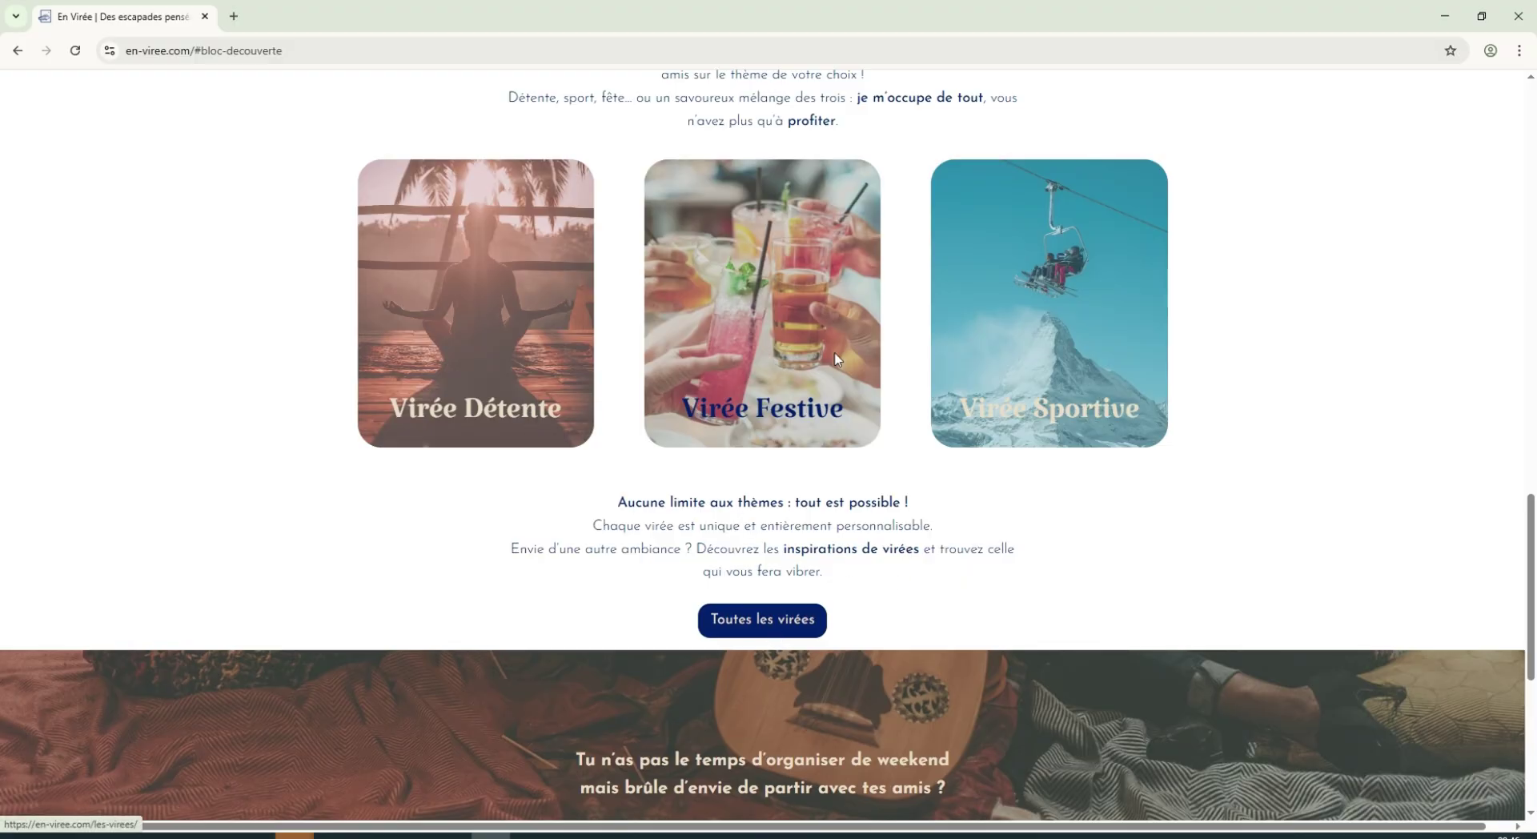
pyautogui.rightClick(488, 303)
pyautogui.click(560, 471)
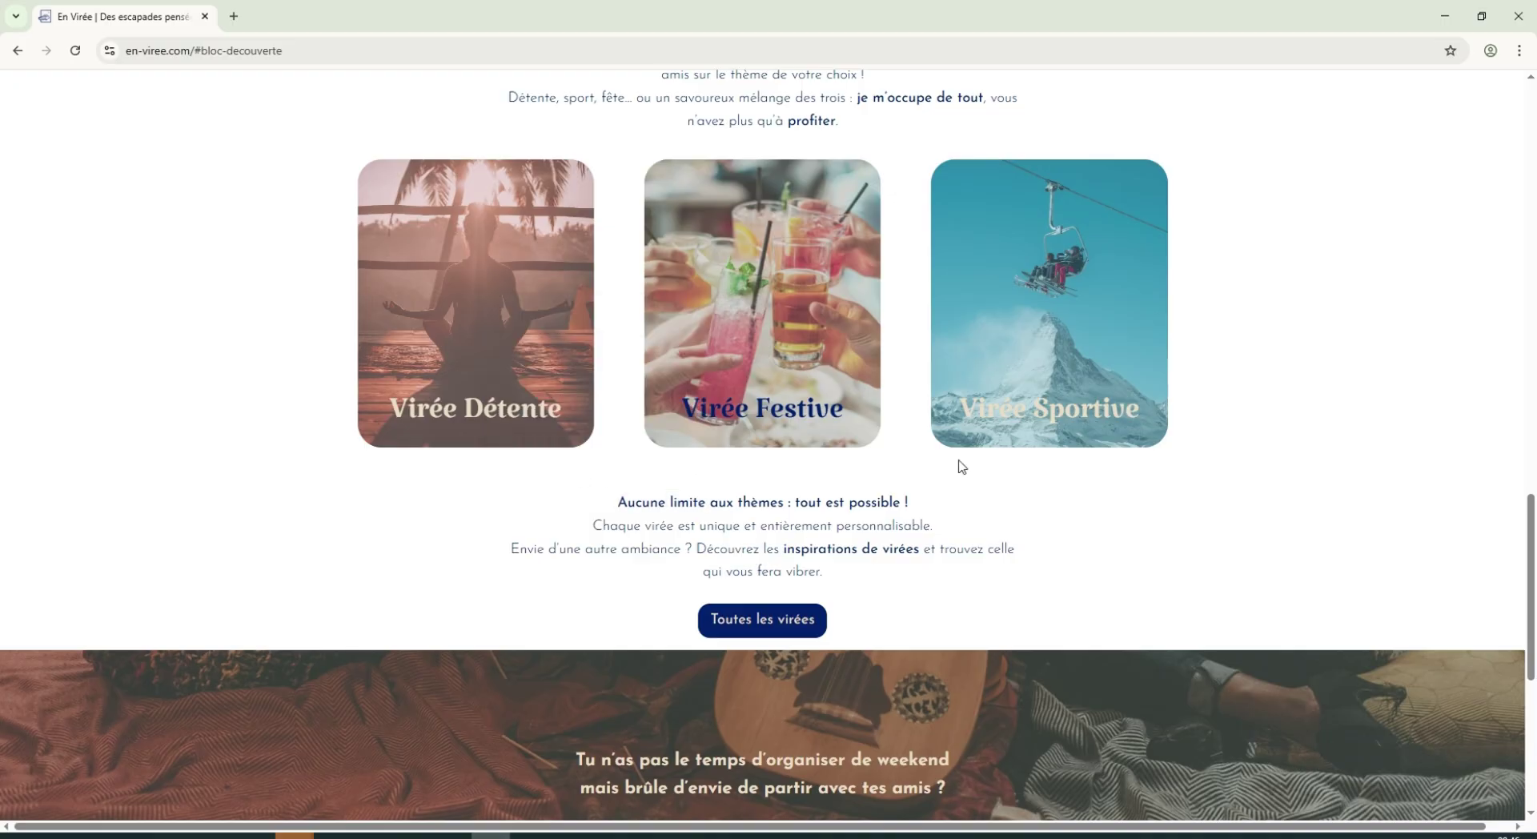
pyautogui.click(1297, 184)
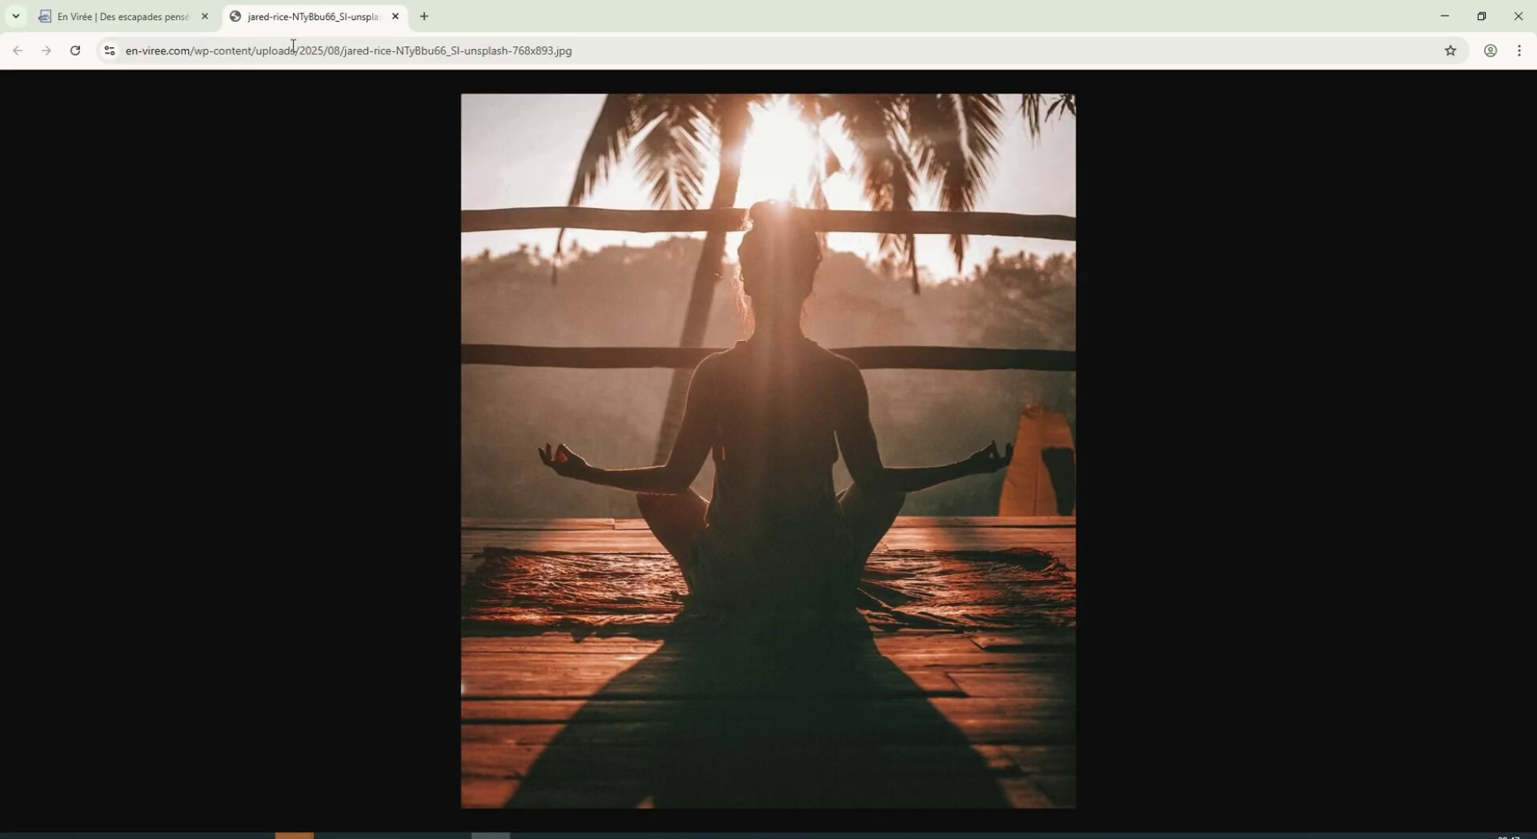
pyautogui.moveTo(350, 50); pyautogui.dragTo(377, 87)
pyautogui.click(618, 50)
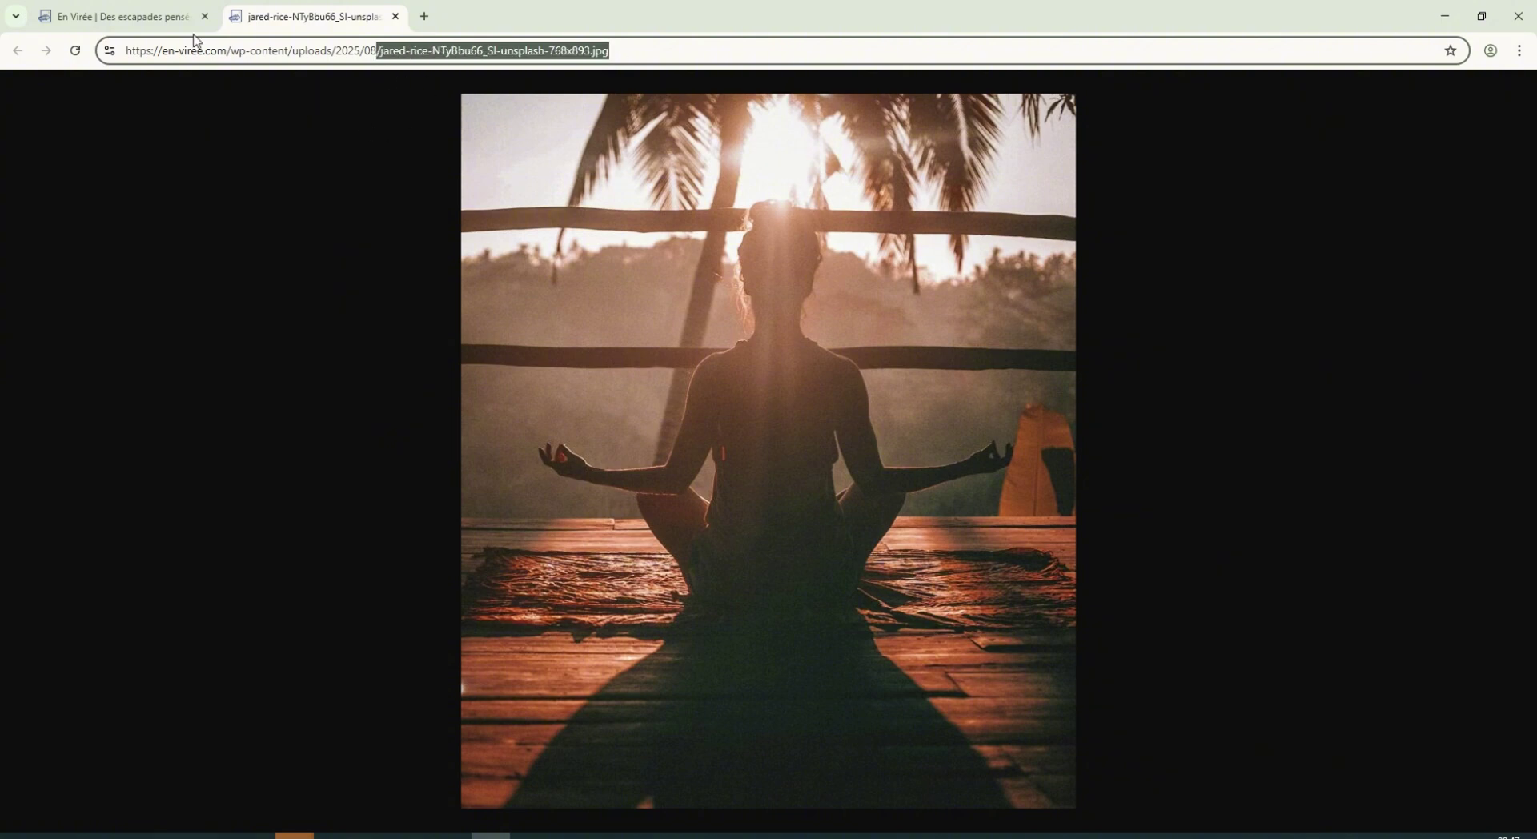
pyautogui.hotkey('ctrl', 'w')
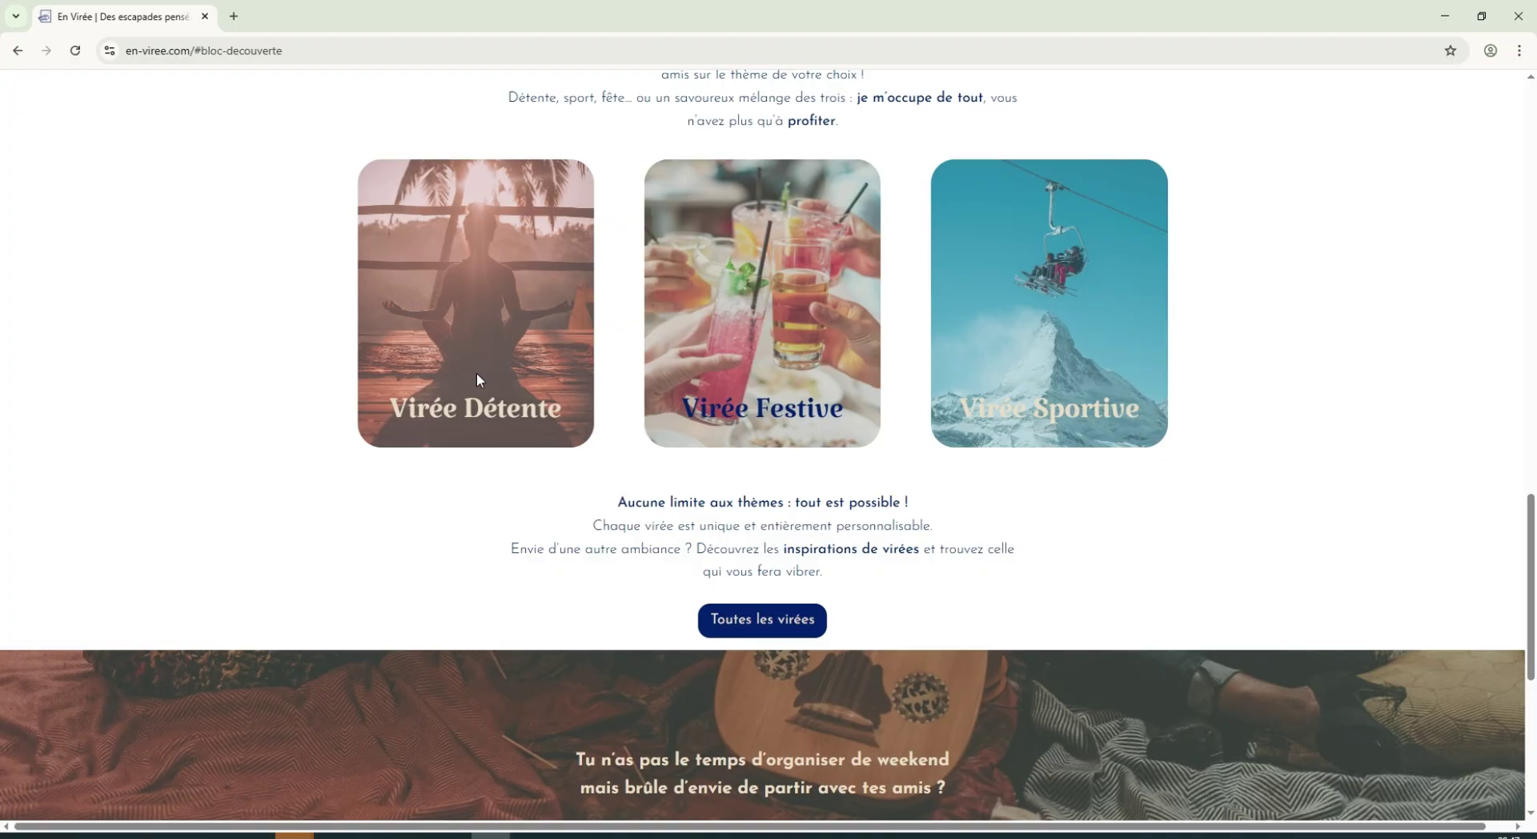
pyautogui.rightClick(479, 274)
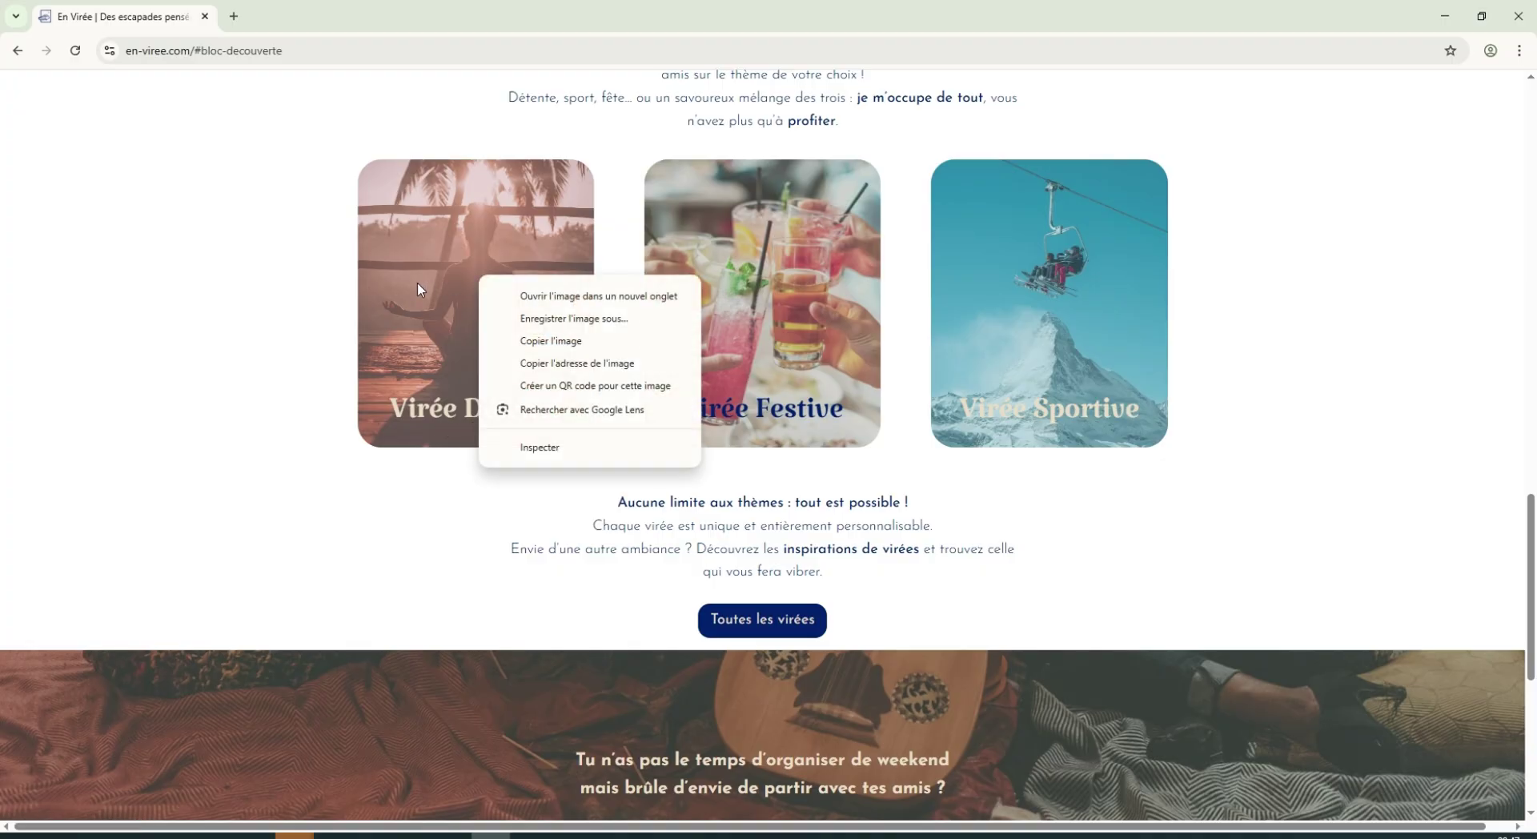
pyautogui.press('Escape')
pyautogui.rightClick(426, 282)
pyautogui.press('Escape')
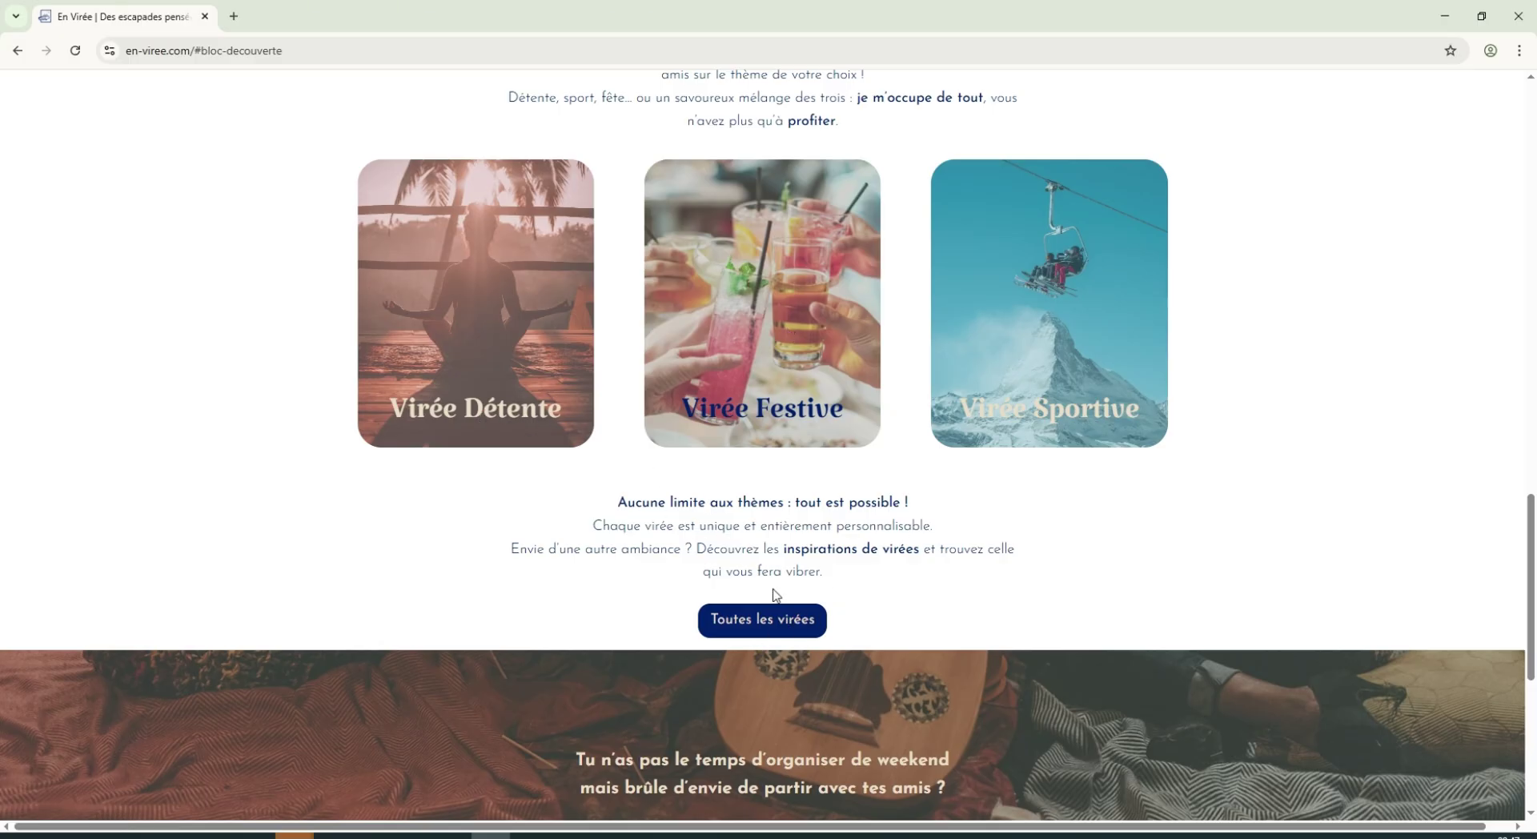
# Check where the "Toutes les virées" link leads, and return to the homepage.
pyautogui.click(770, 637)
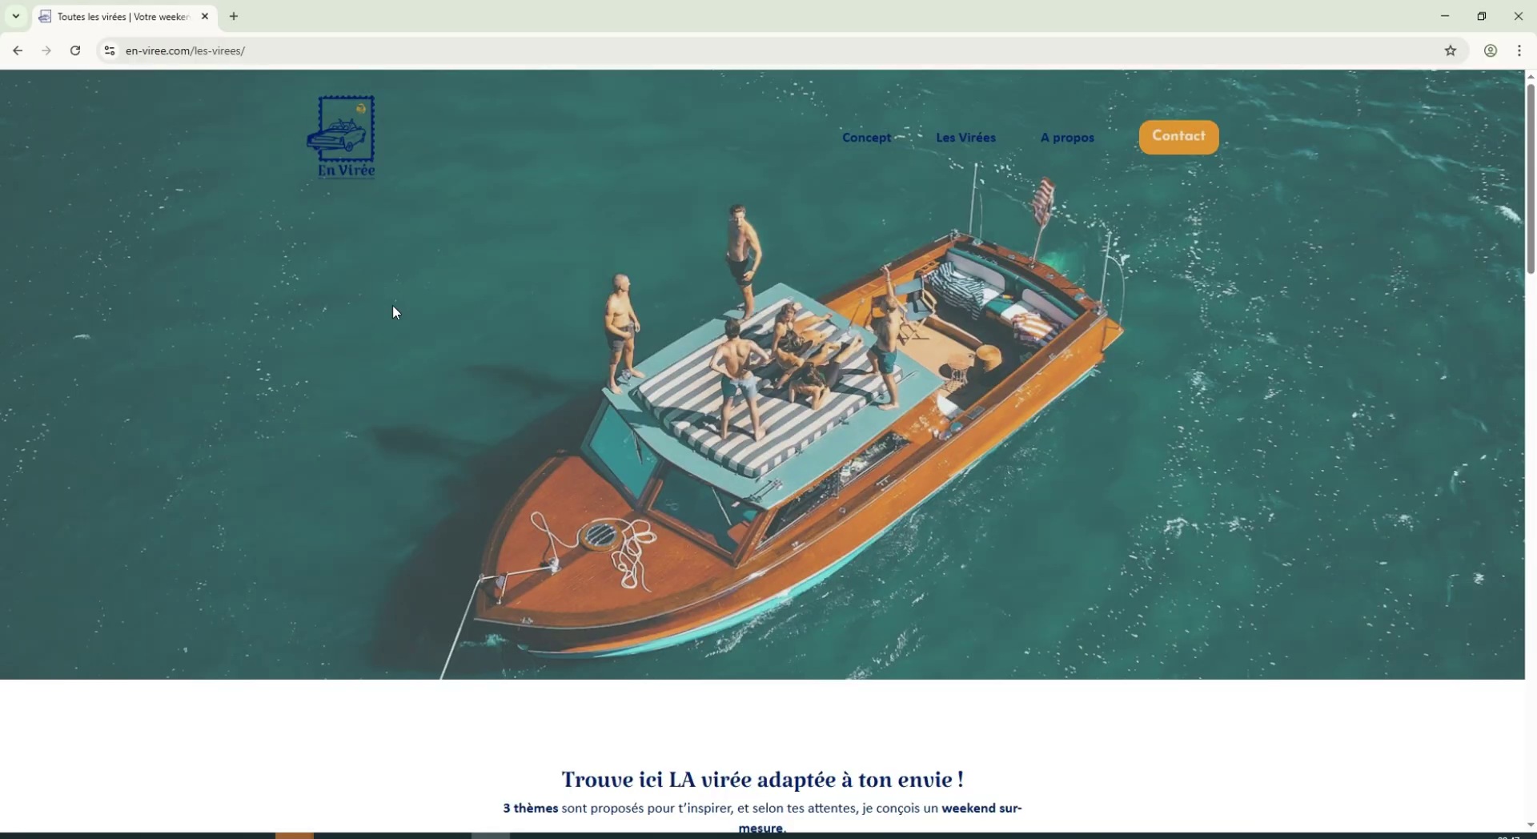
pyautogui.click(16, 50)
# Check the legibility of the "Tu n'as pas le temps d'organiser de weekend" text over its banner photo by highlighting it.
pyautogui.scroll(-6, 821, 455)
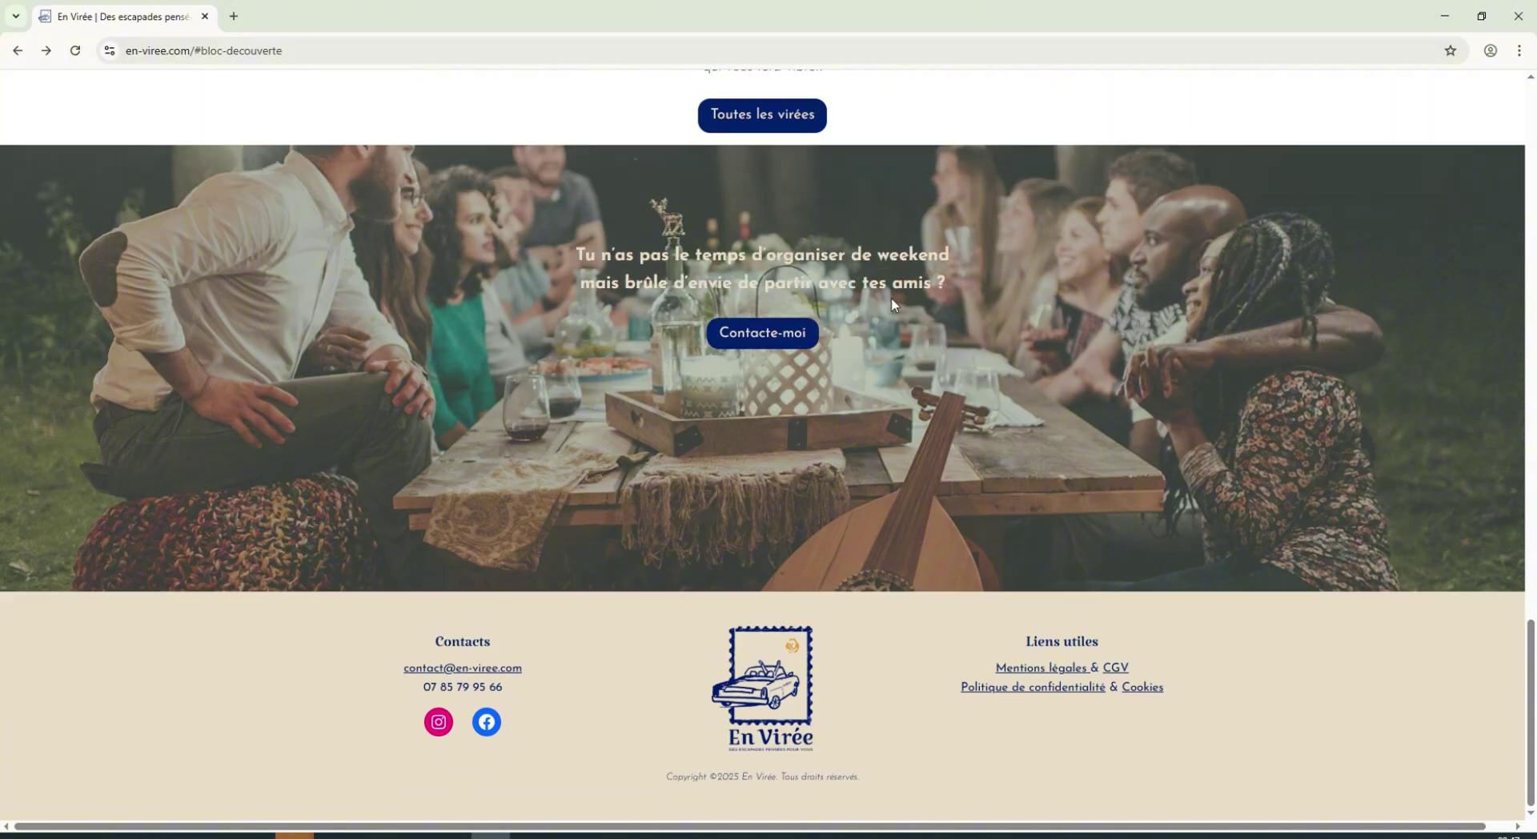
pyautogui.scroll(1, 776, 329)
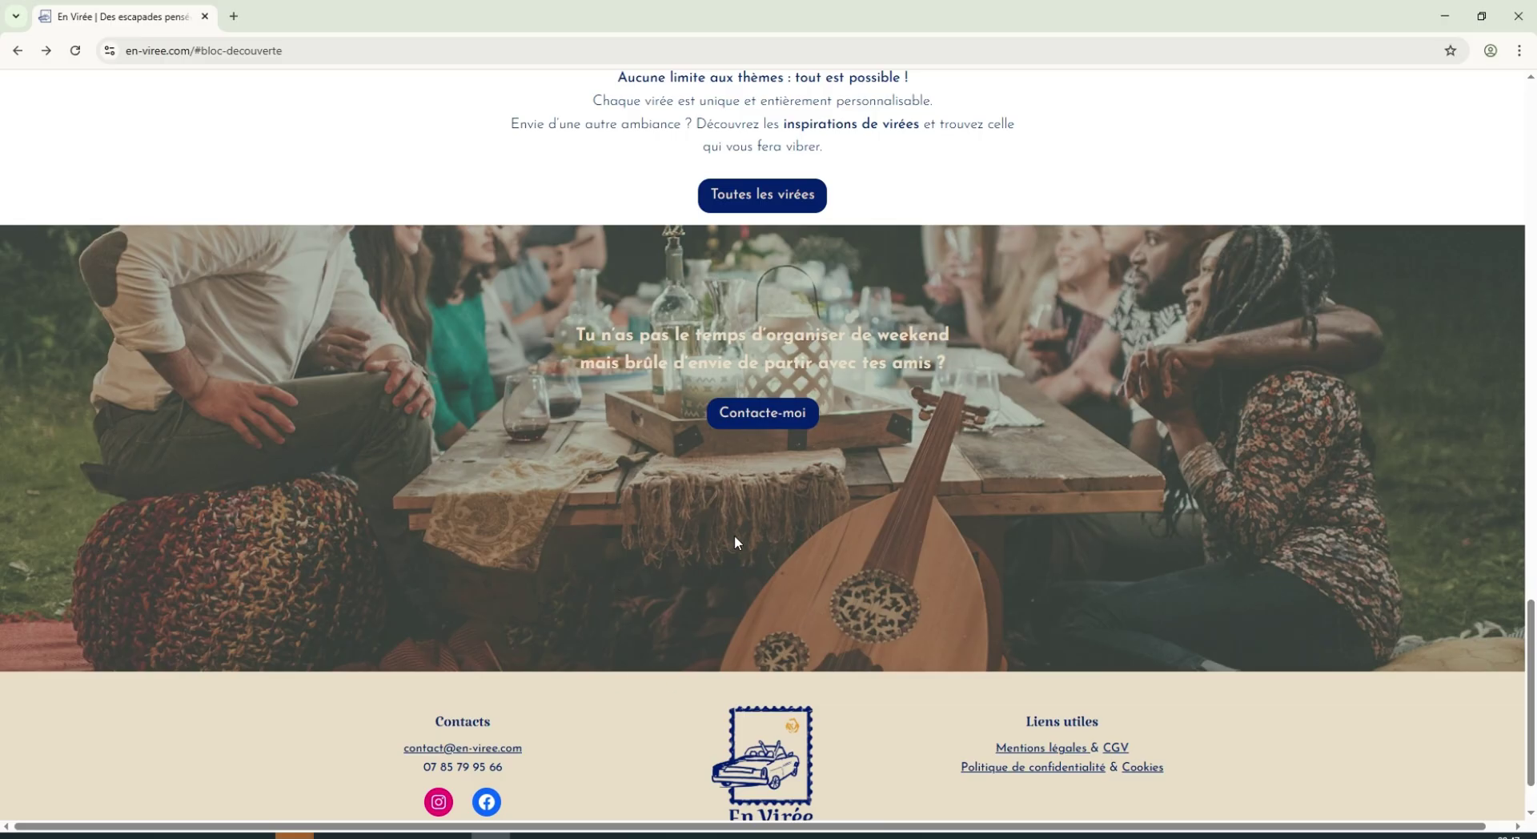
pyautogui.moveTo(576, 334); pyautogui.dragTo(872, 300)
pyautogui.click(825, 359)
pyautogui.moveTo(952, 364); pyautogui.dragTo(558, 322)
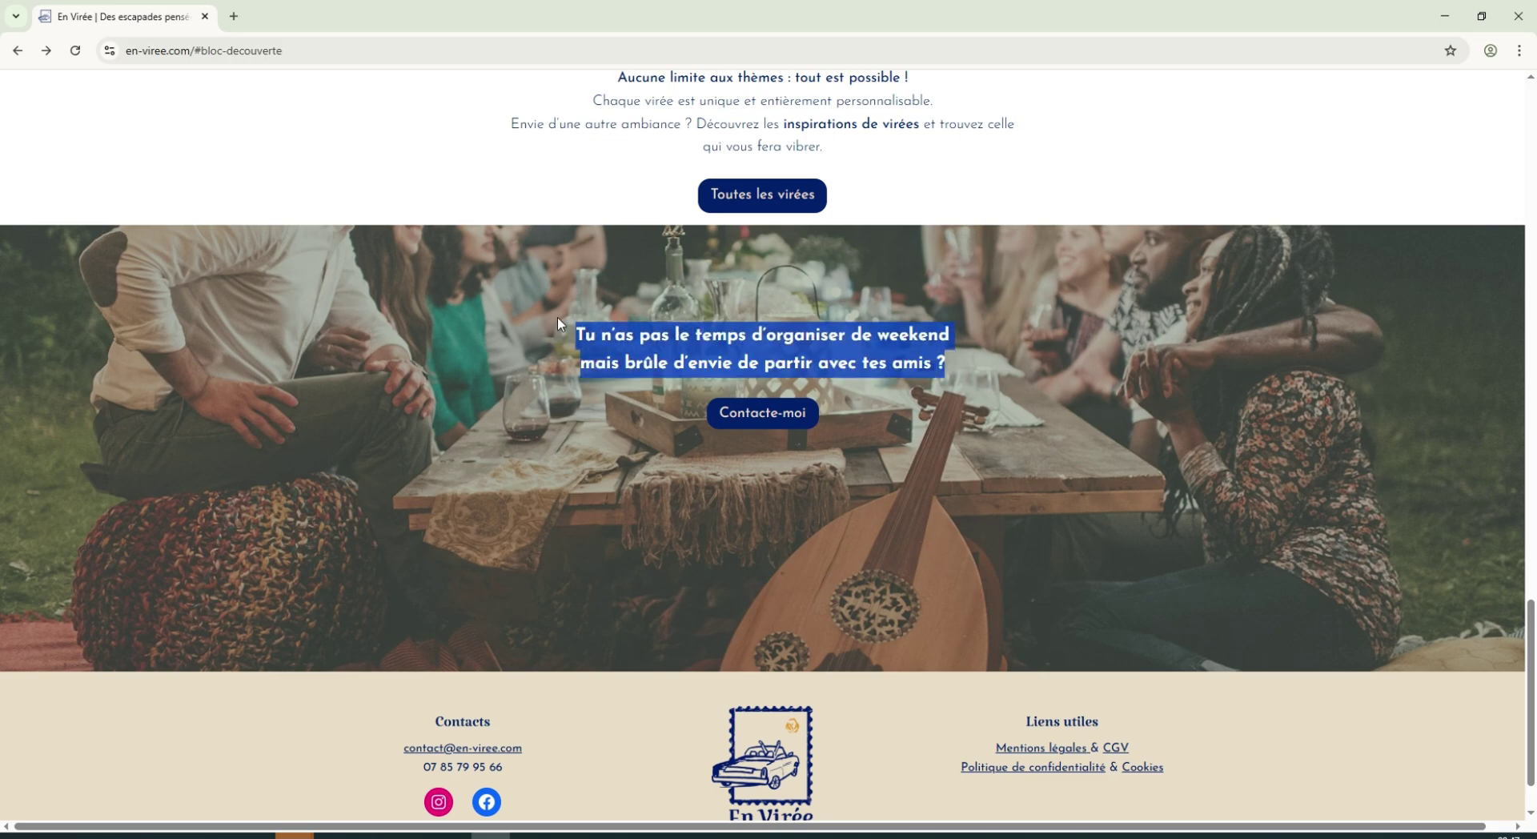
pyautogui.click(437, 554)
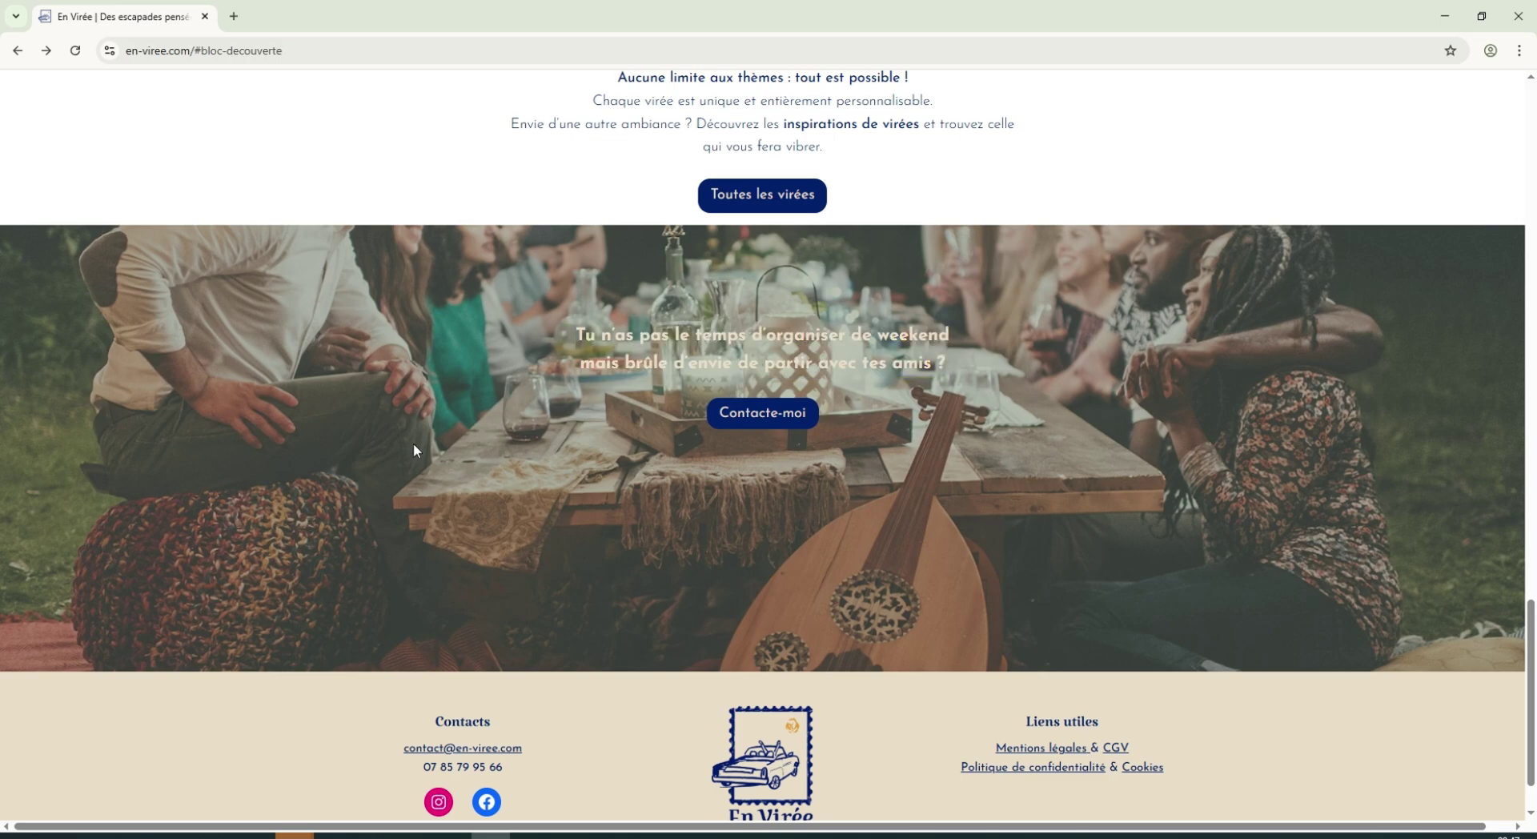
pyautogui.moveTo(943, 386); pyautogui.dragTo(524, 330)
pyautogui.click(524, 334)
# Examine the Contacts and "Liens utiles" blocks in the homepage footer.
pyautogui.scroll(-1, 545, 641)
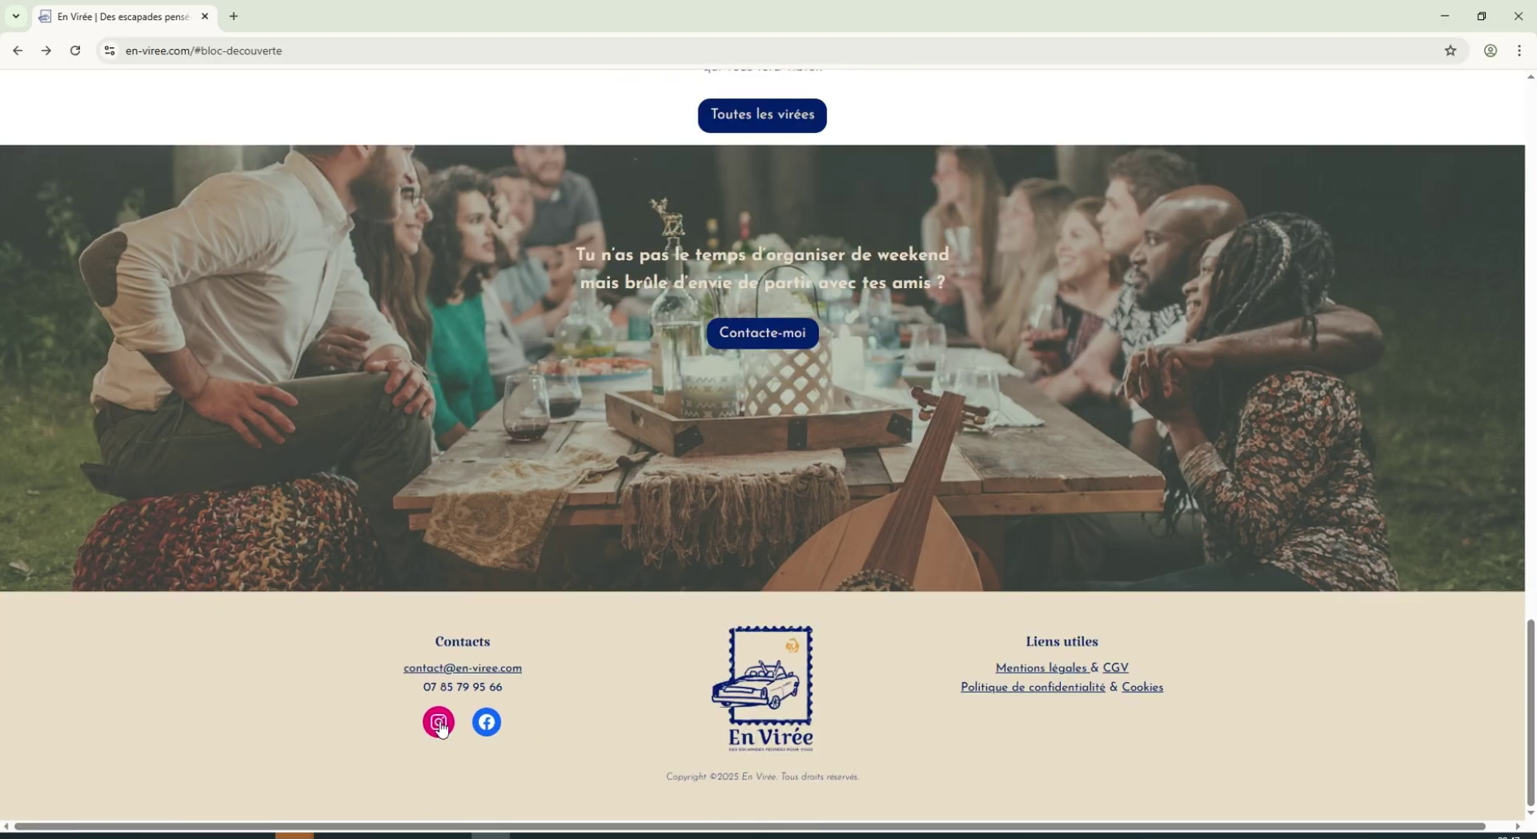
pyautogui.moveTo(377, 681); pyautogui.dragTo(436, 645)
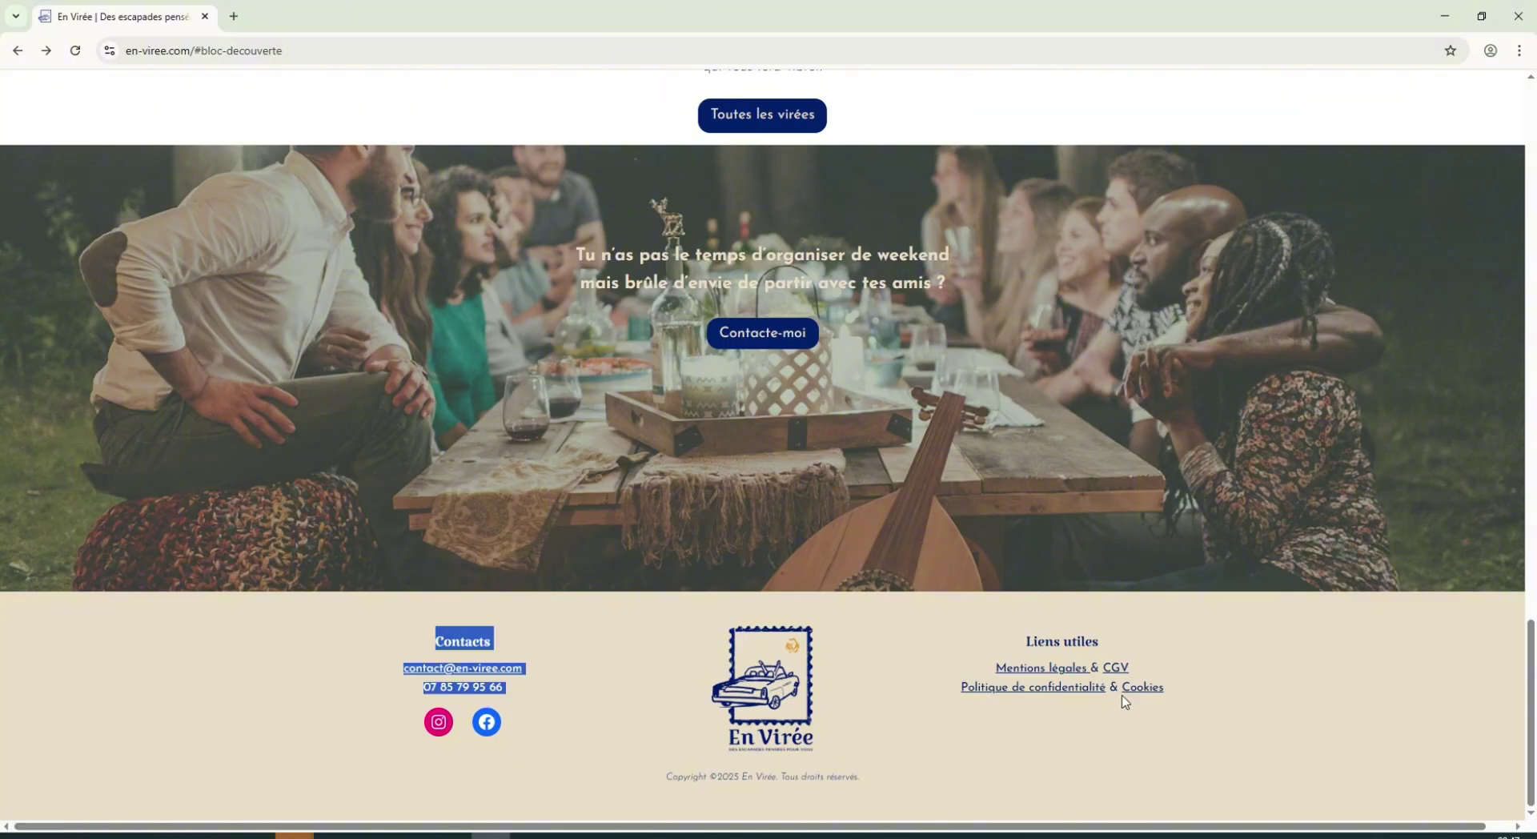
pyautogui.moveTo(1100, 641); pyautogui.dragTo(1064, 658)
pyautogui.click(1111, 726)
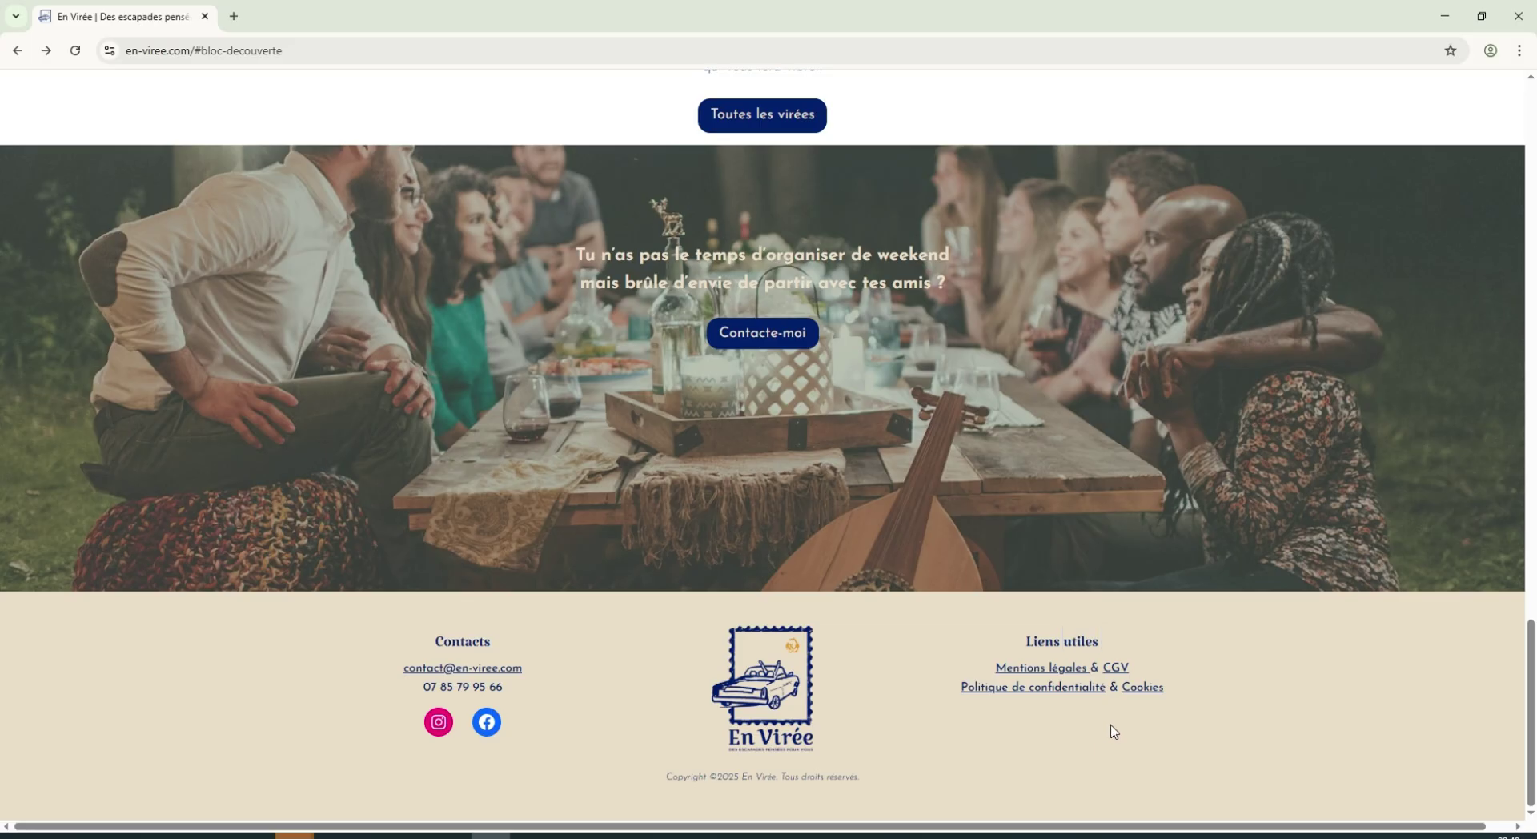
# Open the Mentions légales in a new tab, review the publisher, contact and hosting sections, and close the tab.
pyautogui.middleClick(1038, 671)
pyautogui.click(357, 7)
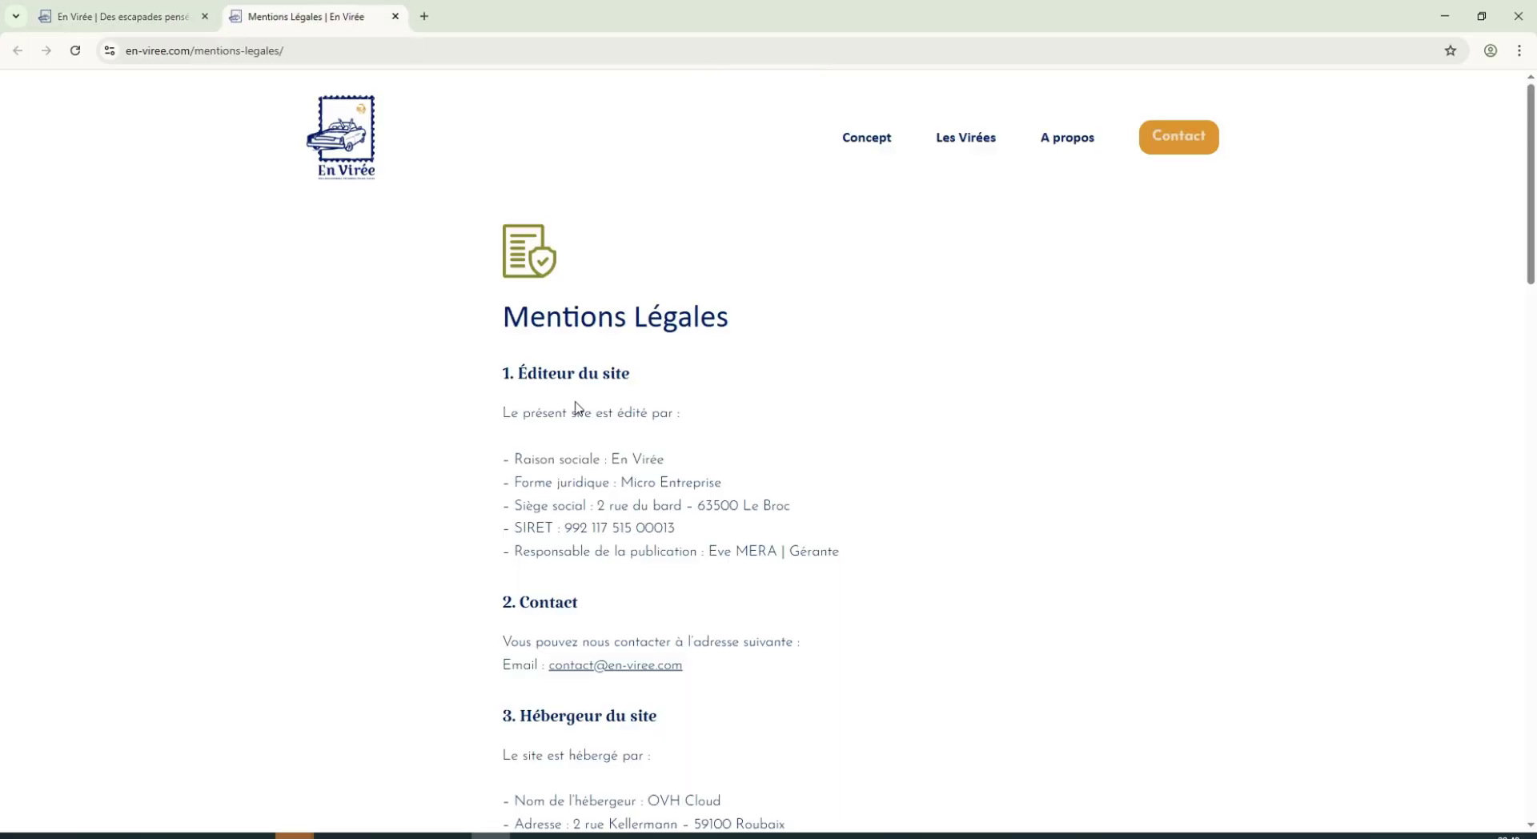
pyautogui.scroll(-1, 569, 412)
pyautogui.moveTo(718, 455); pyautogui.dragTo(565, 454)
pyautogui.click(803, 504)
pyautogui.scroll(-2, 803, 504)
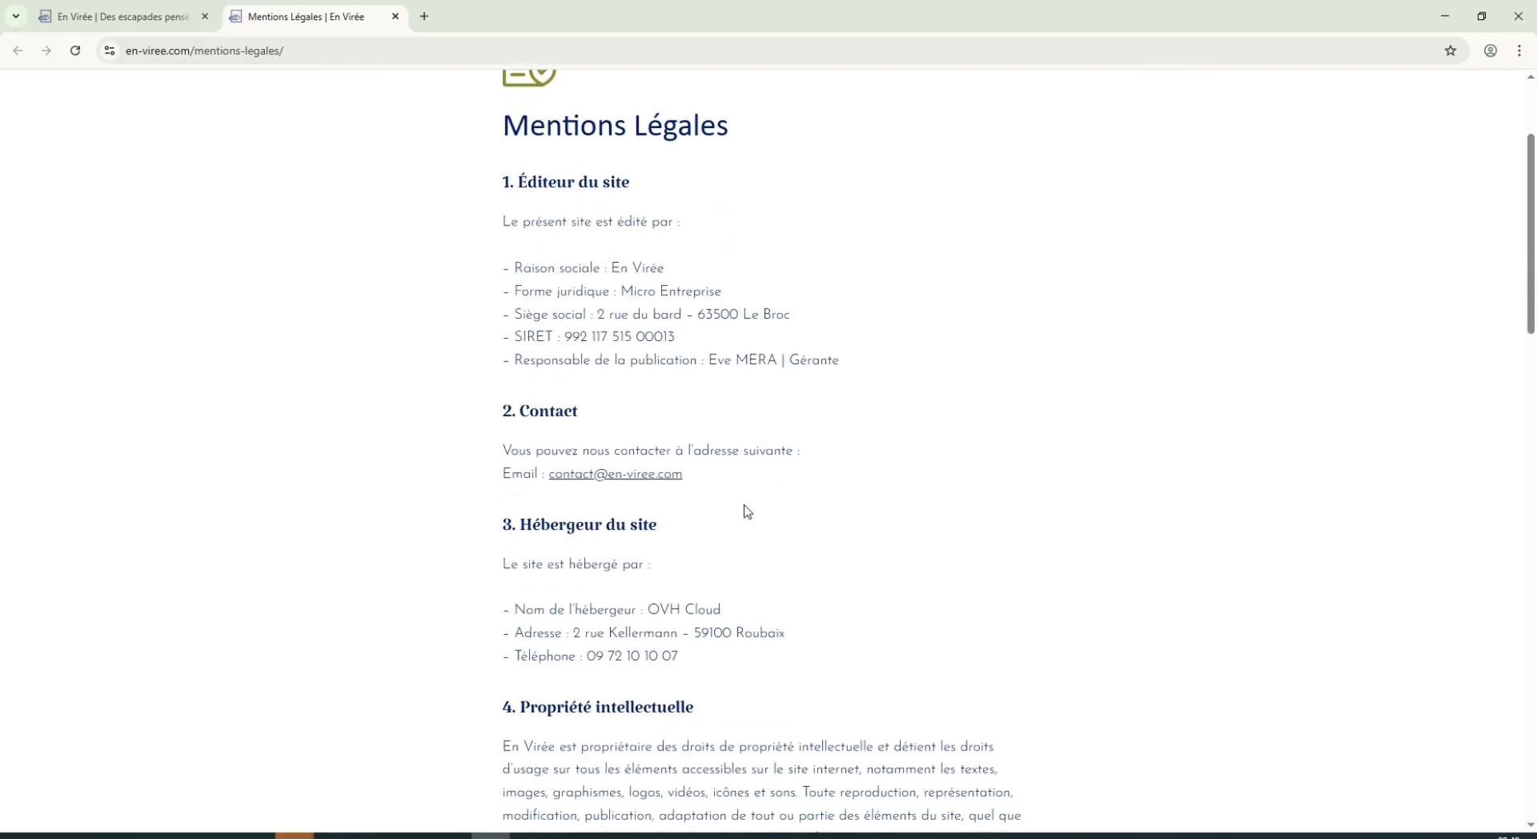
pyautogui.hotkey('ctrl', 'w')
# Look over the whole homepage again, from the hero section through the five steps to the footer.
pyautogui.scroll(20, 1243, 630)
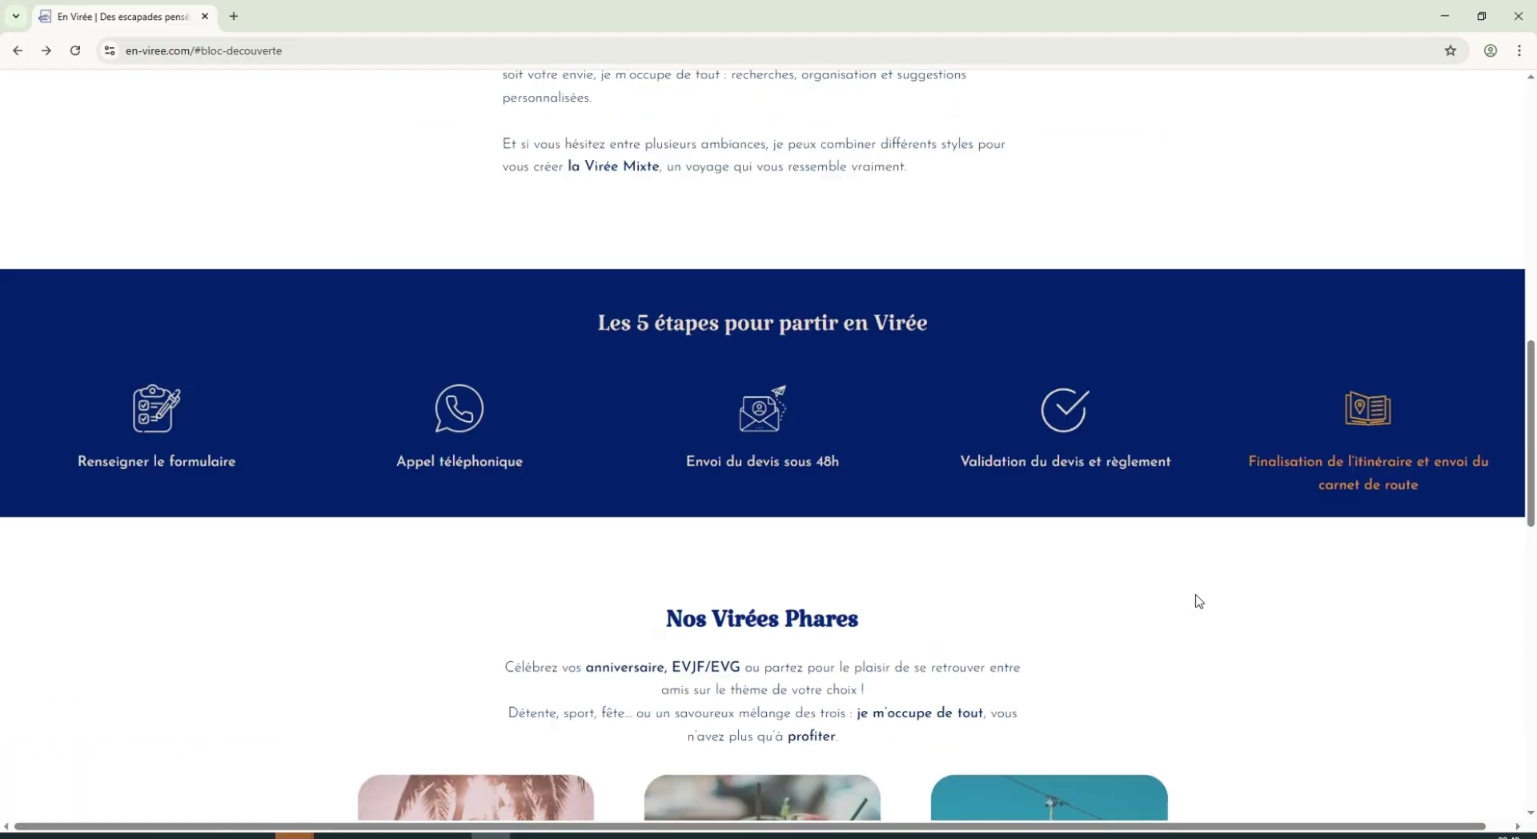
pyautogui.scroll(-12, 1153, 658)
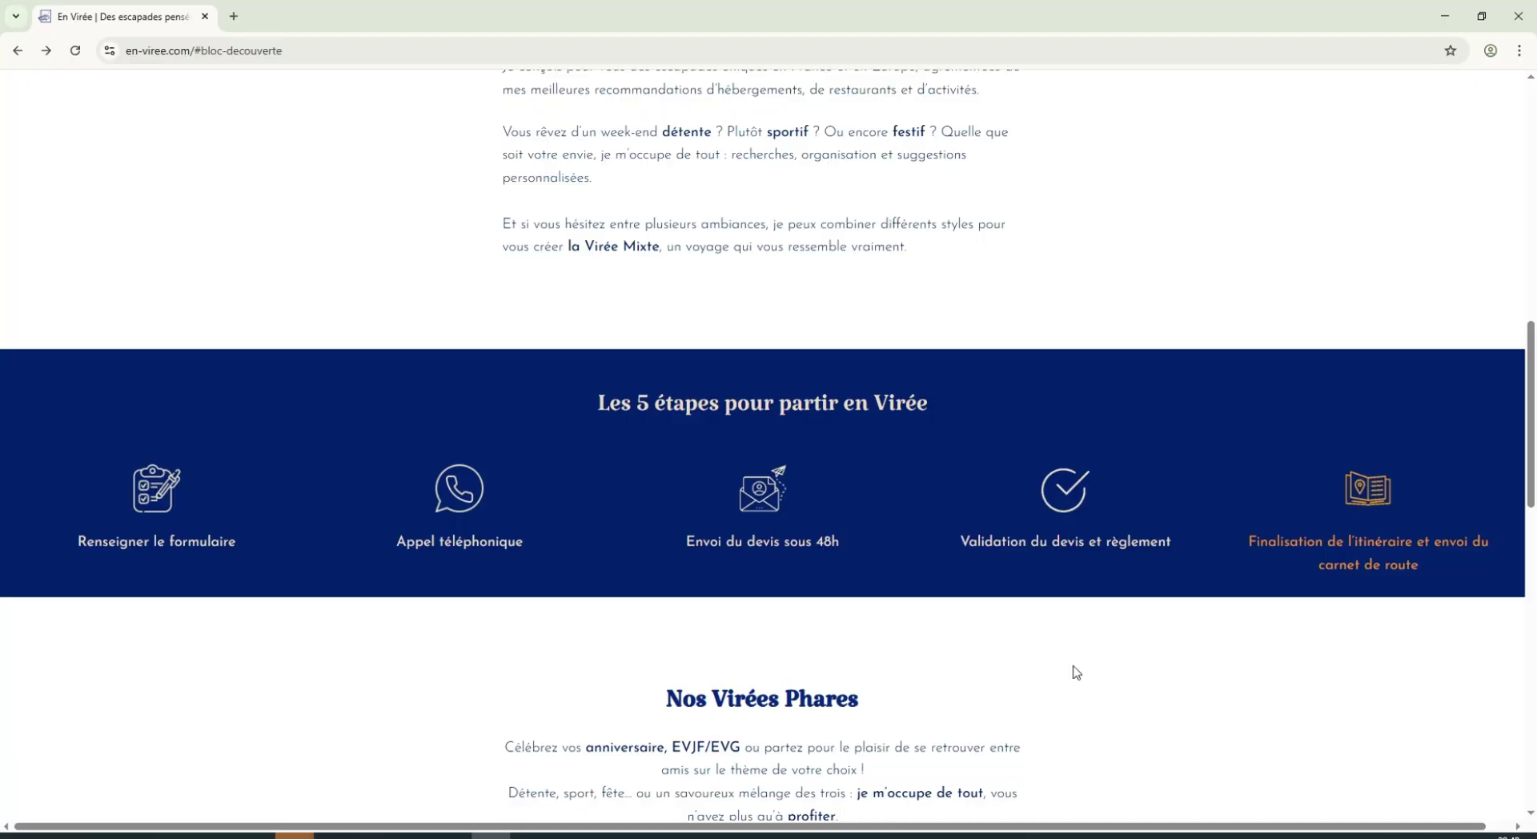
pyautogui.scroll(12, 1068, 672)
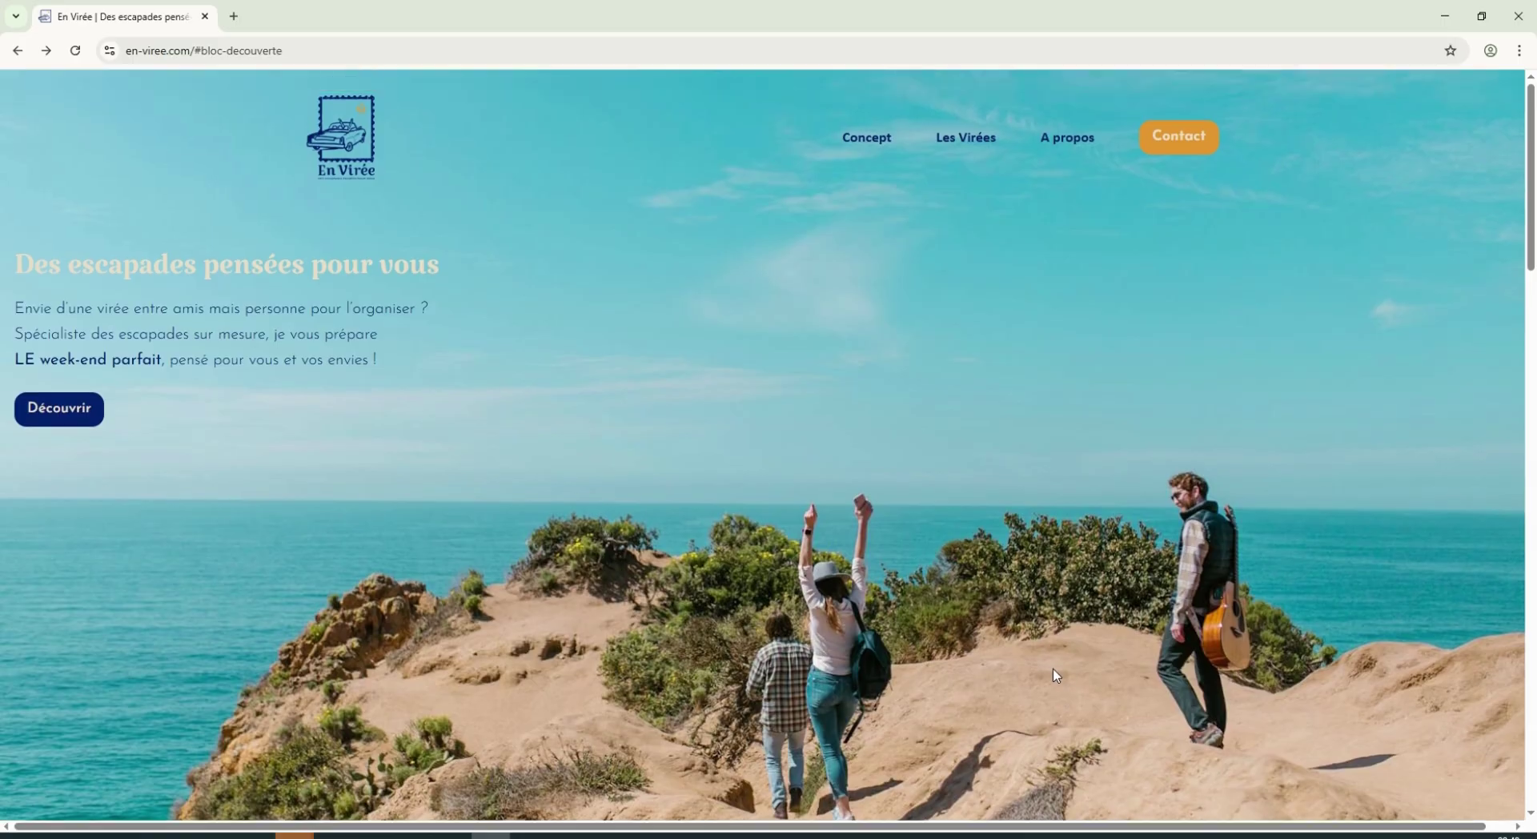
pyautogui.scroll(-14, 1030, 673)
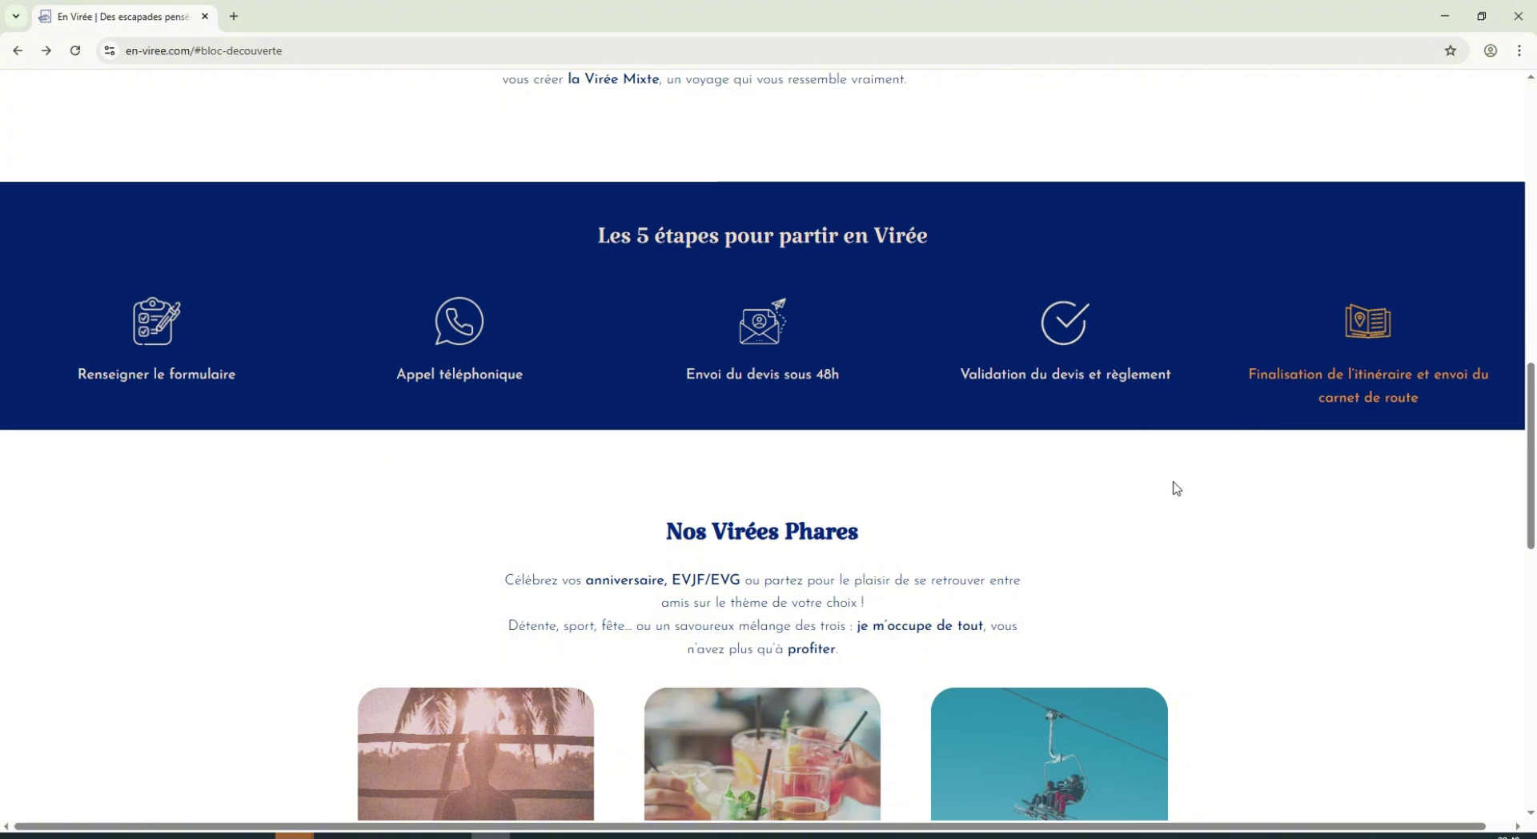
pyautogui.scroll(-12, 1118, 514)
pyautogui.scroll(-1, 848, 424)
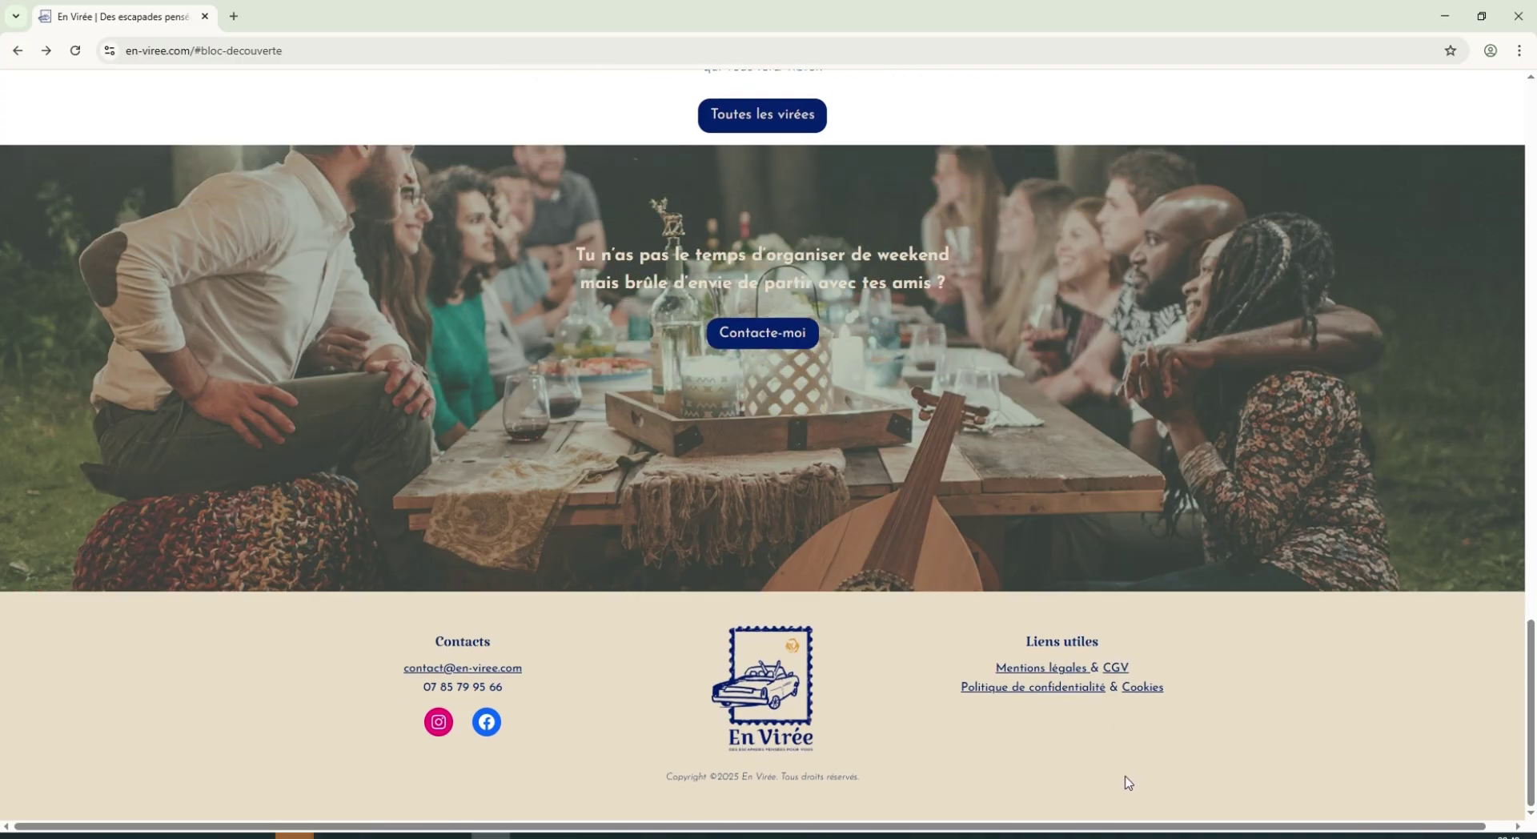
pyautogui.press('Home')
pyautogui.press('End')
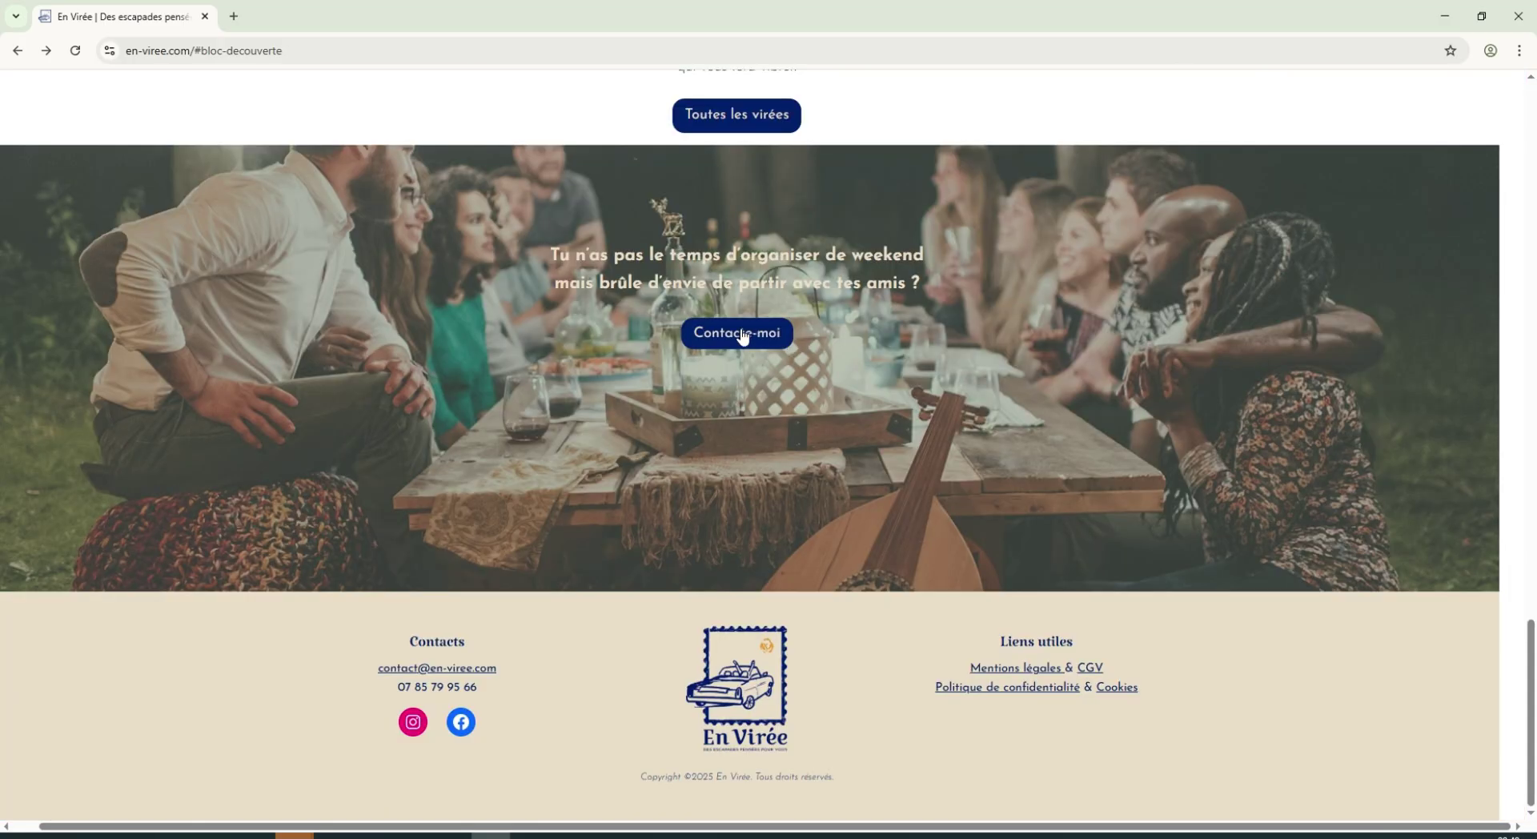
# Open the "Toutes les virées" page and review its hero image and "Trouve ici LA virée adaptée à ton envie !" introduction.
pyautogui.click(756, 118)
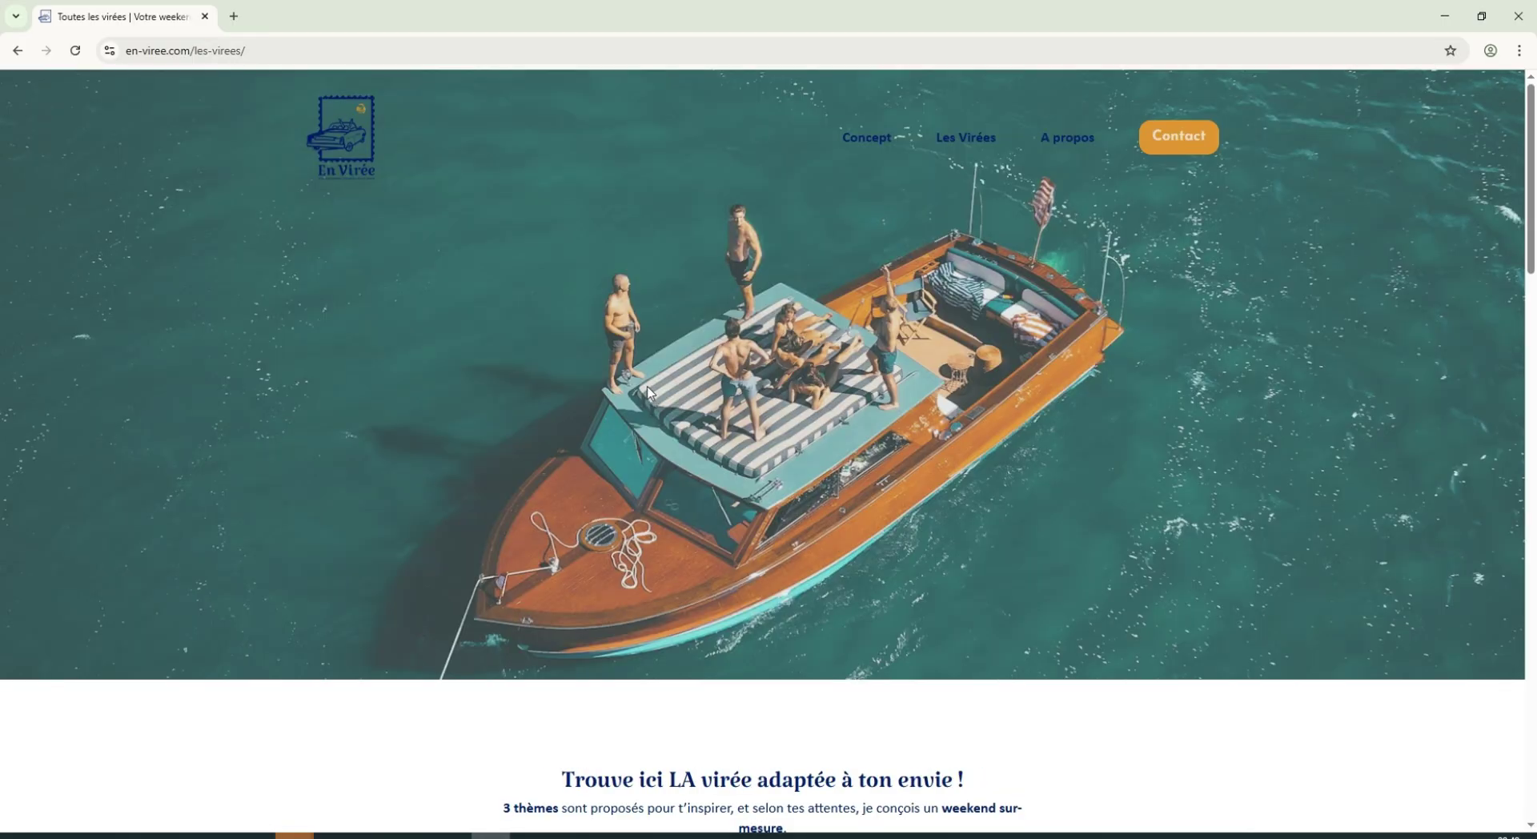
pyautogui.scroll(-4, 536, 285)
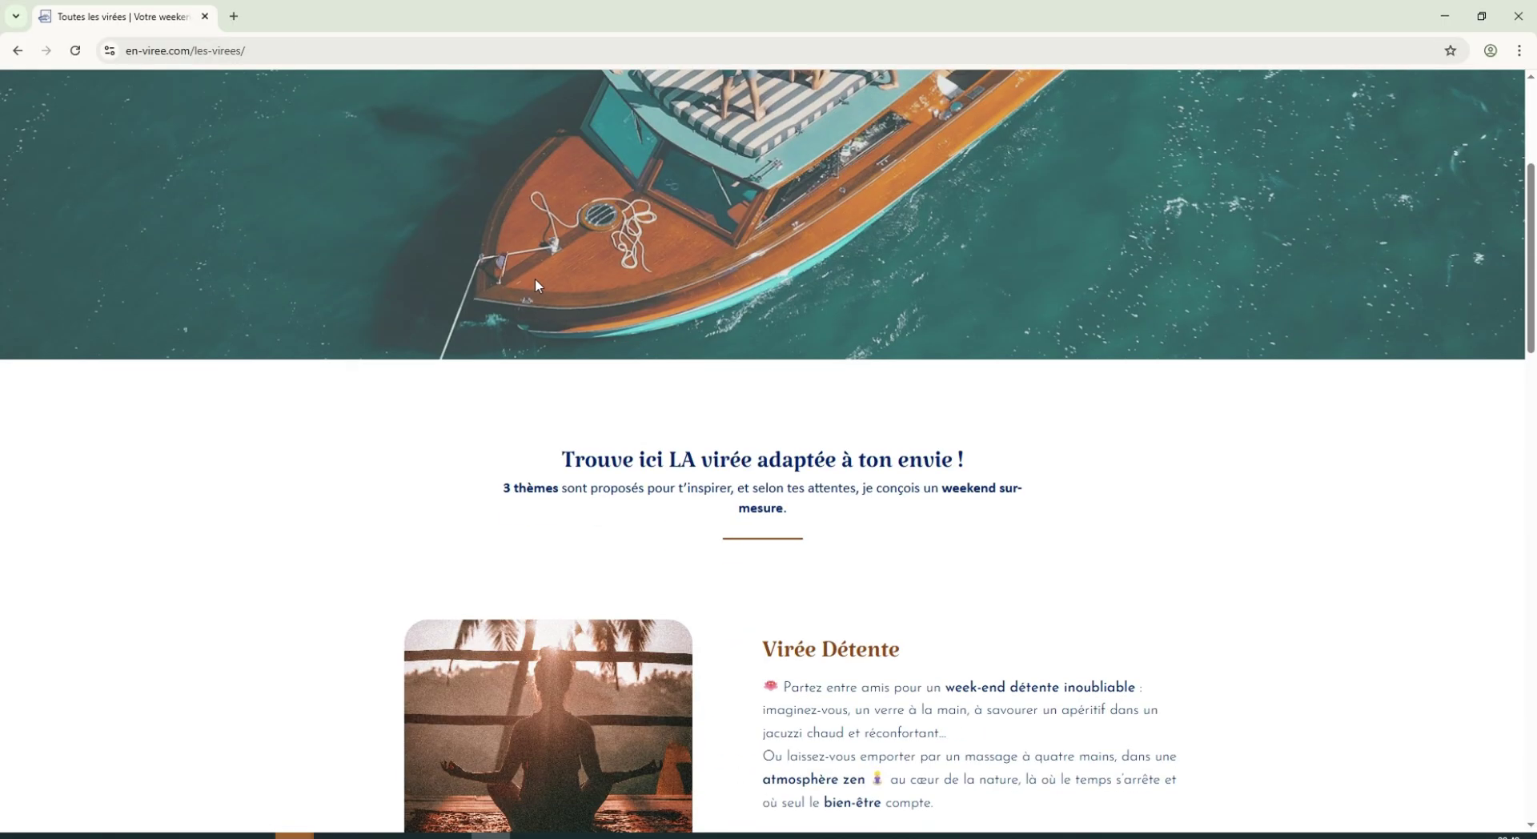
pyautogui.scroll(-3, 535, 287)
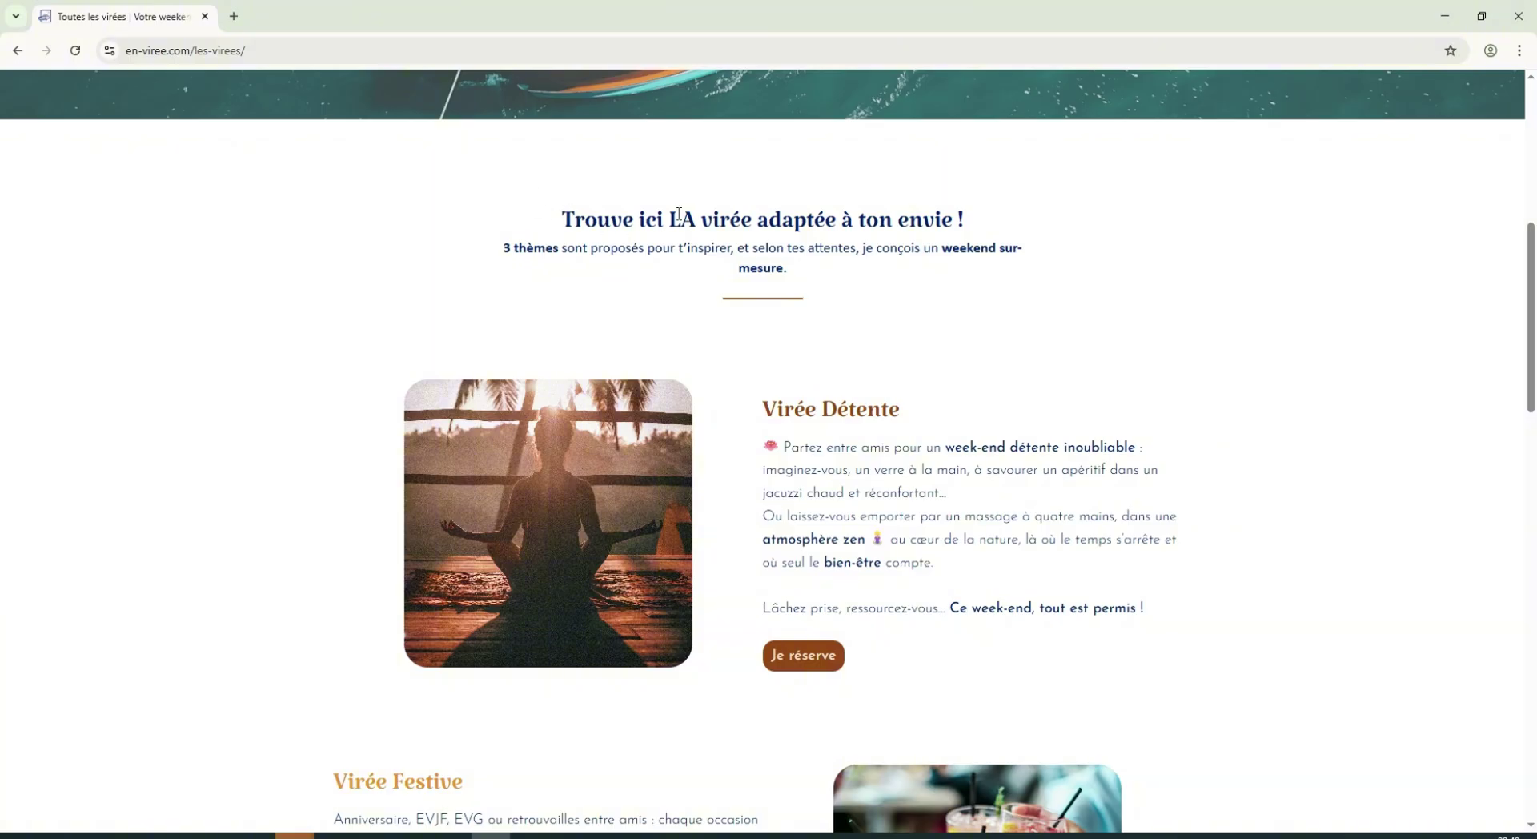
# Examine the Virée Détente description and image, and compare their layout with the Virée Festive block.
pyautogui.scroll(-3, 759, 189)
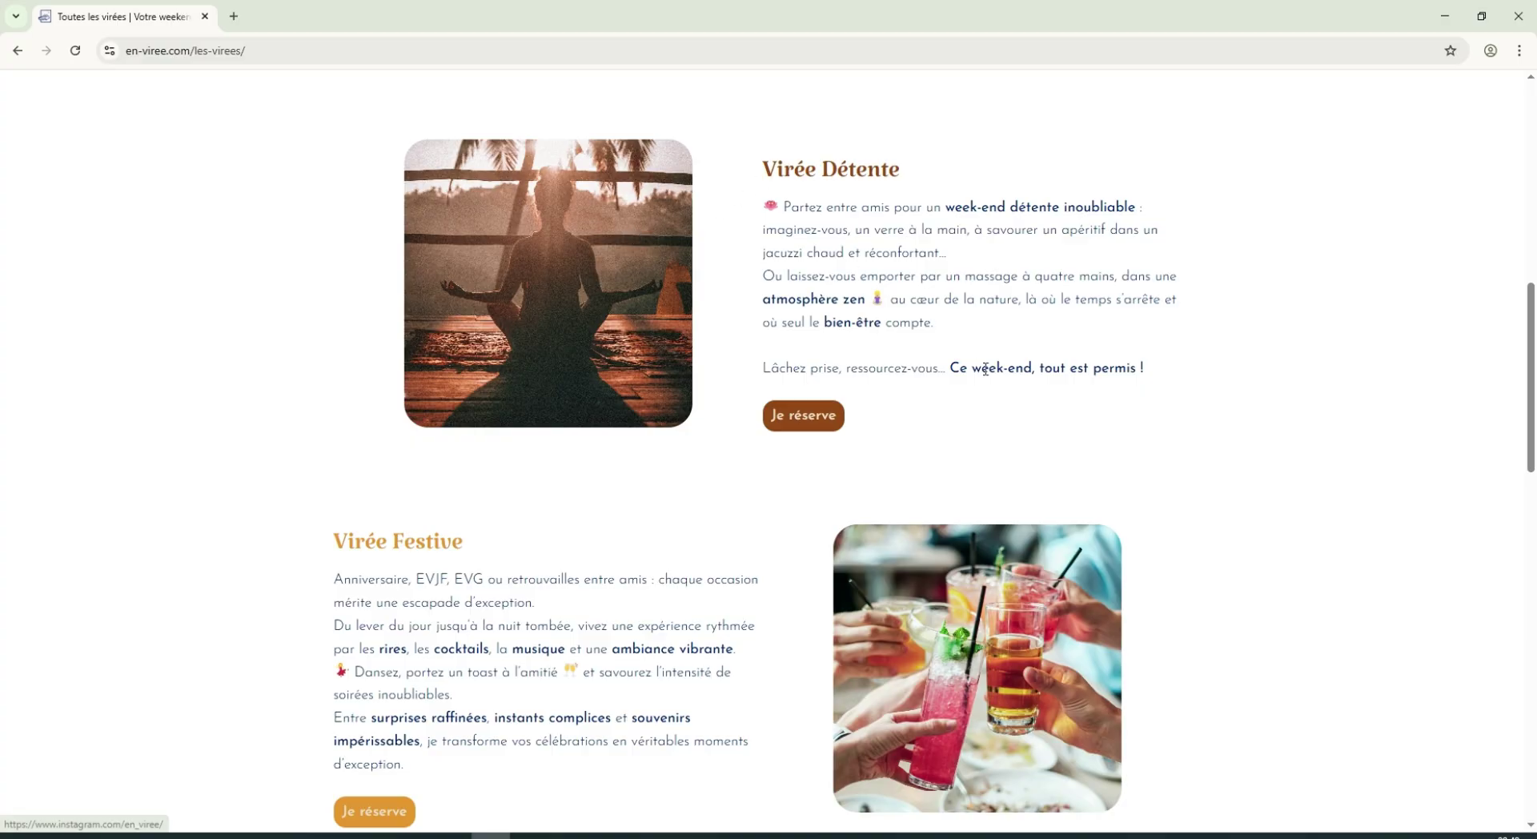
pyautogui.moveTo(760, 202); pyautogui.dragTo(1165, 328)
pyautogui.click(679, 268)
pyautogui.scroll(2, 678, 268)
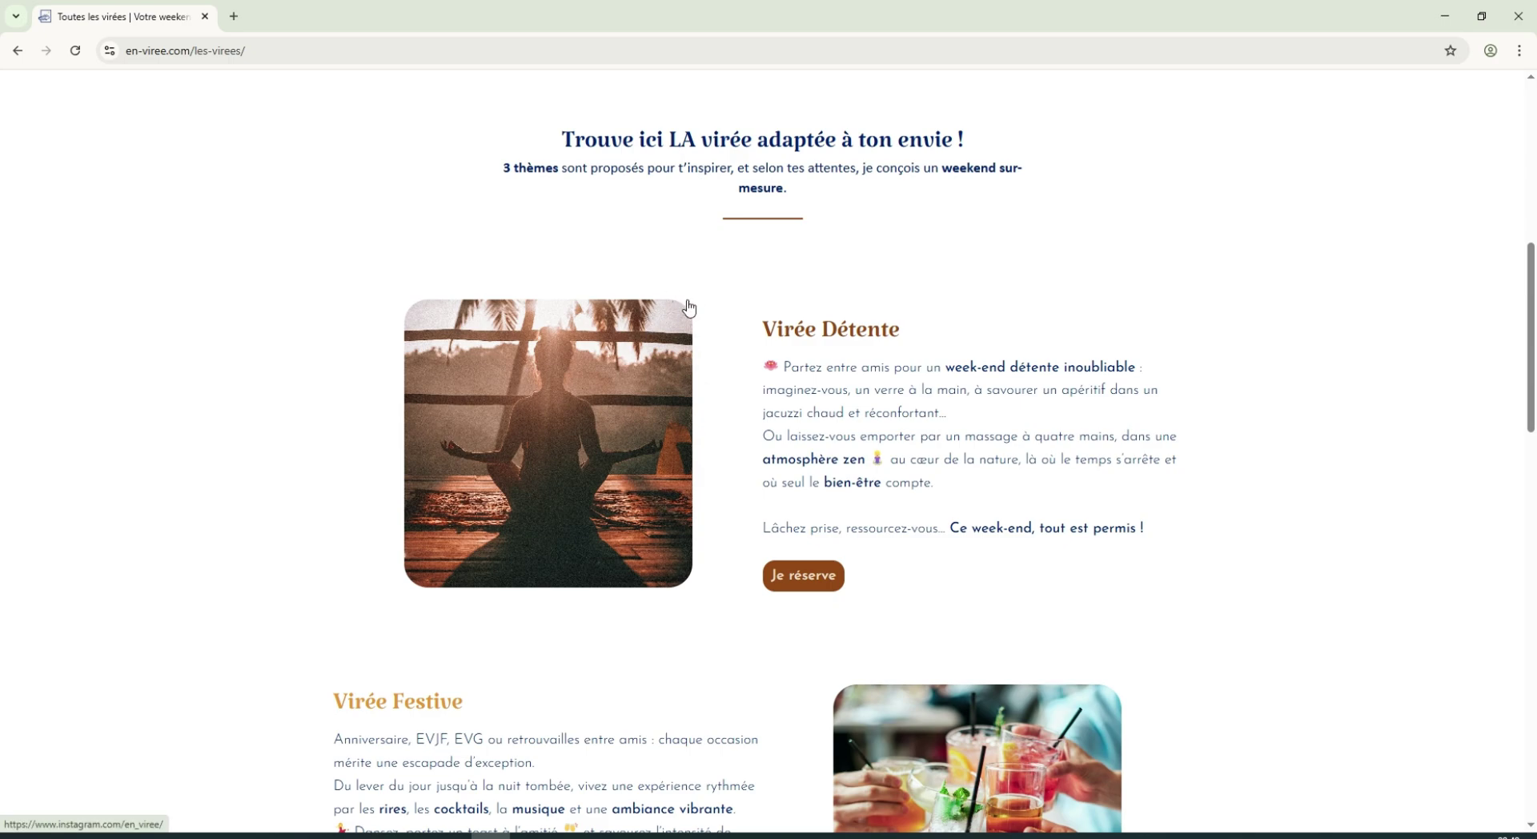
pyautogui.scroll(-5, 696, 321)
pyautogui.scroll(4, 676, 382)
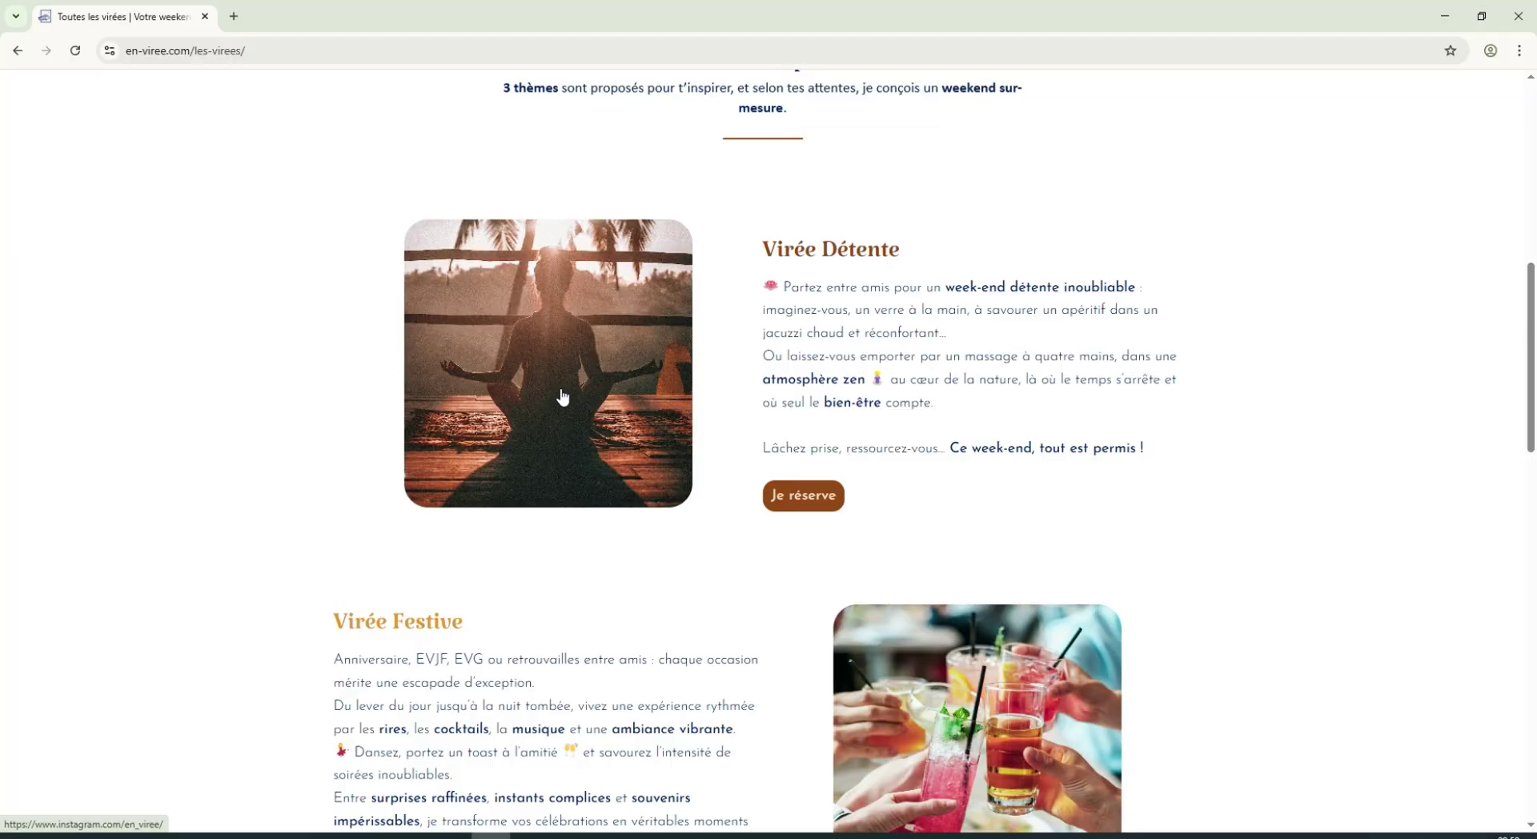
# Follow the Virée Détente image's link to Instagram, dismiss the sign-up prompt, and close the Instagram tab.
pyautogui.click(563, 397)
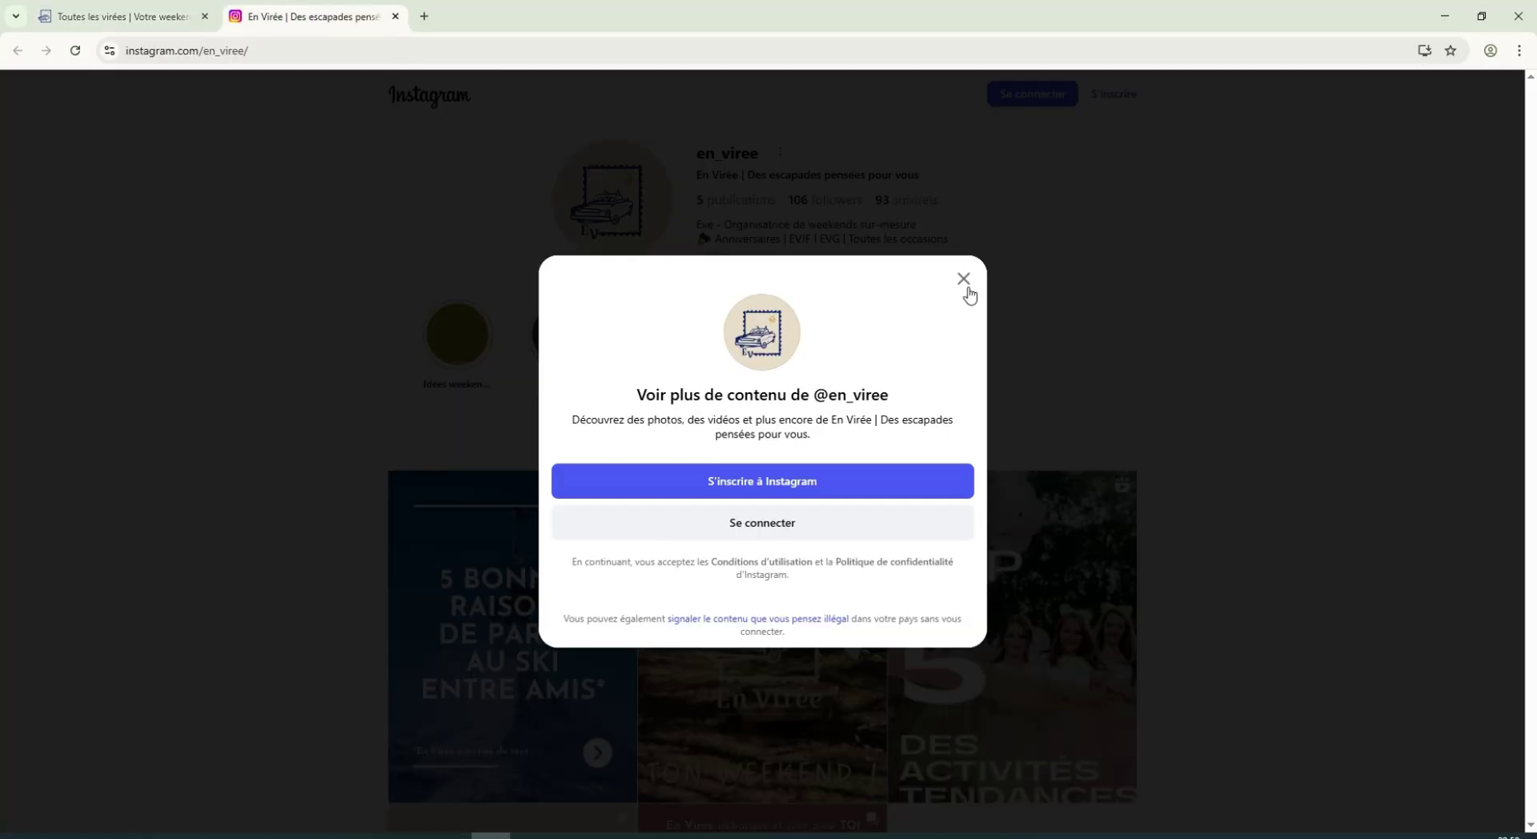
pyautogui.click(964, 288)
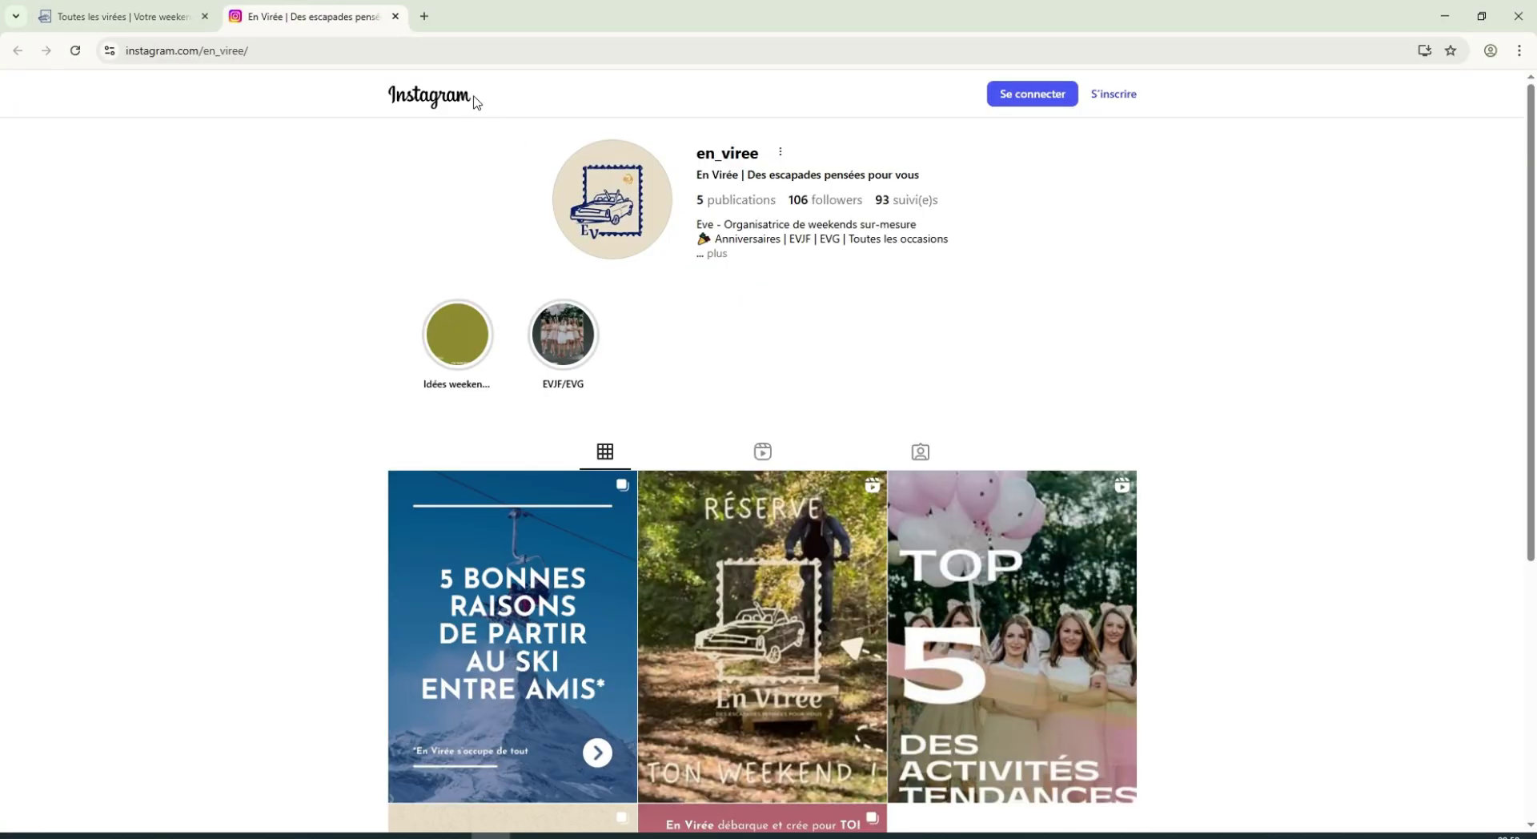
pyautogui.hotkey('ctrl', 'w')
# Follow the "Je réserve" link under Virée Détente to the contact page.
pyautogui.scroll(-2, 995, 367)
pyautogui.scroll(4, 803, 343)
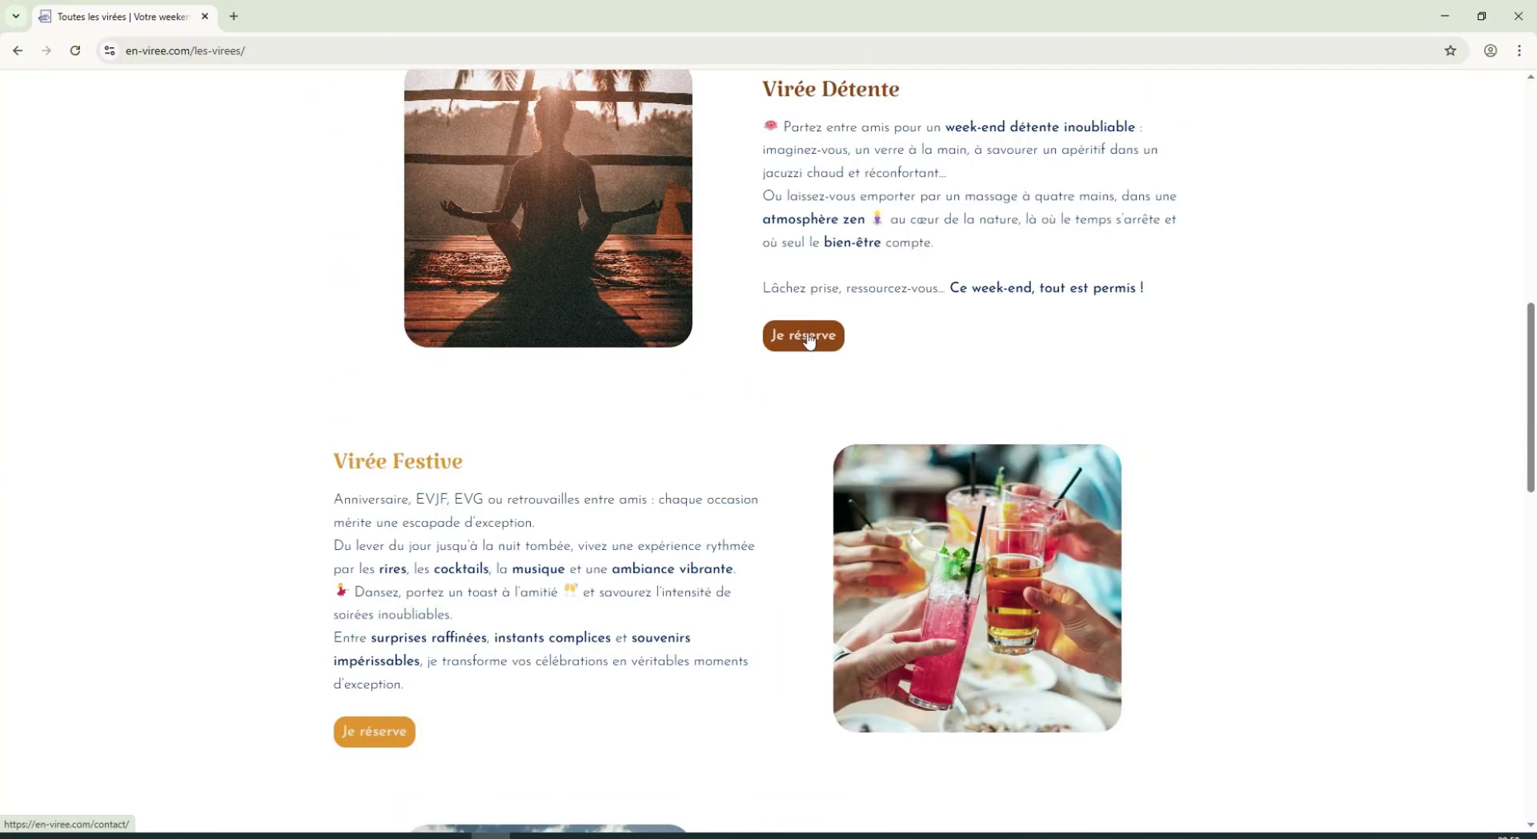
pyautogui.click(803, 336)
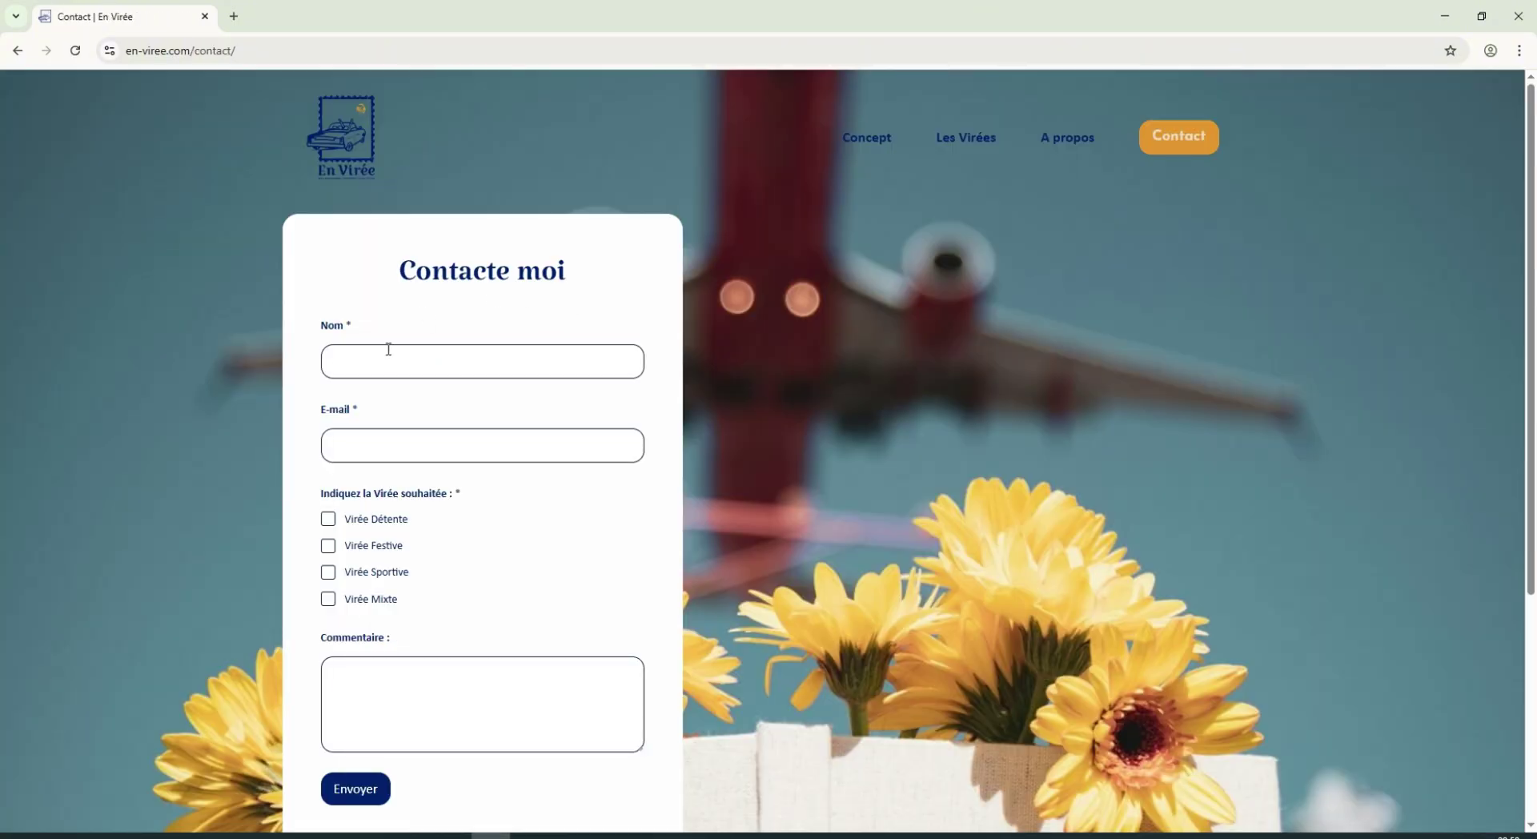
# Check the legibility of the header menu over the contact page's background photo.
pyautogui.scroll(-2, 1267, 435)
pyautogui.scroll(2, 1267, 435)
pyautogui.moveTo(835, 209); pyautogui.dragTo(1205, 172)
pyautogui.click(1036, 252)
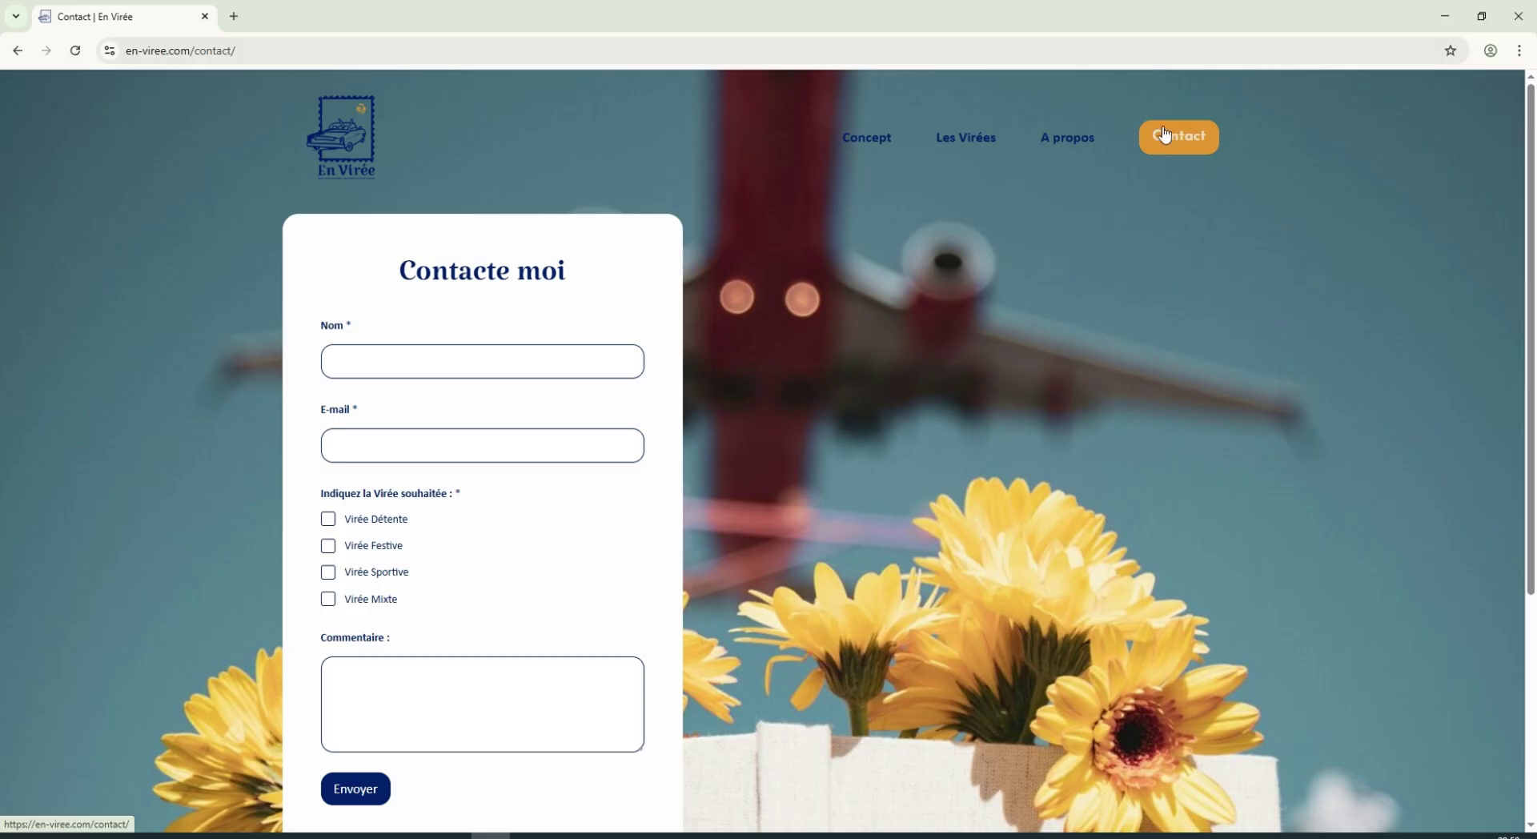
pyautogui.scroll(-2, 632, 299)
pyautogui.scroll(2, 587, 312)
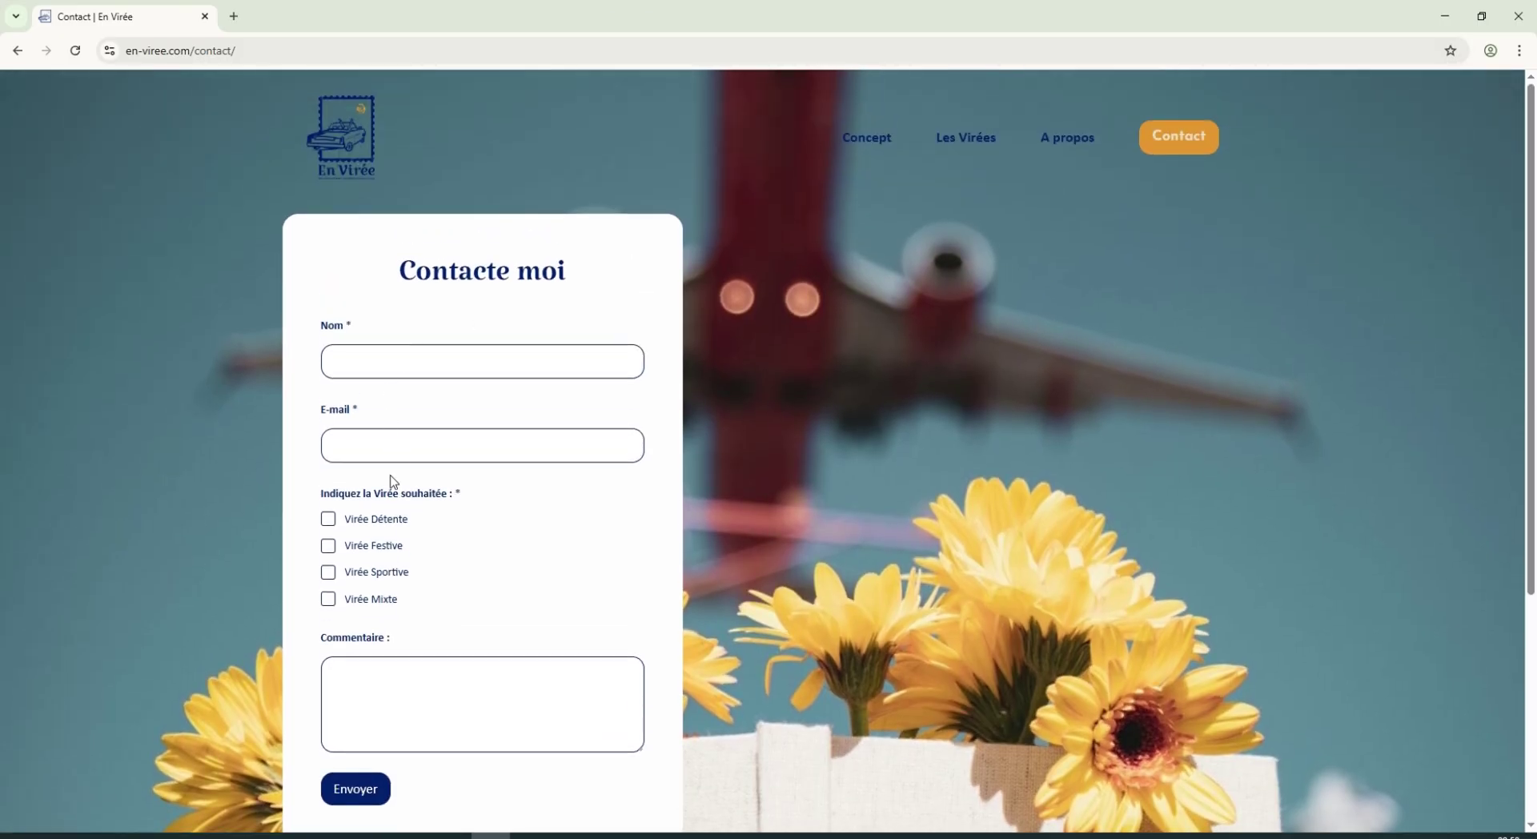
# Examine the "Contacte moi" form's fields, its Virée choices and its layout against the background image down to the footer.
pyautogui.scroll(-3, 392, 481)
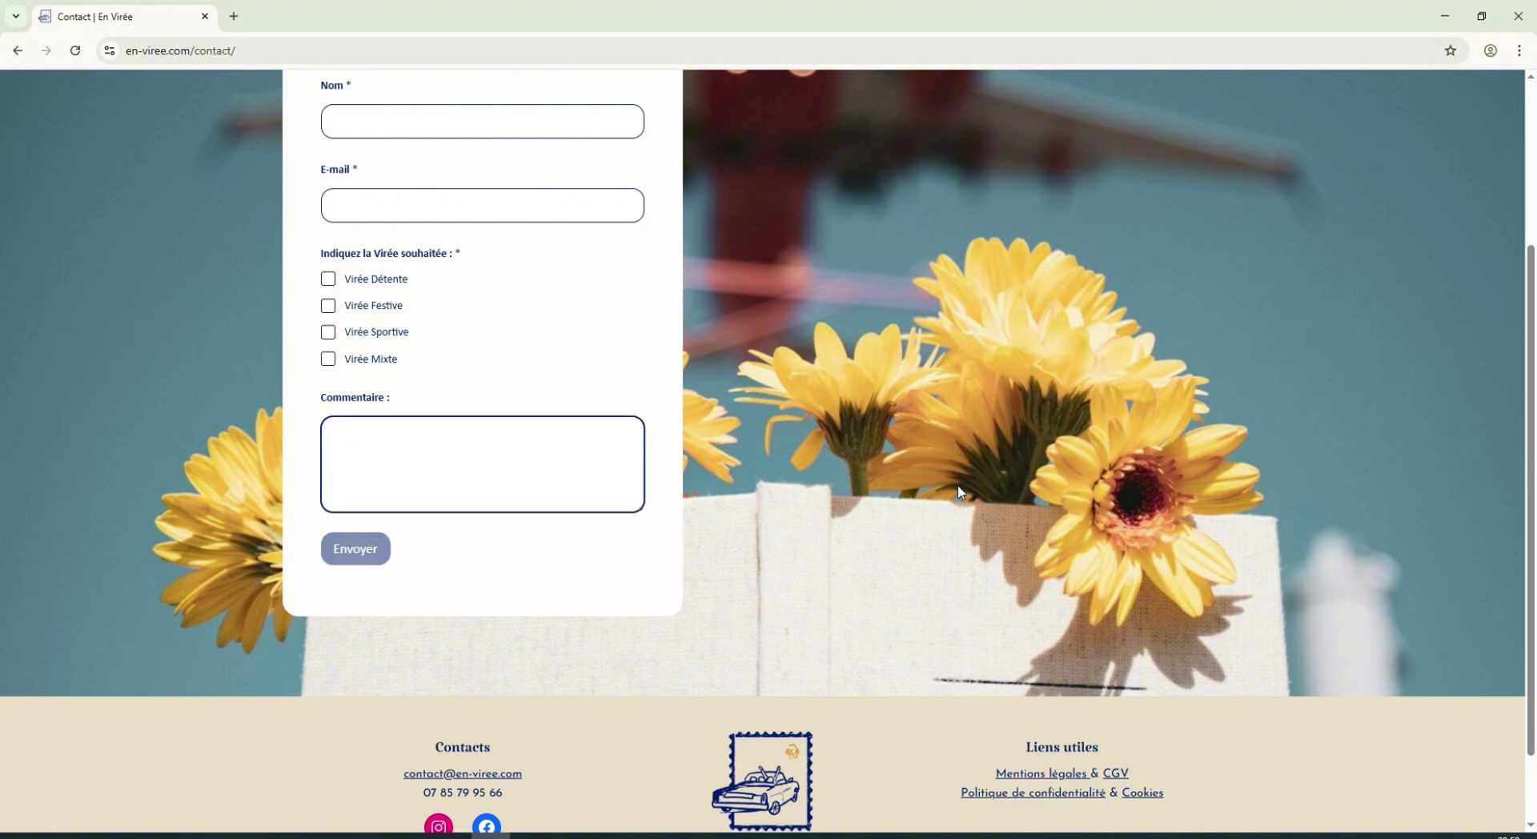
pyautogui.scroll(-2, 905, 464)
pyautogui.scroll(5, 954, 478)
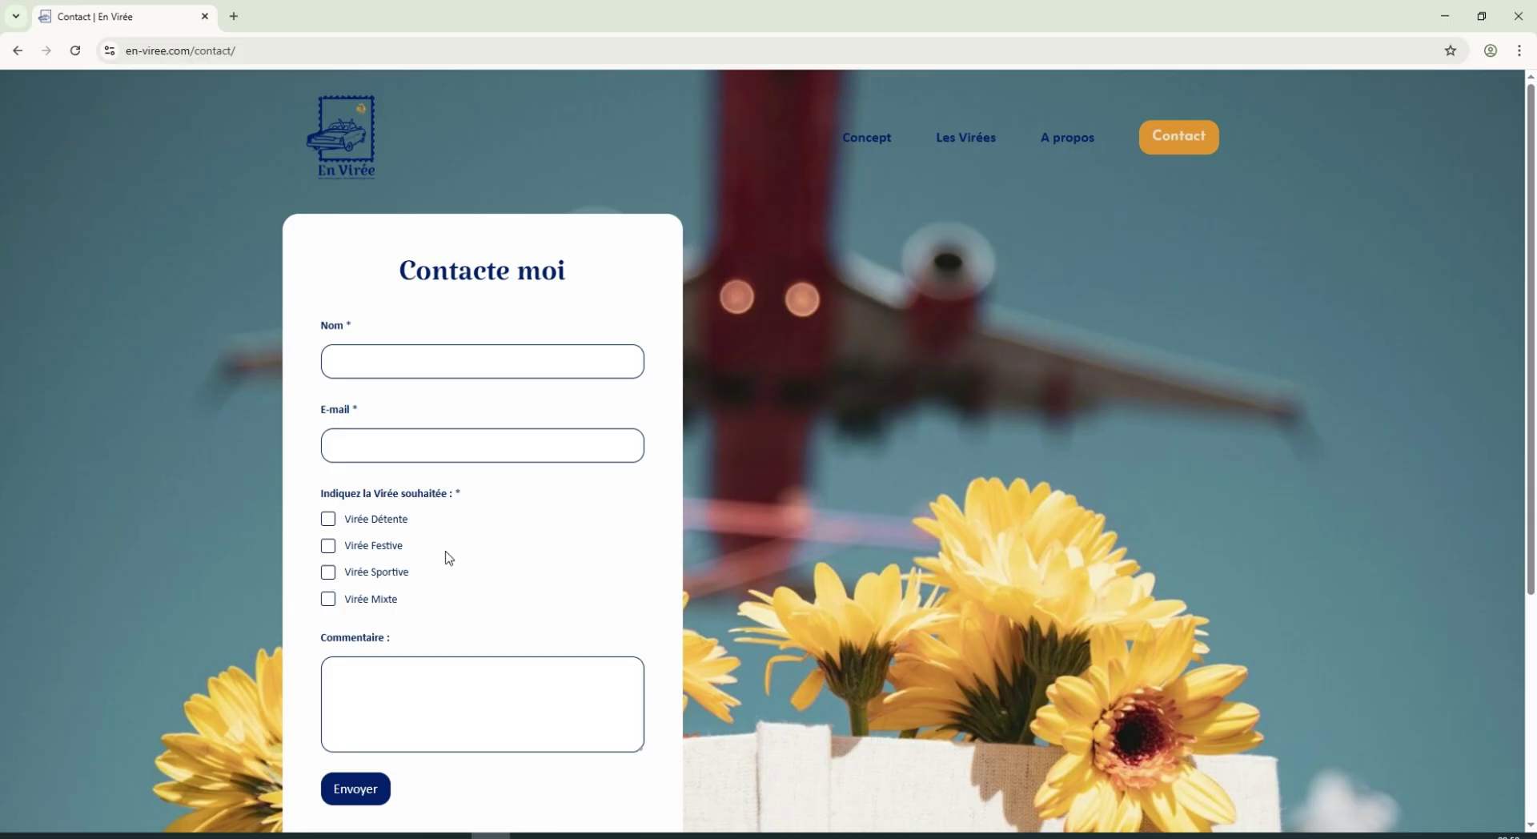
pyautogui.scroll(-4, 446, 558)
pyautogui.scroll(4, 531, 439)
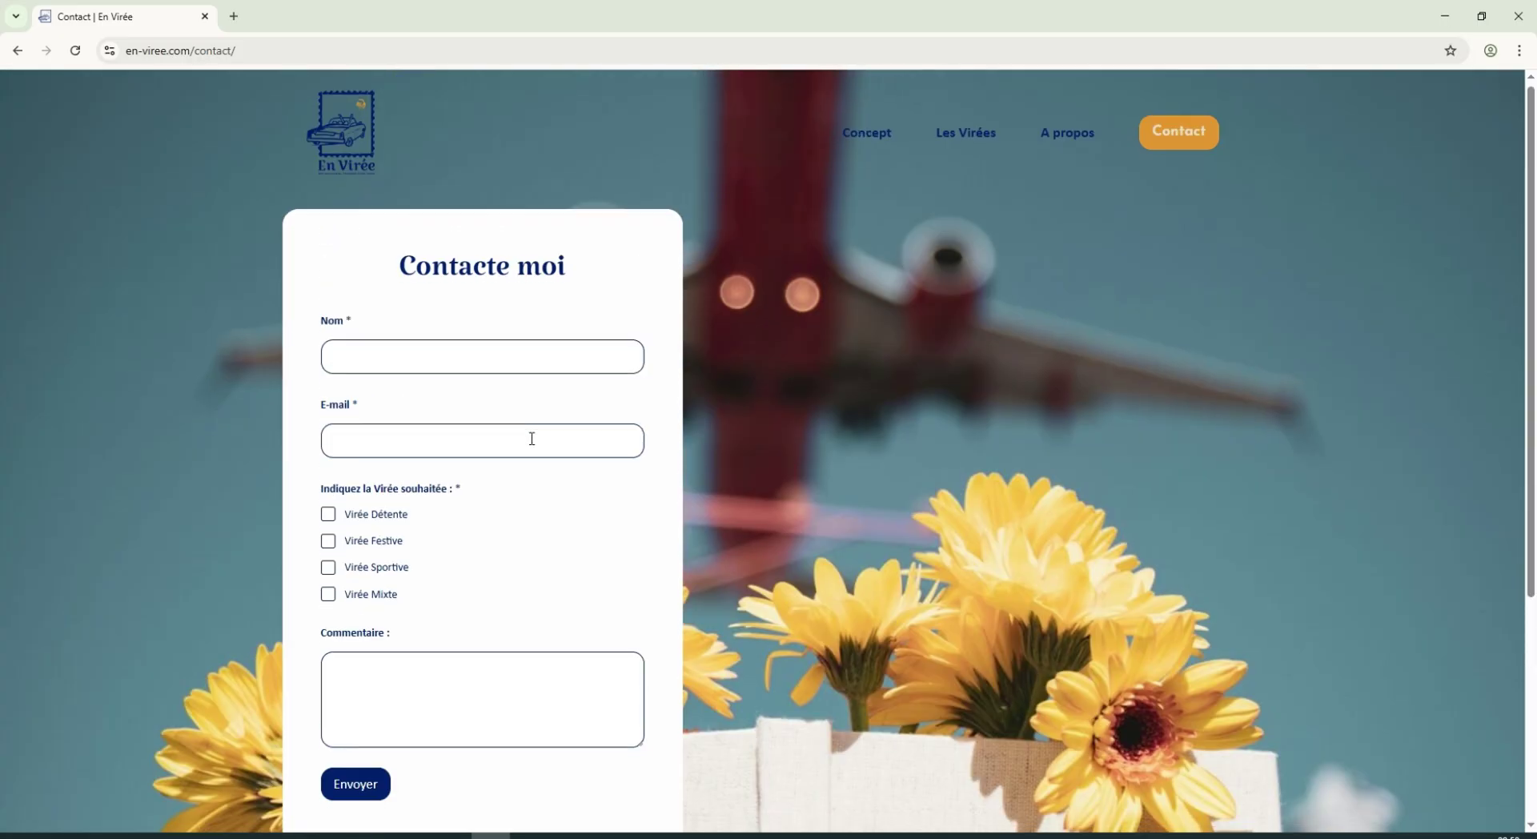
pyautogui.scroll(-4, 649, 291)
pyautogui.scroll(1, 1041, 384)
pyautogui.scroll(4, 1087, 401)
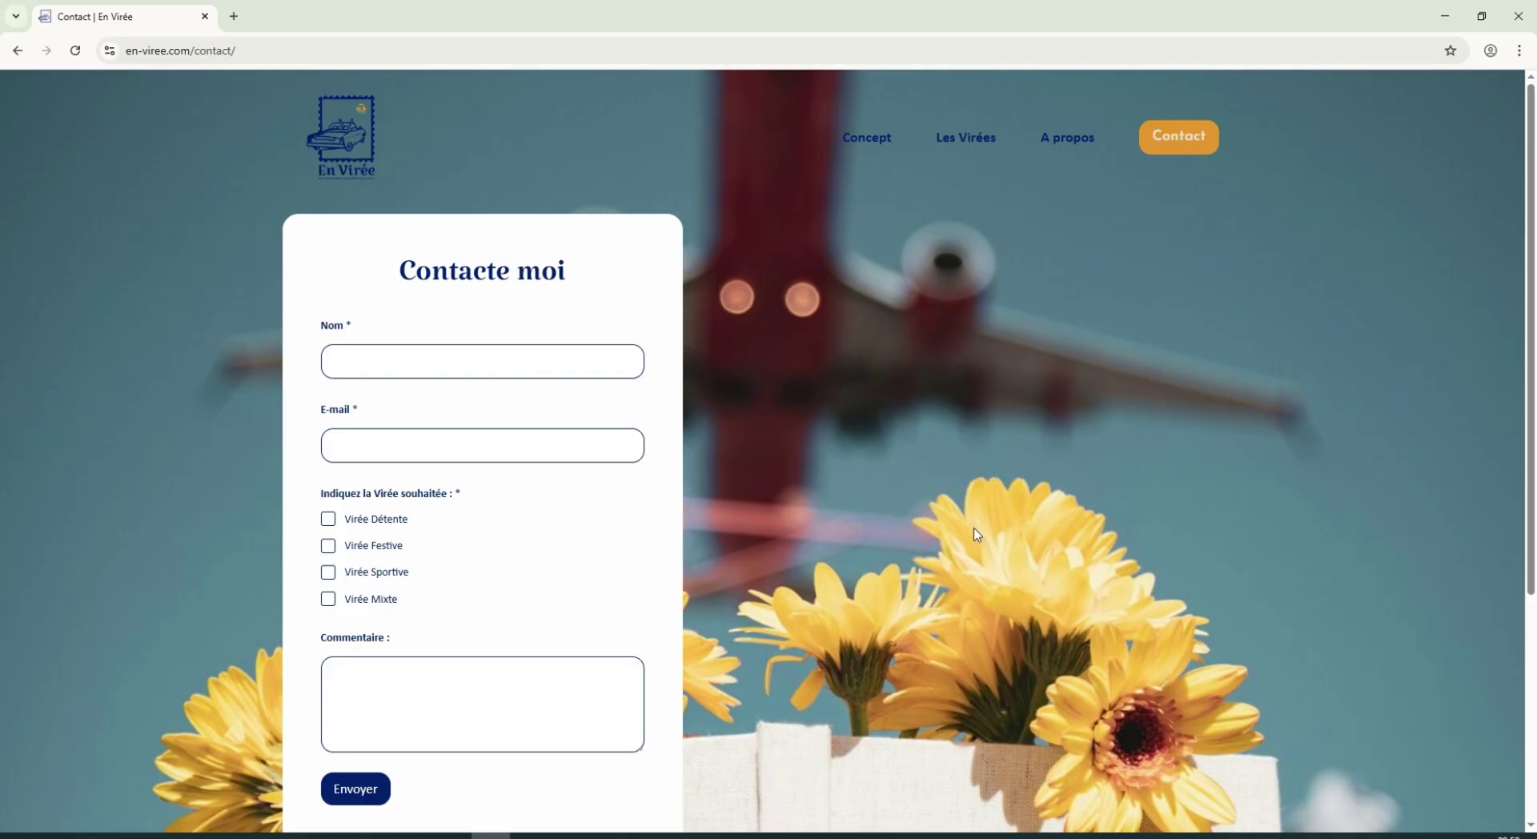
# Return to the virées page and examine the Virée Sportive text and the Virée Mixte block.
pyautogui.hotkey('alt', 'Left')
pyautogui.scroll(-3, 617, 415)
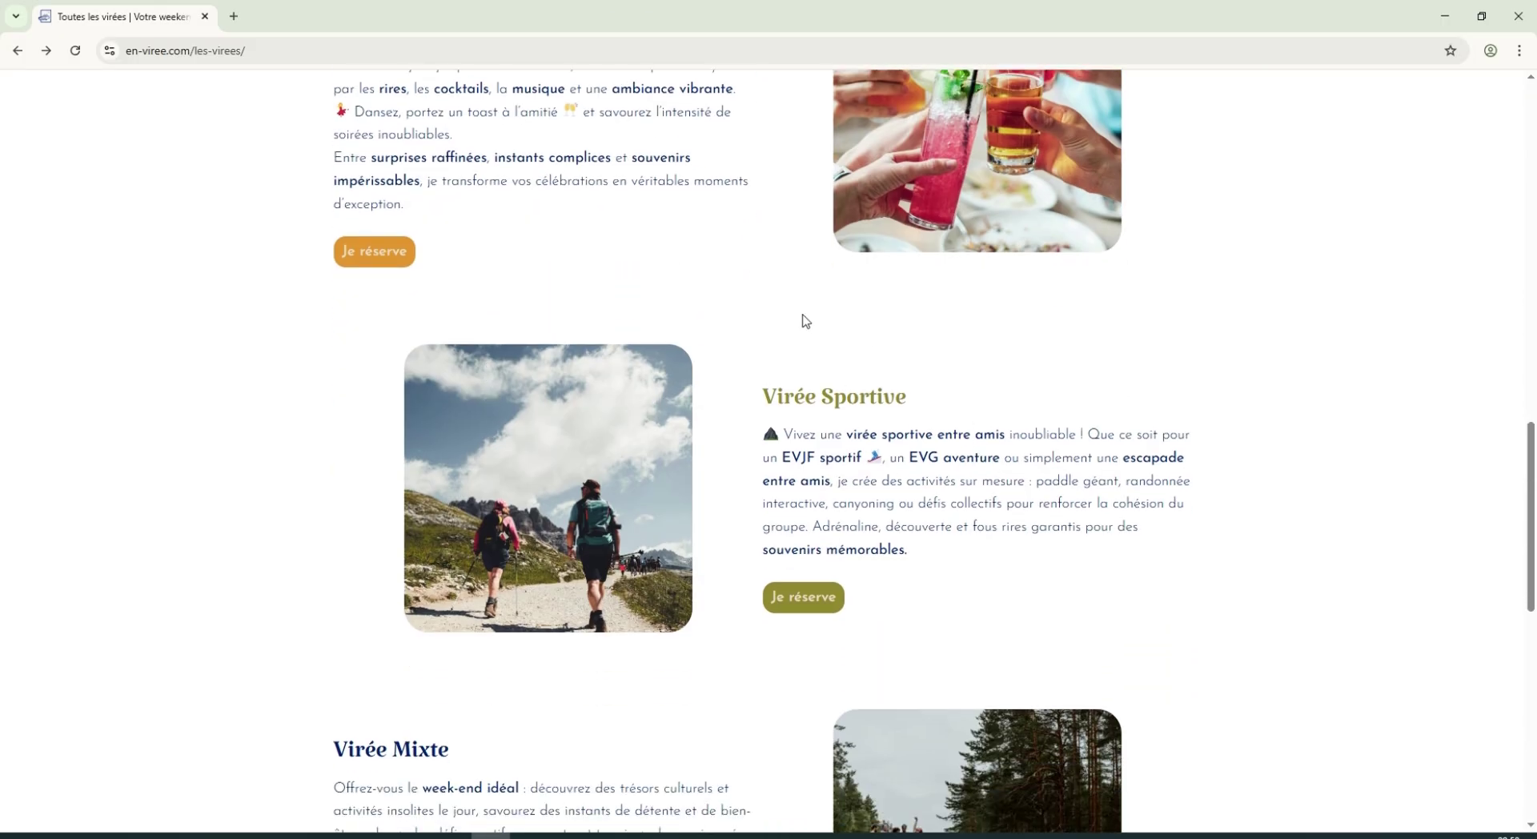
pyautogui.scroll(7, 805, 321)
pyautogui.scroll(-10, 923, 247)
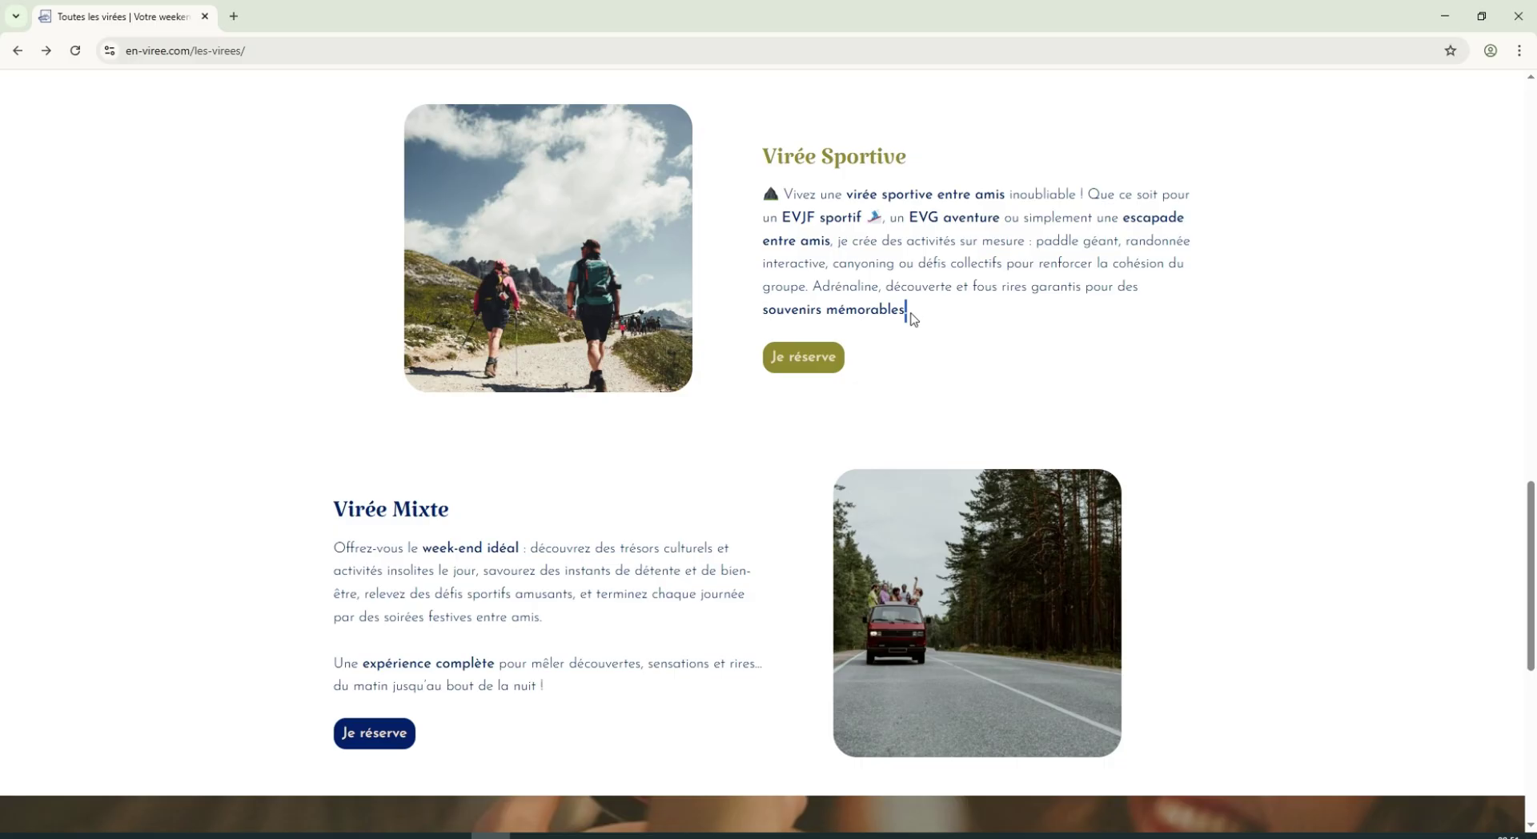
pyautogui.moveTo(914, 320); pyautogui.dragTo(734, 192)
pyautogui.click(776, 194)
pyautogui.click(1057, 324)
pyautogui.scroll(-3, 888, 350)
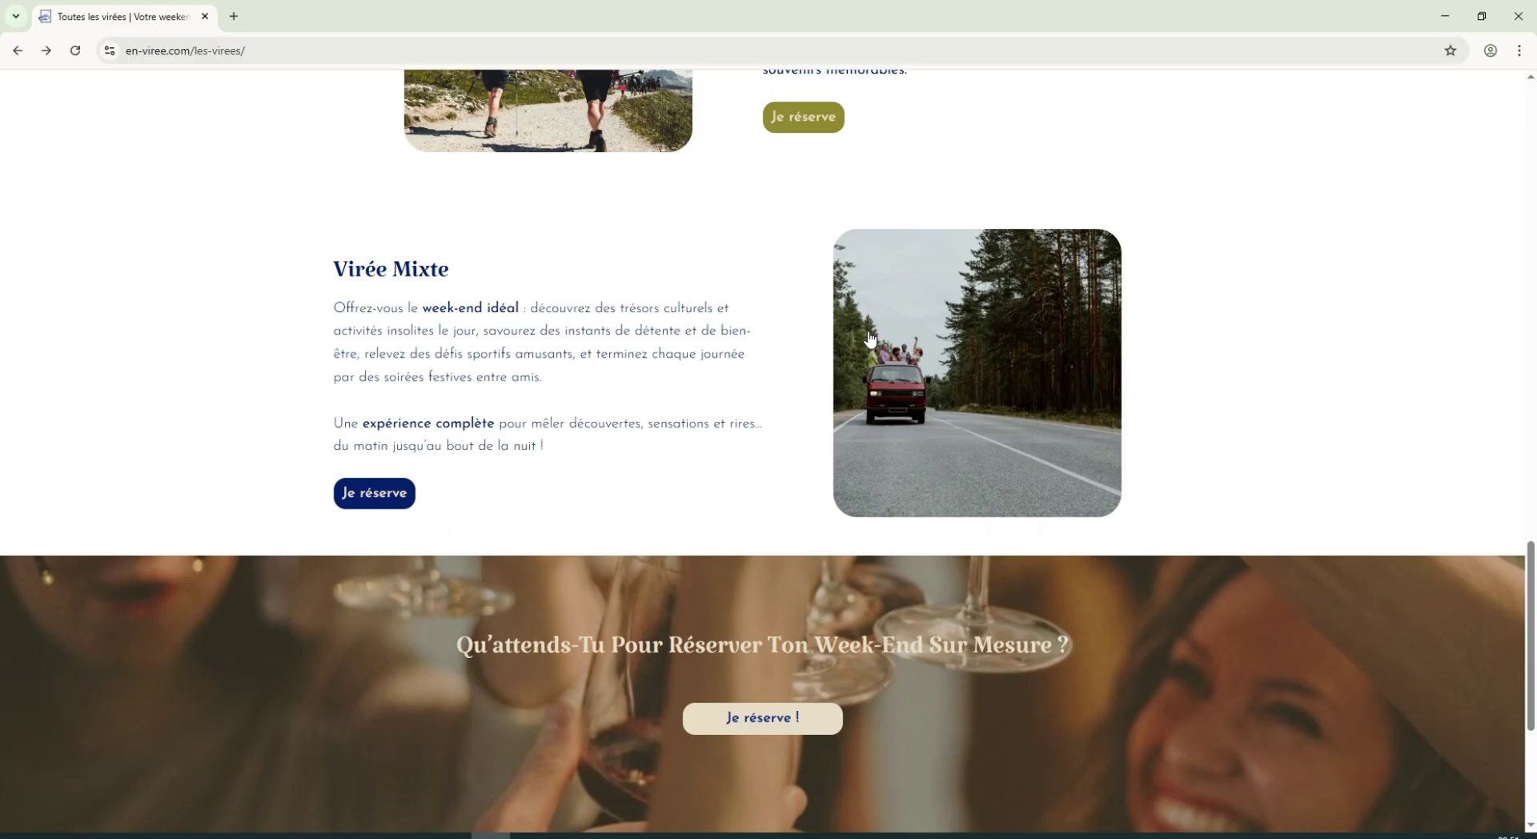
# Check the legibility of the virées page's closing banner heading and test its "Je réserve !" link.
pyautogui.scroll(-4, 863, 344)
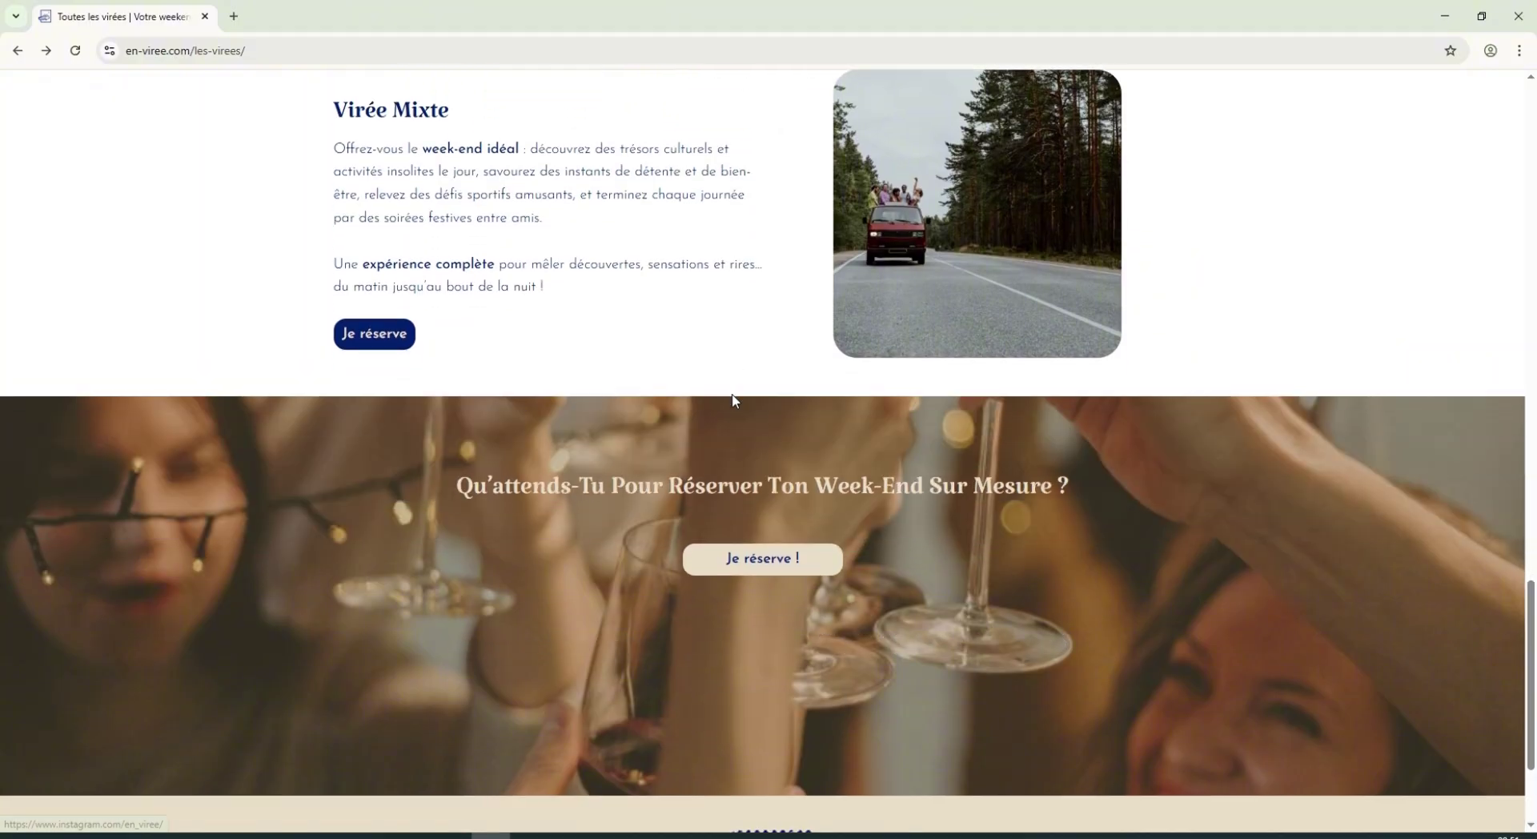
pyautogui.moveTo(455, 325); pyautogui.dragTo(1031, 298)
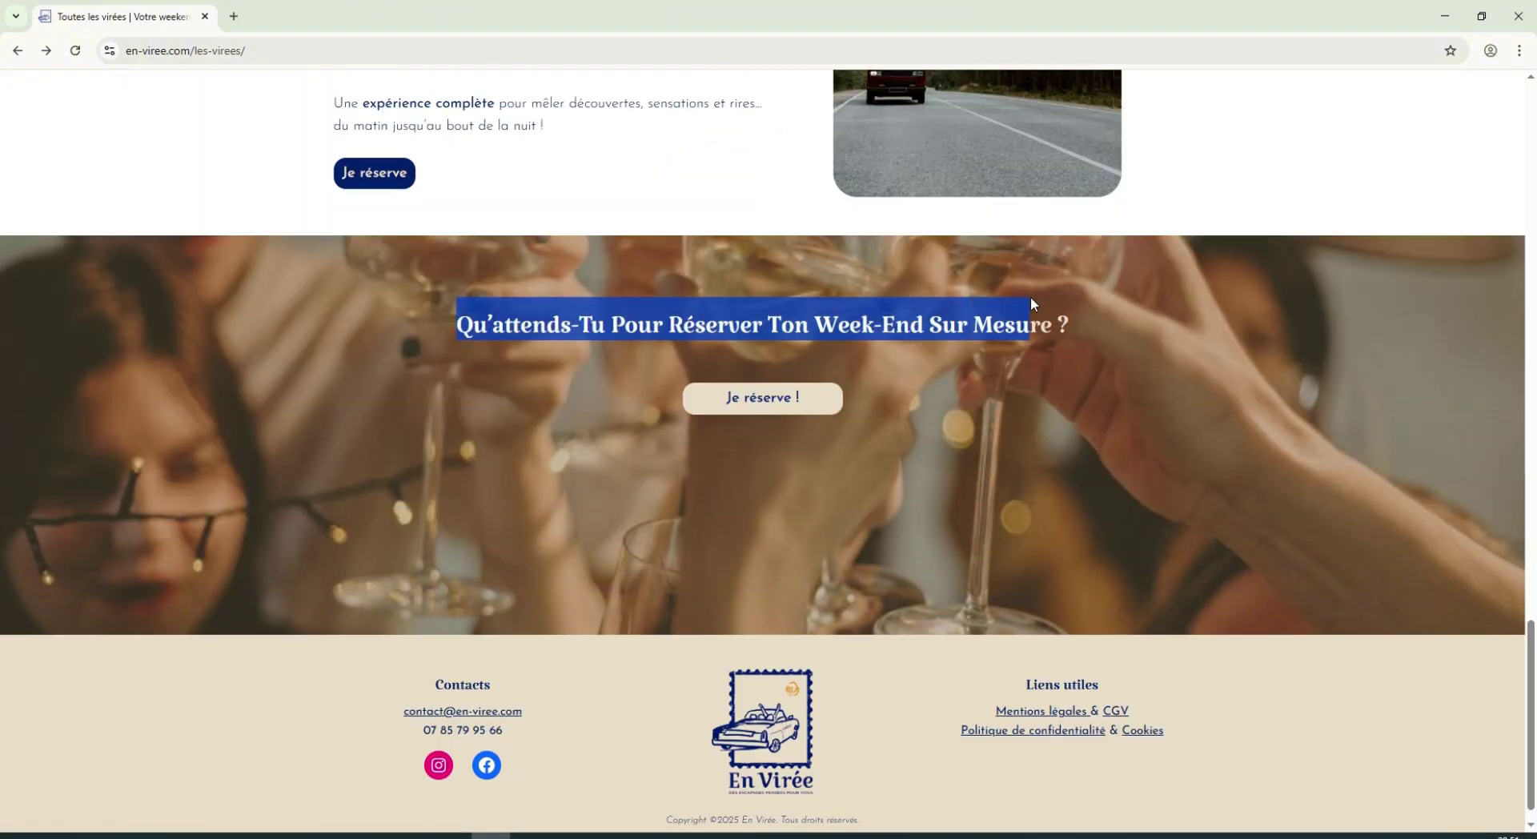
pyautogui.click(1012, 386)
pyautogui.scroll(-1, 968, 381)
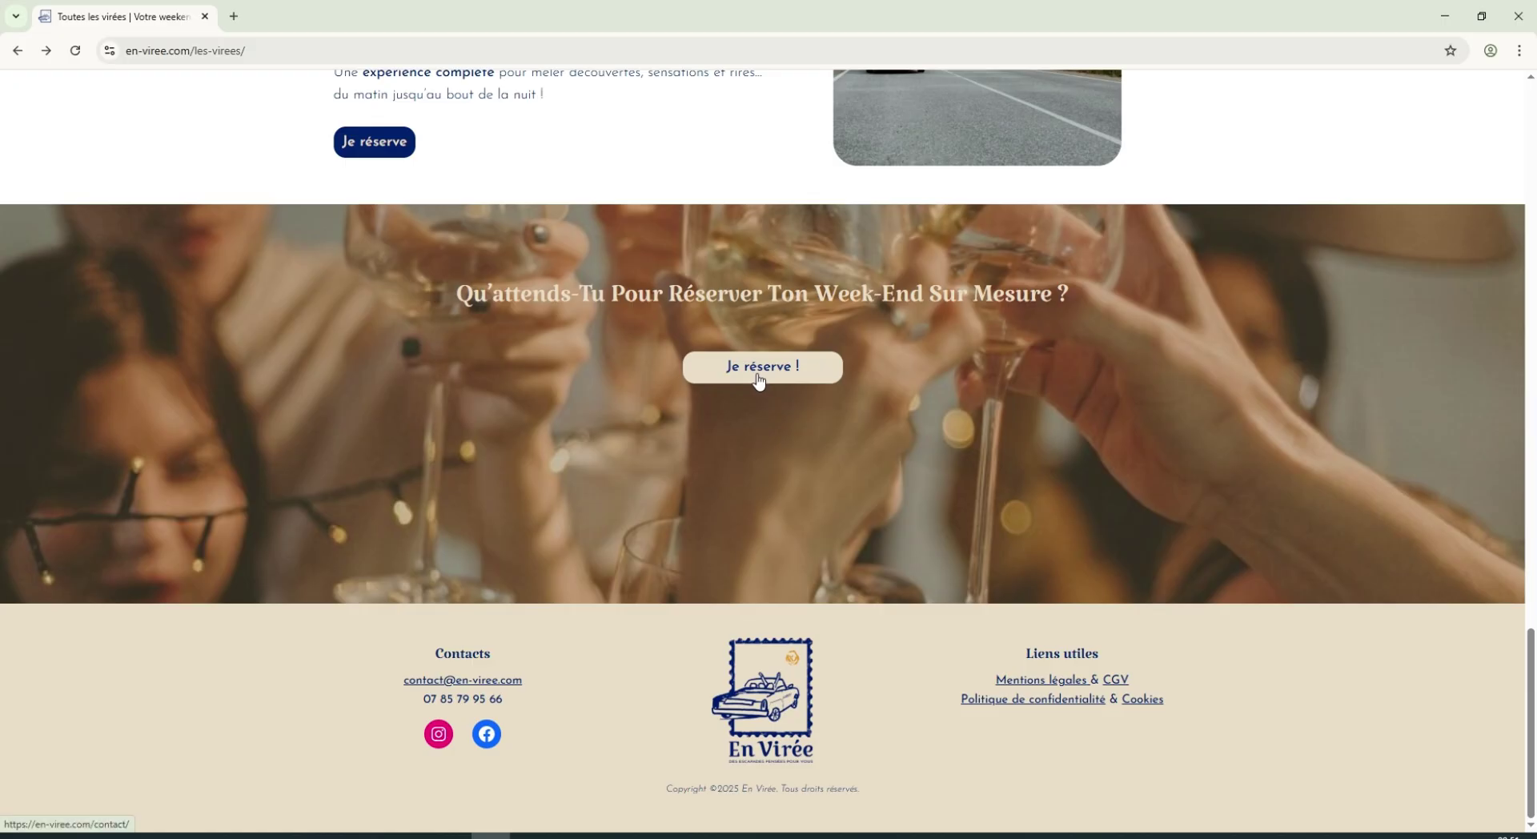
pyautogui.click(755, 381)
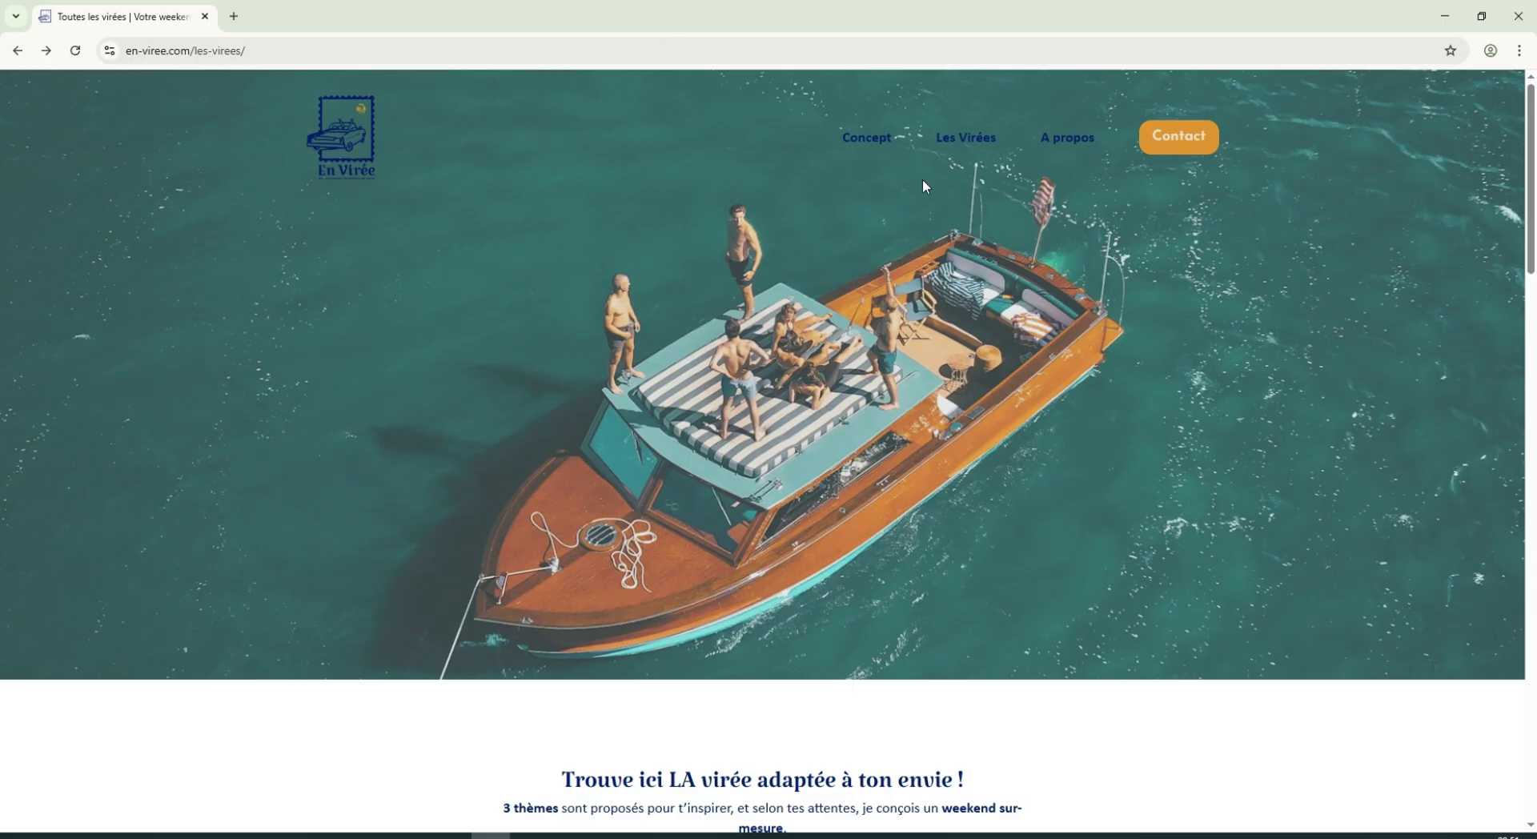
# Open the A propos page and examine the founder's introduction and the spacing of the "Mes valeurs" row.
pyautogui.click(1068, 139)
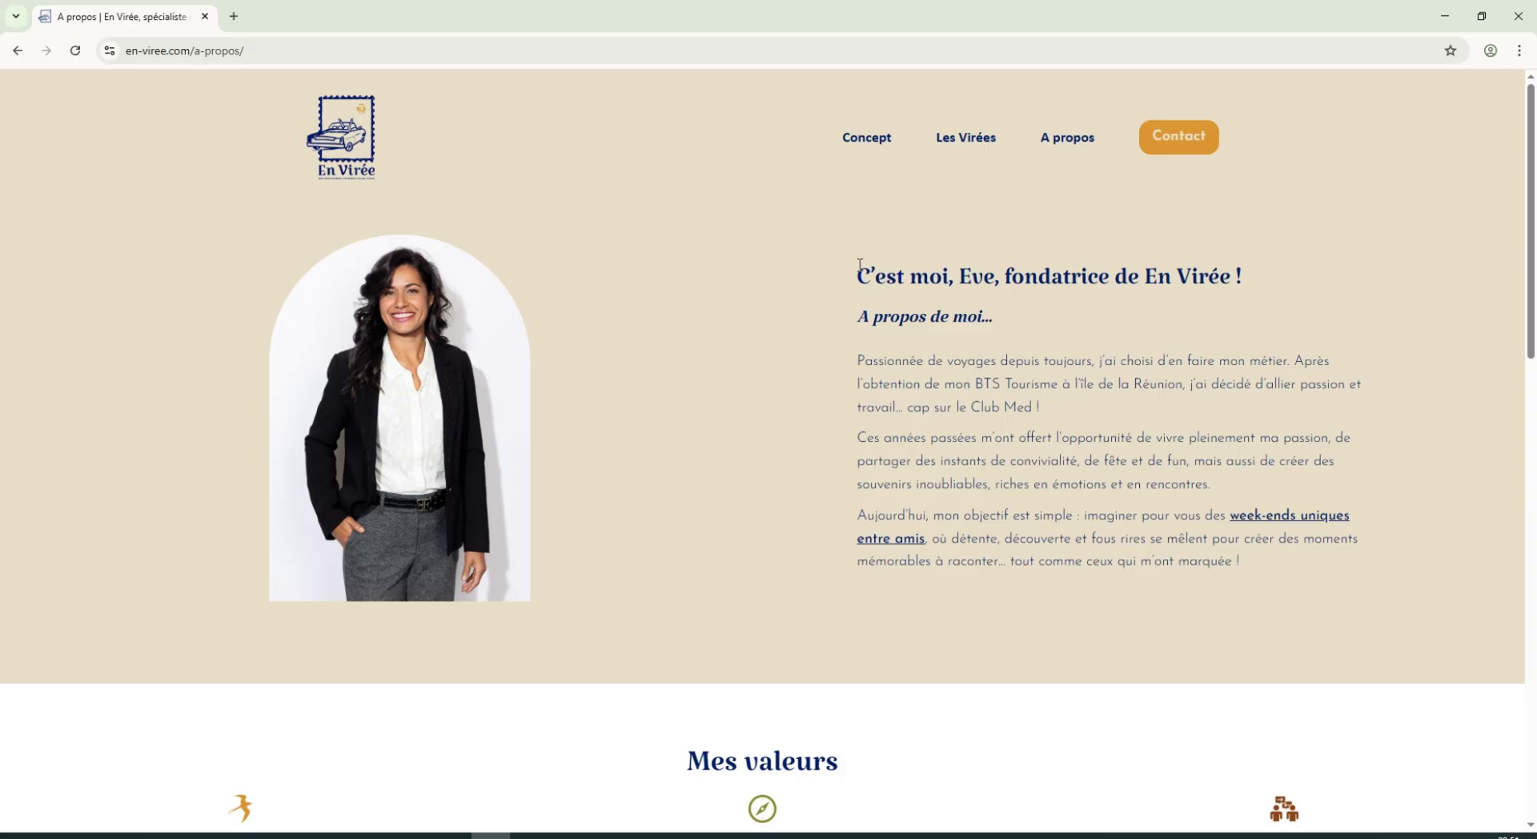
pyautogui.scroll(-5, 860, 266)
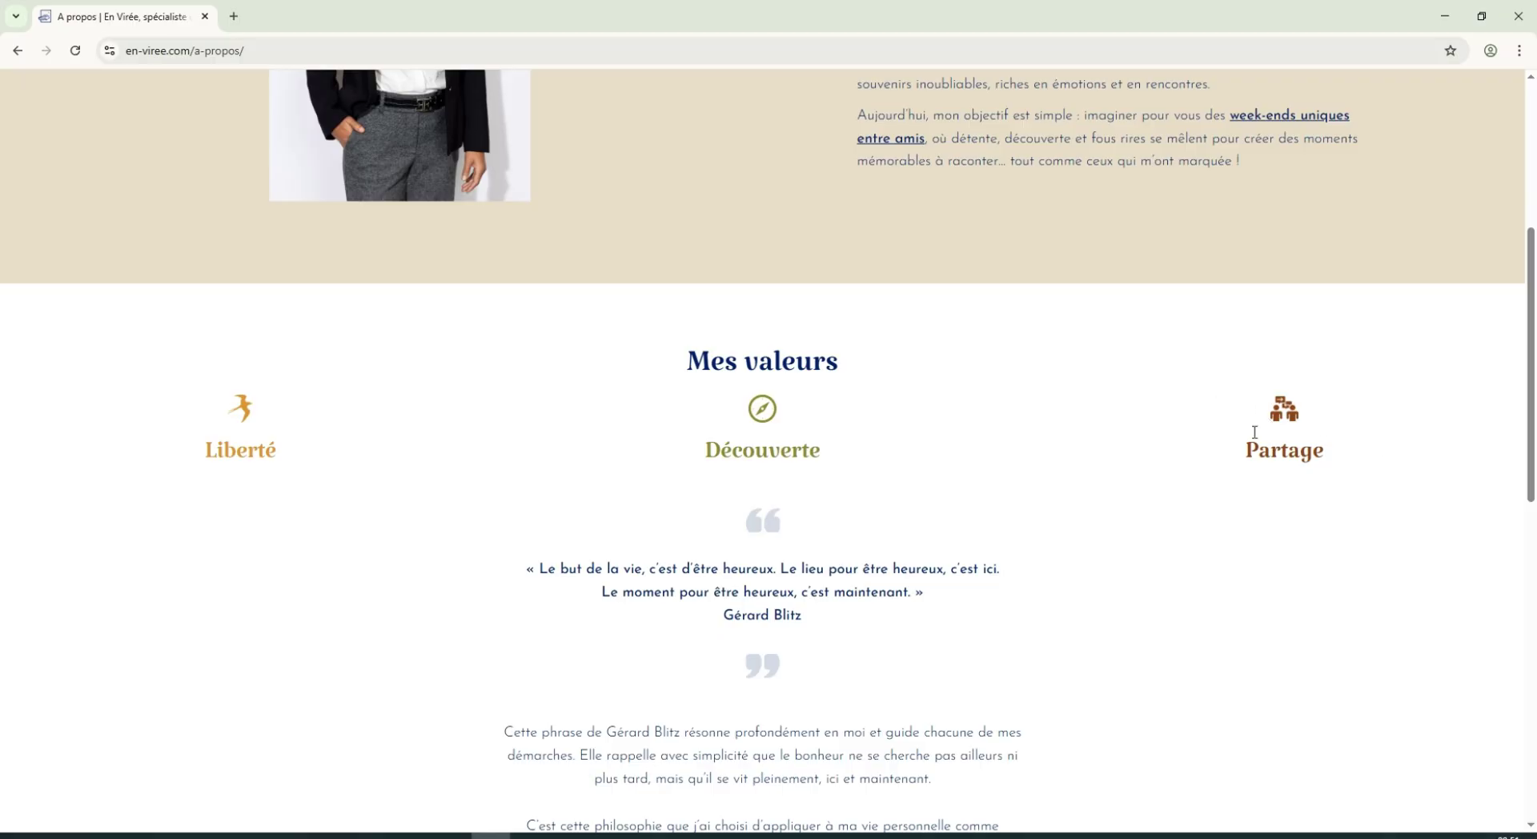
pyautogui.moveTo(1380, 433); pyautogui.dragTo(236, 413)
pyautogui.moveTo(236, 413); pyautogui.dragTo(227, 404)
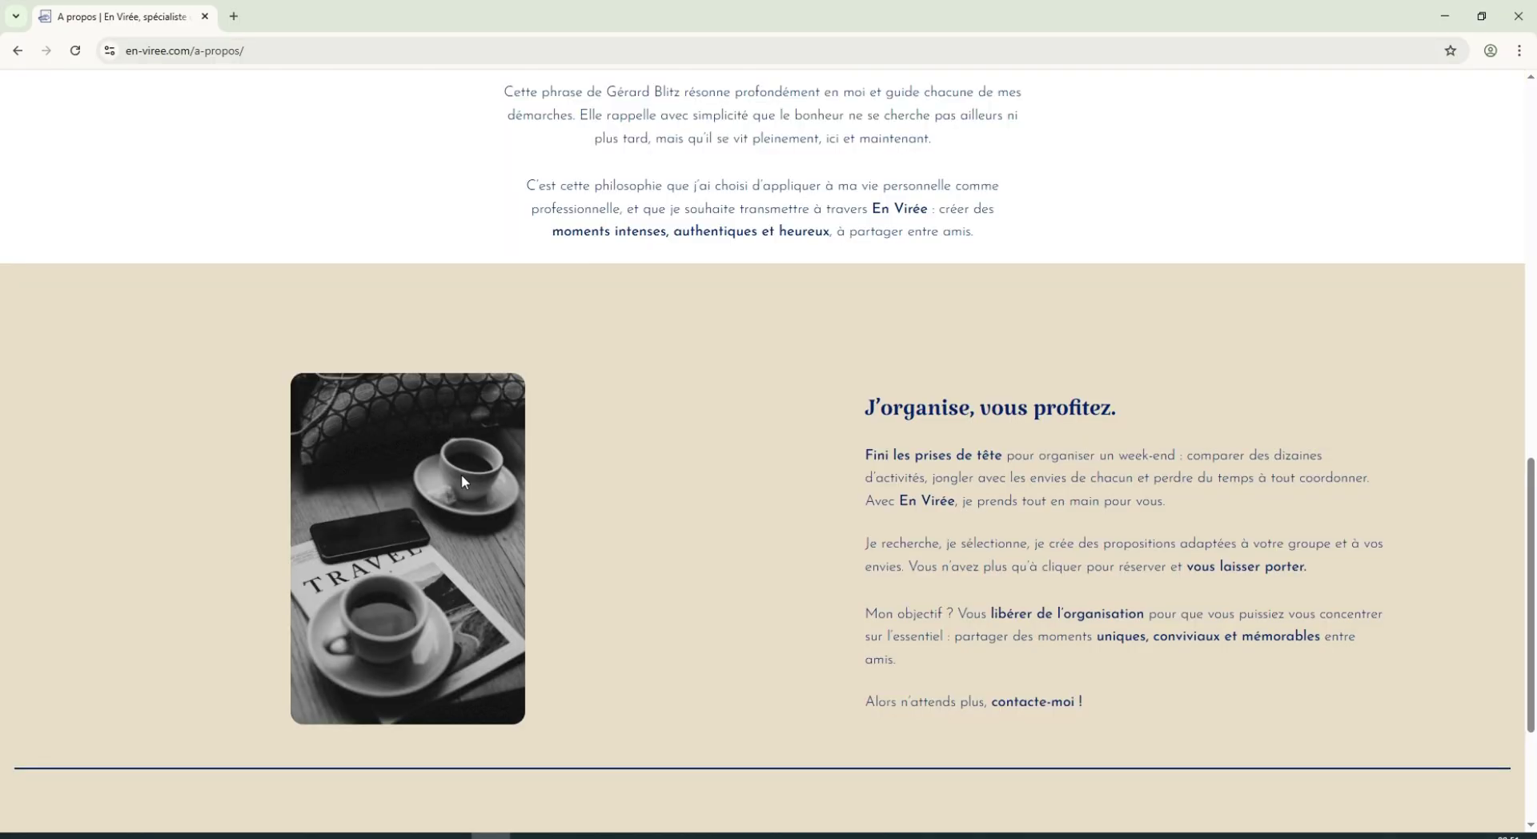
# View the coffee cups image from the "J'organise, vous profitez." section in a separate tab to check its file name, and close that tab.
pyautogui.rightClick(461, 474)
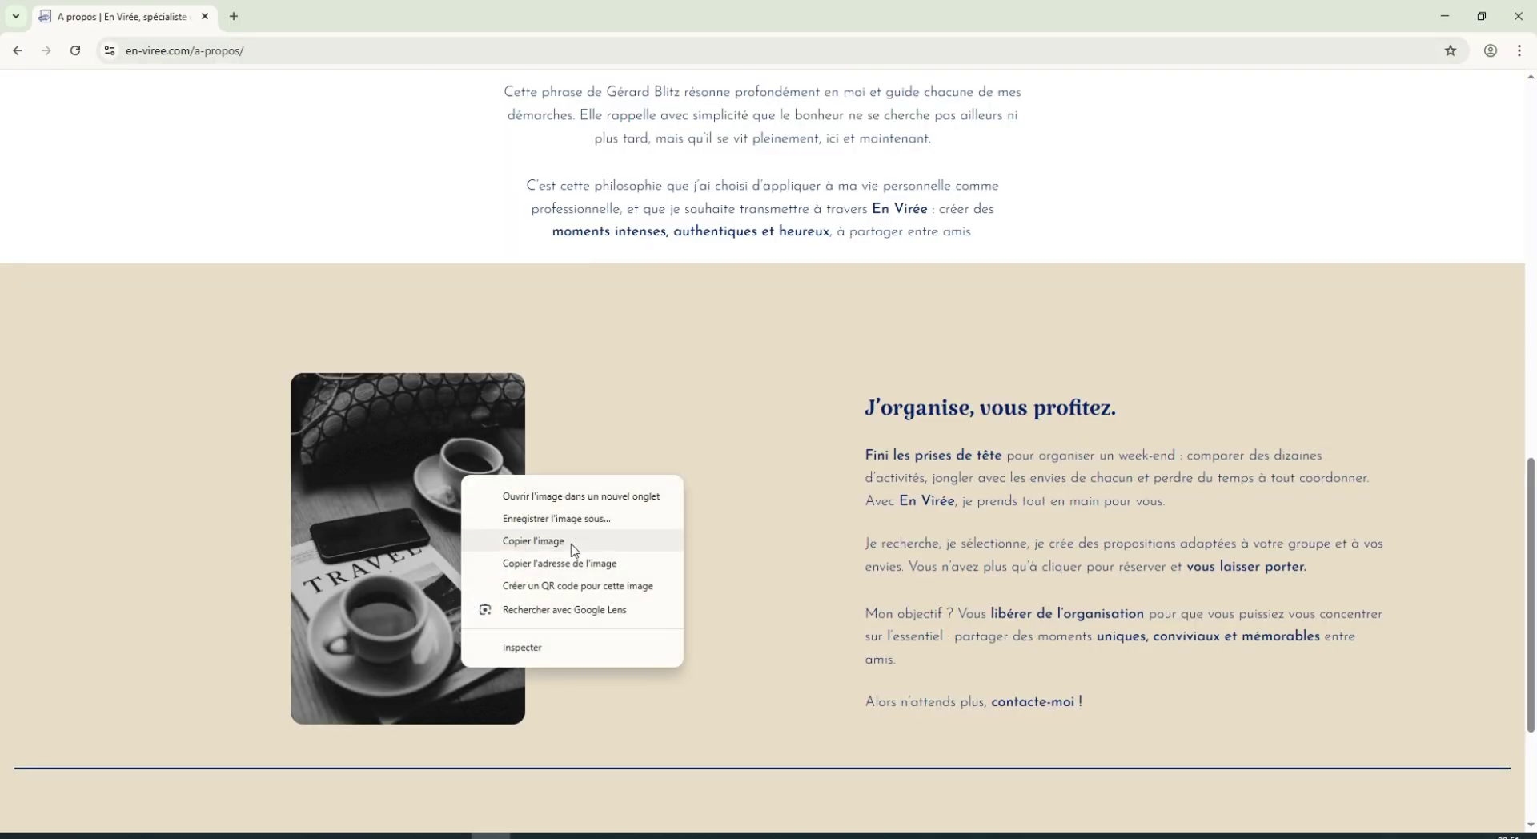
pyautogui.click(572, 497)
pyautogui.moveTo(676, 56); pyautogui.dragTo(343, 77)
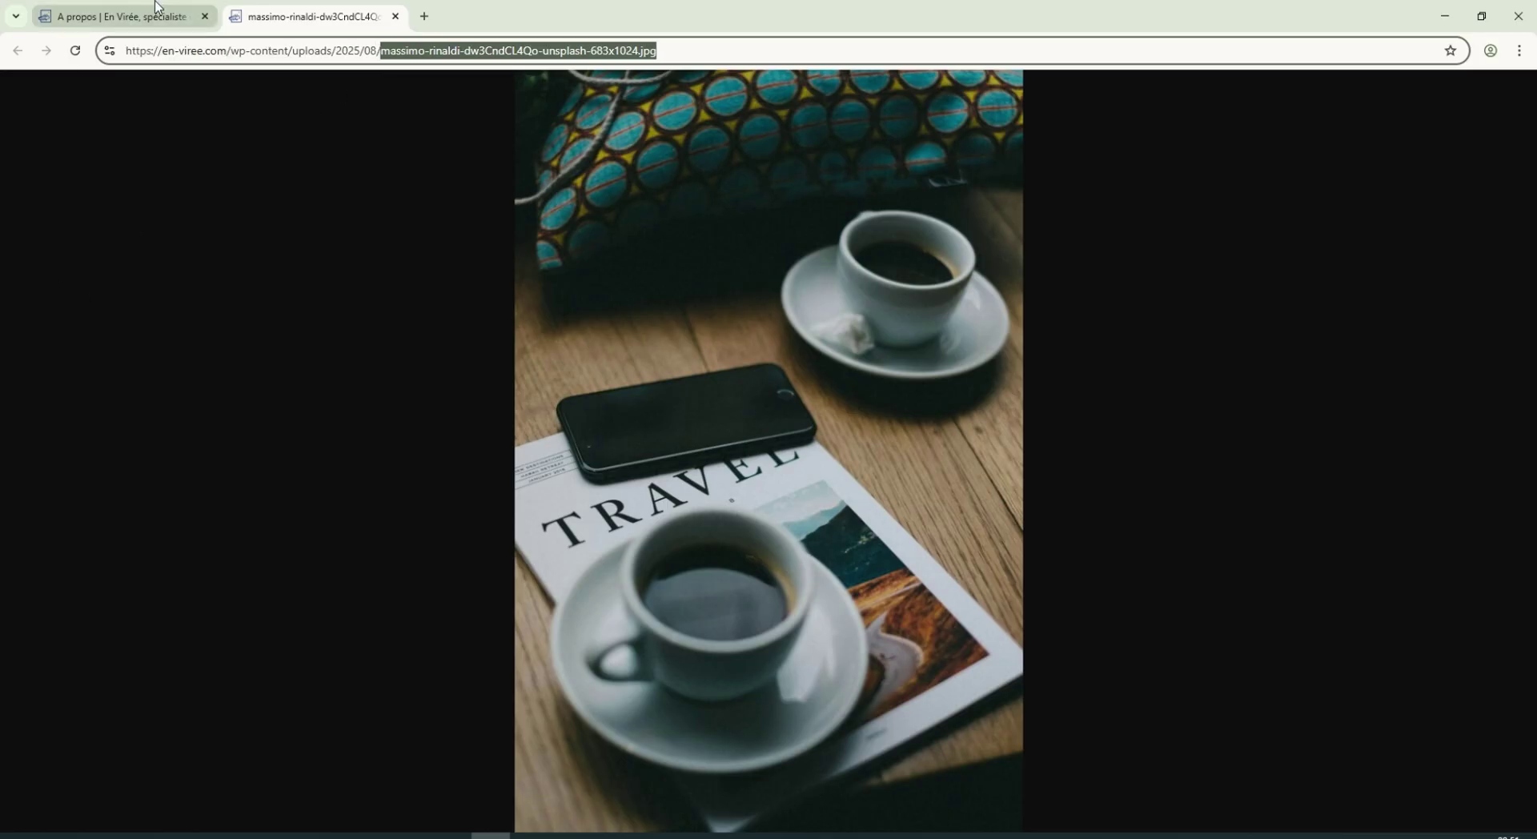
pyautogui.moveTo(156, 8)
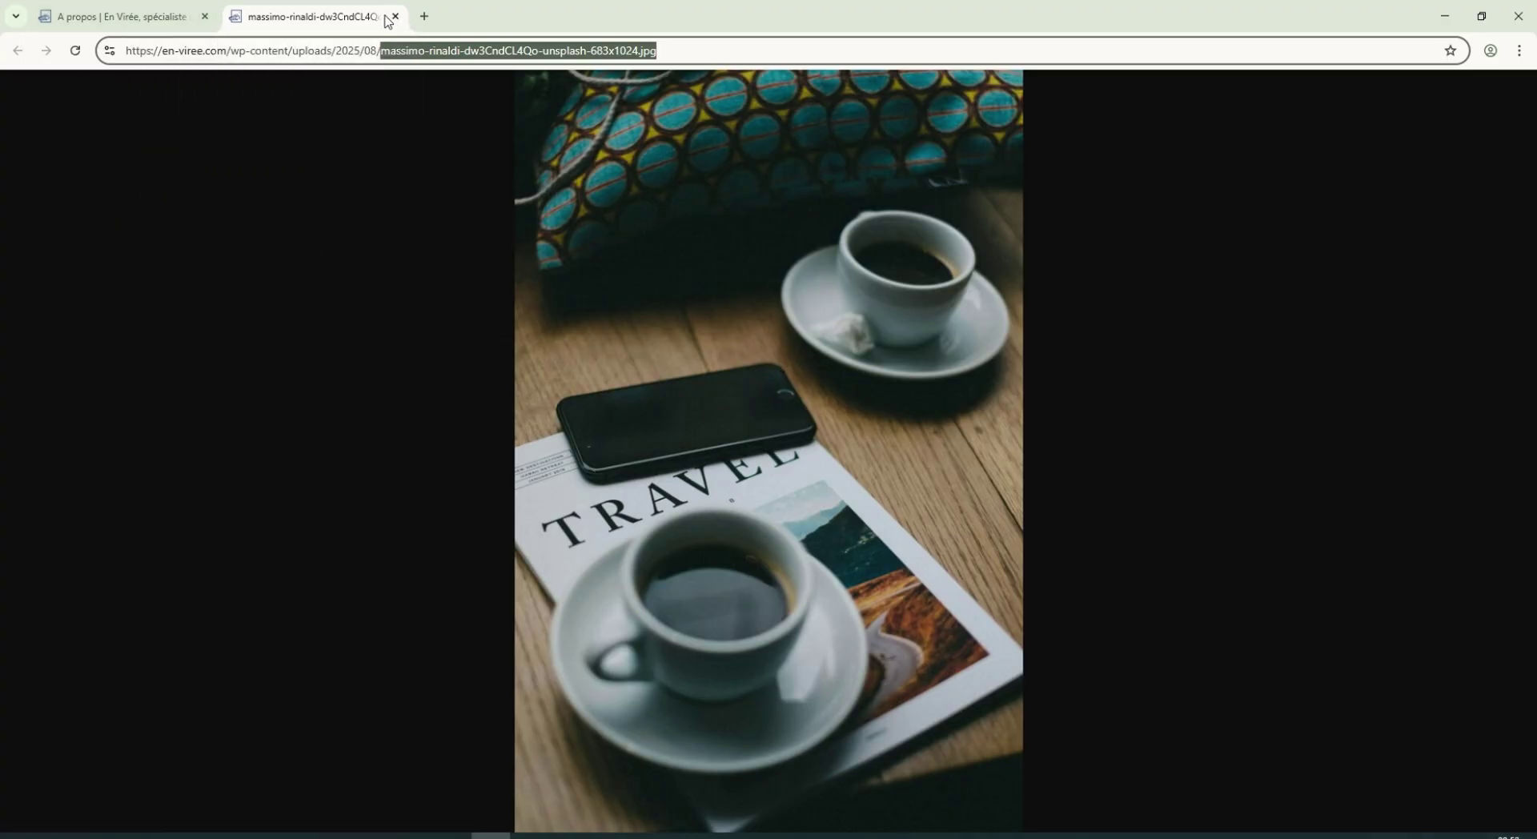
pyautogui.click(394, 17)
pyautogui.middleClick(867, 568)
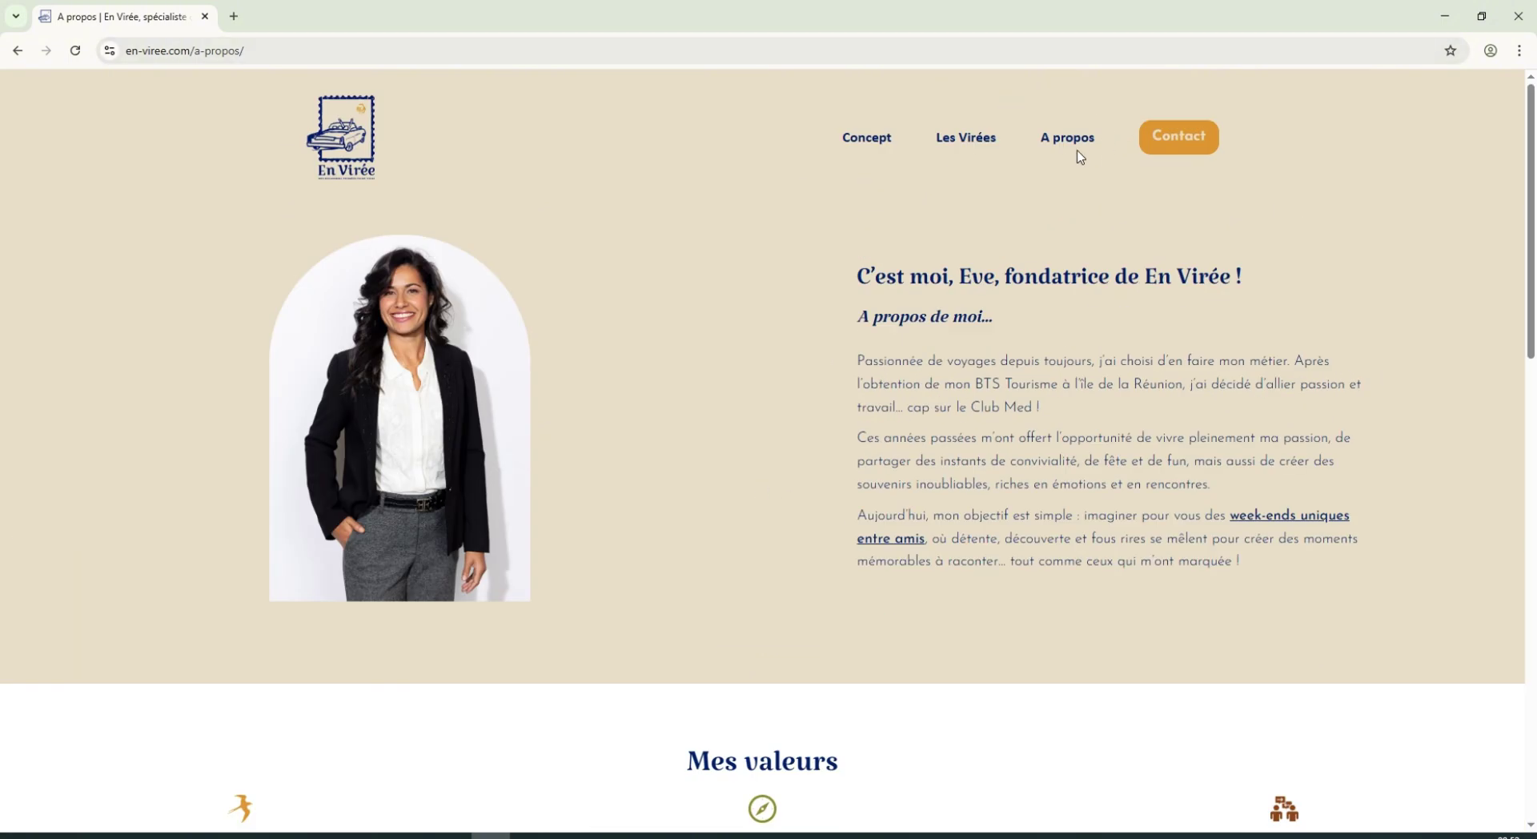
# Open the Concept page and view its photo collage in a separate tab to check the image's file name.
pyautogui.click(851, 140)
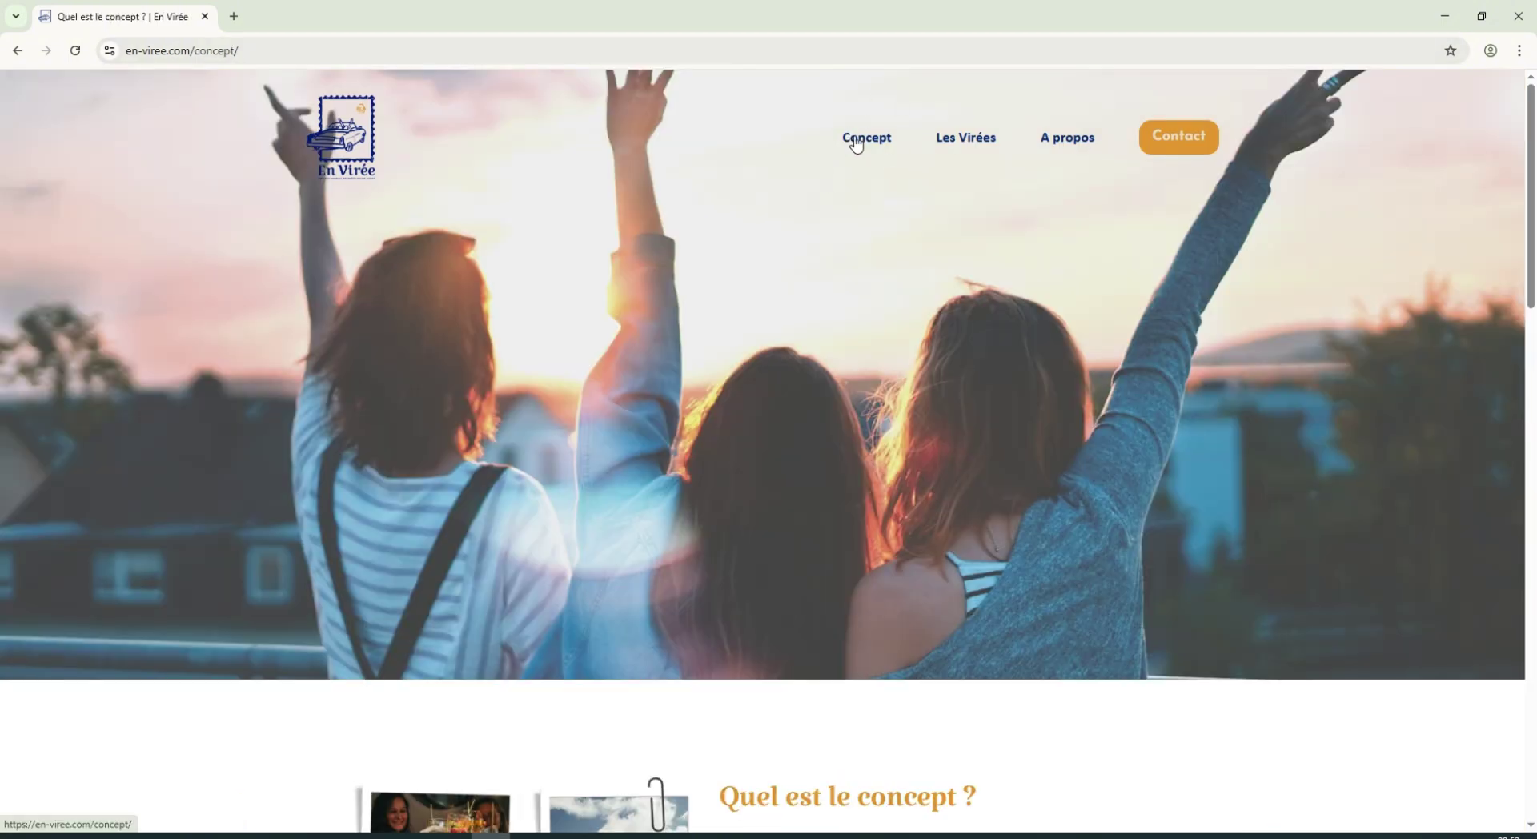
pyautogui.scroll(-6, 851, 139)
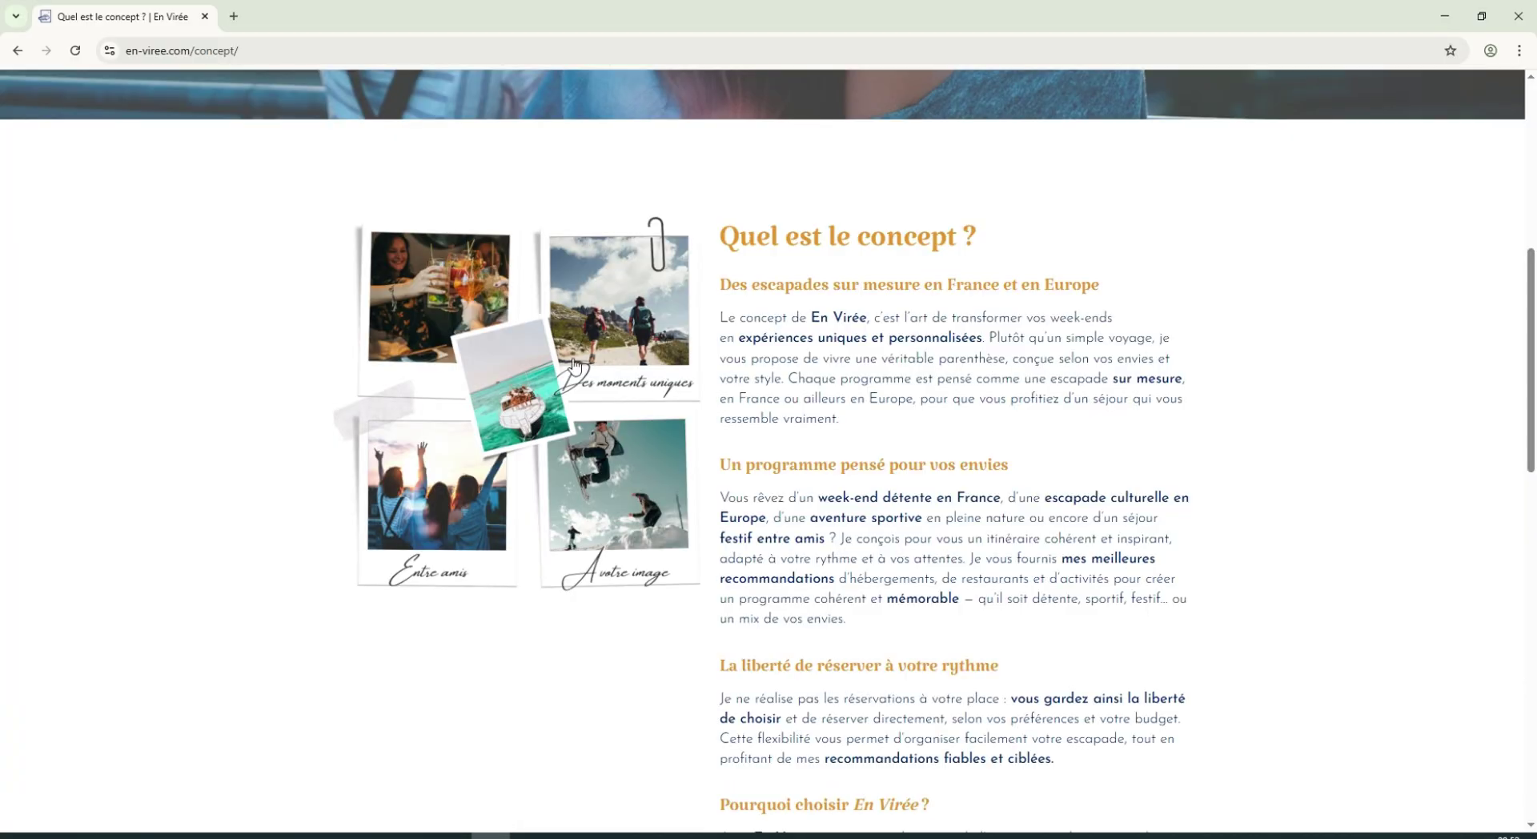
pyautogui.rightClick(572, 358)
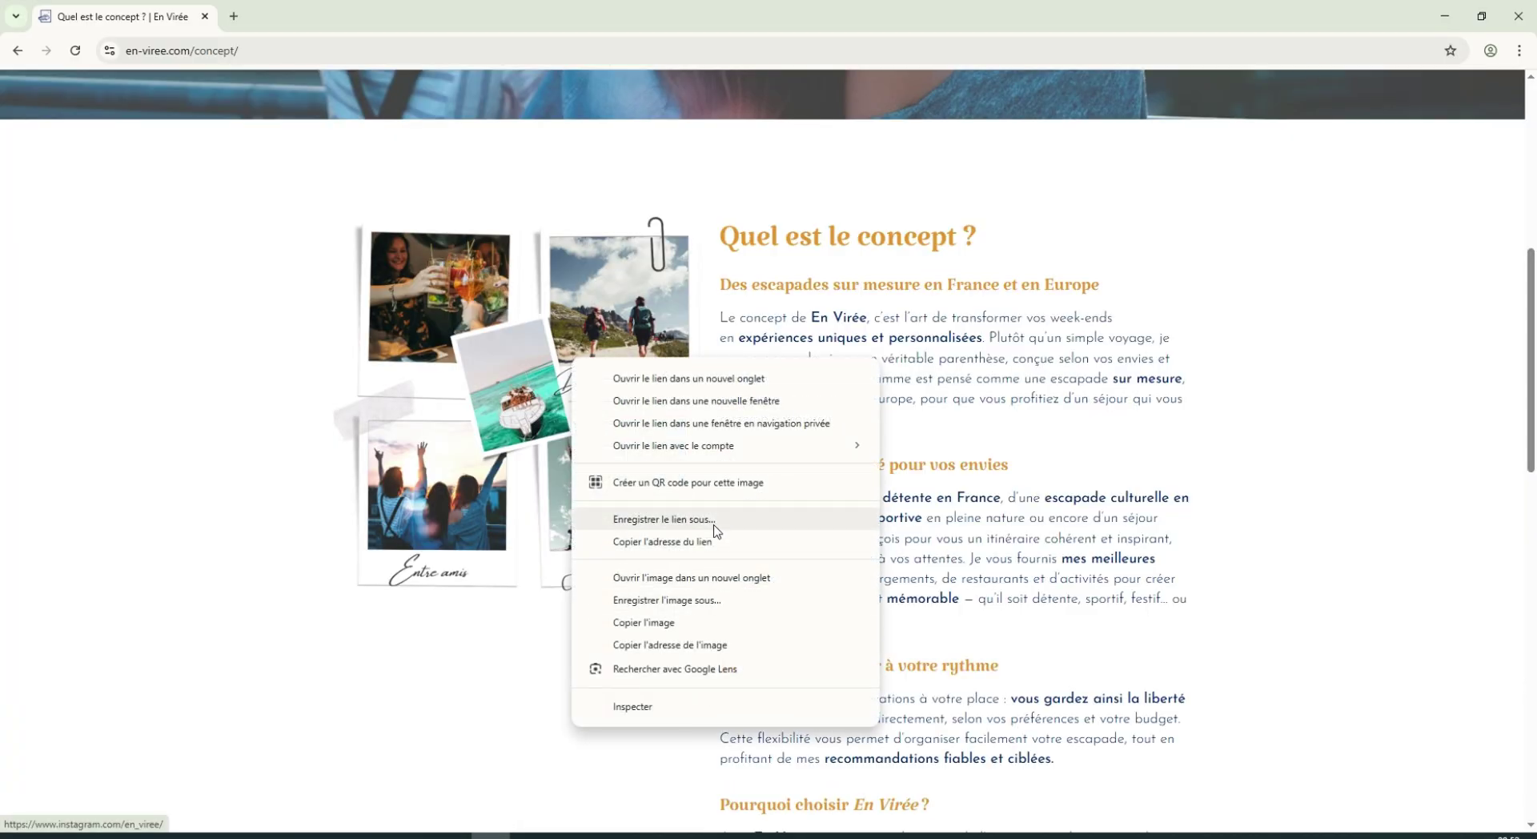
pyautogui.click(686, 577)
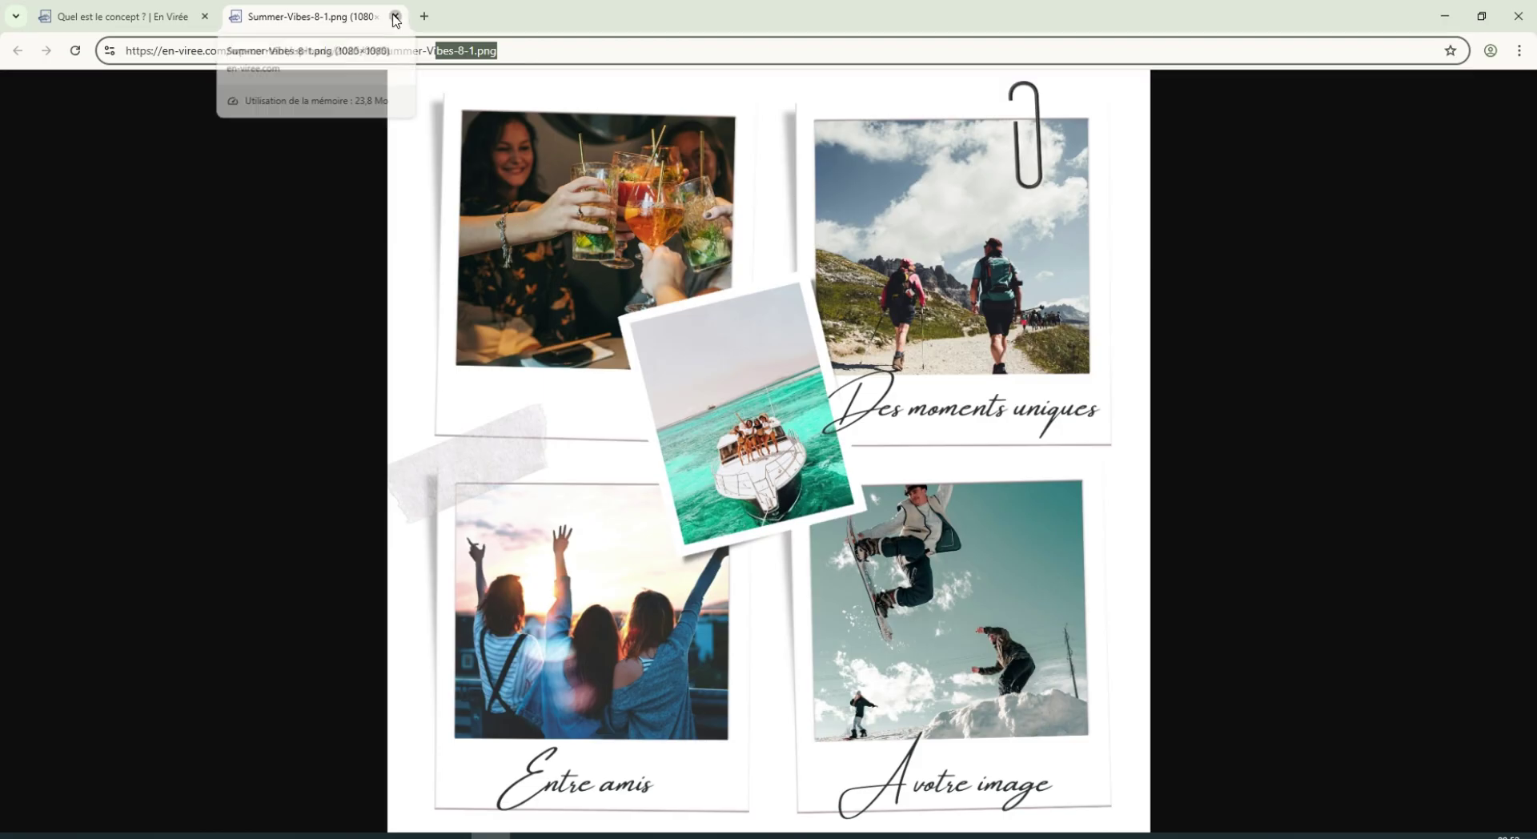
pyautogui.click(395, 18)
# Read the concept text and expand the FAQ entries on weekend types, destinations and how the service works.
pyautogui.scroll(-5, 925, 349)
pyautogui.scroll(-3, 807, 384)
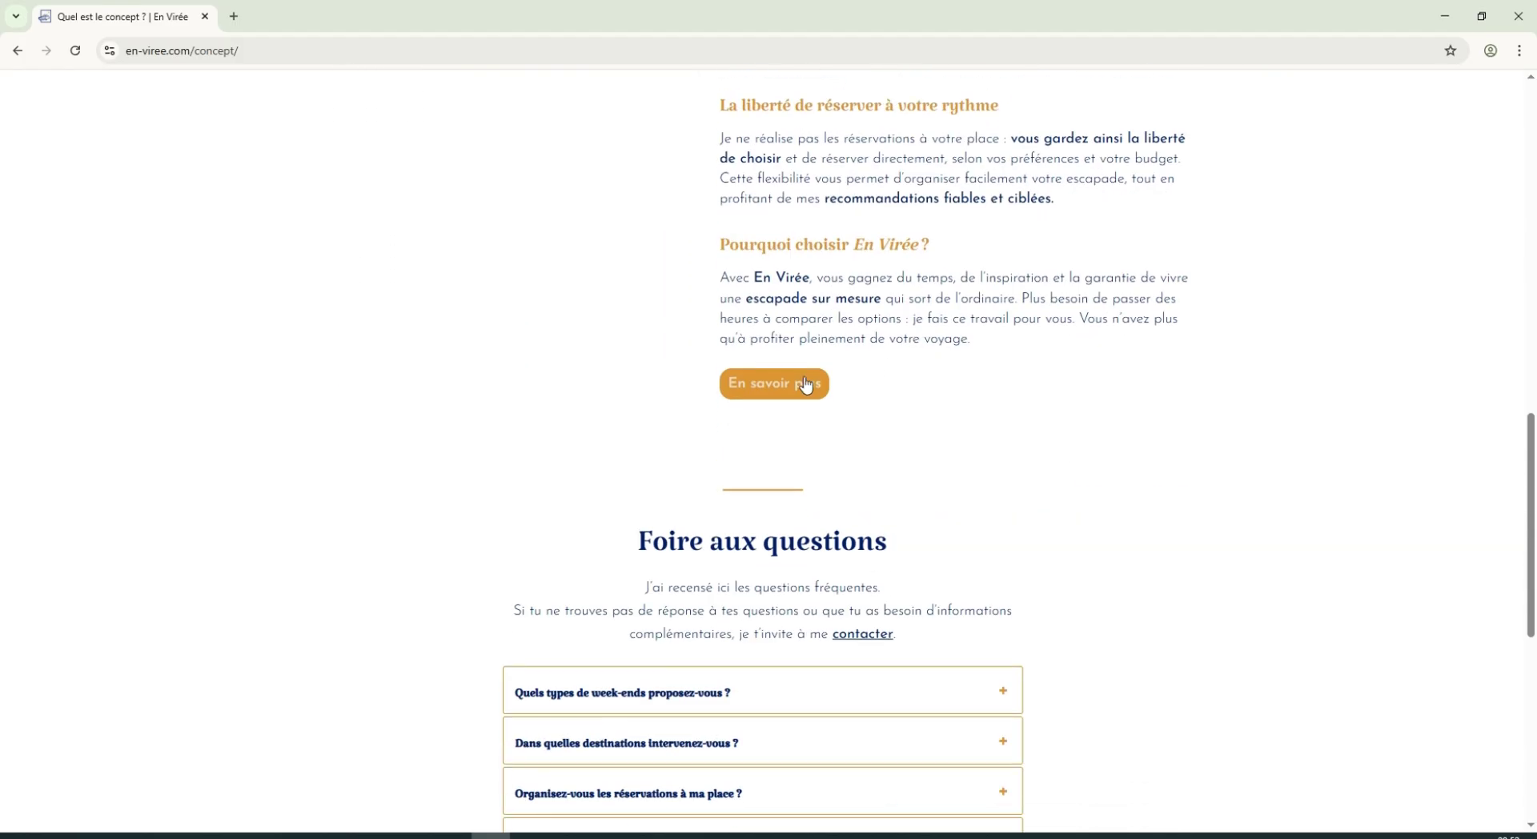
pyautogui.scroll(-4, 808, 380)
pyautogui.click(810, 362)
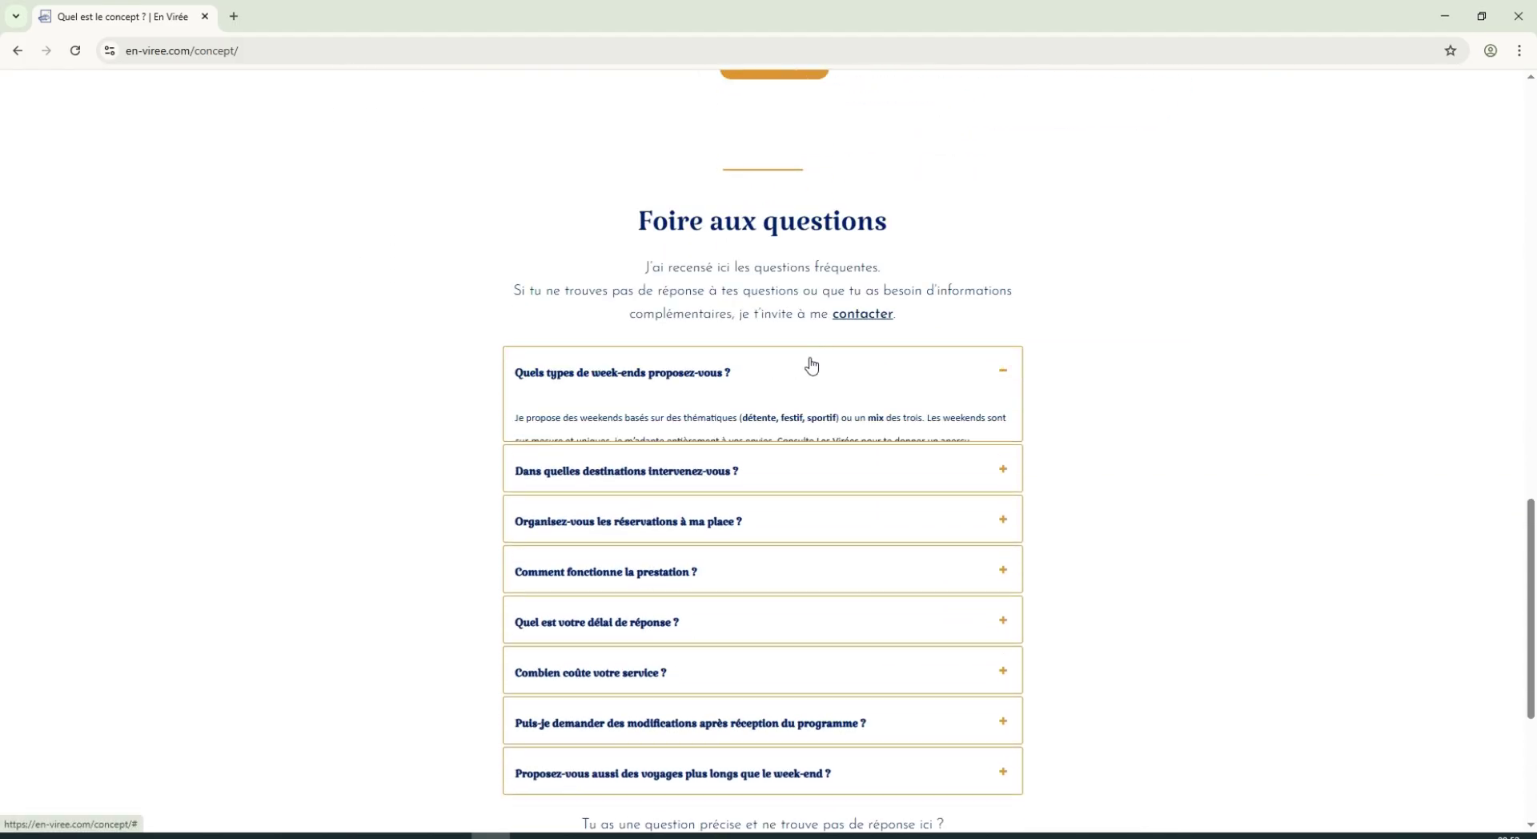
pyautogui.scroll(-1, 881, 488)
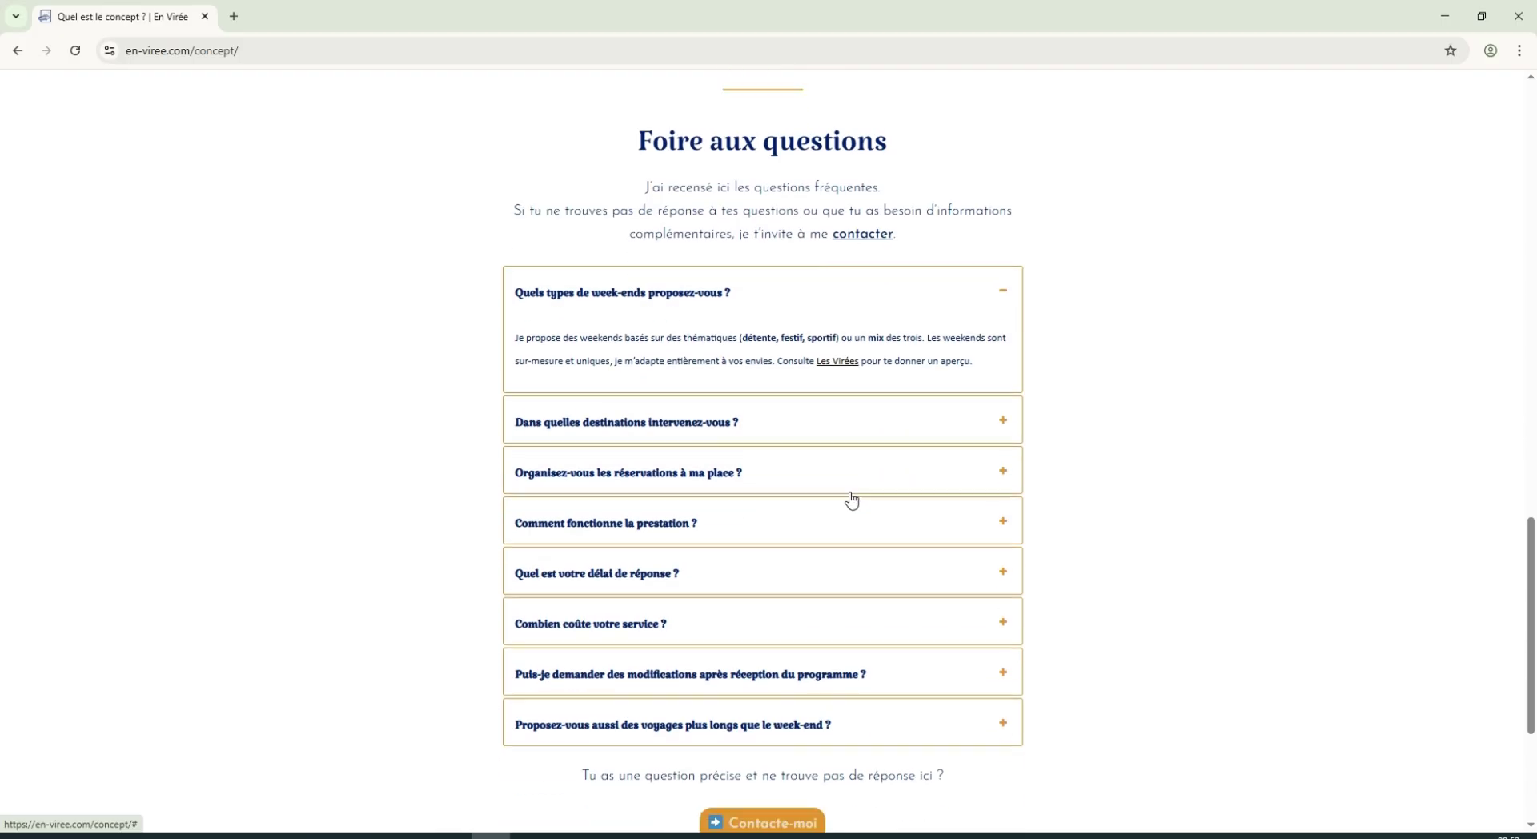
pyautogui.click(862, 432)
pyautogui.click(776, 523)
pyautogui.scroll(-3, 774, 704)
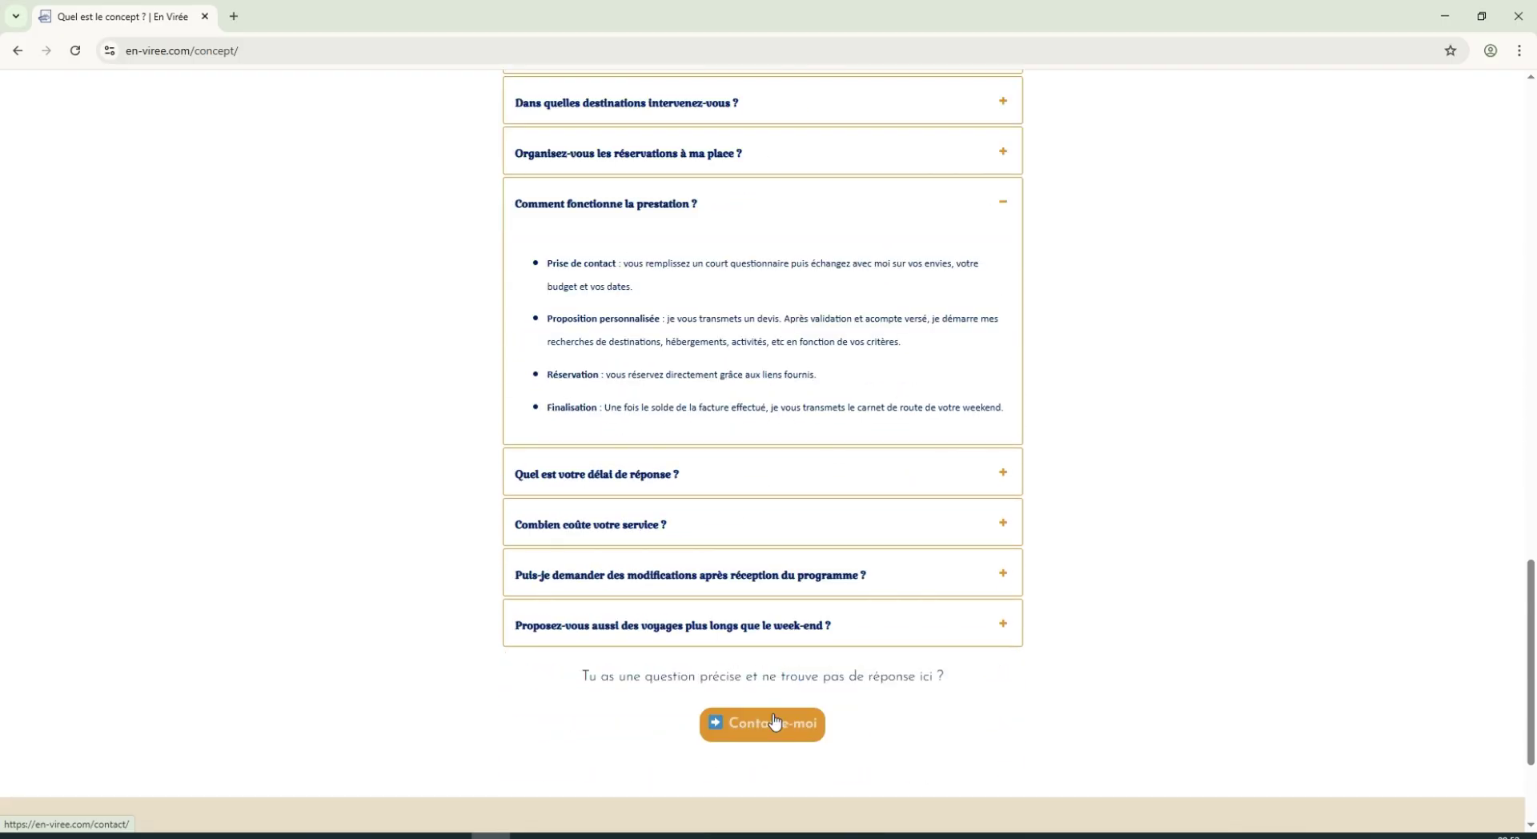
# Examine the "Contacte-moi" button below the FAQ, including its arrow icon and its spacing above the footer.
pyautogui.scroll(-2, 773, 725)
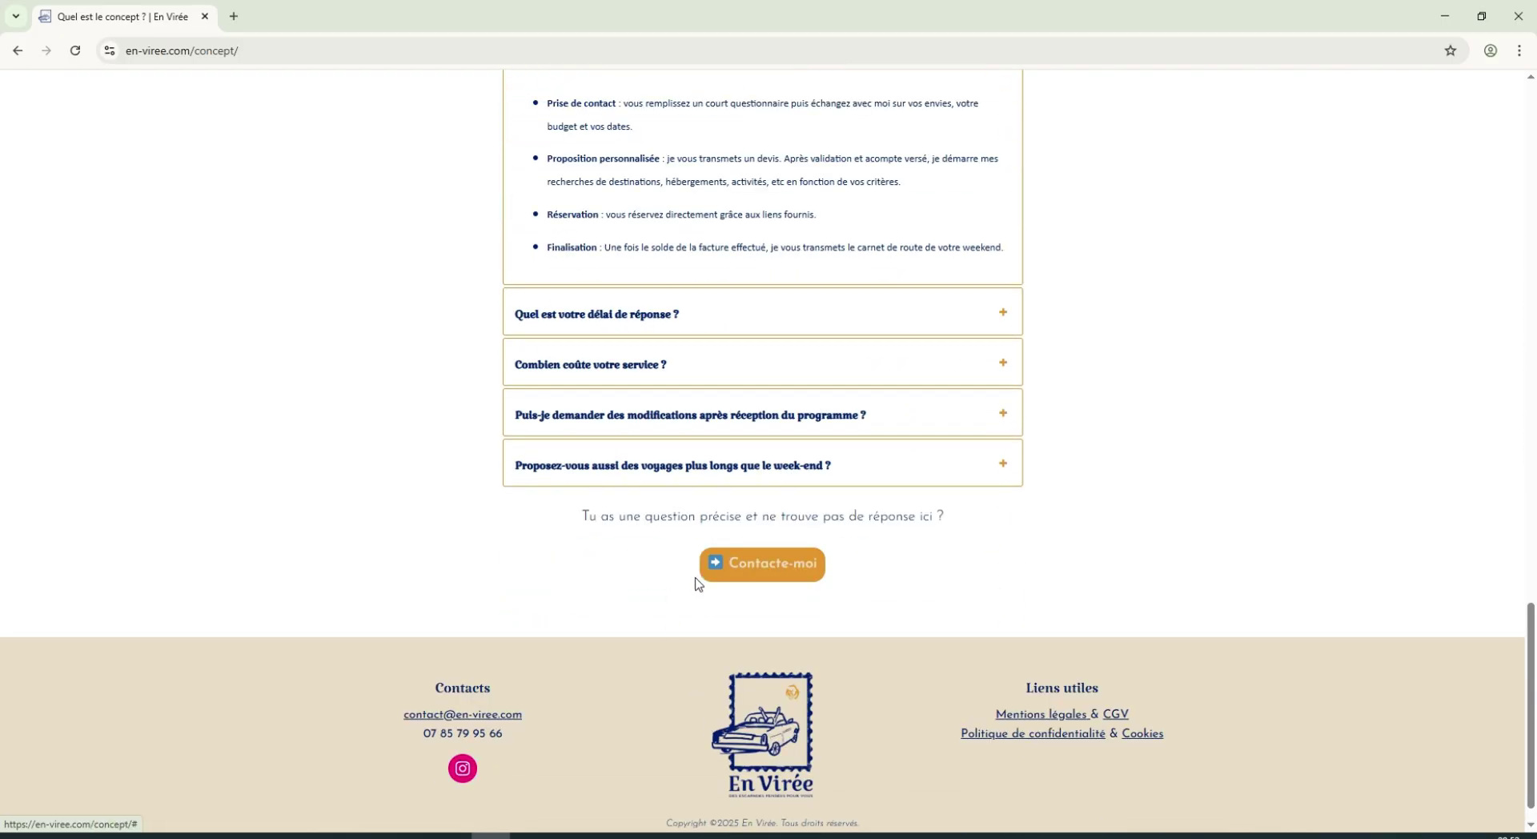
pyautogui.moveTo(854, 585)
pyautogui.mouseDown()
pyautogui.moveTo(709, 564)
pyautogui.moveTo(851, 577)
pyautogui.mouseUp()
pyautogui.moveTo(727, 595); pyautogui.dragTo(726, 559)
pyautogui.click(1038, 542)
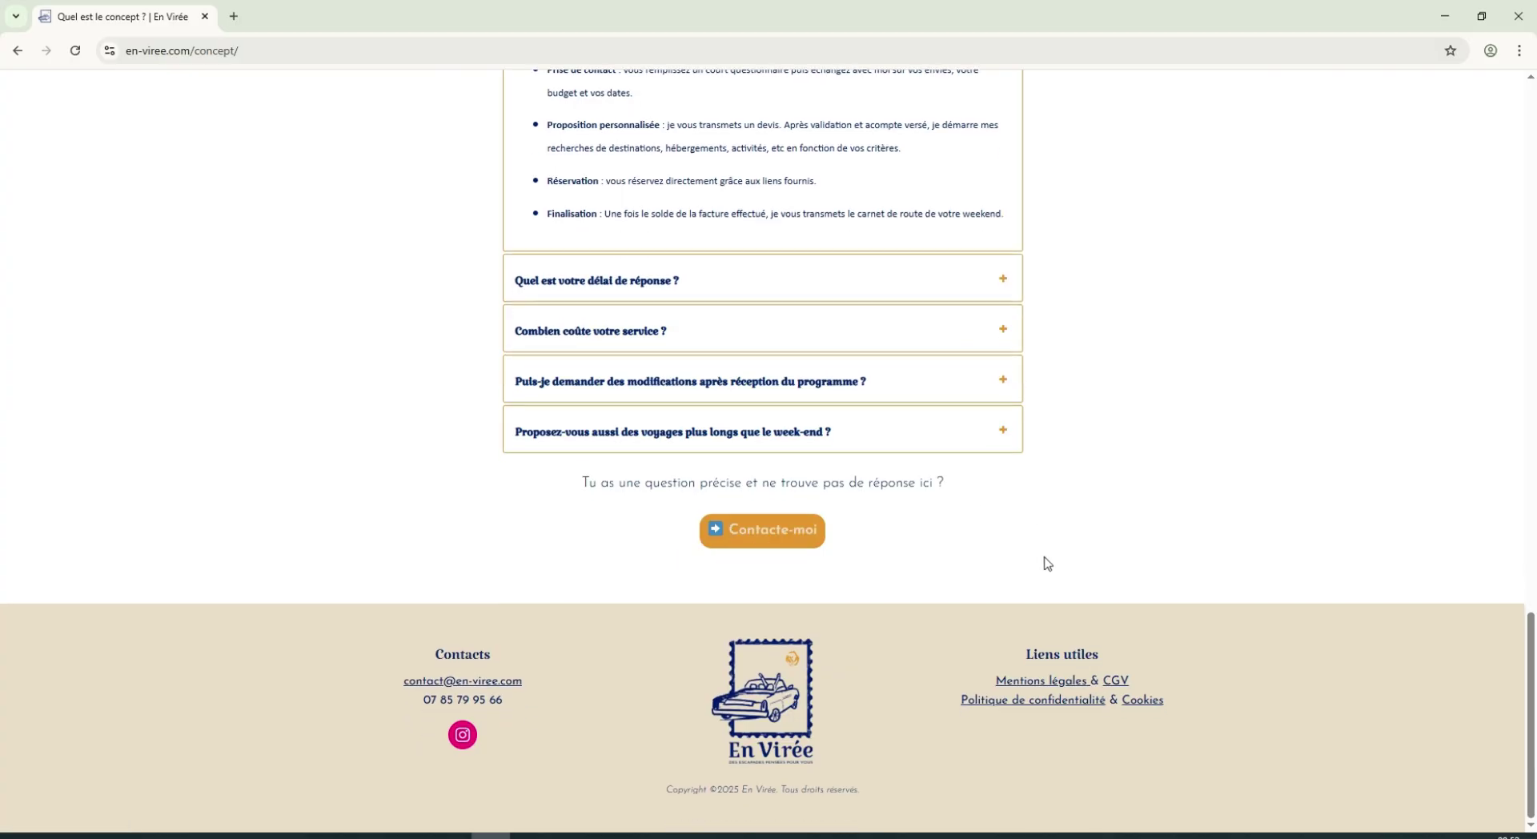
# Review the Concept page's header photo and its transition to the concept text.
pyautogui.scroll(20, 1041, 561)
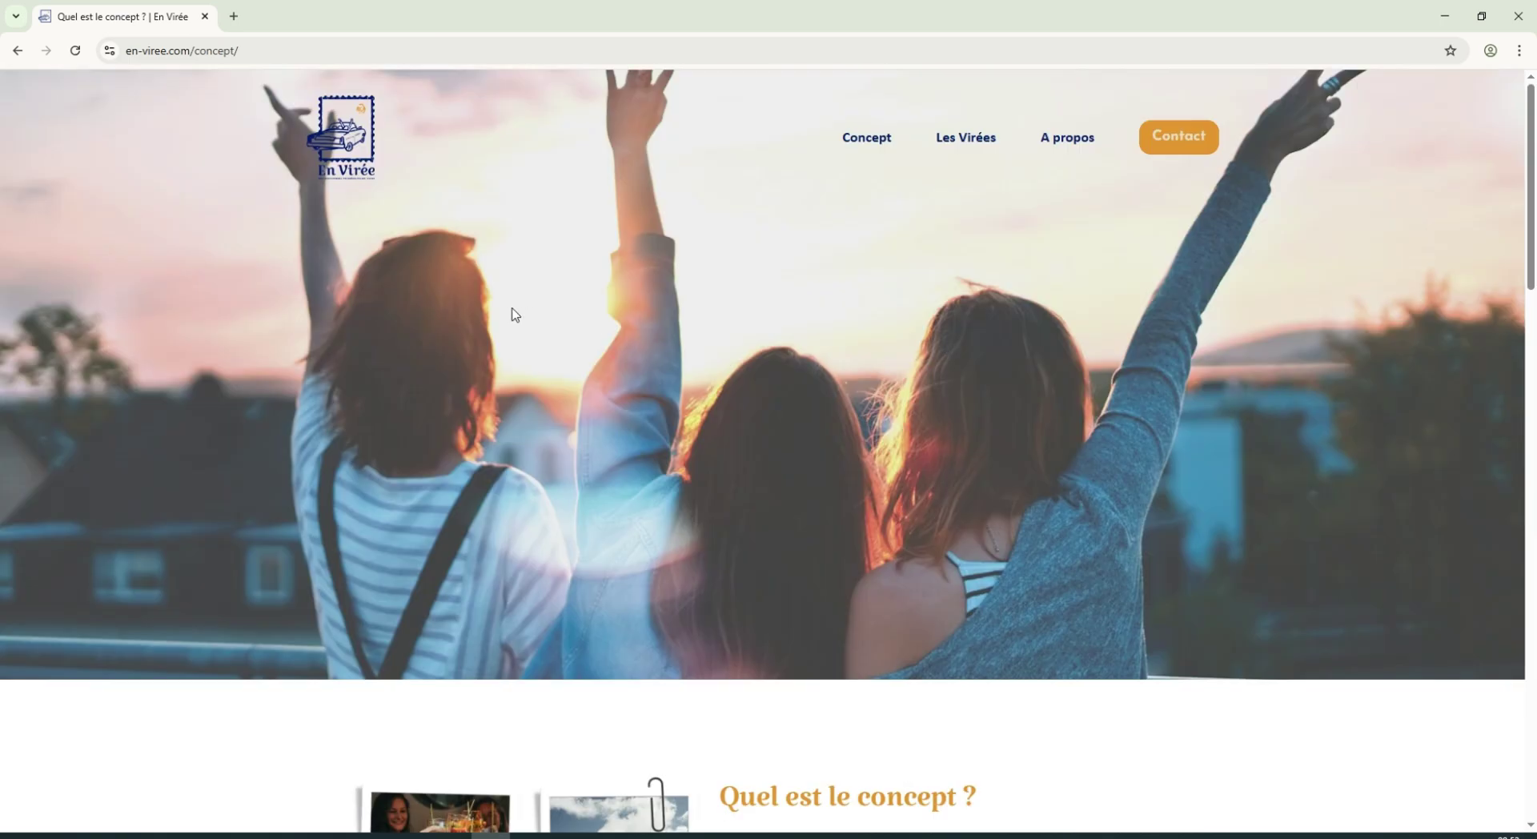
pyautogui.scroll(-3, 517, 336)
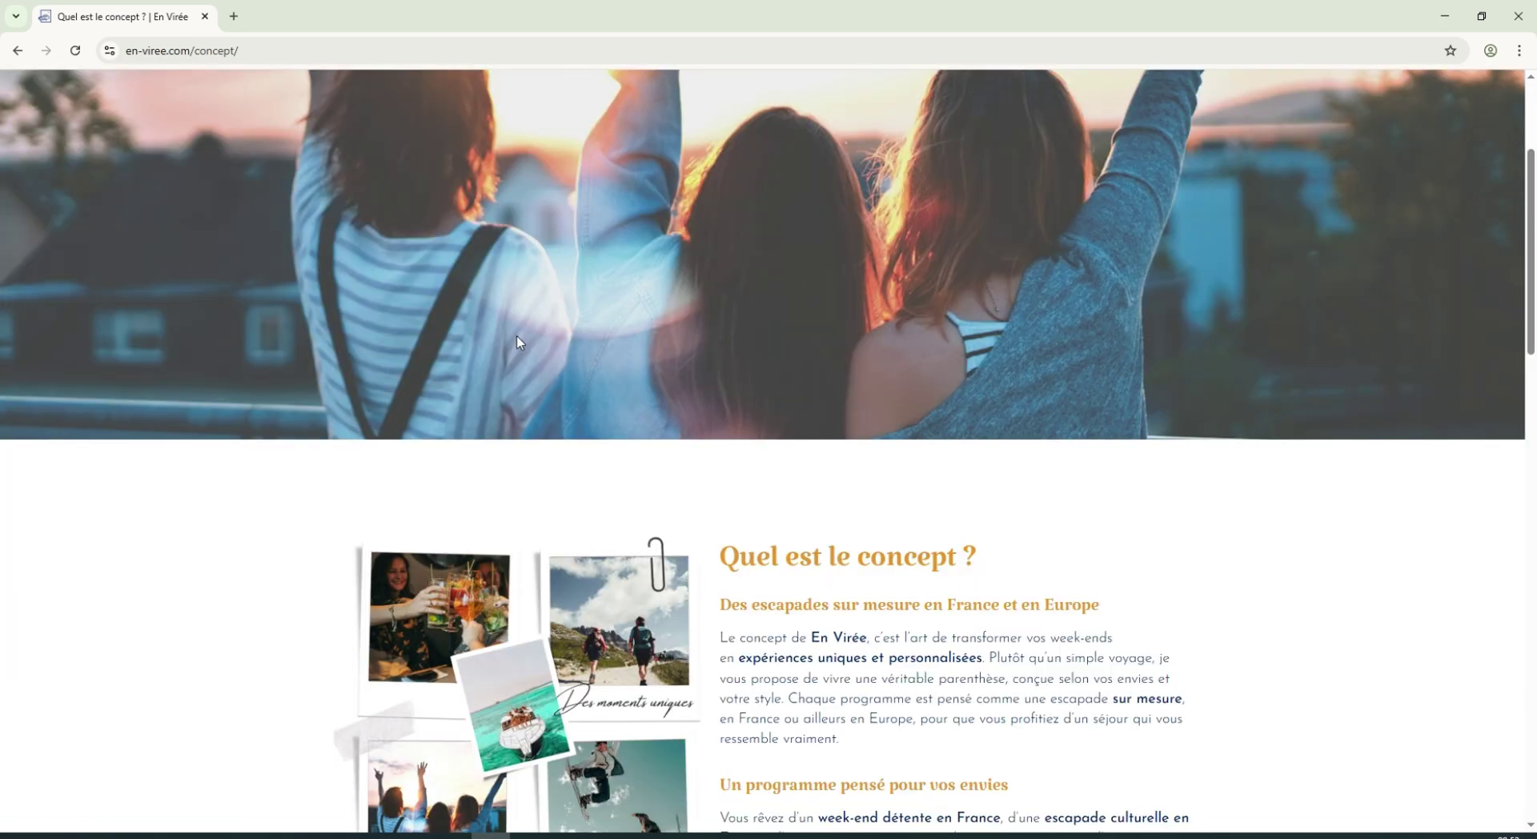
pyautogui.scroll(1, 588, 393)
pyautogui.scroll(2, 596, 360)
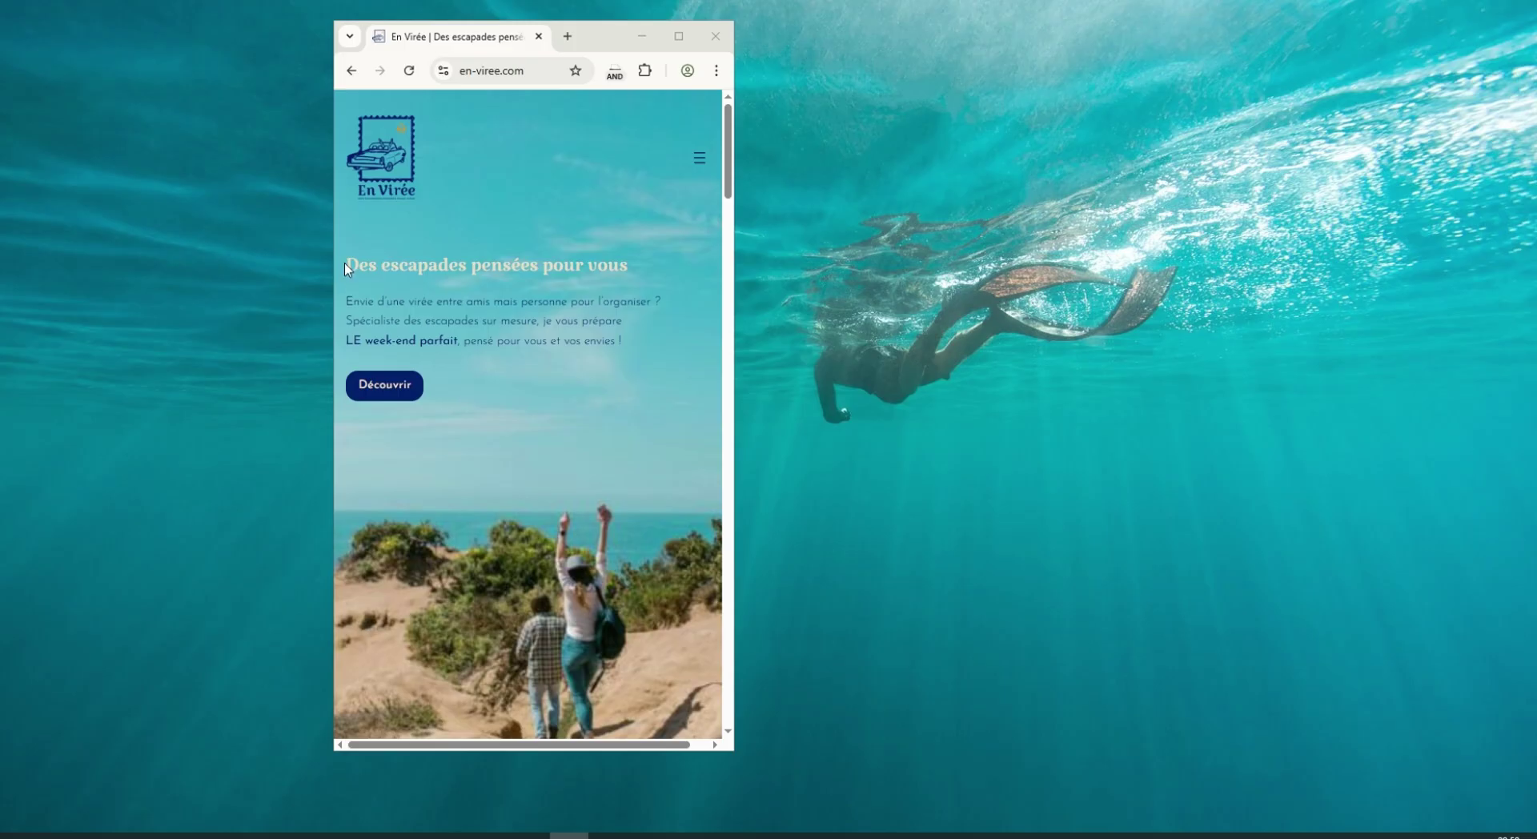
# In the mobile-width window, examine the homepage's hero section and test the page for horizontal overflow.
pyautogui.scroll(-1, 550, 592)
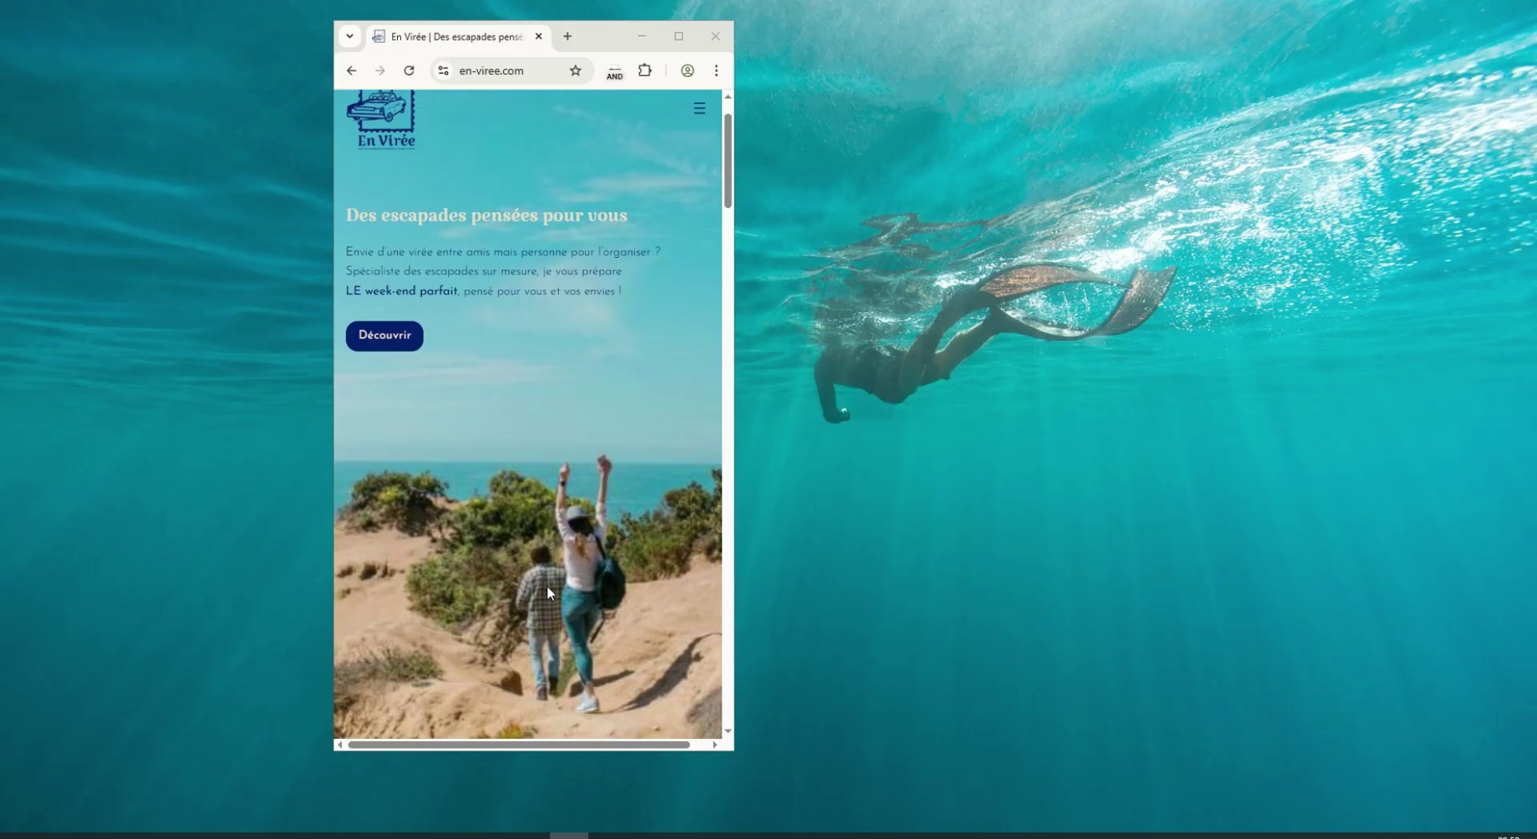
pyautogui.scroll(-2, 549, 592)
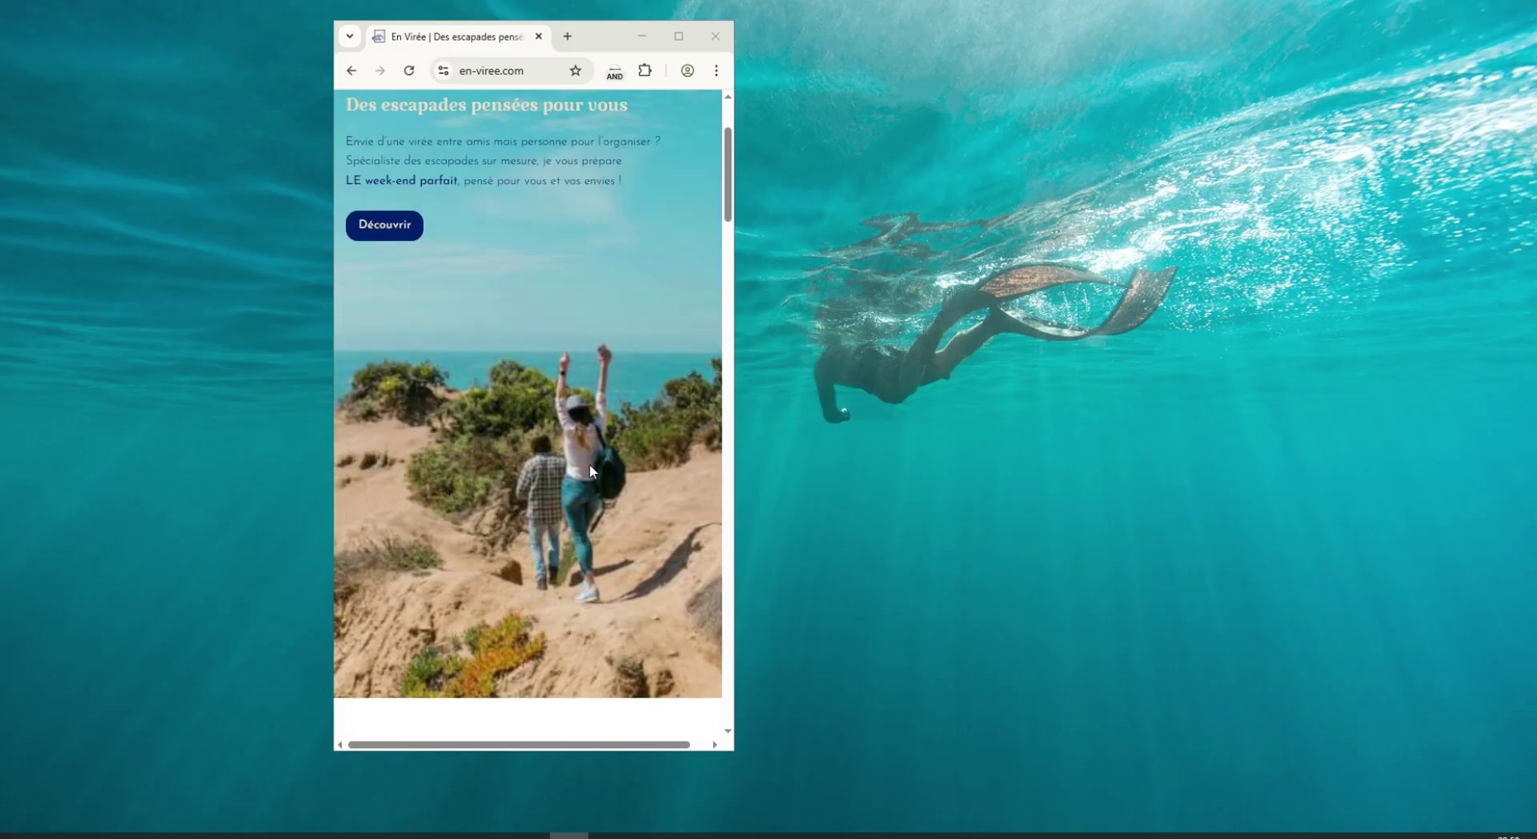
pyautogui.scroll(2, 584, 447)
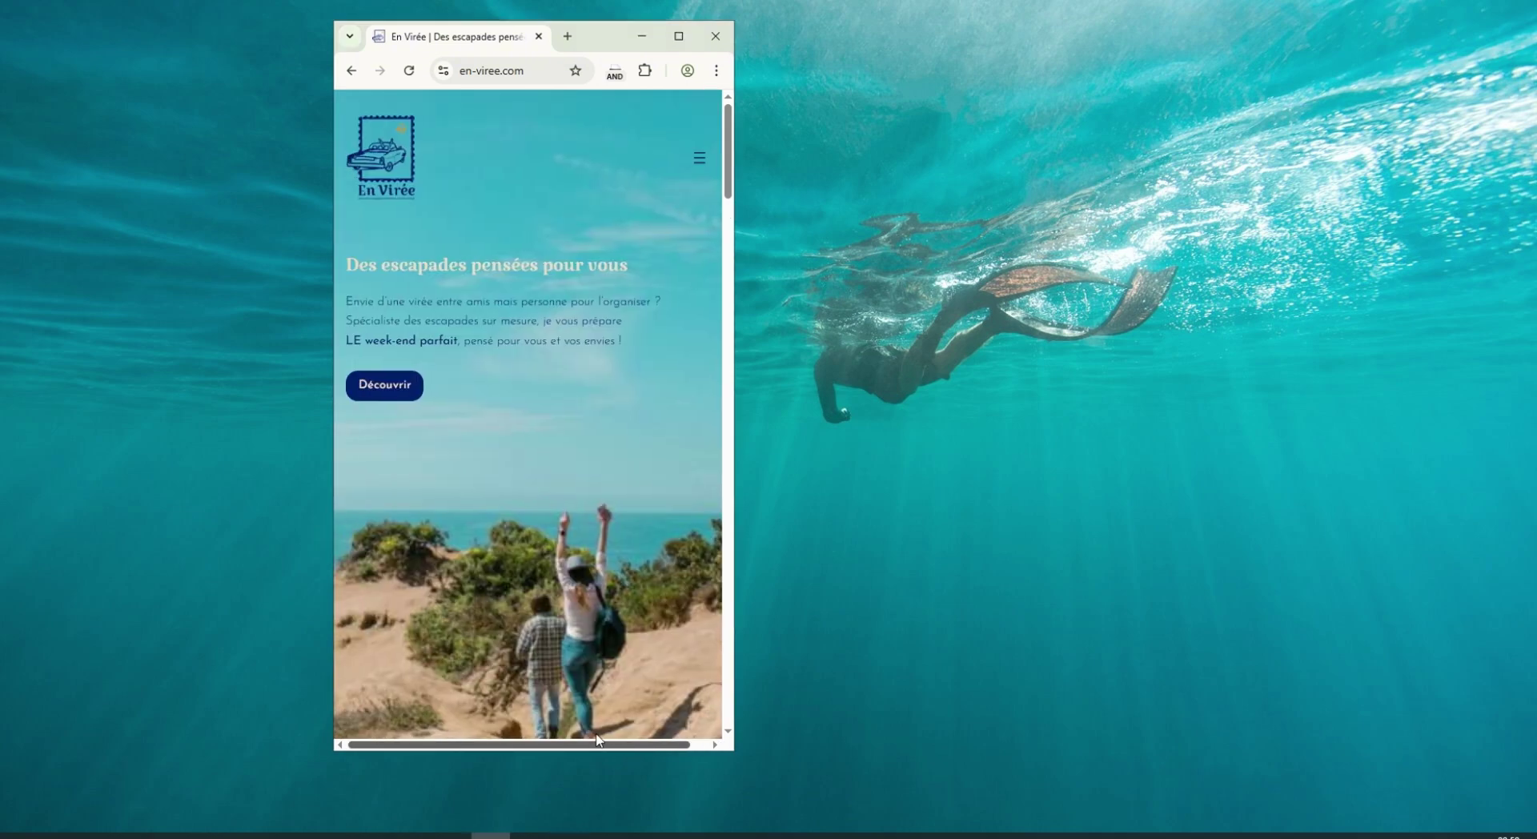
pyautogui.moveTo(597, 741); pyautogui.dragTo(713, 734)
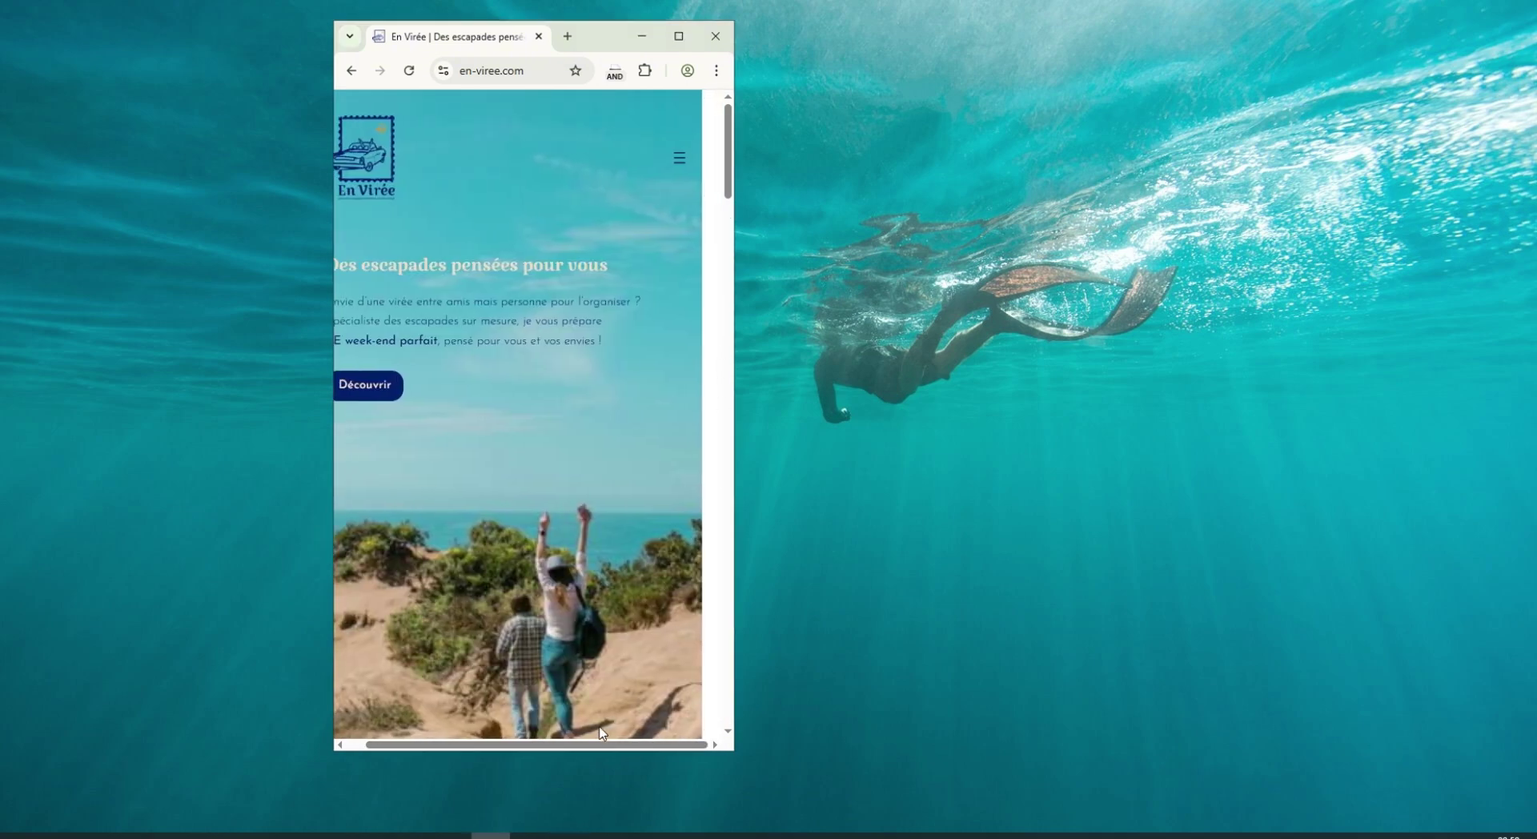
pyautogui.moveTo(602, 734); pyautogui.dragTo(582, 736)
# Check the text alignment under "Spécialiste Des Escapades Sur-Mesure" on the mobile homepage.
pyautogui.scroll(-5, 572, 481)
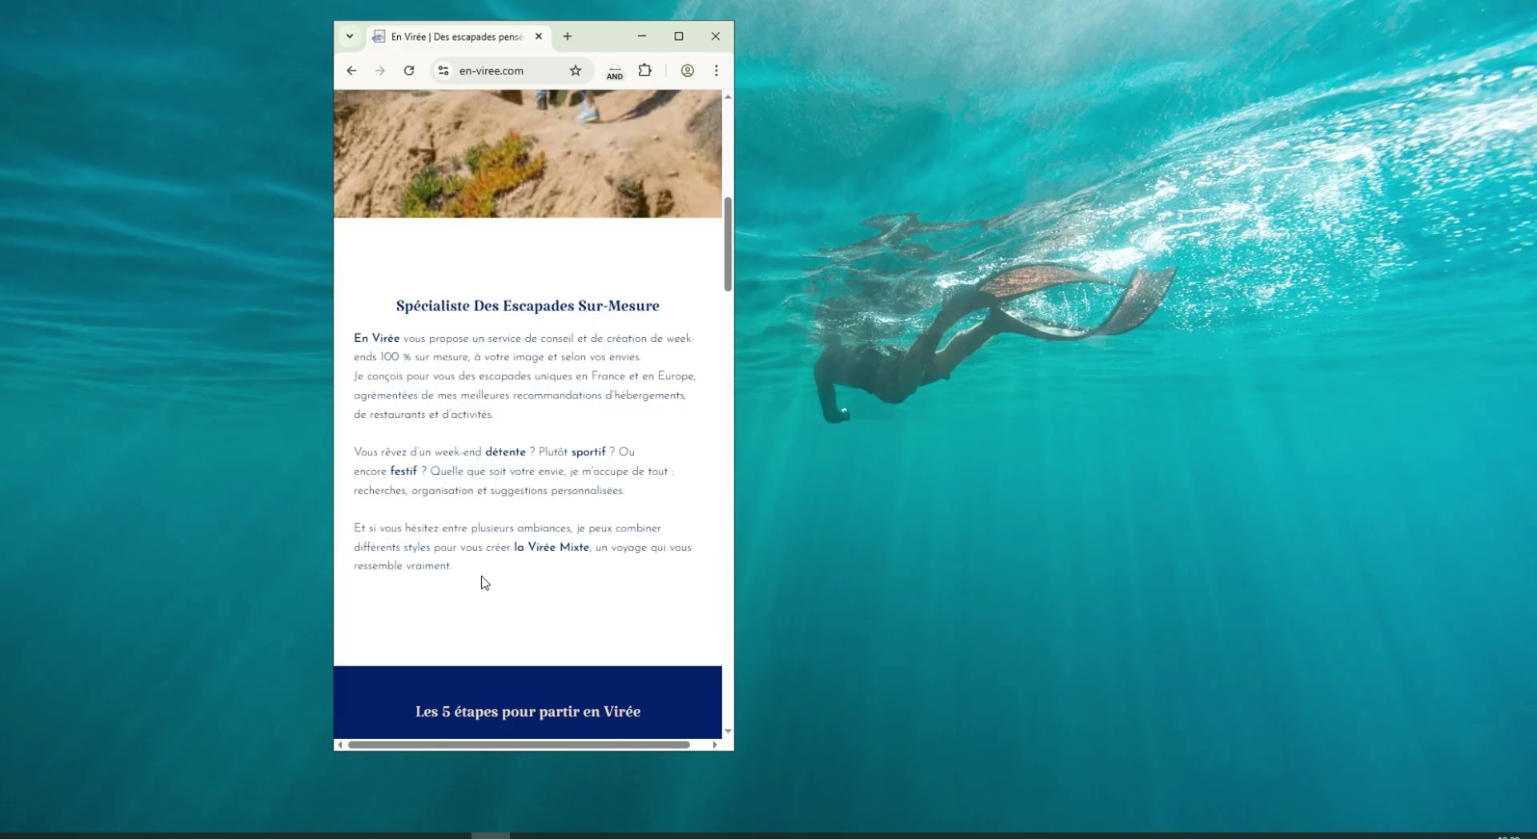
pyautogui.moveTo(456, 569); pyautogui.dragTo(361, 329)
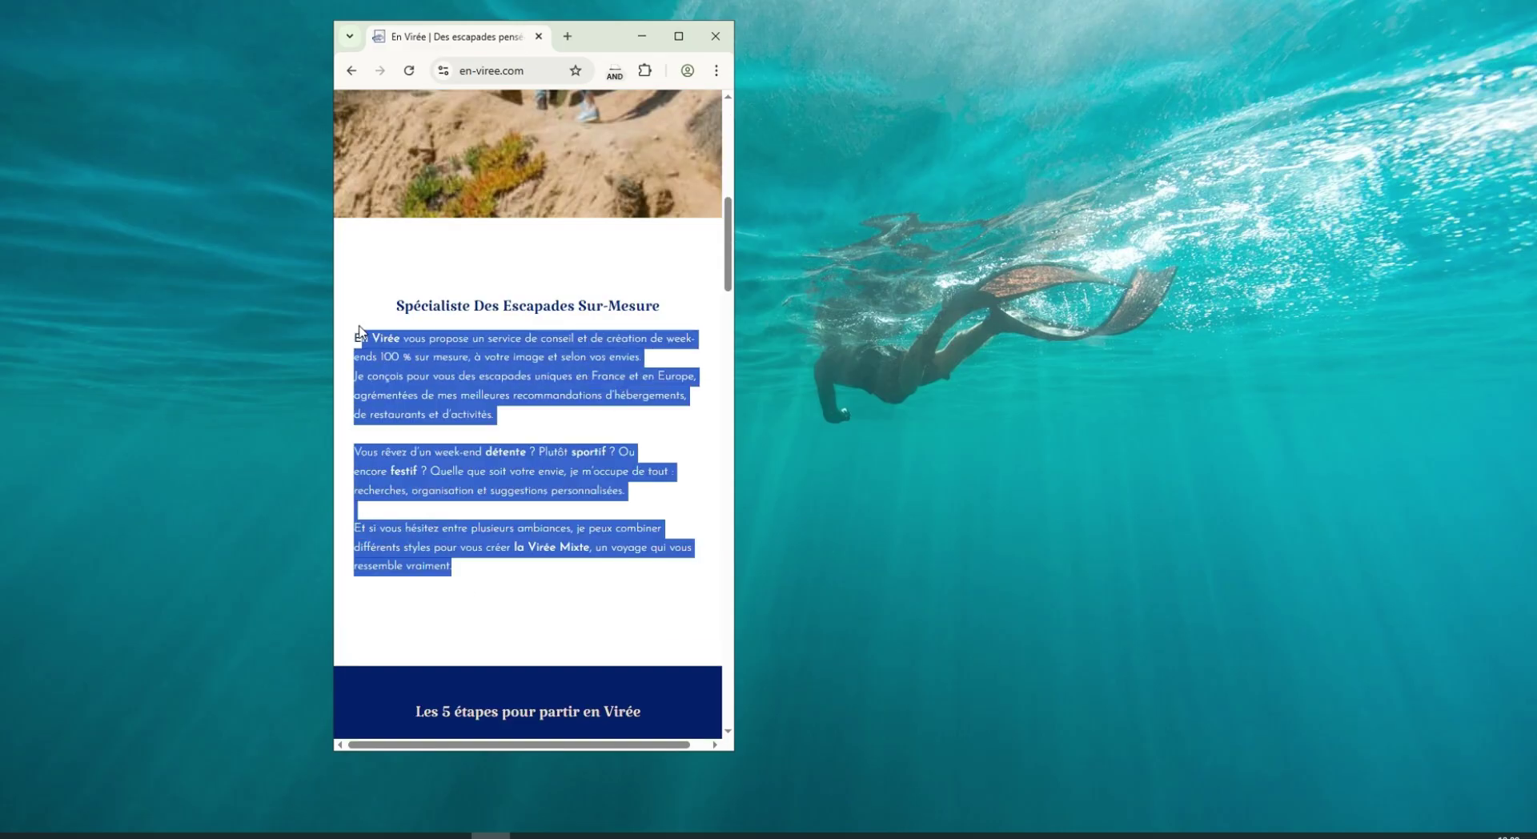
pyautogui.click(360, 331)
# Examine the mobile homepage from "Les 5 étapes pour partir en Virée" through the virée cards down to the footer.
pyautogui.scroll(-9, 467, 246)
pyautogui.scroll(3, 466, 244)
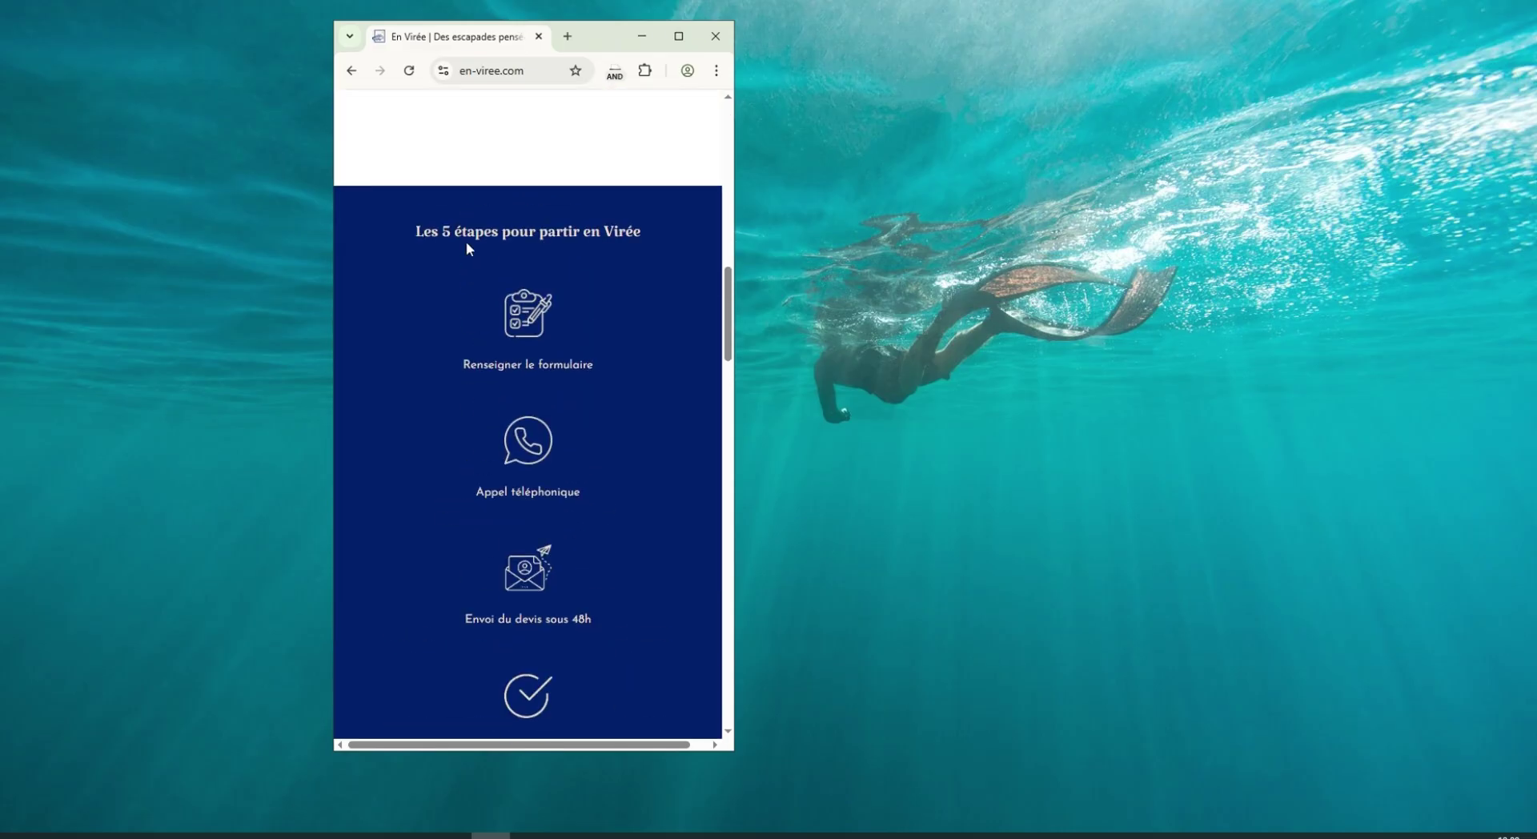
pyautogui.scroll(-7, 511, 420)
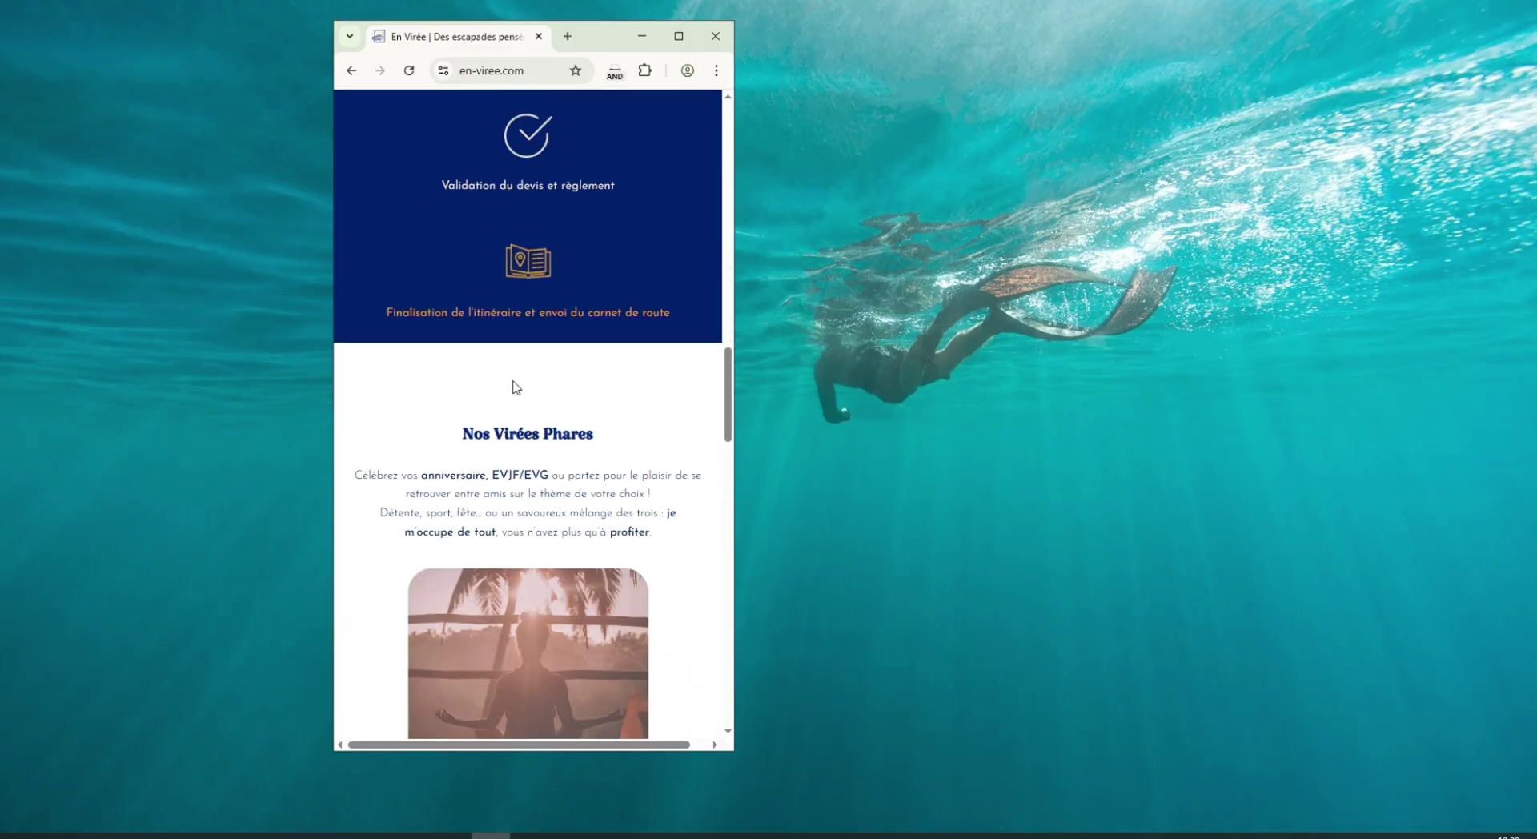
pyautogui.scroll(-4, 522, 384)
pyautogui.scroll(-10, 523, 373)
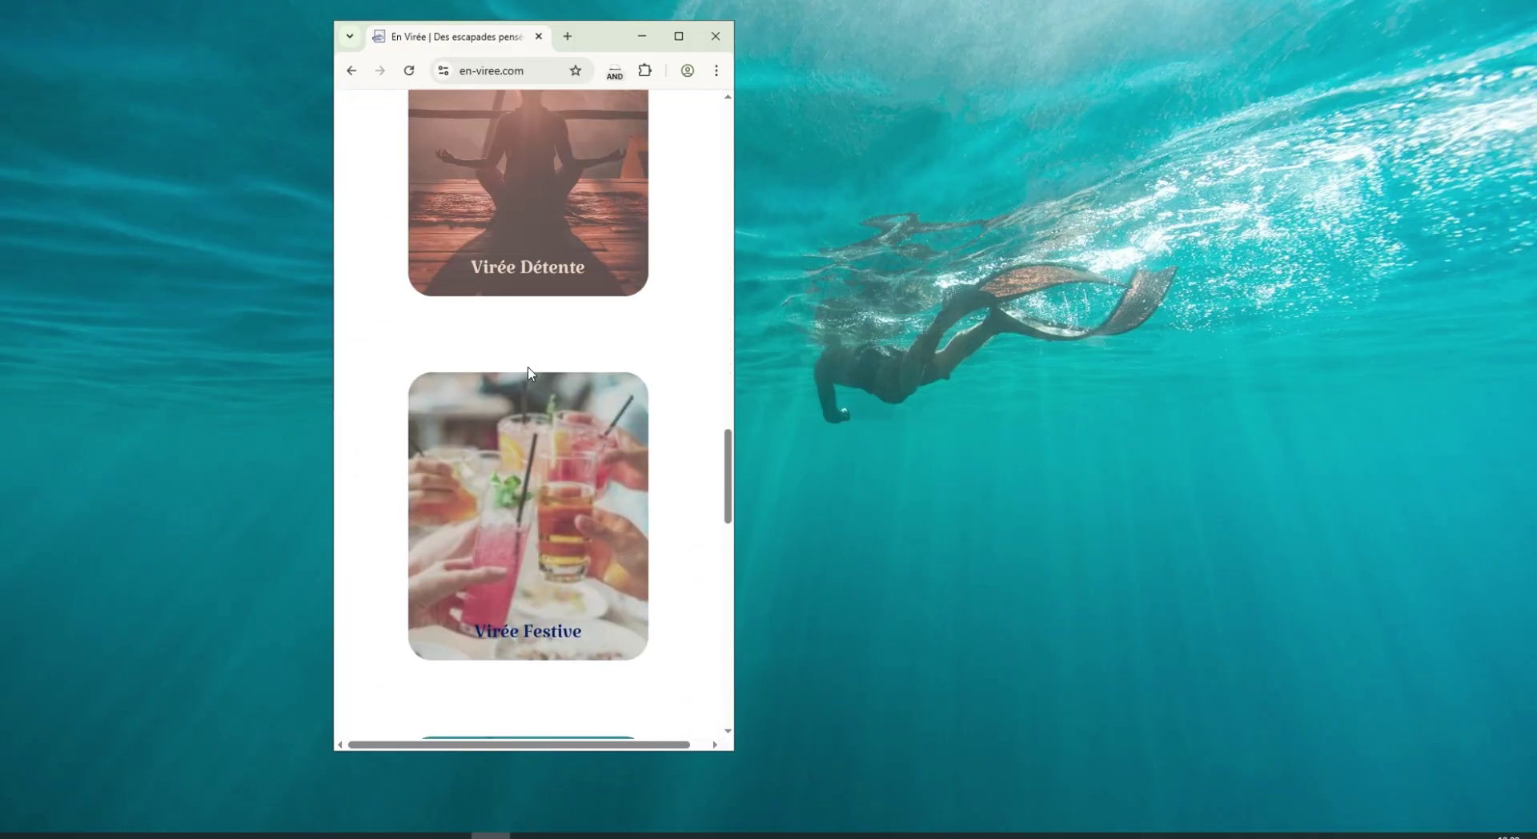
pyautogui.scroll(-6, 560, 416)
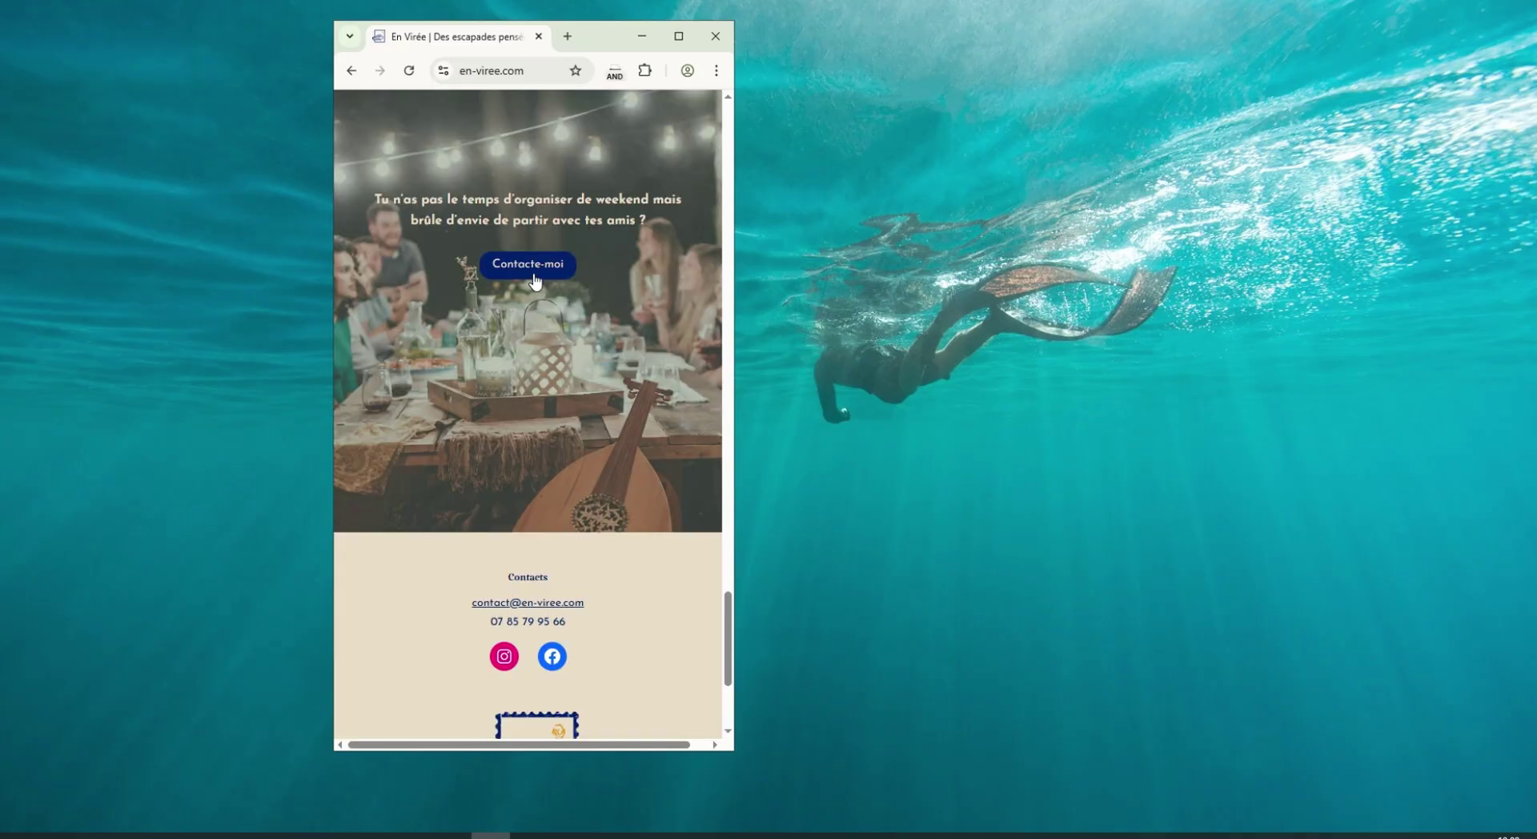
pyautogui.scroll(-3, 522, 477)
# Return to the top of the mobile homepage and open its navigation menu.
pyautogui.press('Home')
pyautogui.click(699, 160)
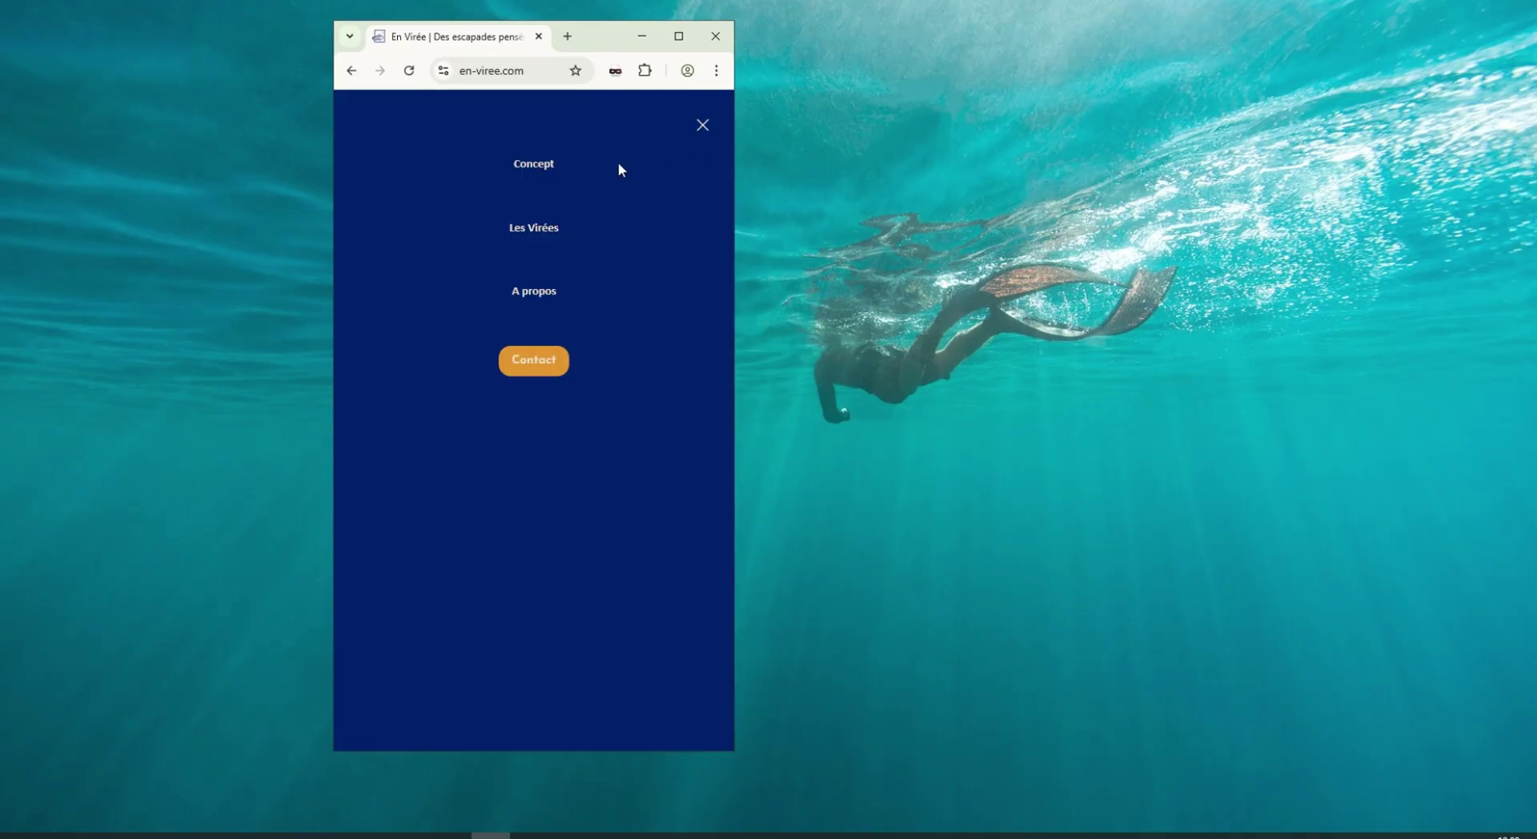
# Open the Concept page at mobile width and examine its photo collage, text sections and FAQ down to the footer.
pyautogui.click(522, 176)
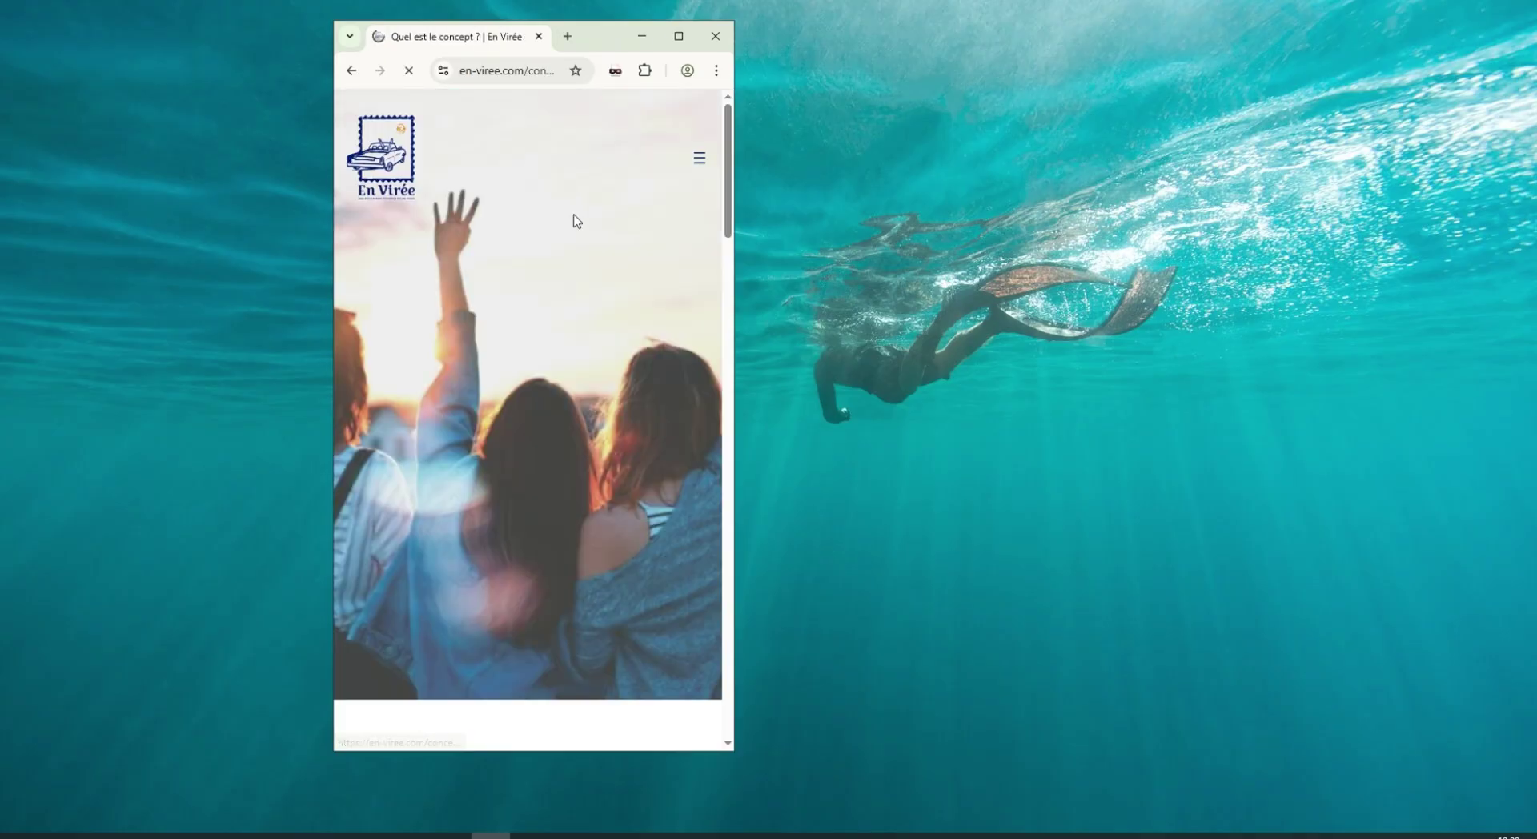
pyautogui.scroll(-8, 577, 217)
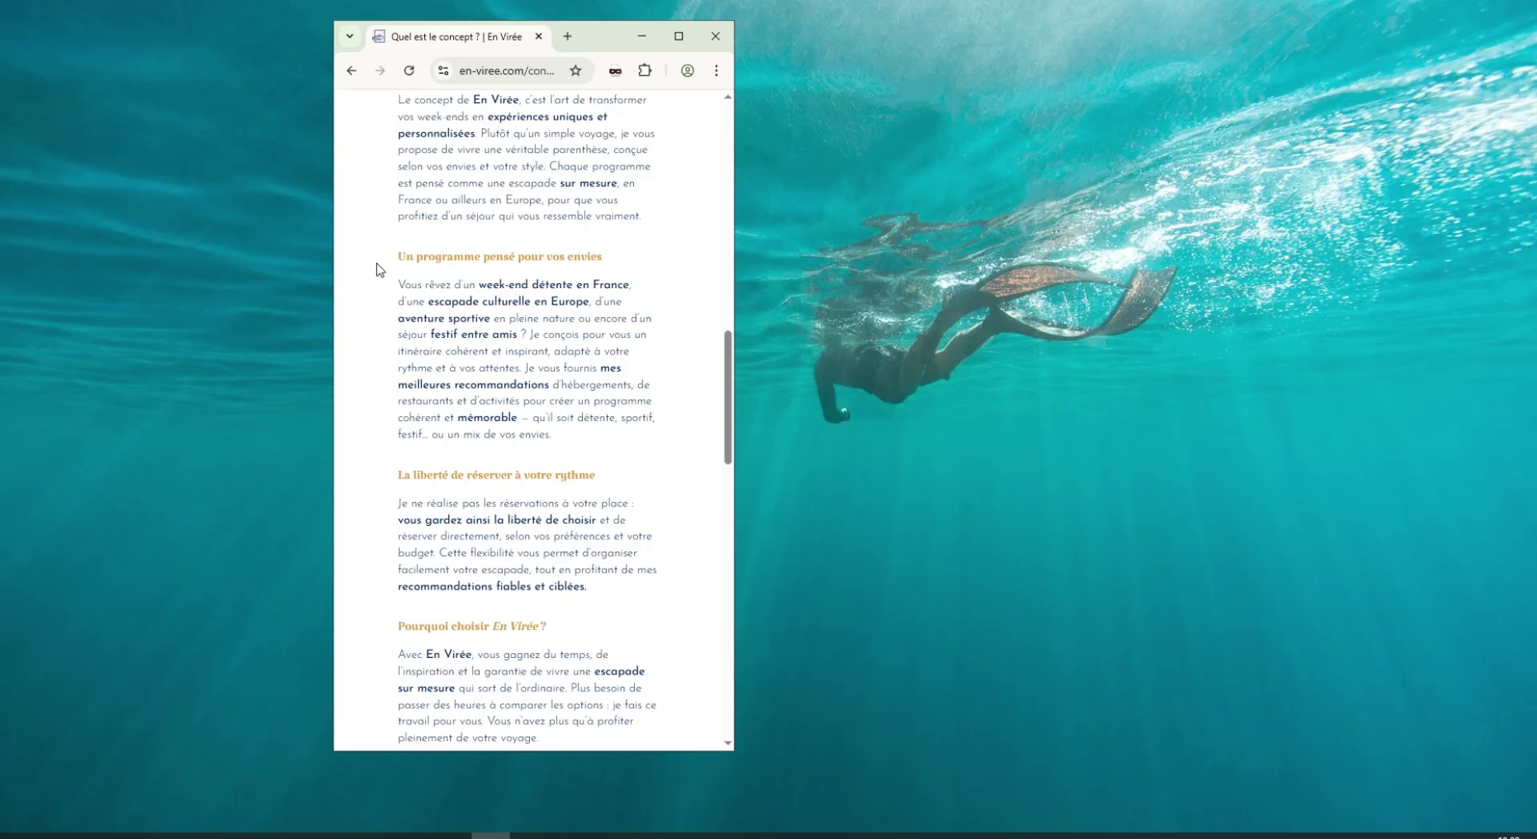
pyautogui.scroll(5, 653, 240)
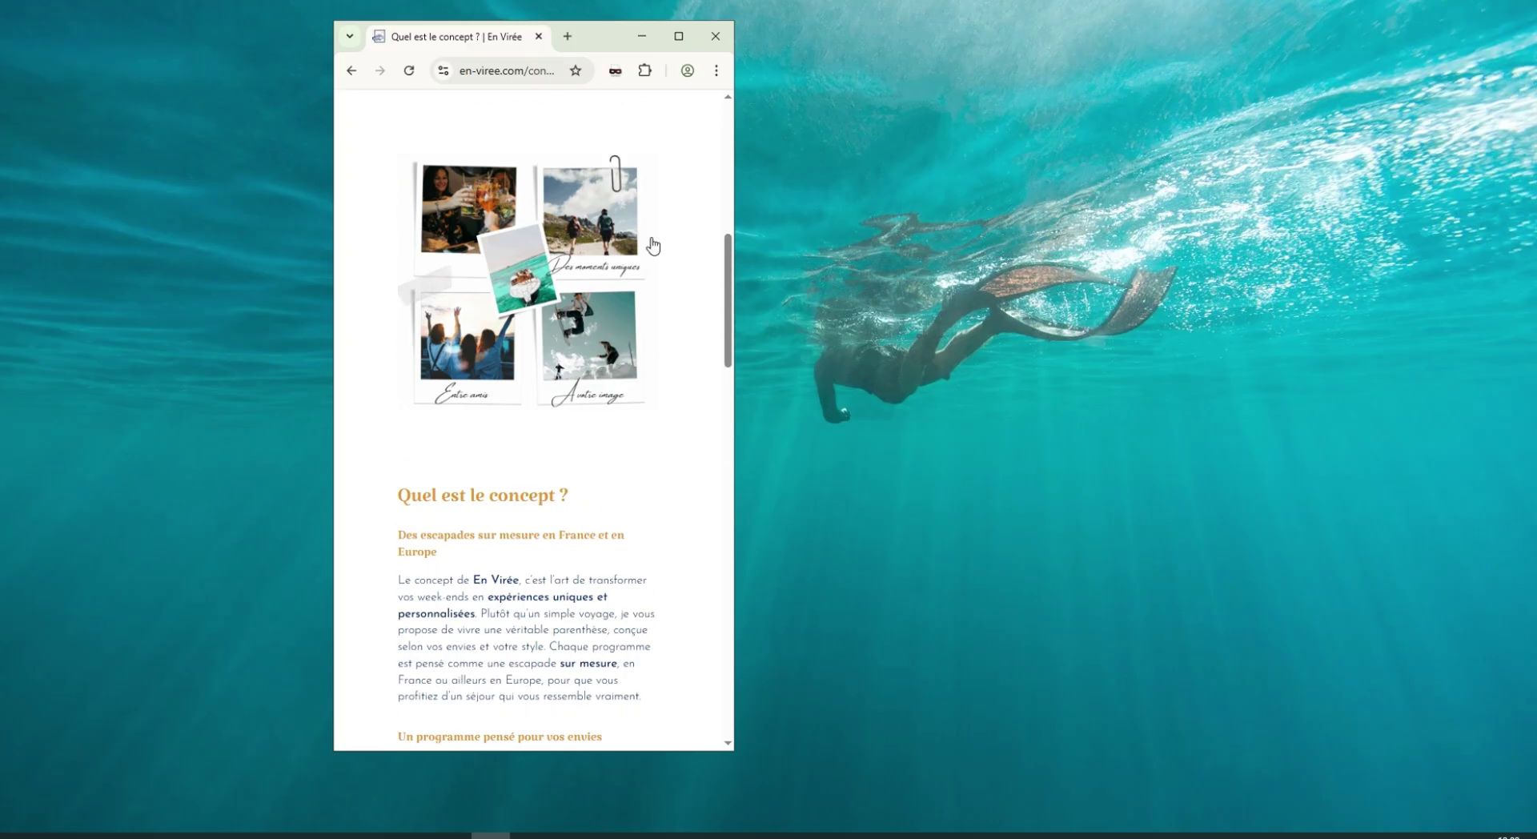
pyautogui.scroll(5, 653, 246)
pyautogui.scroll(-10, 642, 252)
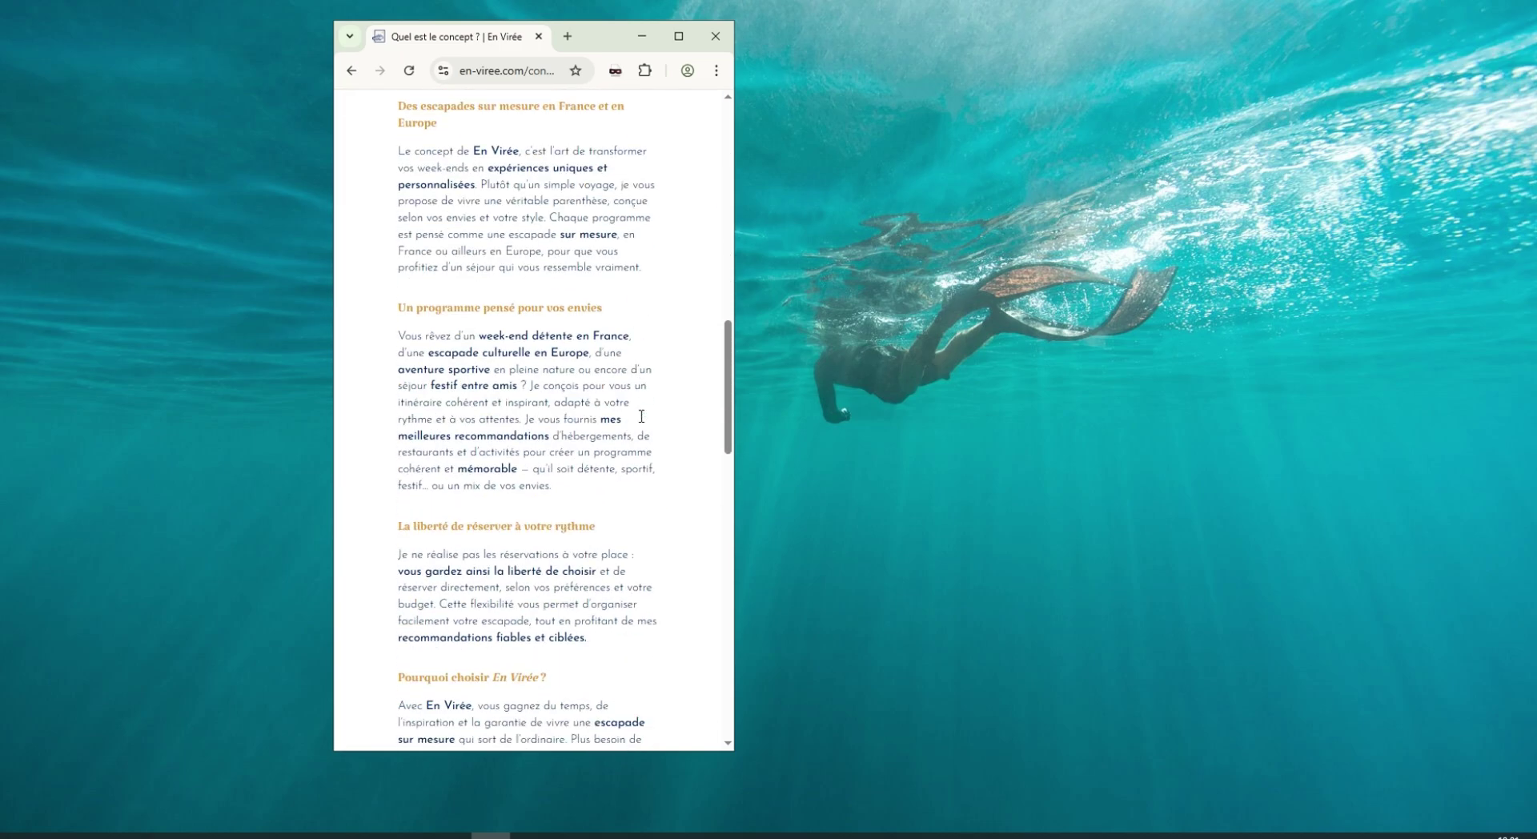
pyautogui.scroll(-15, 641, 416)
pyautogui.scroll(-5, 603, 486)
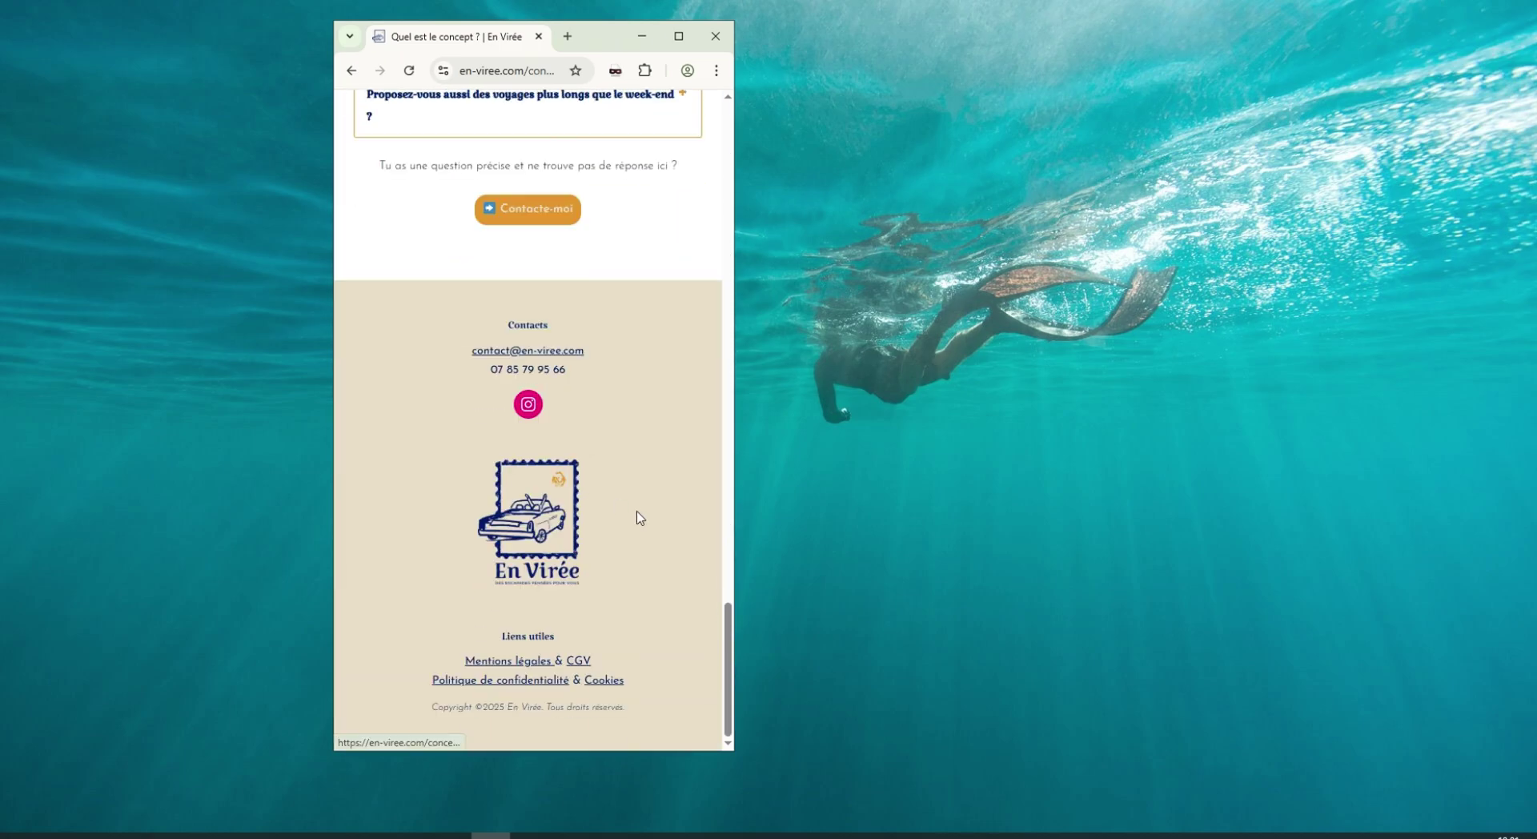
# Open the Les Virées page at mobile width and examine its themed virée sections, booking banner and footer contacts.
pyautogui.click(575, 92)
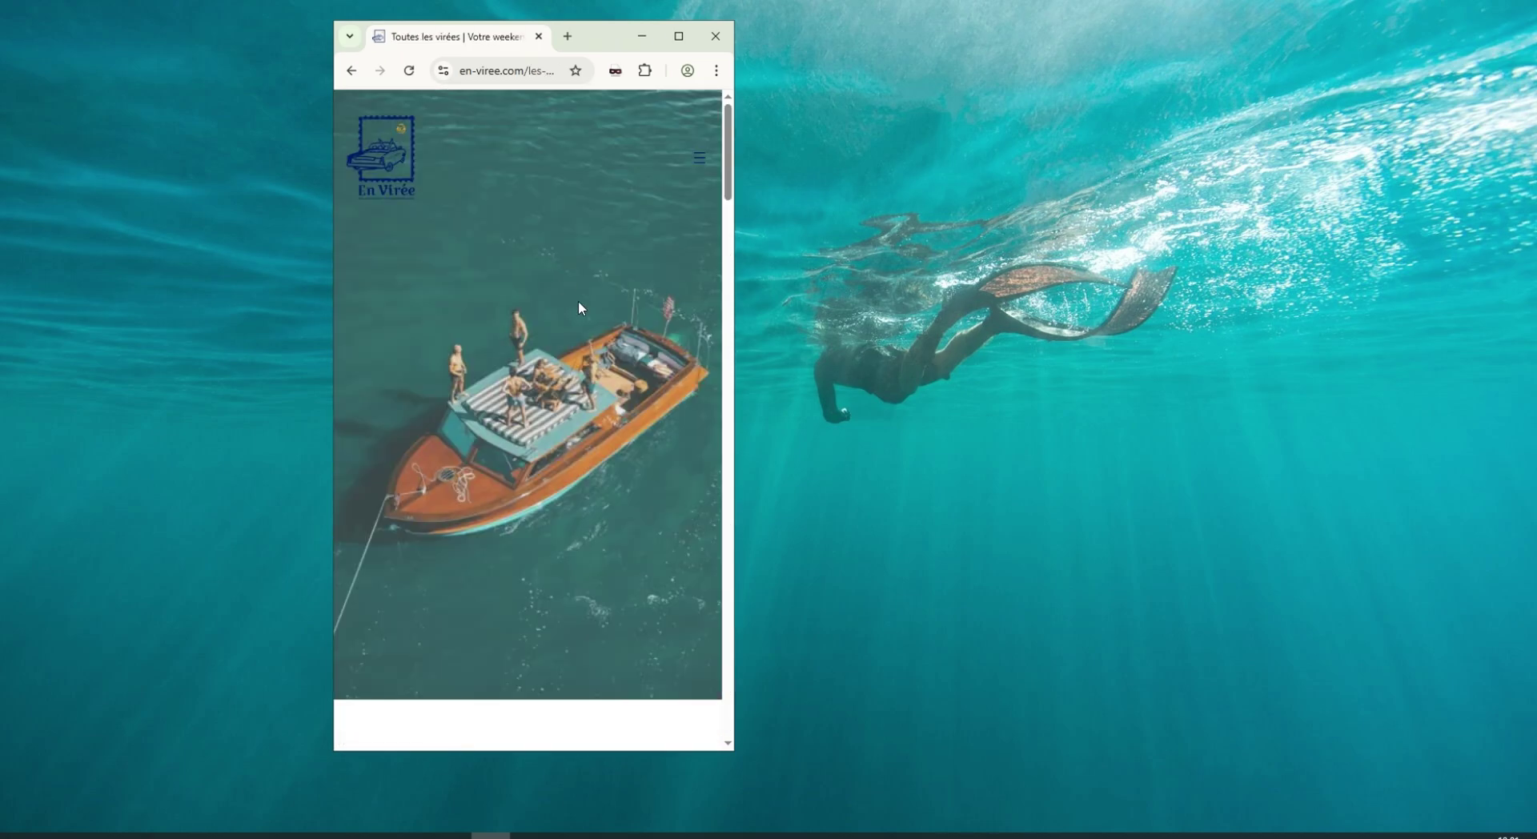
pyautogui.scroll(-8, 575, 304)
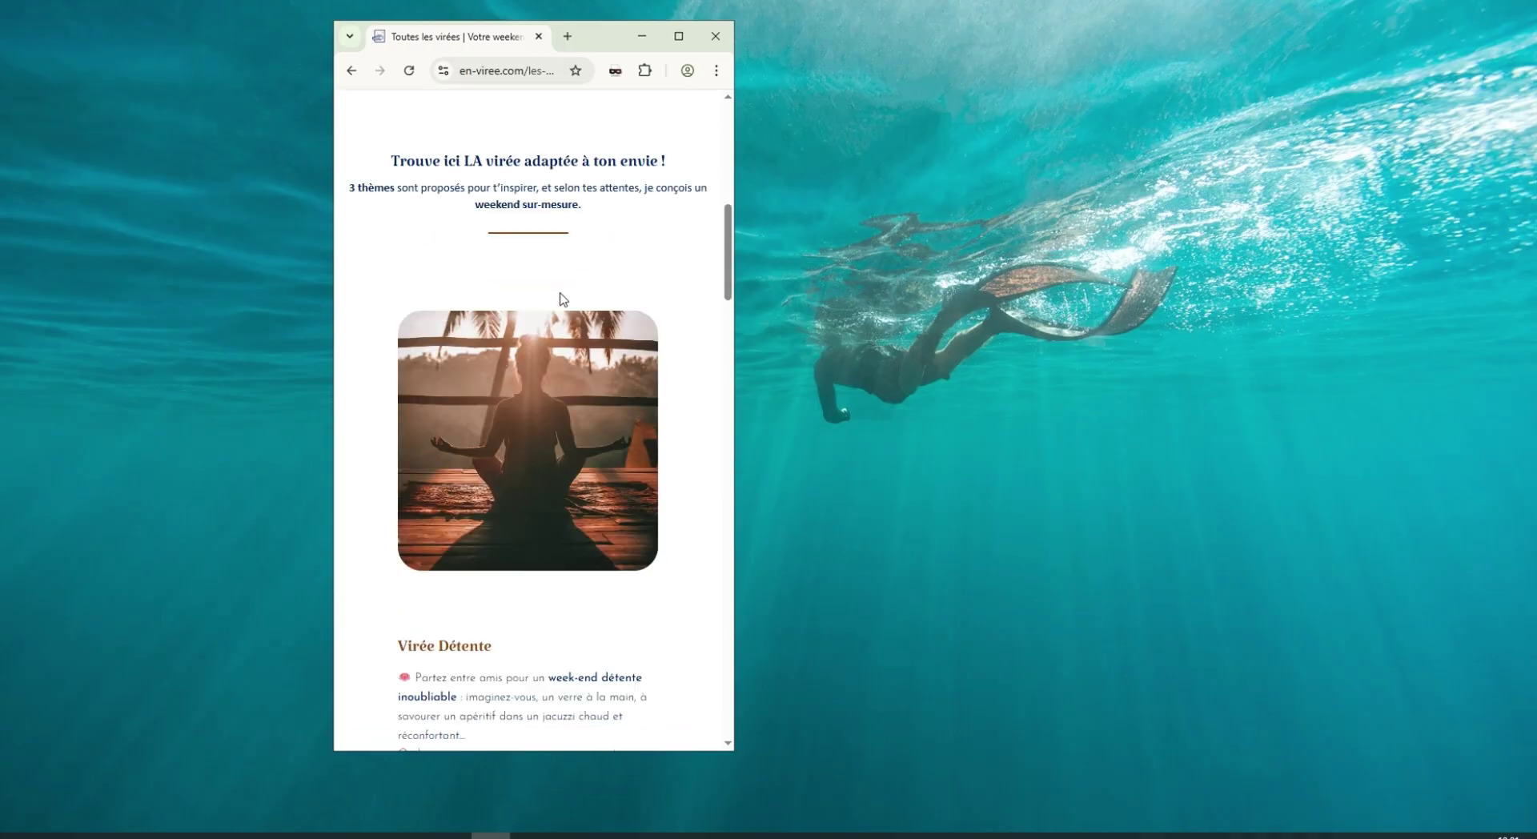
pyautogui.scroll(-20, 564, 300)
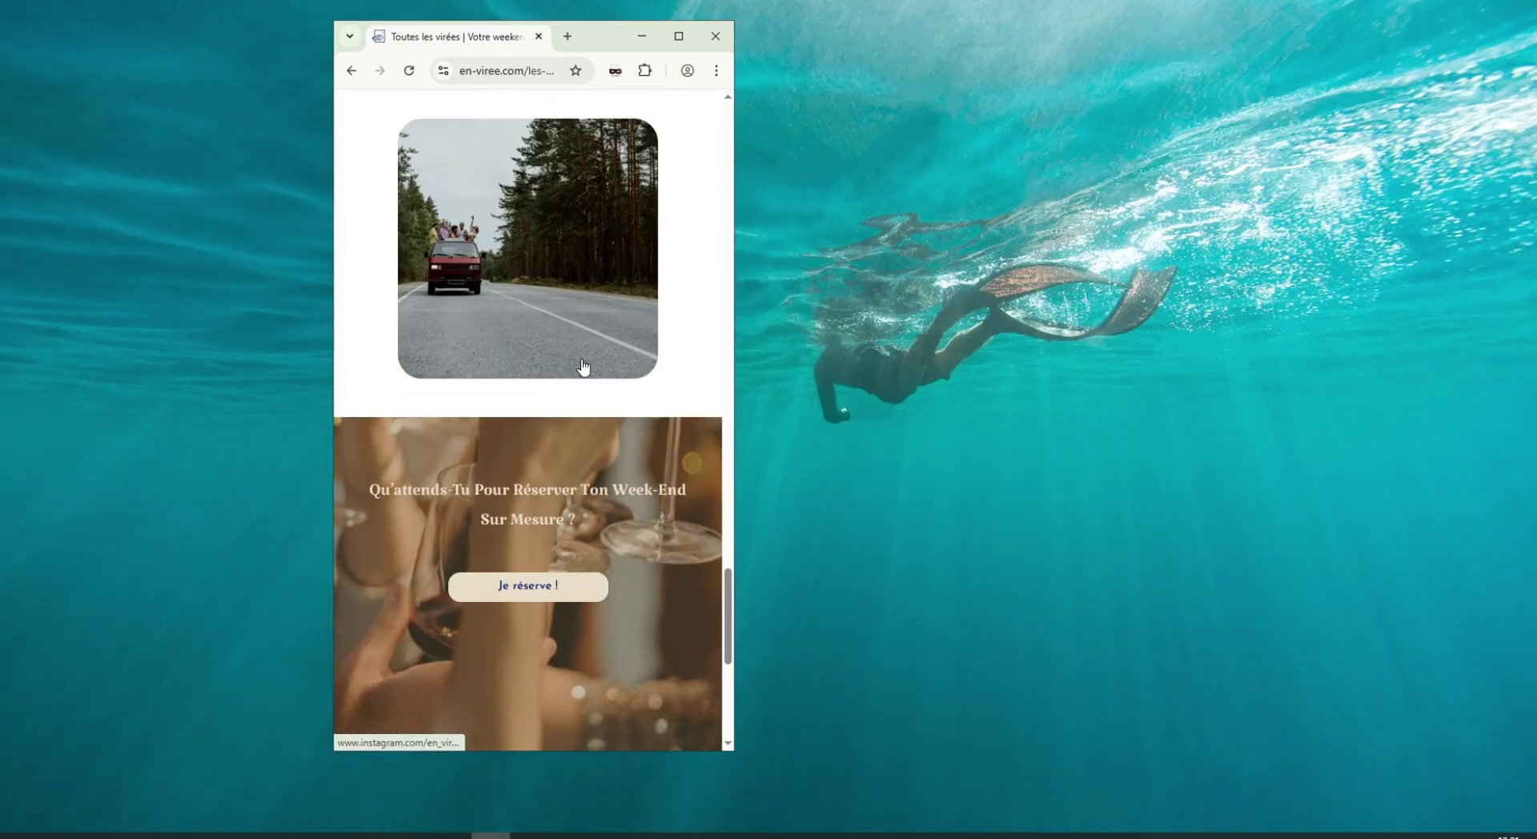
pyautogui.scroll(-3, 593, 376)
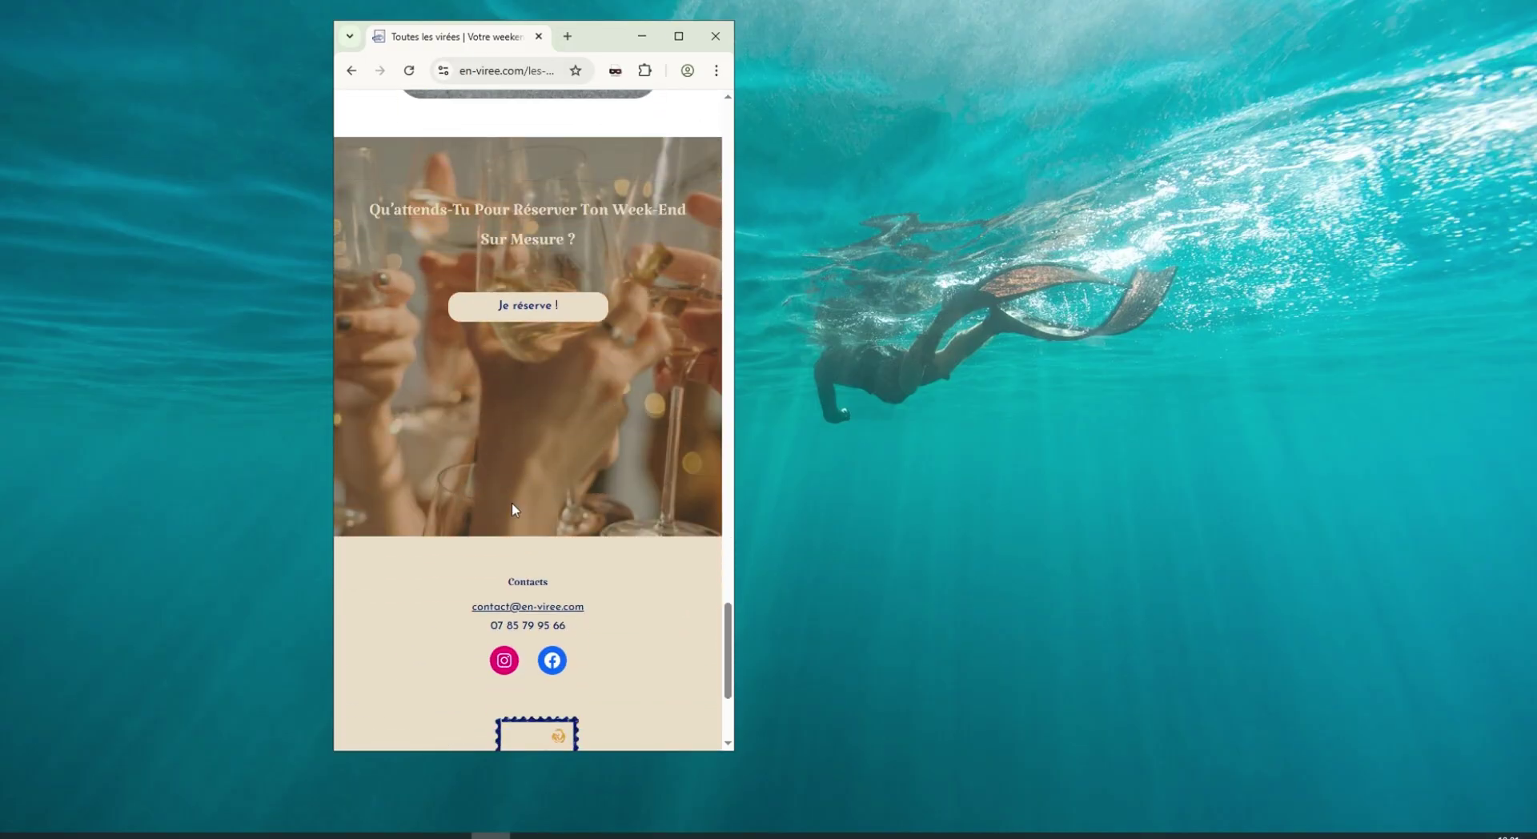
# Open the A propos page at mobile width and check the presentation text and the layout of the "Mes valeurs" section.
pyautogui.click(545, 298)
pyautogui.scroll(-8, 627, 449)
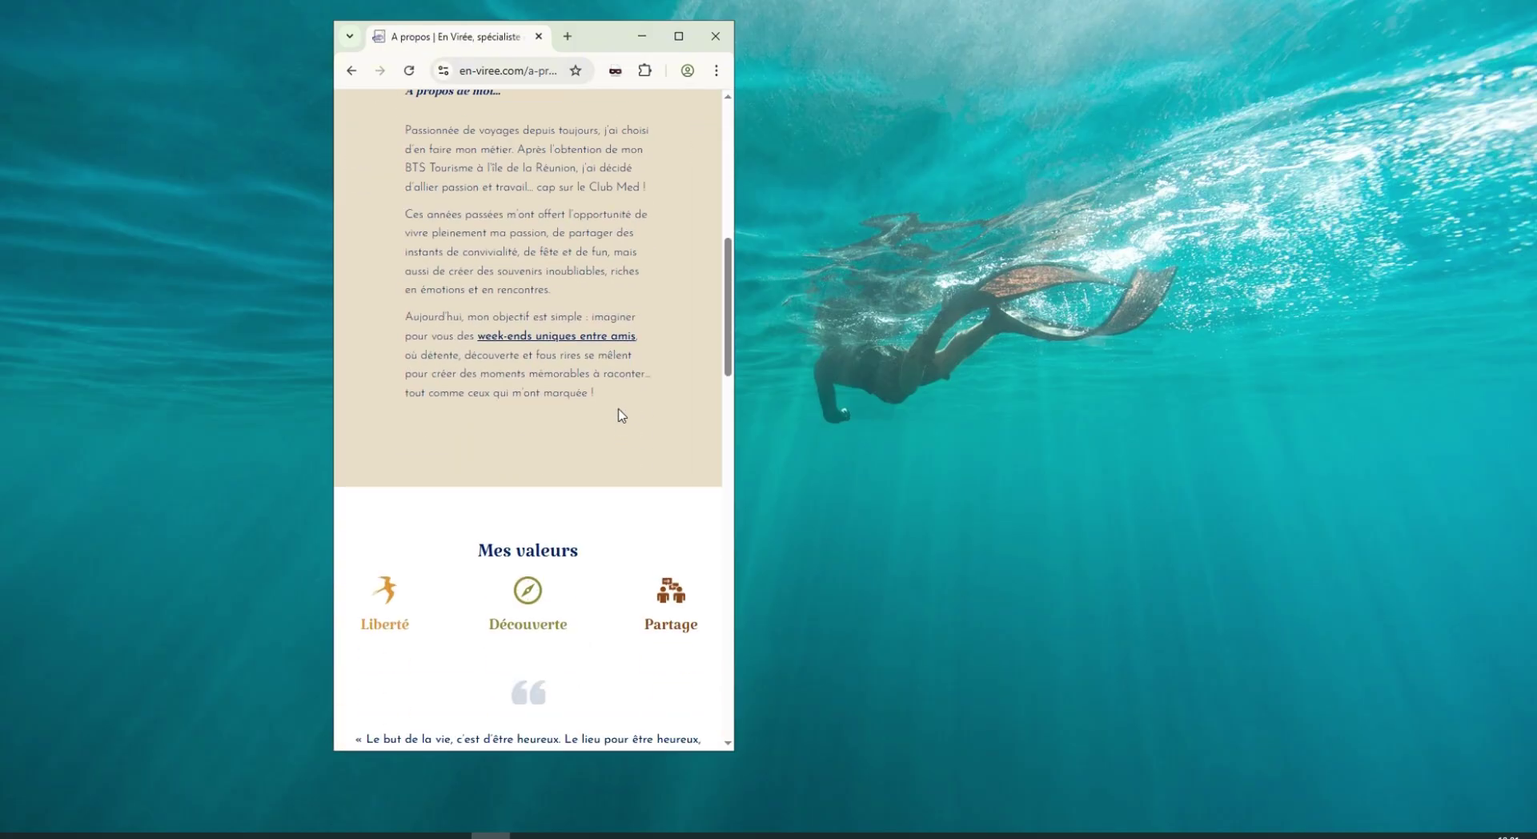
pyautogui.scroll(-6, 622, 413)
pyautogui.scroll(4, 622, 413)
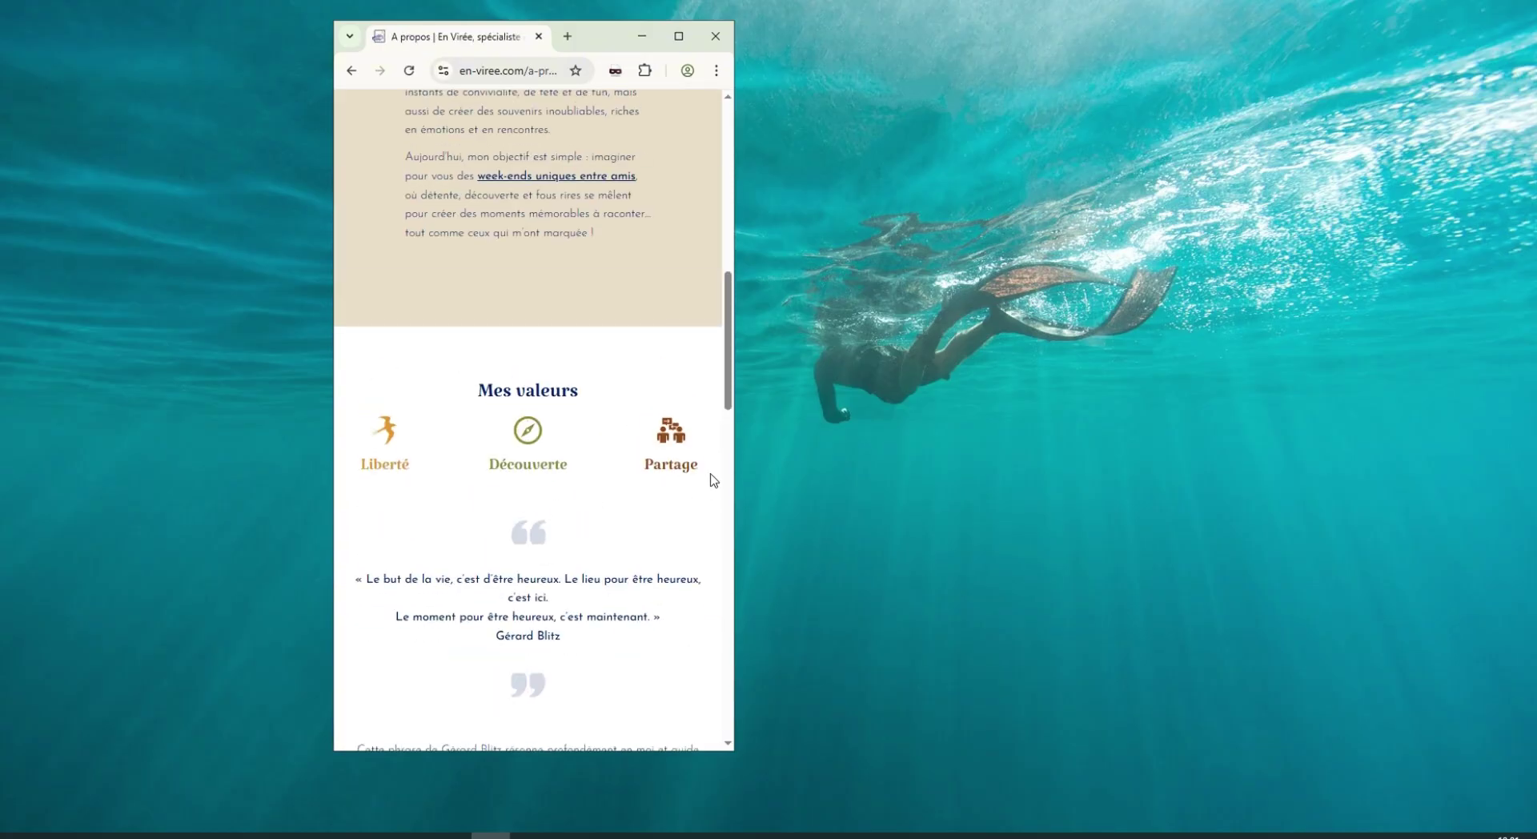
pyautogui.moveTo(711, 477); pyautogui.dragTo(337, 398)
pyautogui.click(439, 329)
pyautogui.scroll(-2, 444, 329)
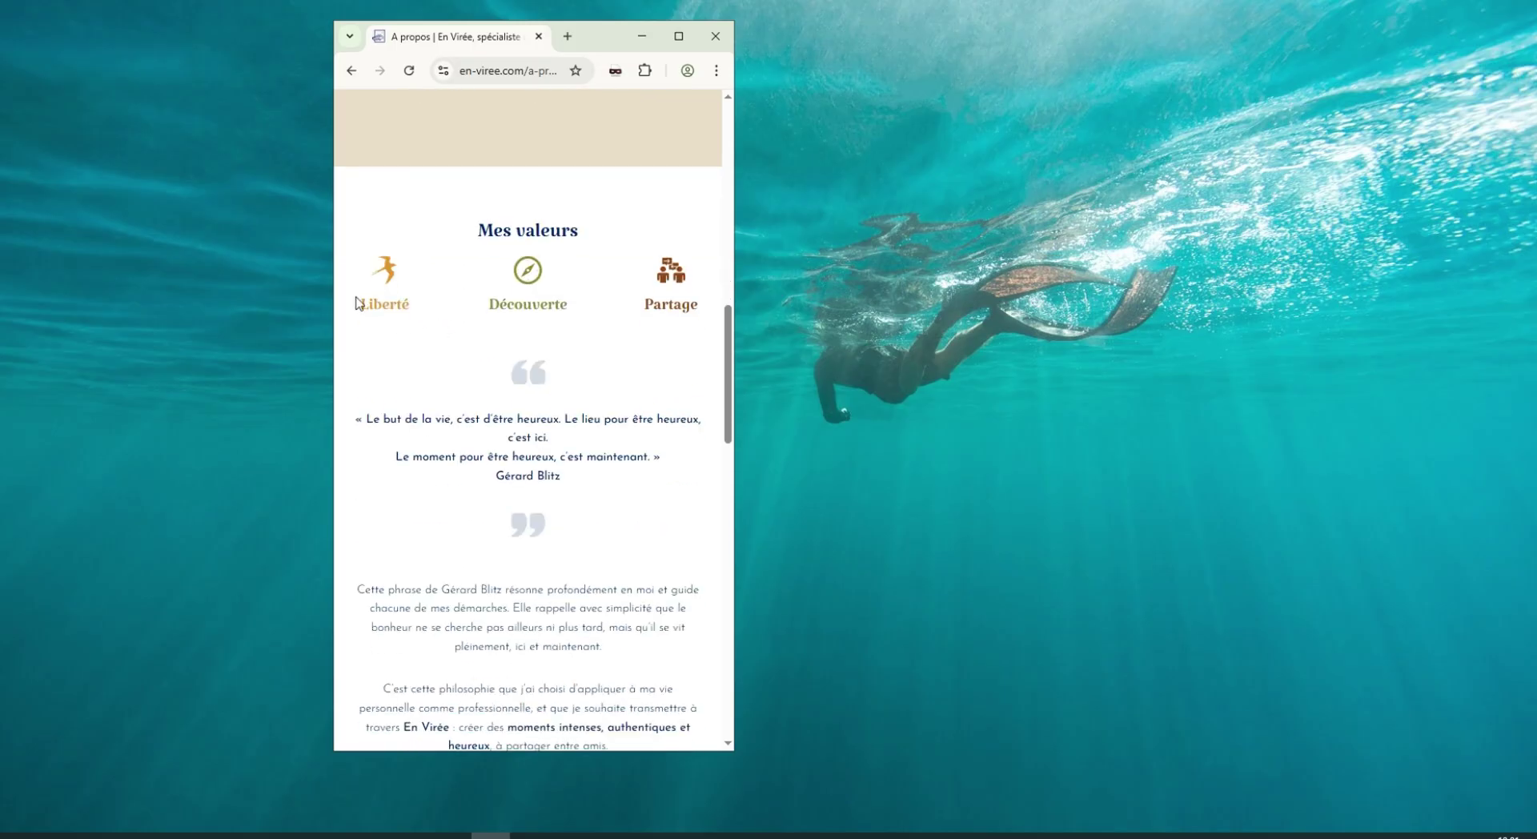
# Examine the rest of the mobile A propos page down to the footer and return to its top.
pyautogui.scroll(-5, 619, 288)
pyautogui.scroll(-15, 619, 288)
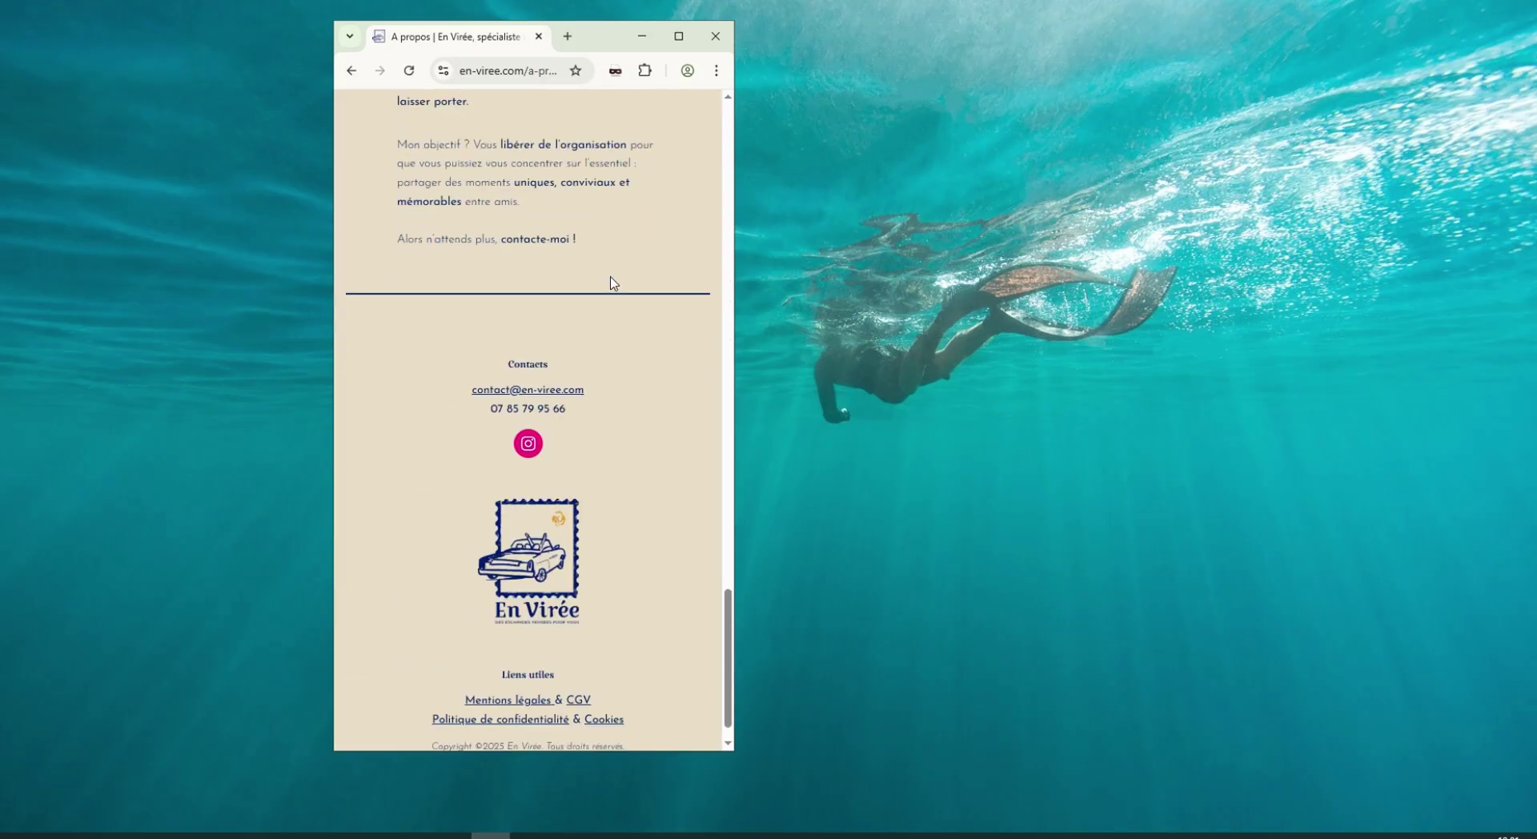
pyautogui.scroll(20, 641, 352)
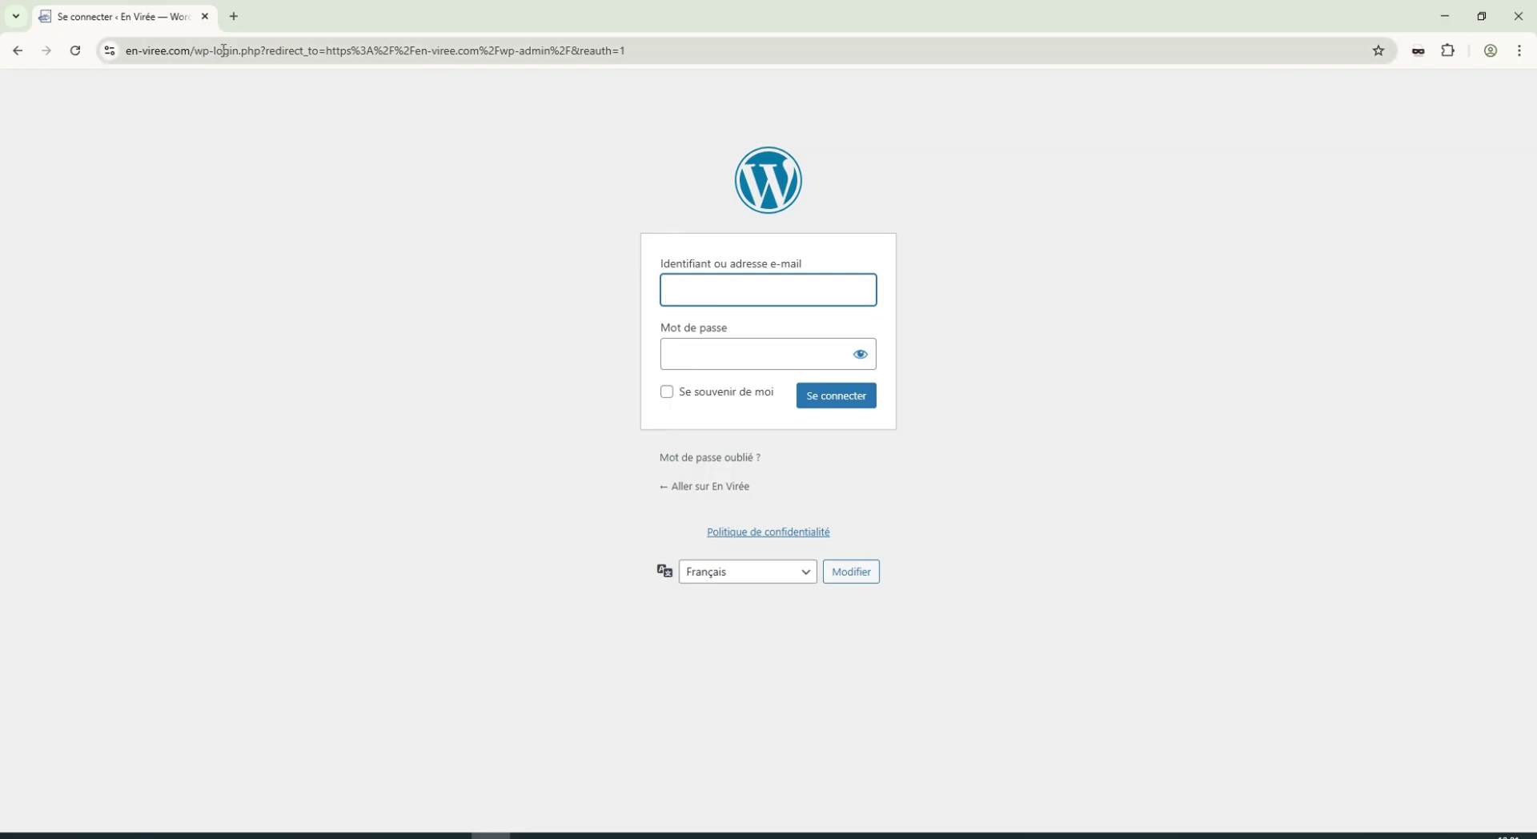
# Load en-viree.com/wp-admin in the desktop-width browser window and check the WordPress login page's address.
pyautogui.moveTo(193, 53); pyautogui.dragTo(1143, 123)
pyautogui.write('wp')
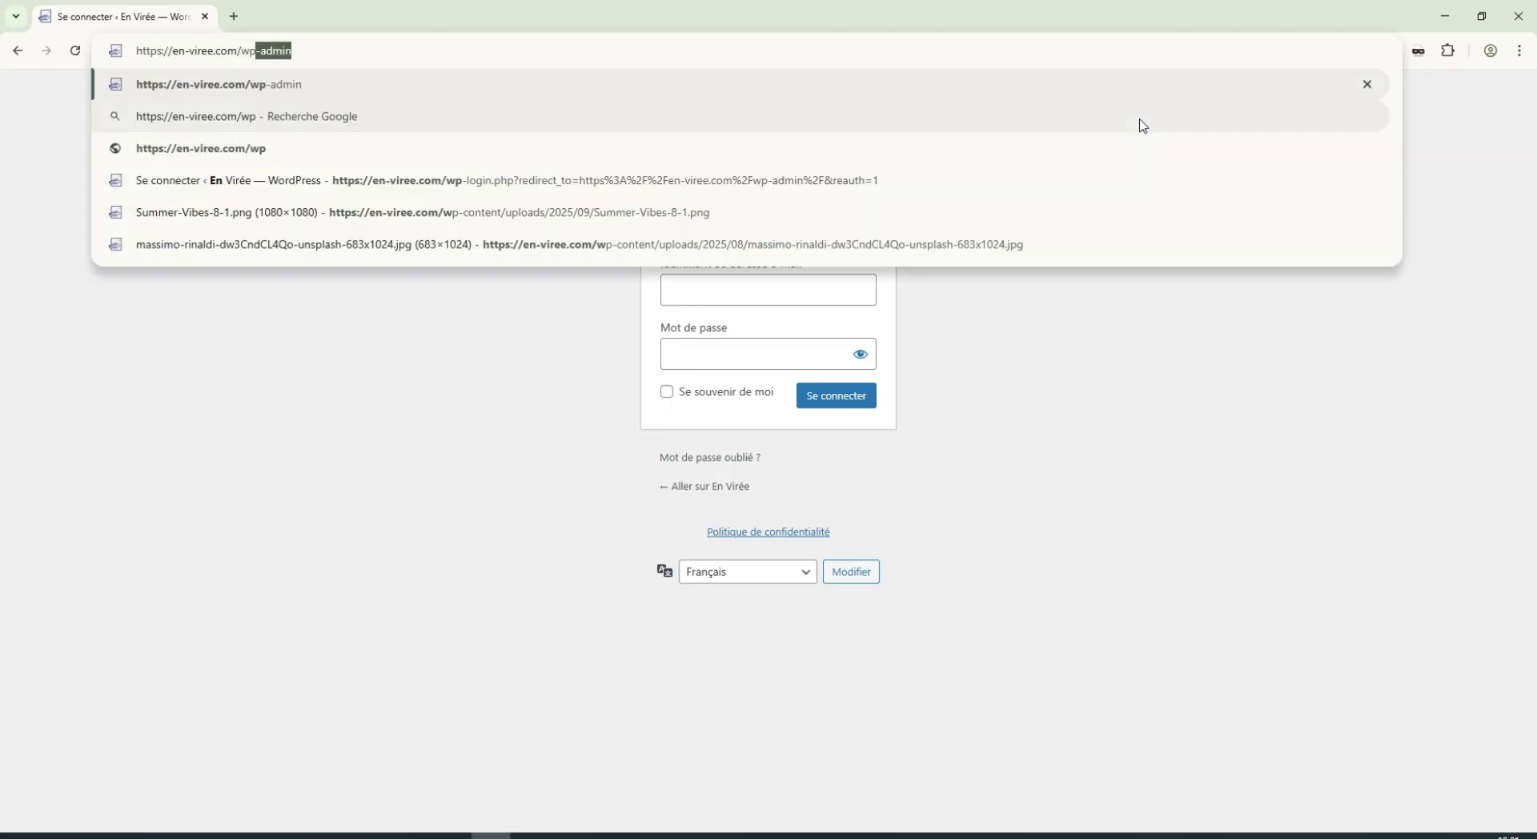
pyautogui.write('-ad')
pyautogui.press('Return')
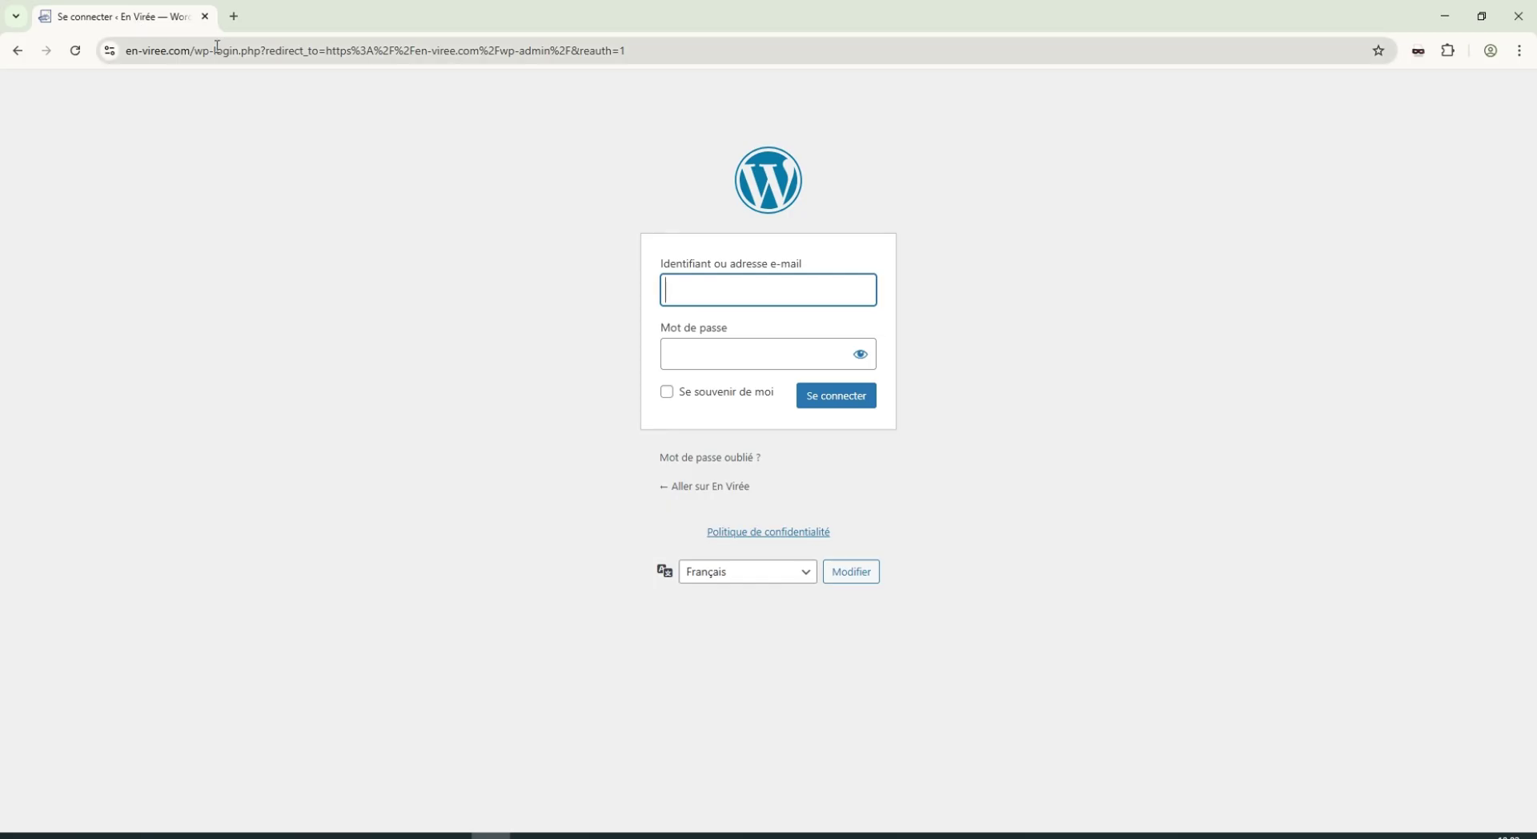
pyautogui.moveTo(191, 51); pyautogui.dragTo(273, 53)
pyautogui.click(301, 149)
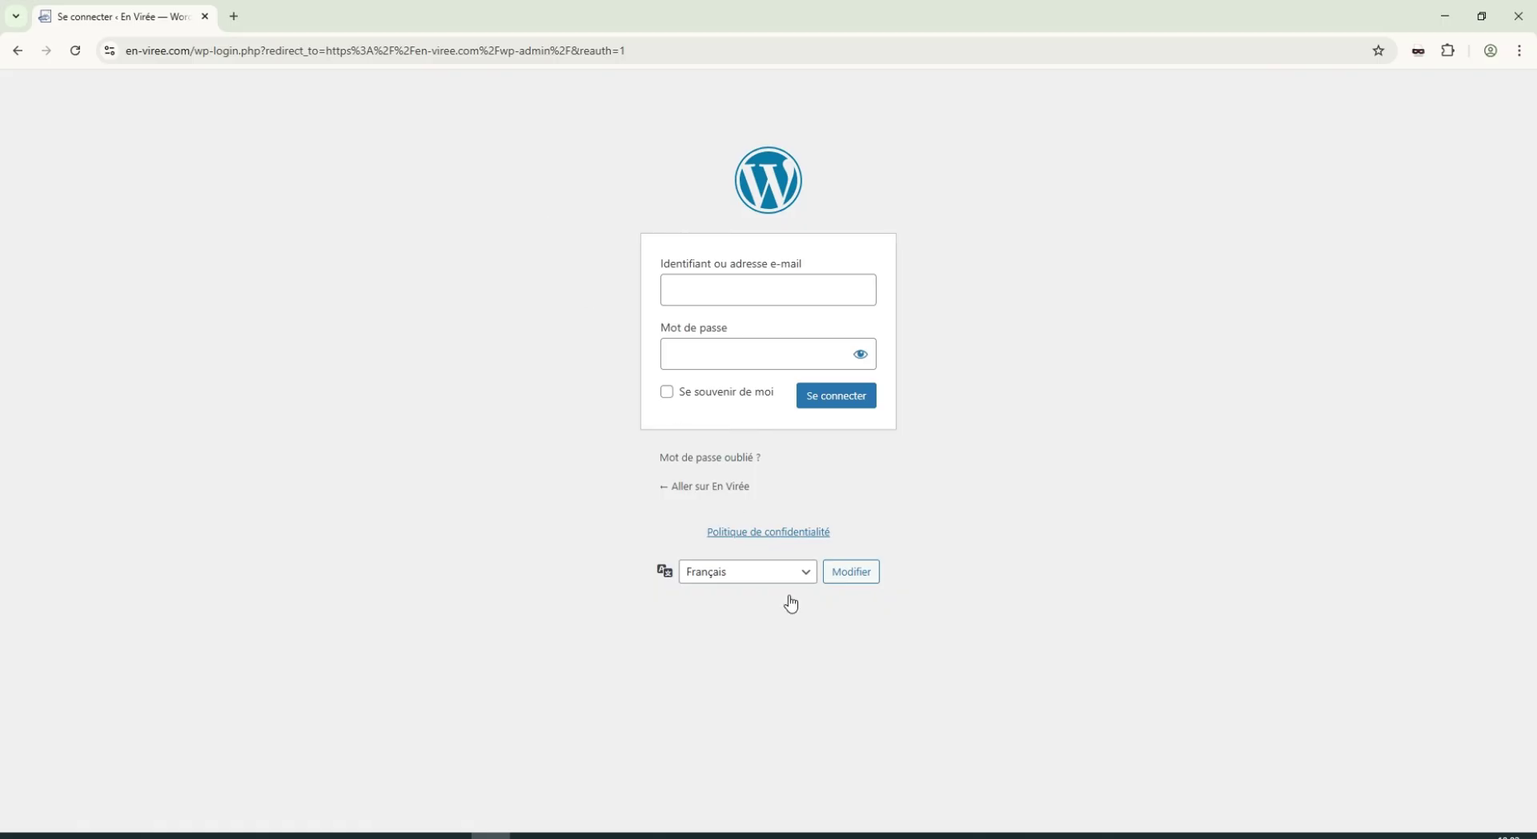
# Open the list of installed extensions in the WordPress admin and look through all of its entries.
pyautogui.moveTo(88, 441)
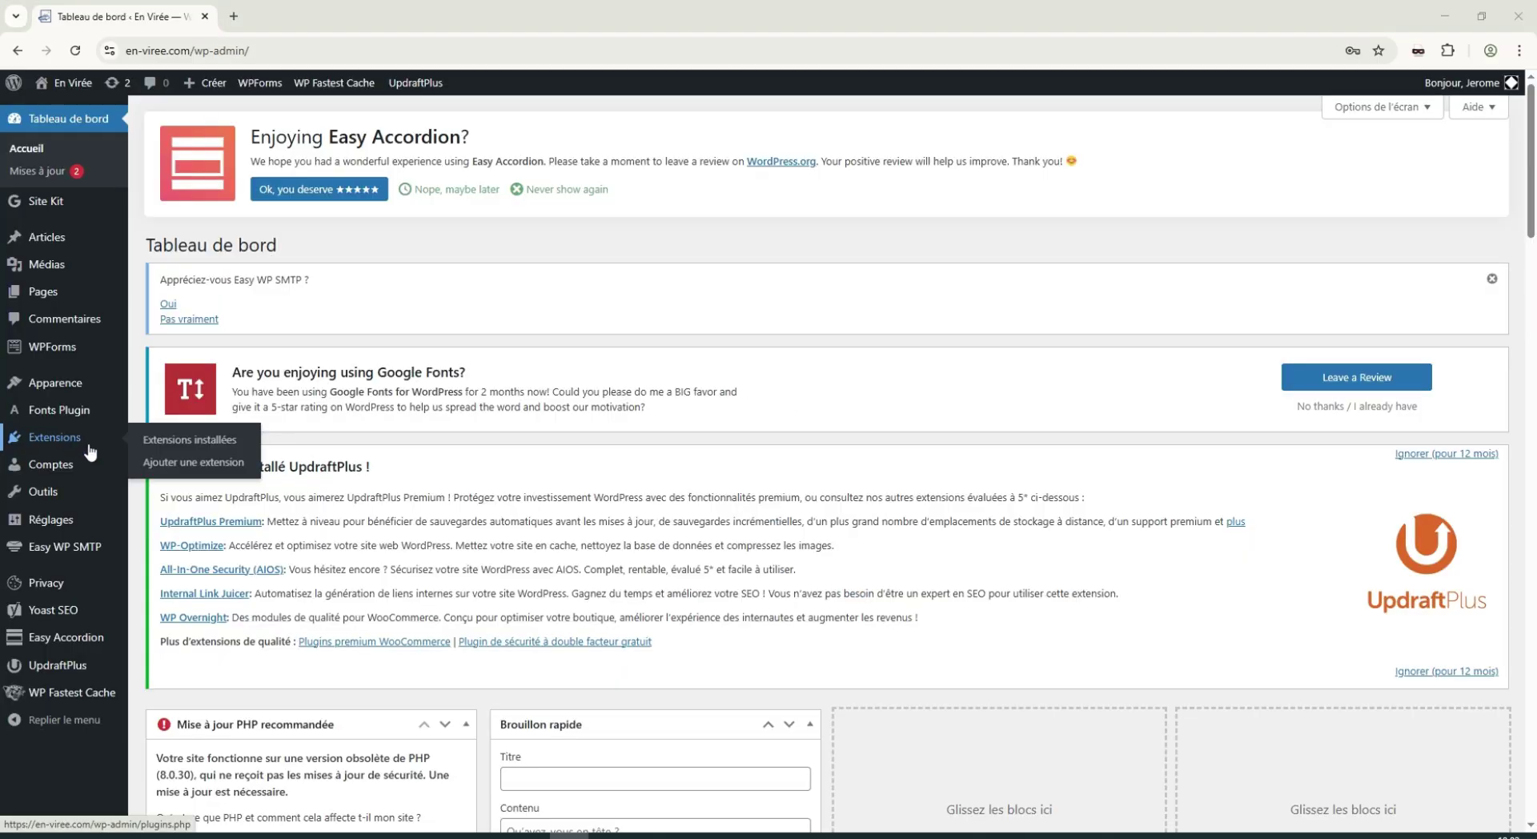
pyautogui.click(170, 438)
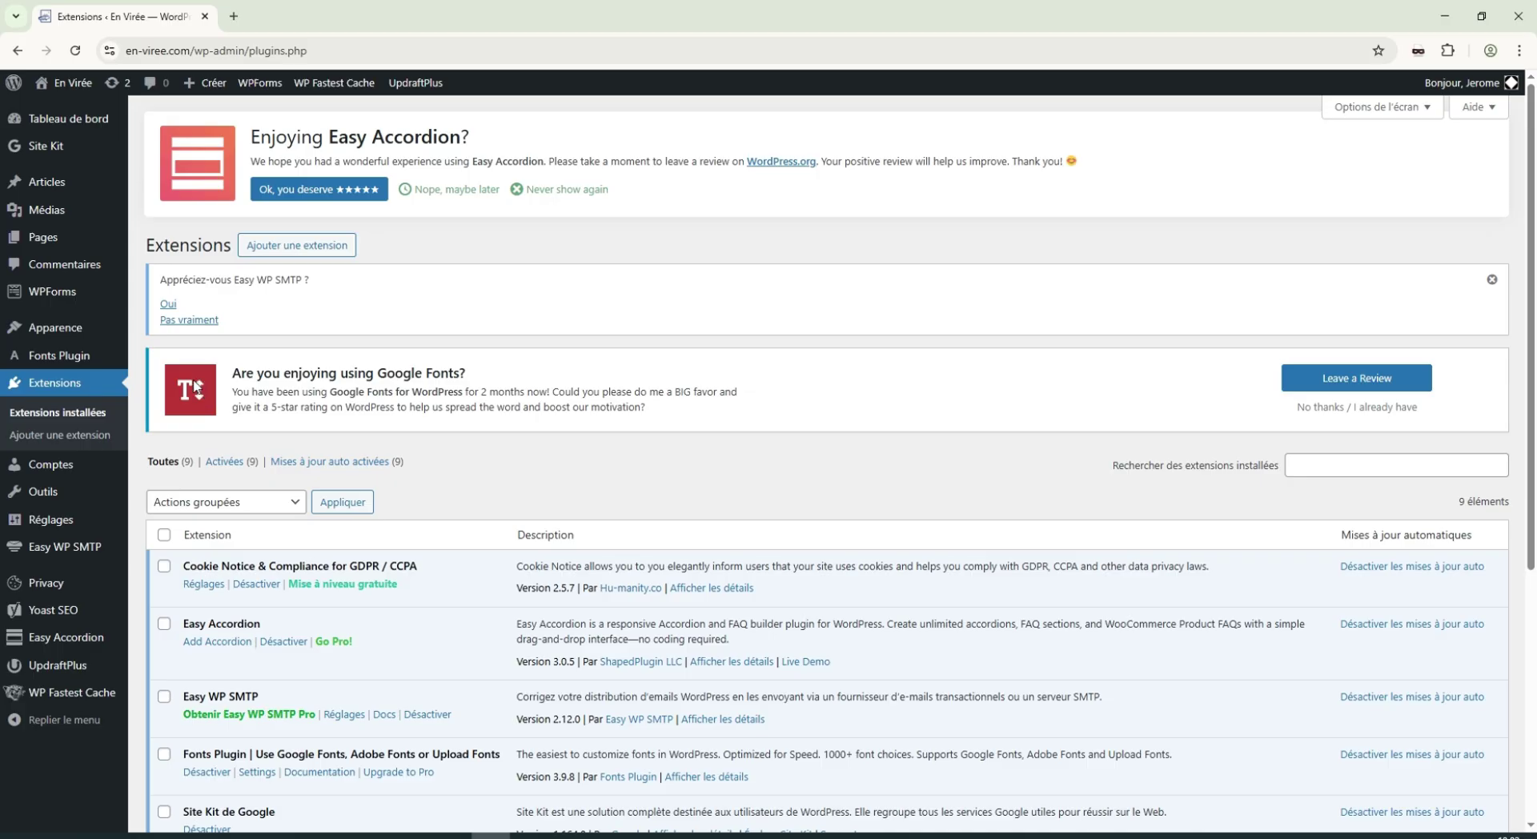
pyautogui.scroll(-5, 196, 387)
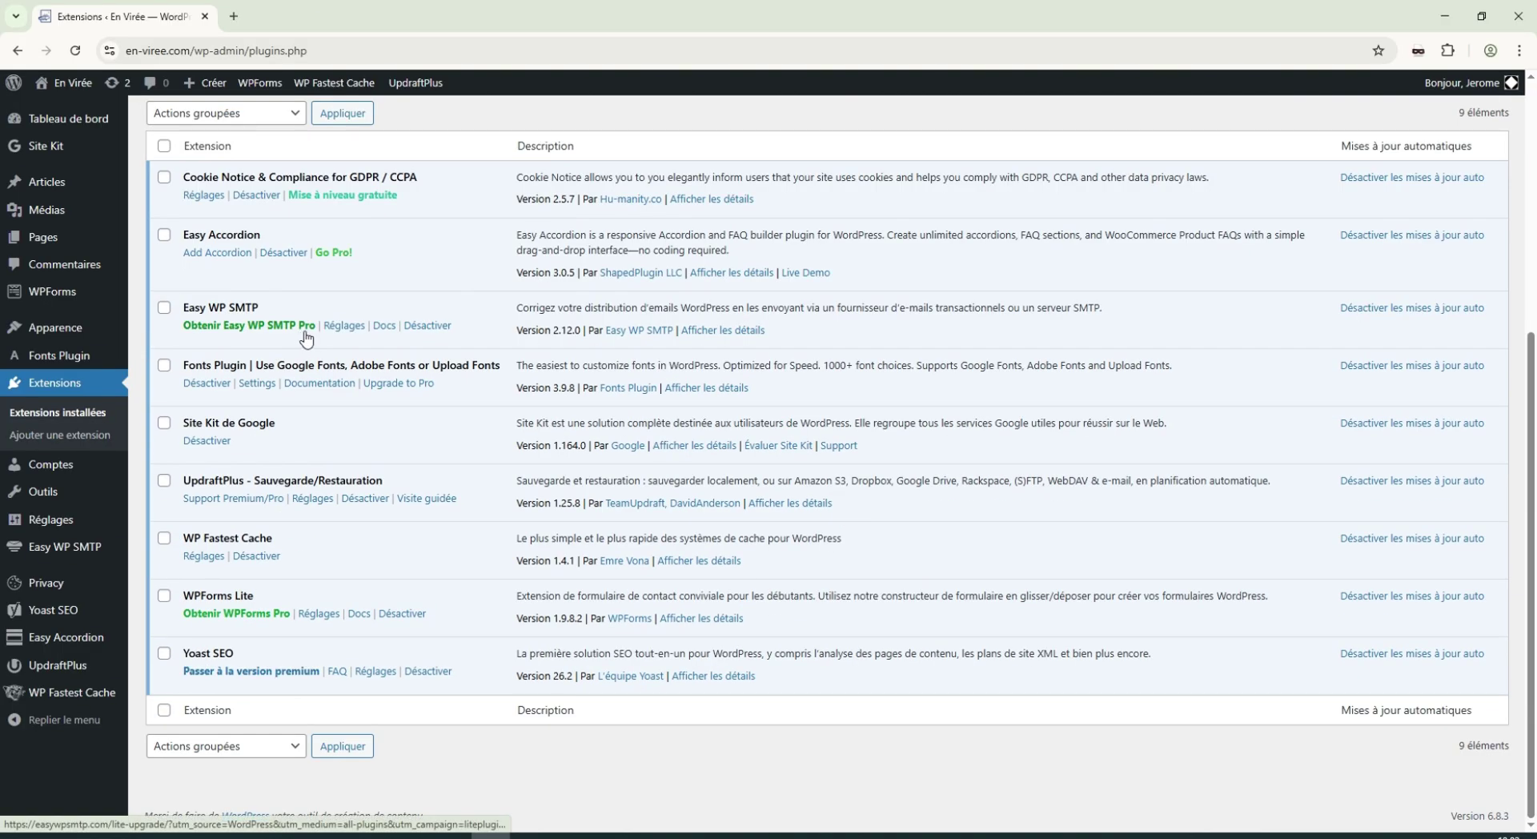
pyautogui.scroll(2, 247, 318)
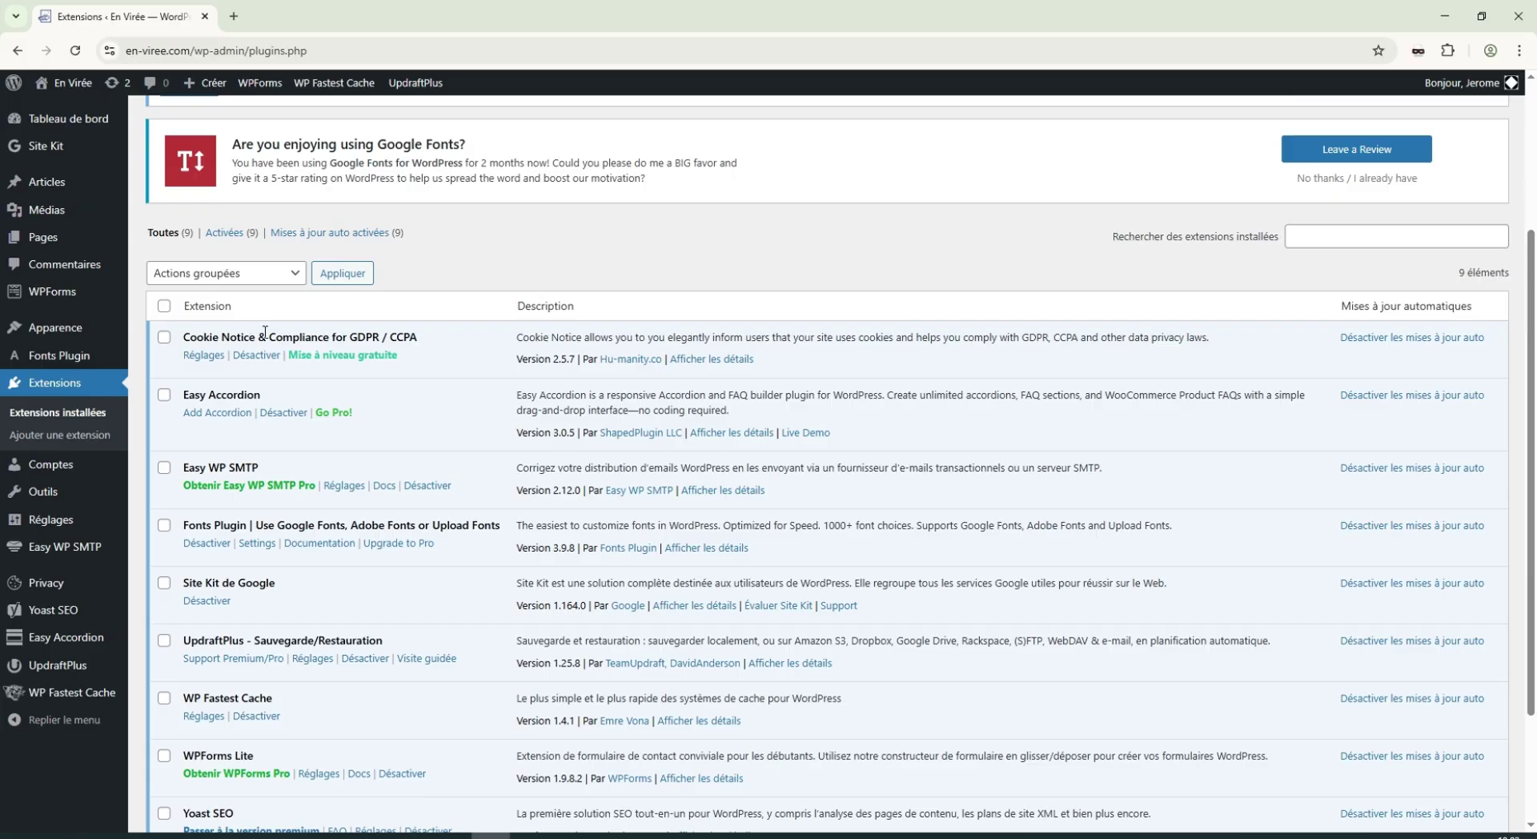
# Review the Cookie Notice & Compliance for GDPR / CCPA and Easy Accordion extensions, highlighting each name in turn.
pyautogui.moveTo(409, 340); pyautogui.dragTo(184, 337)
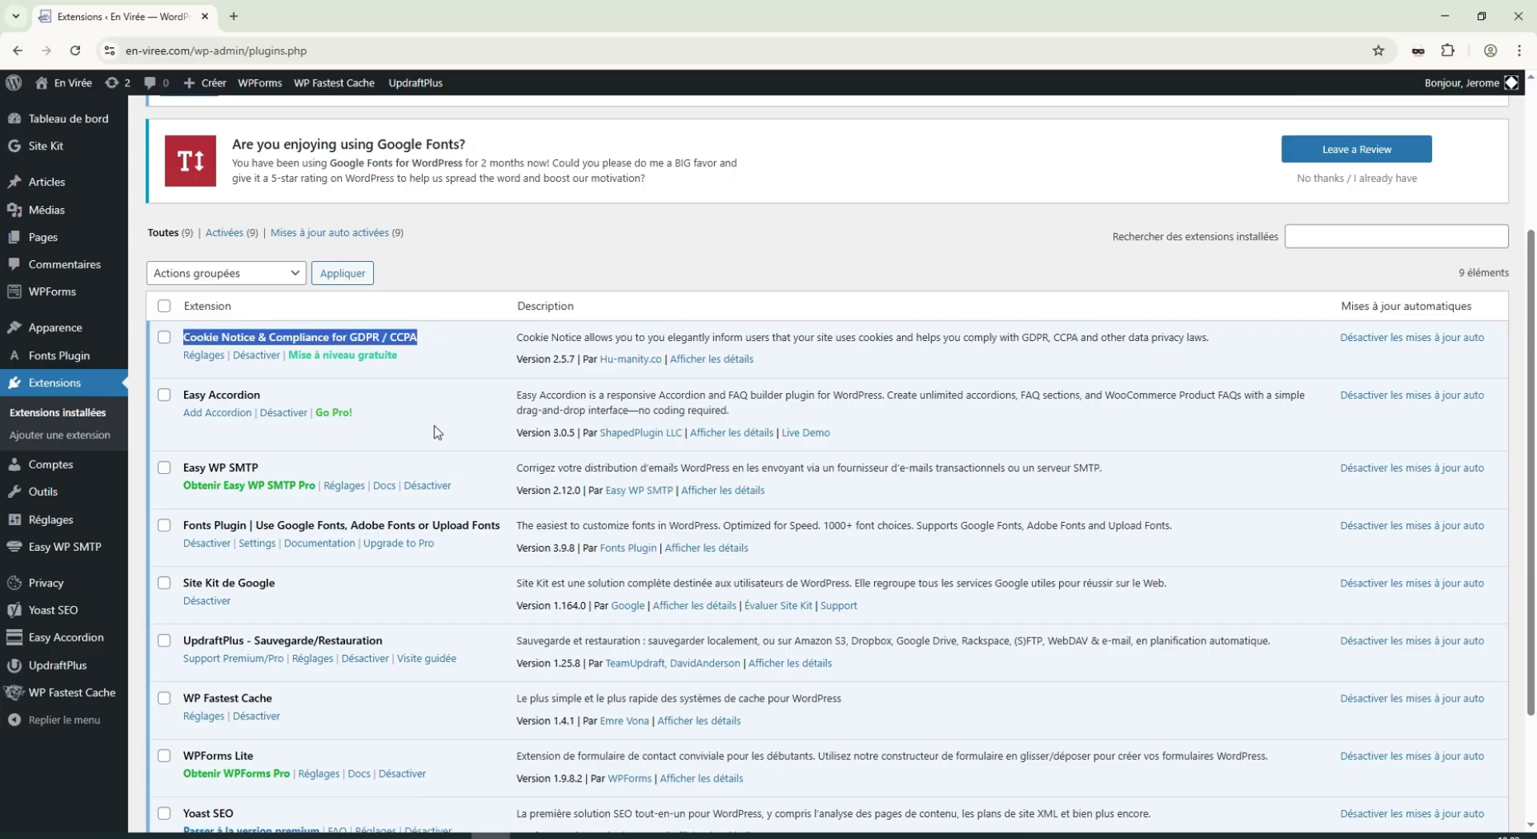
pyautogui.click(433, 430)
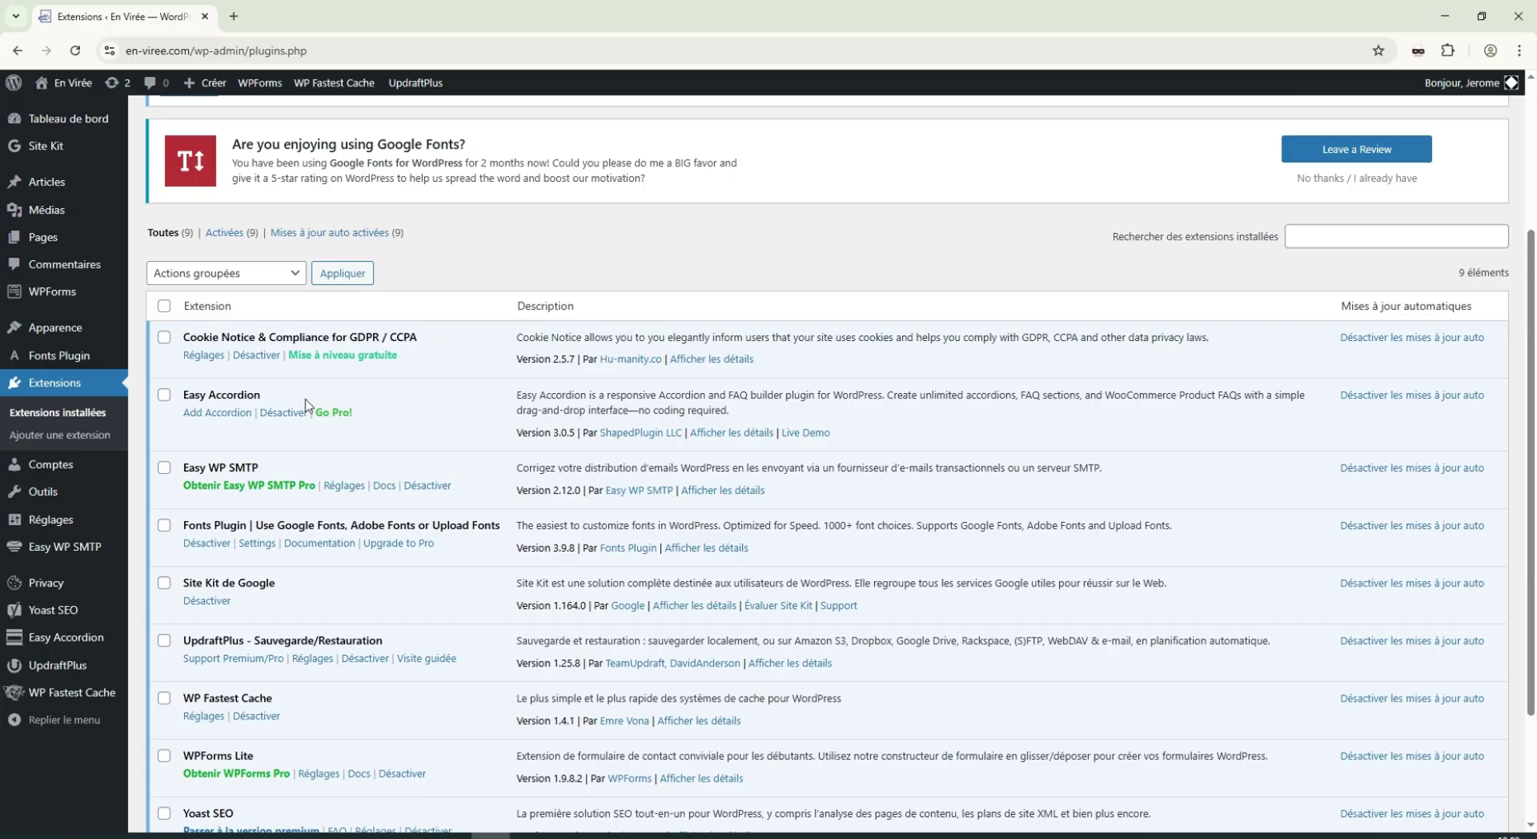
pyautogui.tripleClick(220, 392)
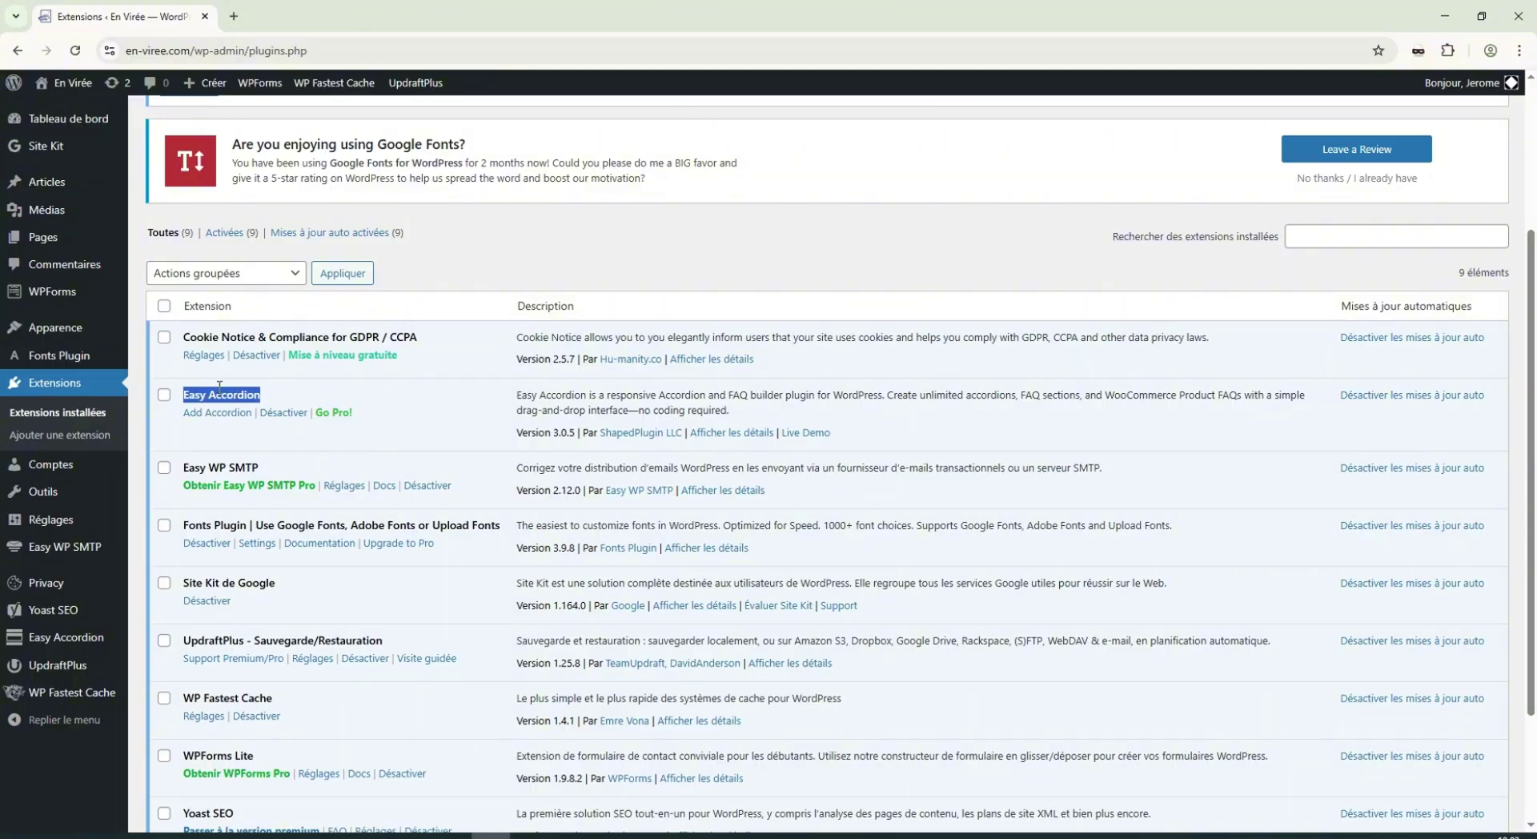
pyautogui.scroll(-1, 277, 421)
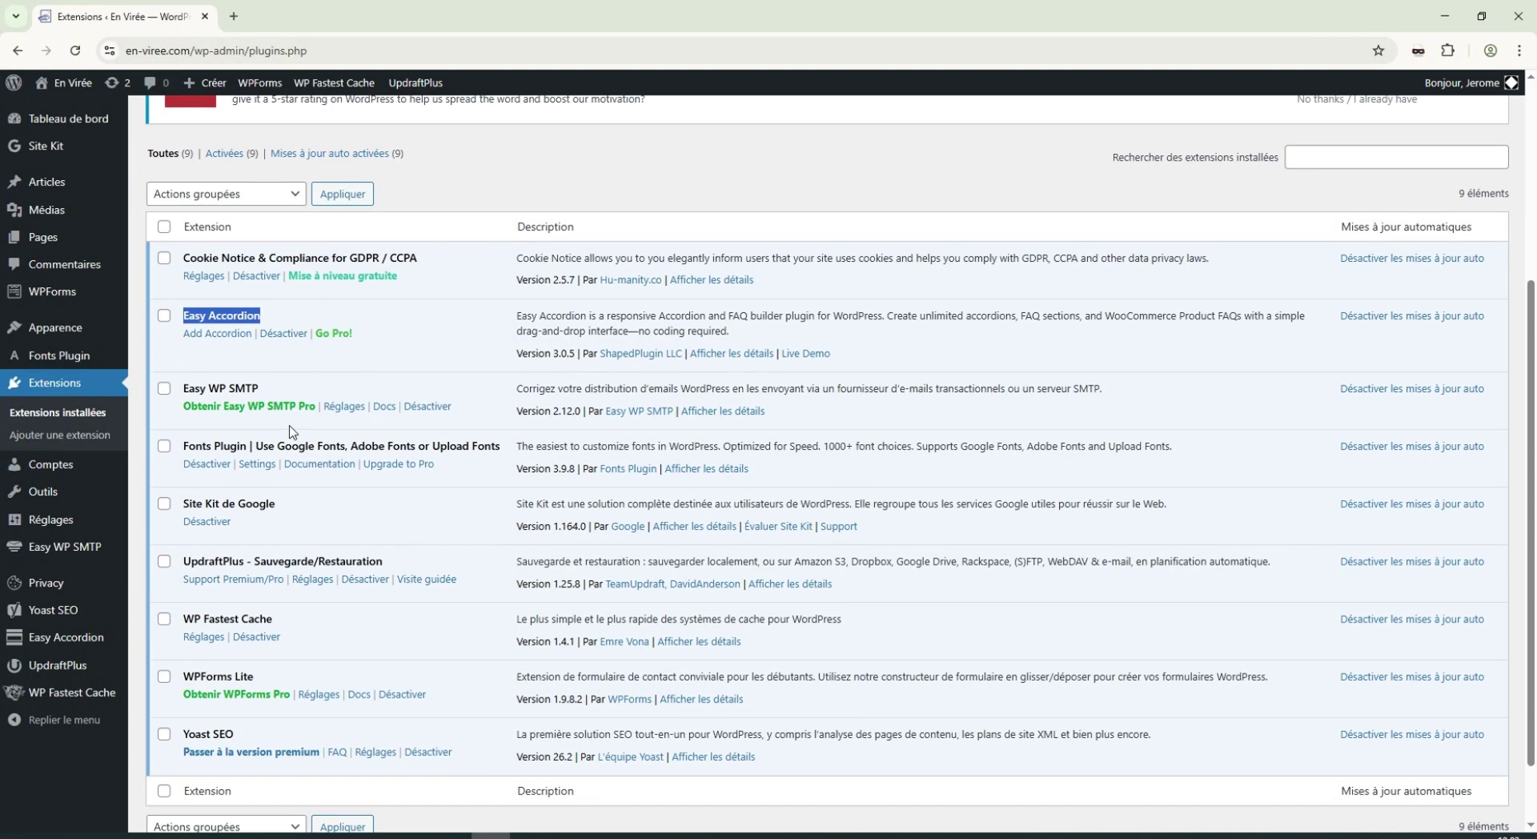
pyautogui.click(291, 381)
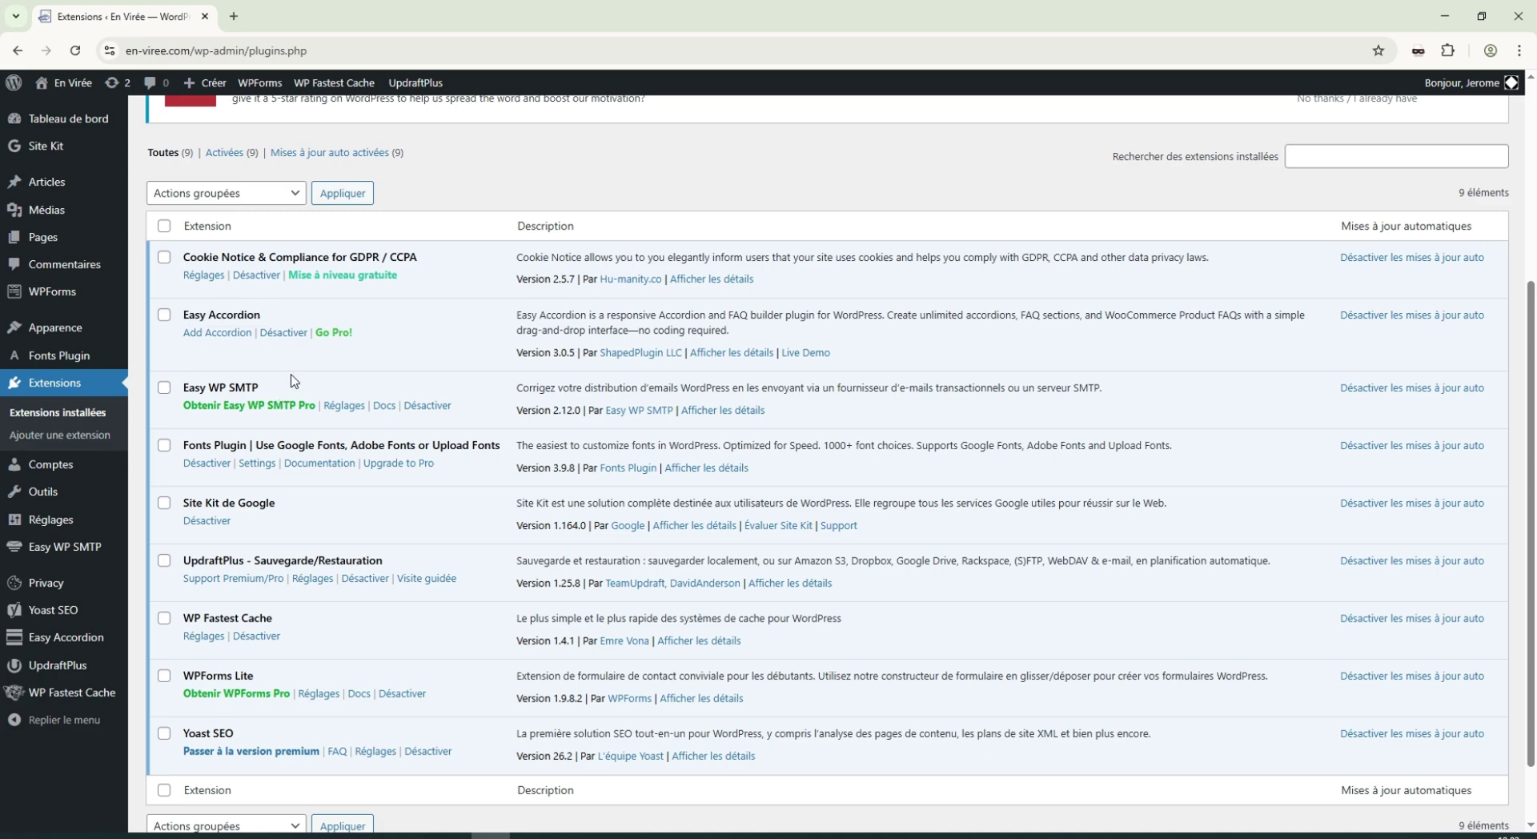
# Review the Easy WP SMTP, Fonts Plugin and Site Kit de Google extensions, highlighting each name in turn.
pyautogui.moveTo(261, 387); pyautogui.dragTo(186, 392)
pyautogui.tripleClick(198, 387)
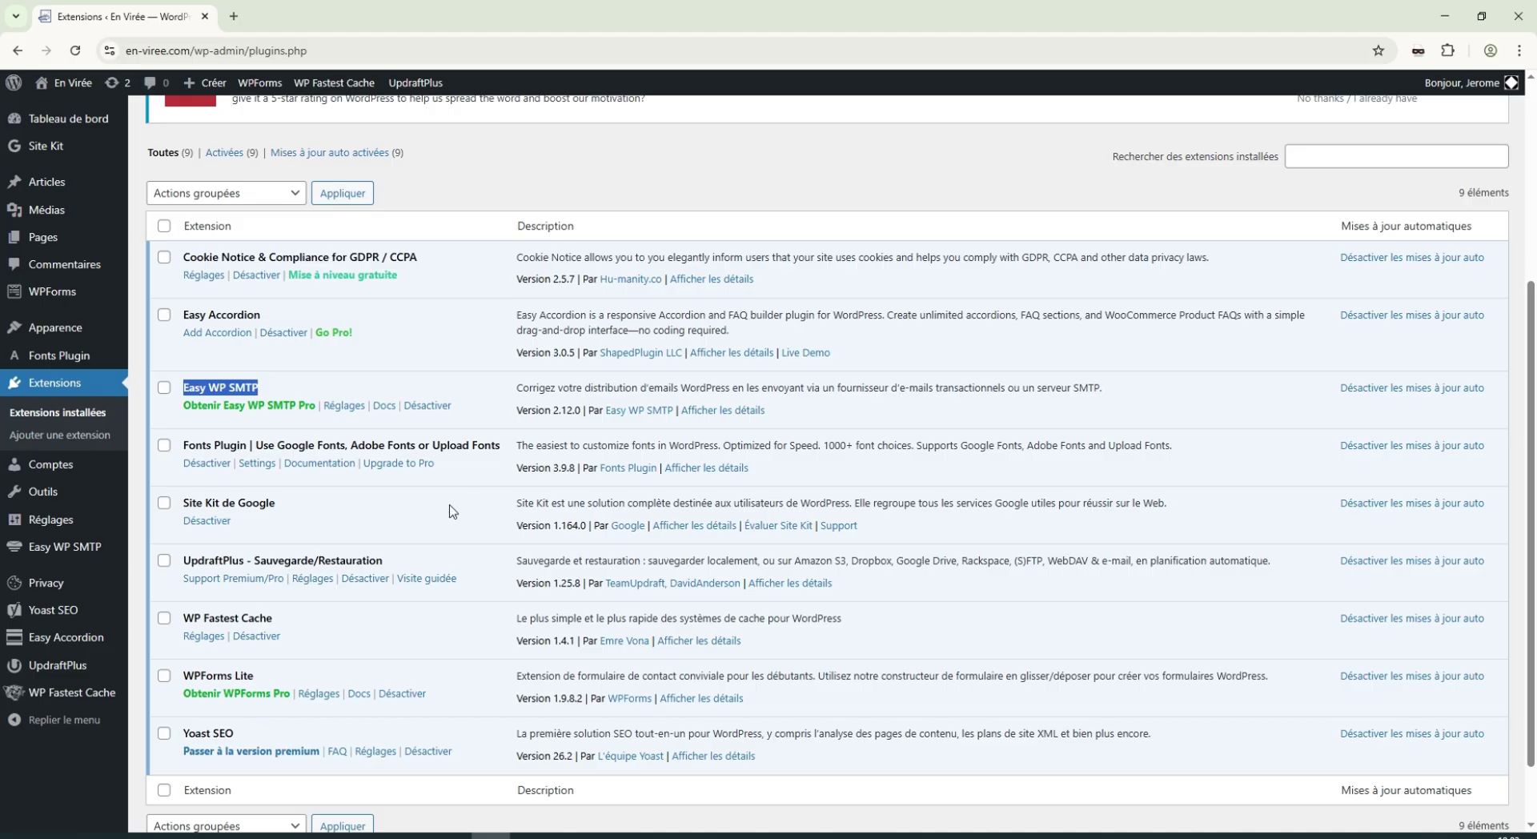
pyautogui.moveTo(195, 445); pyautogui.dragTo(510, 450)
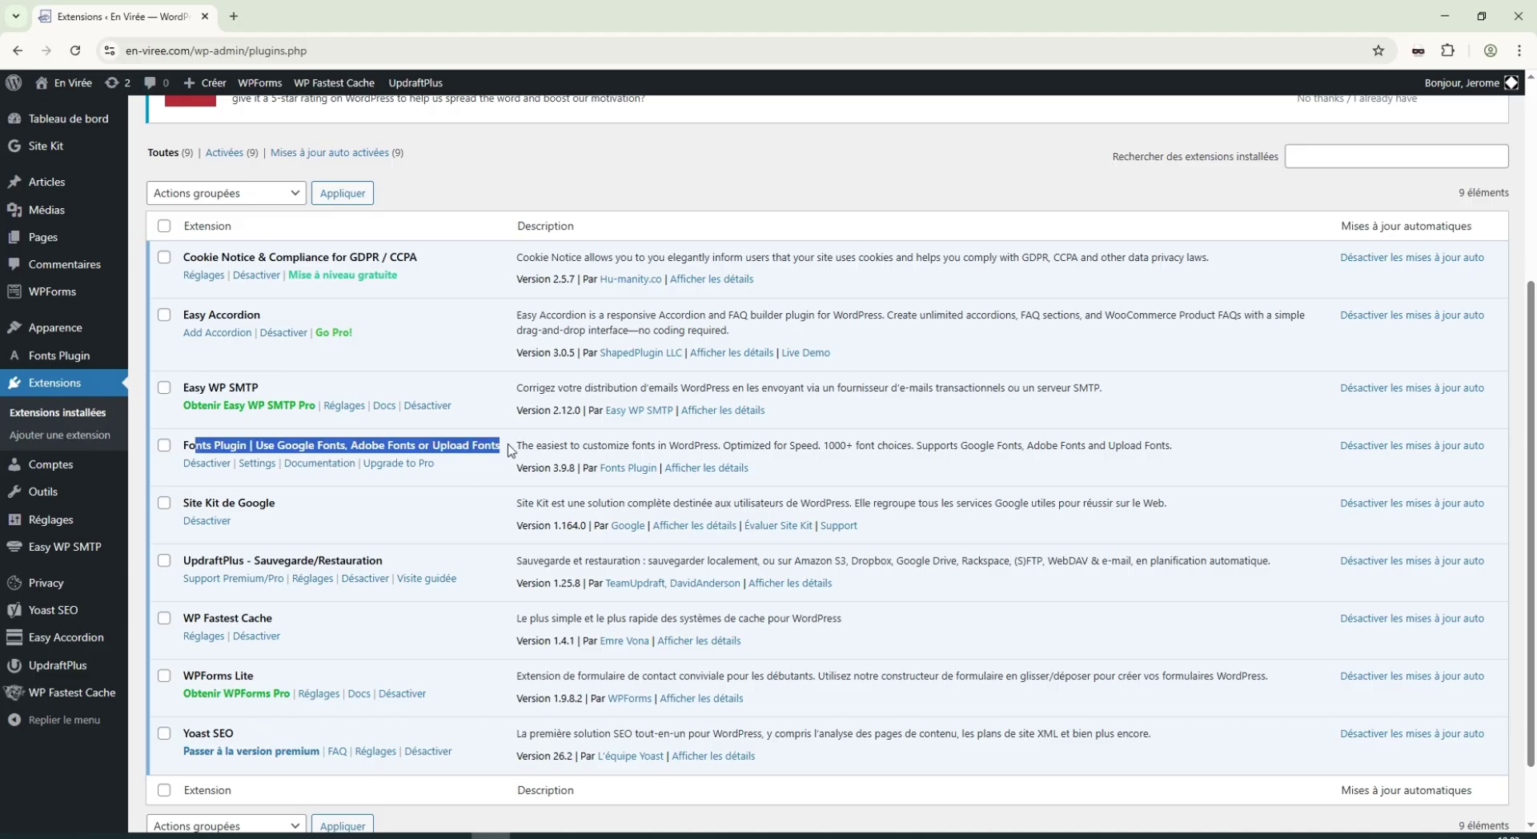
pyautogui.tripleClick(454, 445)
pyautogui.tripleClick(228, 502)
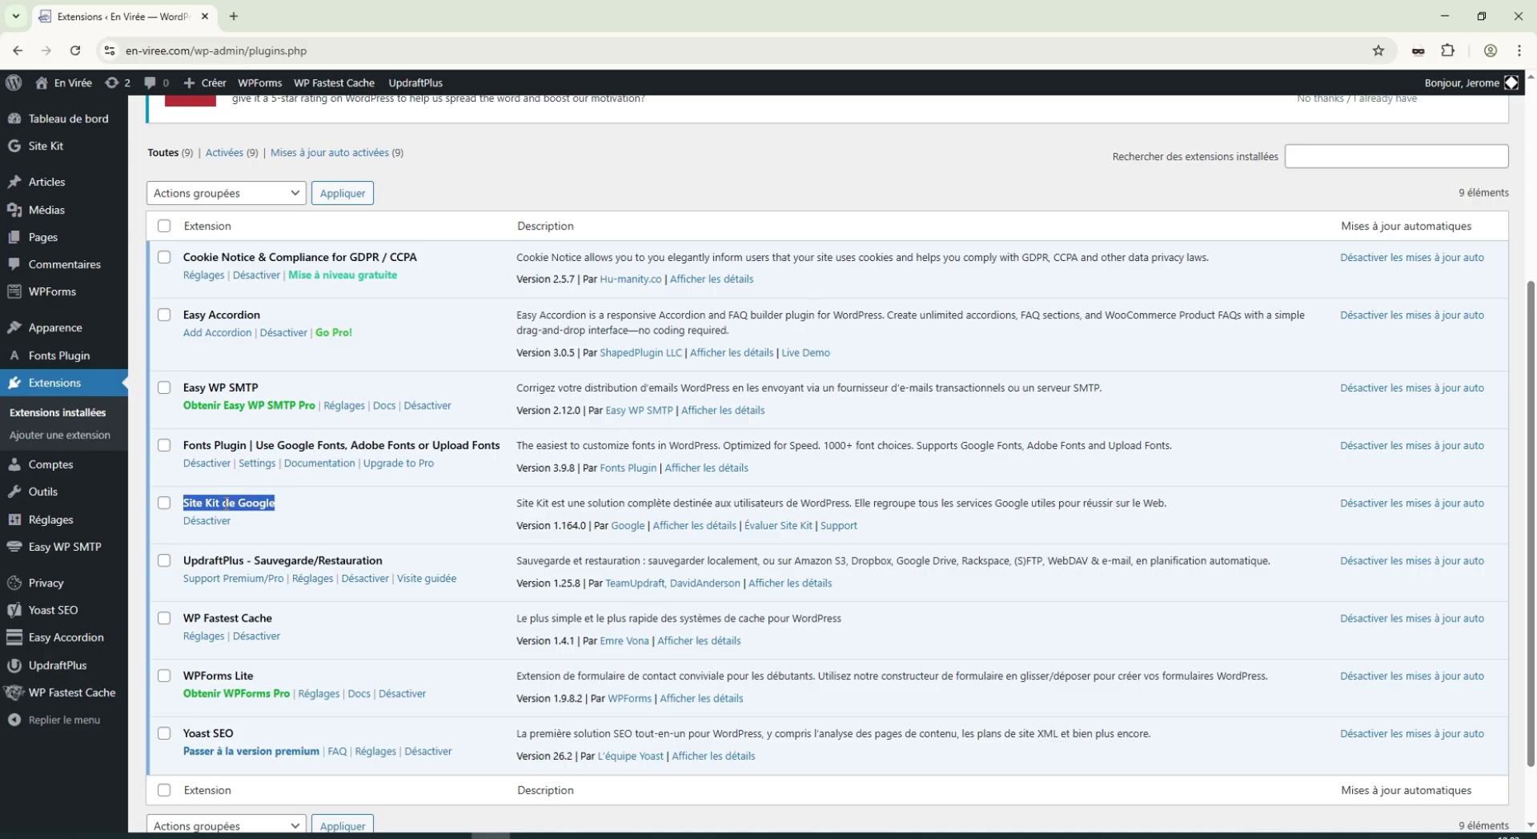
# Review the UpdraftPlus, WP Fastest Cache and WPForms Lite extensions by highlighting their names, and highlight Easy WP SMTP again.
pyautogui.scroll(-2, 357, 504)
pyautogui.keyDown('shift'); pyautogui.click(141, 469); pyautogui.keyUp('shift')
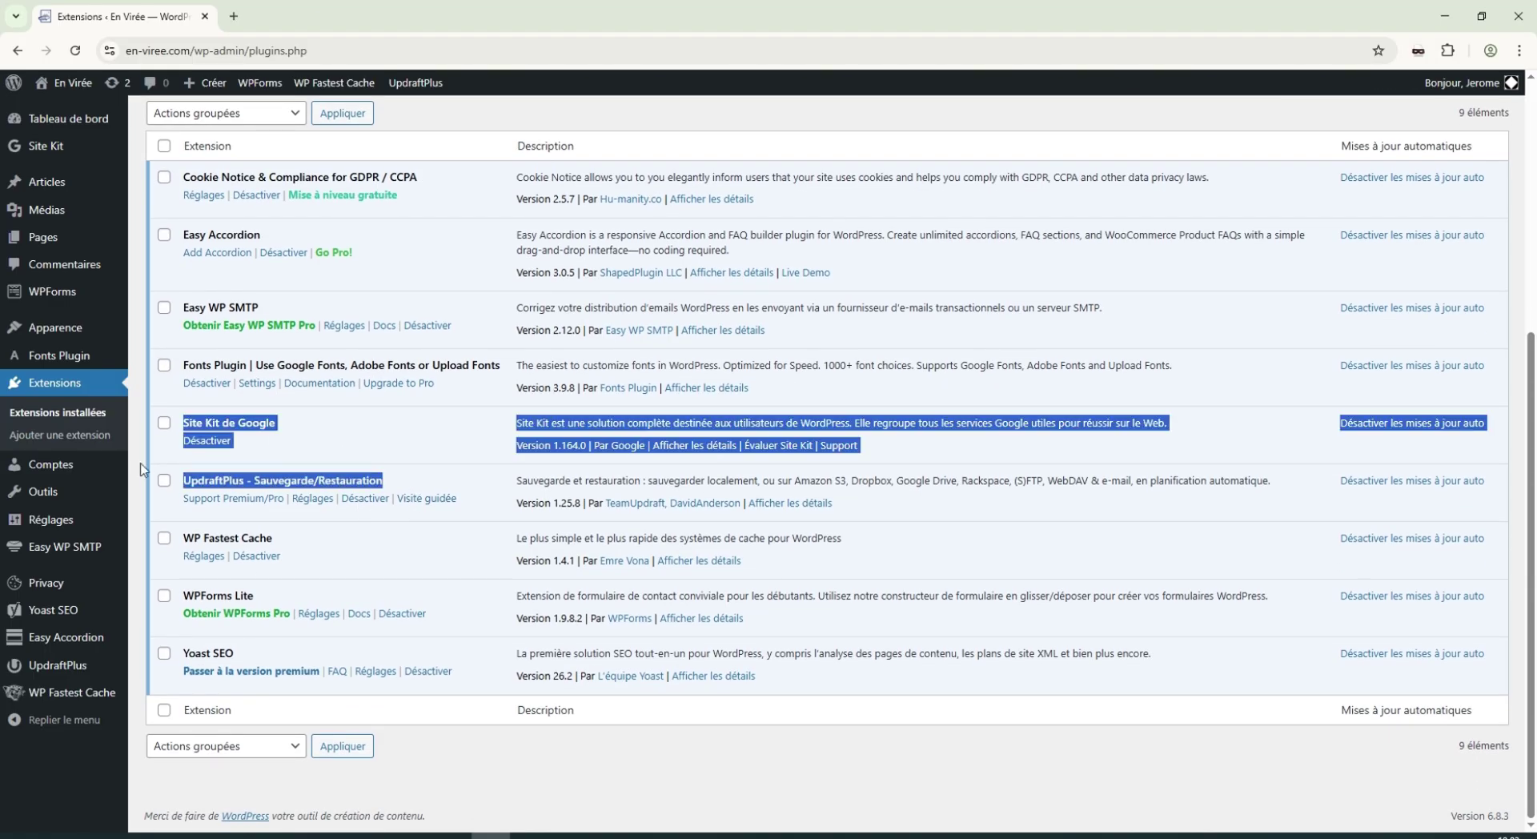
pyautogui.tripleClick(188, 474)
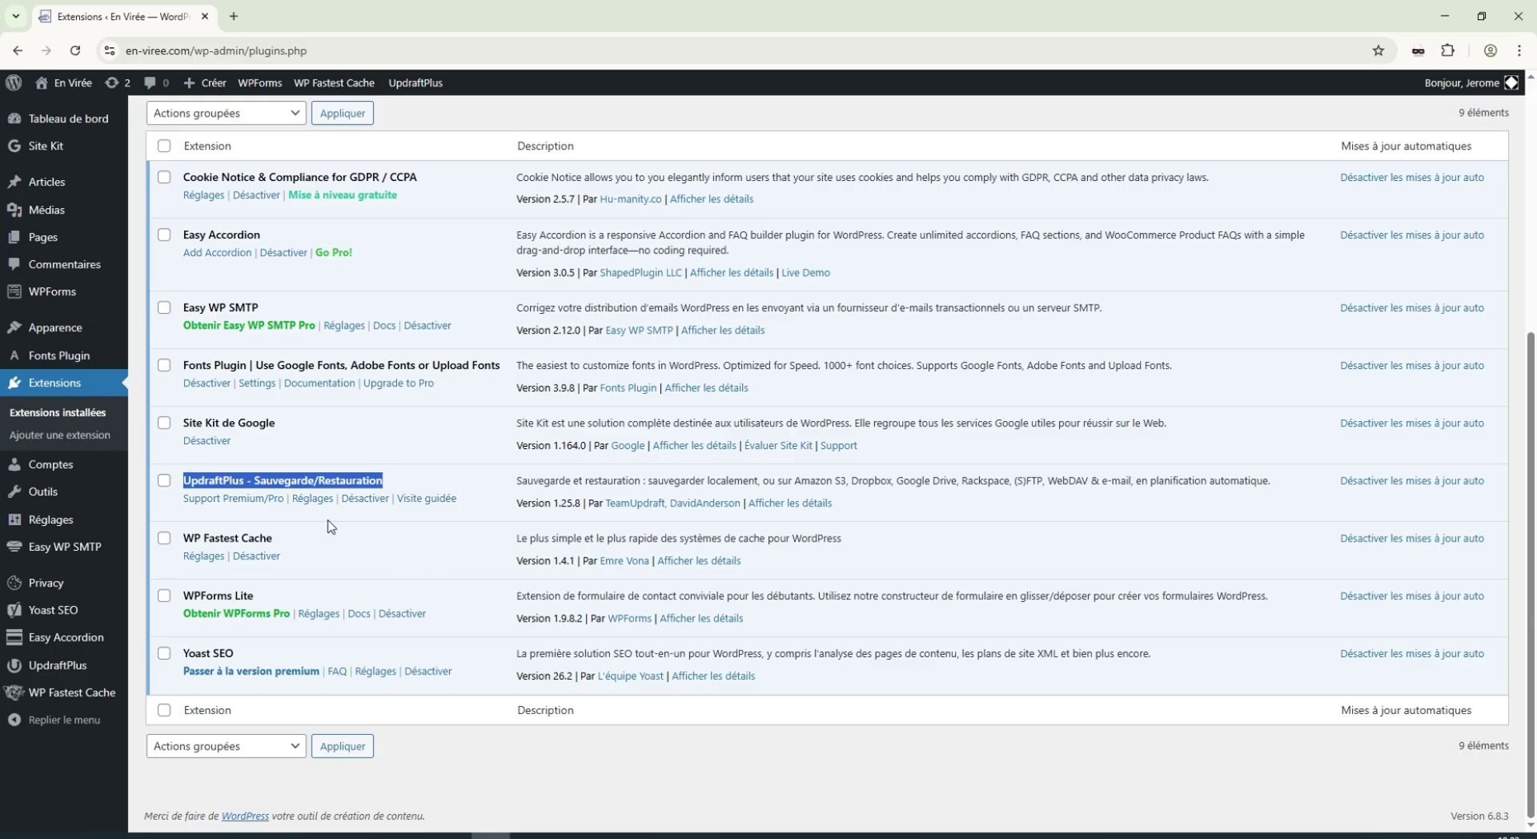
pyautogui.moveTo(285, 541); pyautogui.dragTo(169, 544)
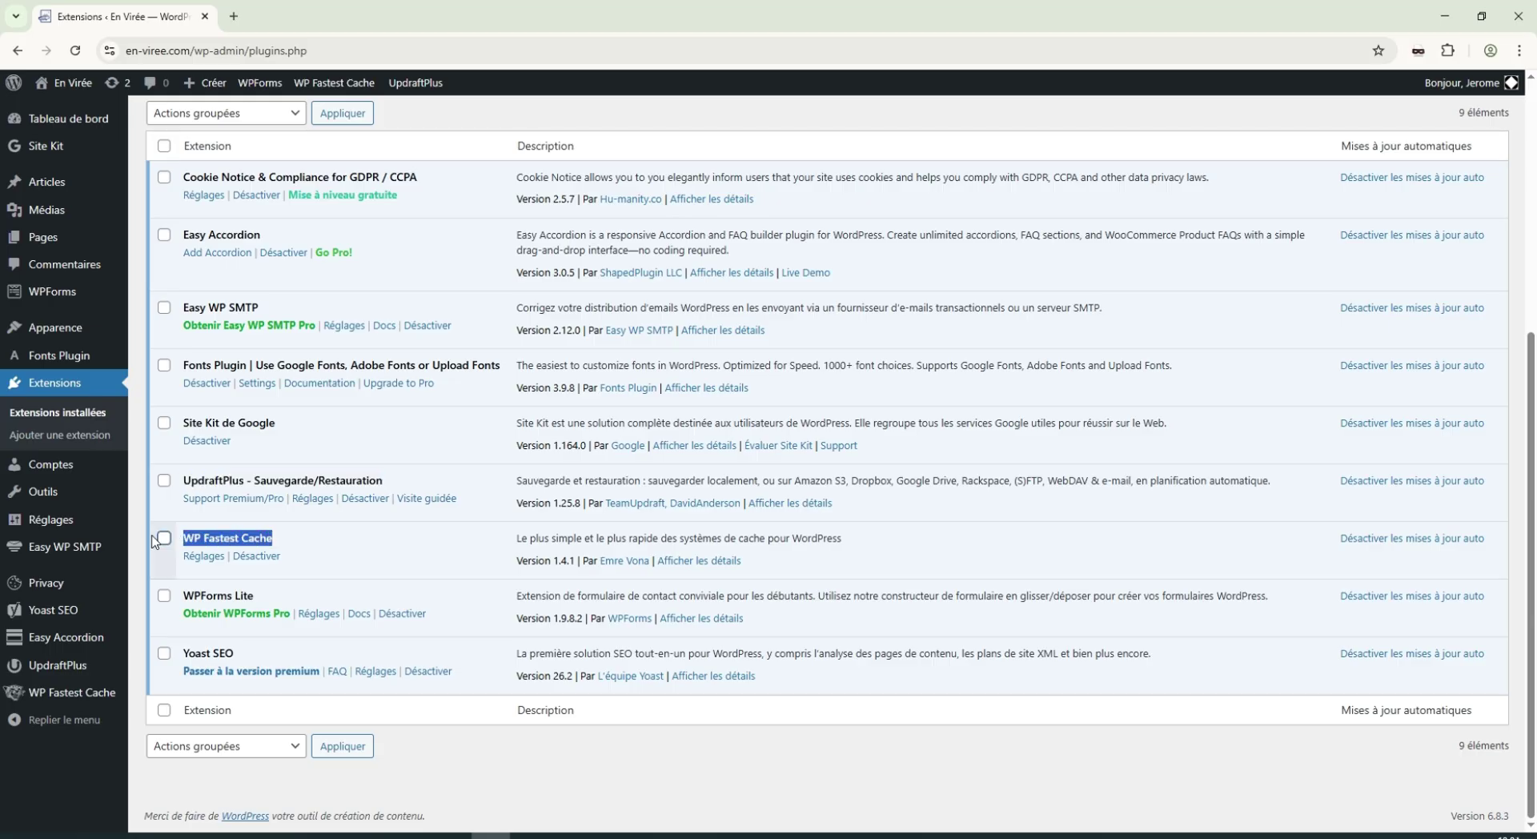
pyautogui.click(173, 545)
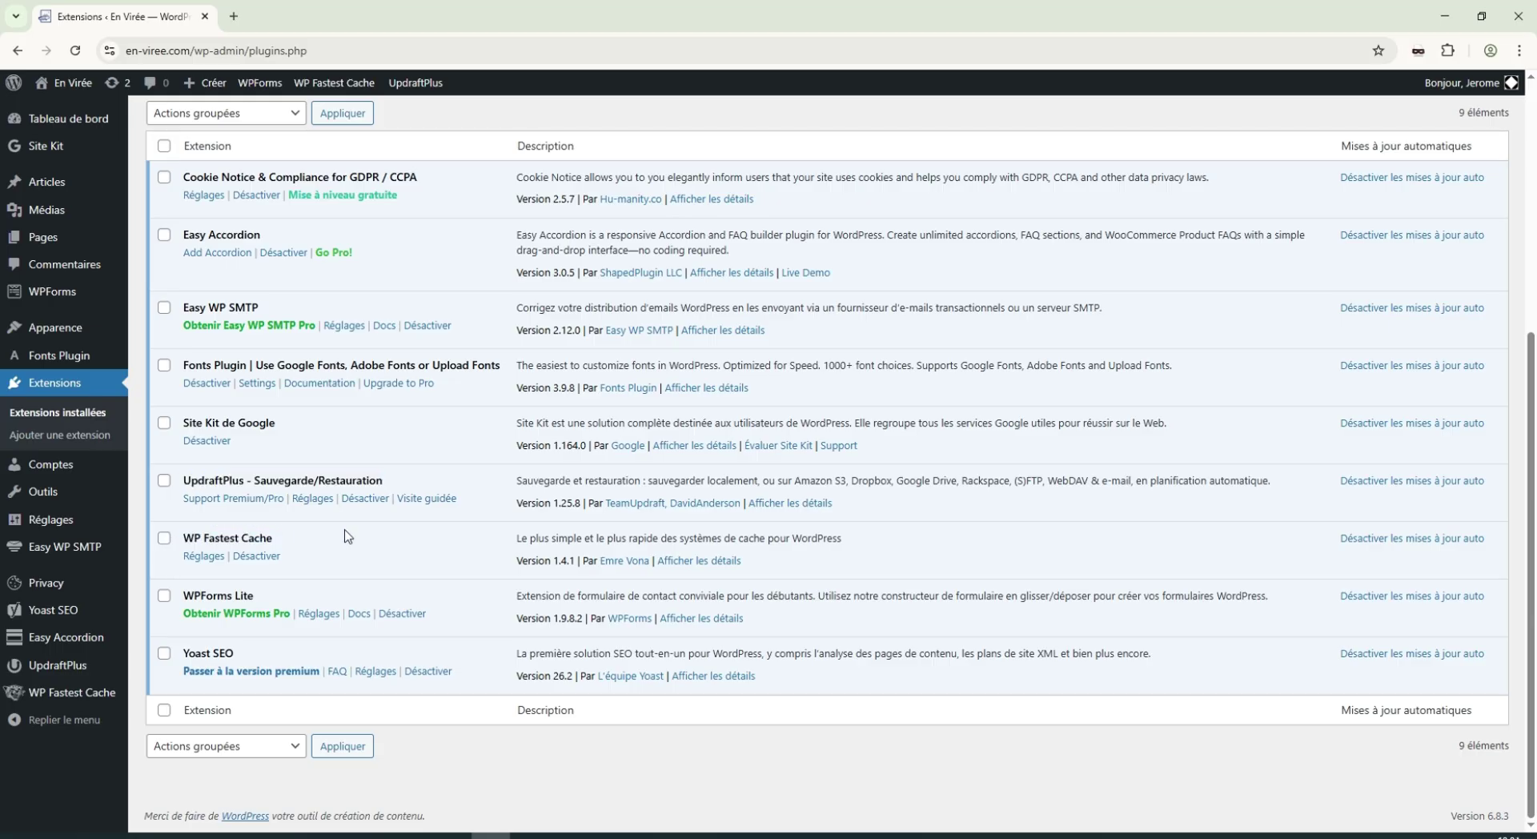
pyautogui.moveTo(258, 597); pyautogui.dragTo(189, 602)
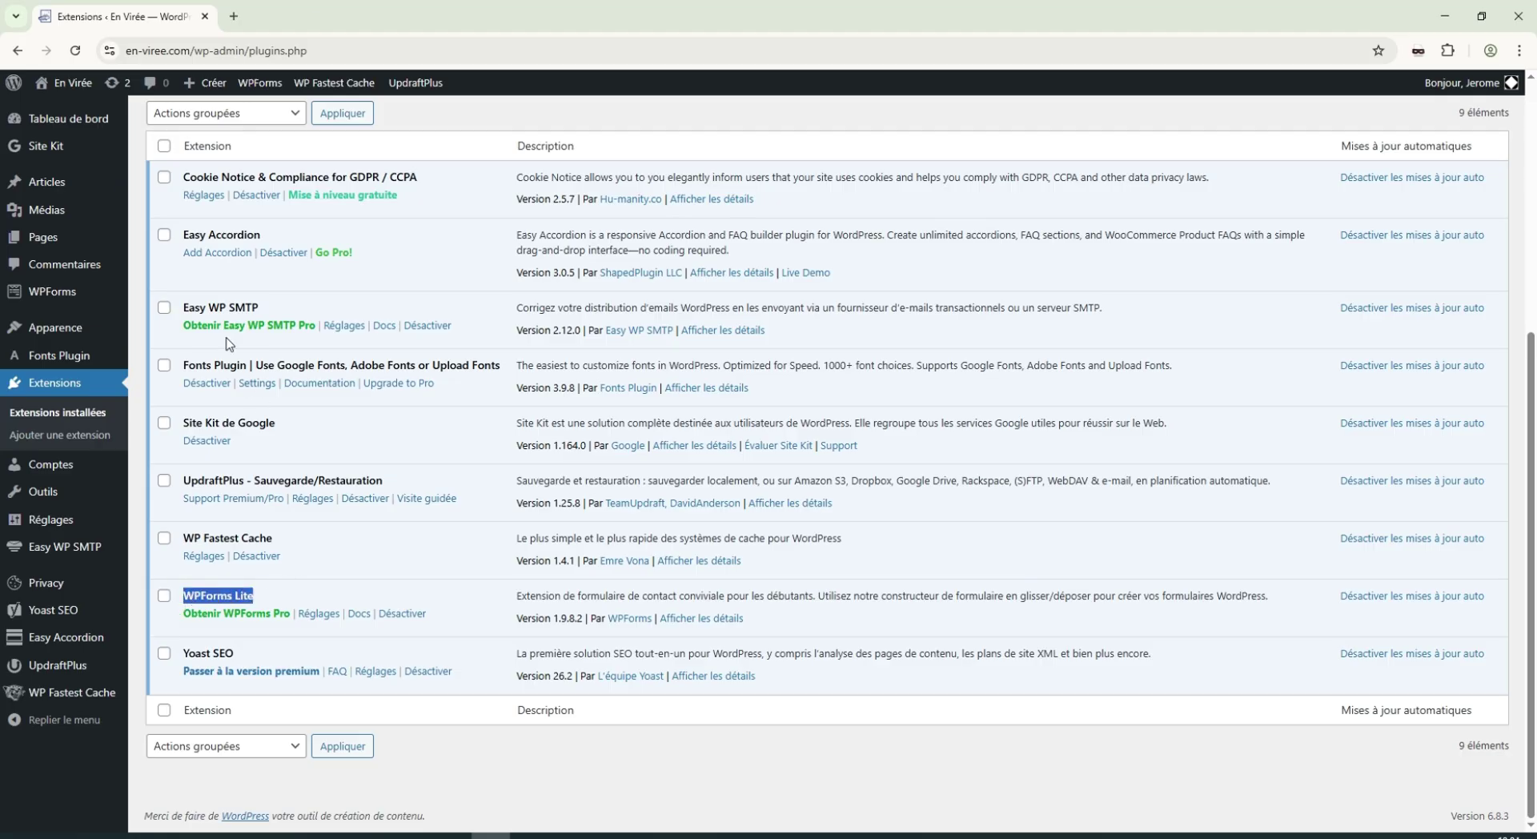
pyautogui.moveTo(261, 305); pyautogui.dragTo(166, 310)
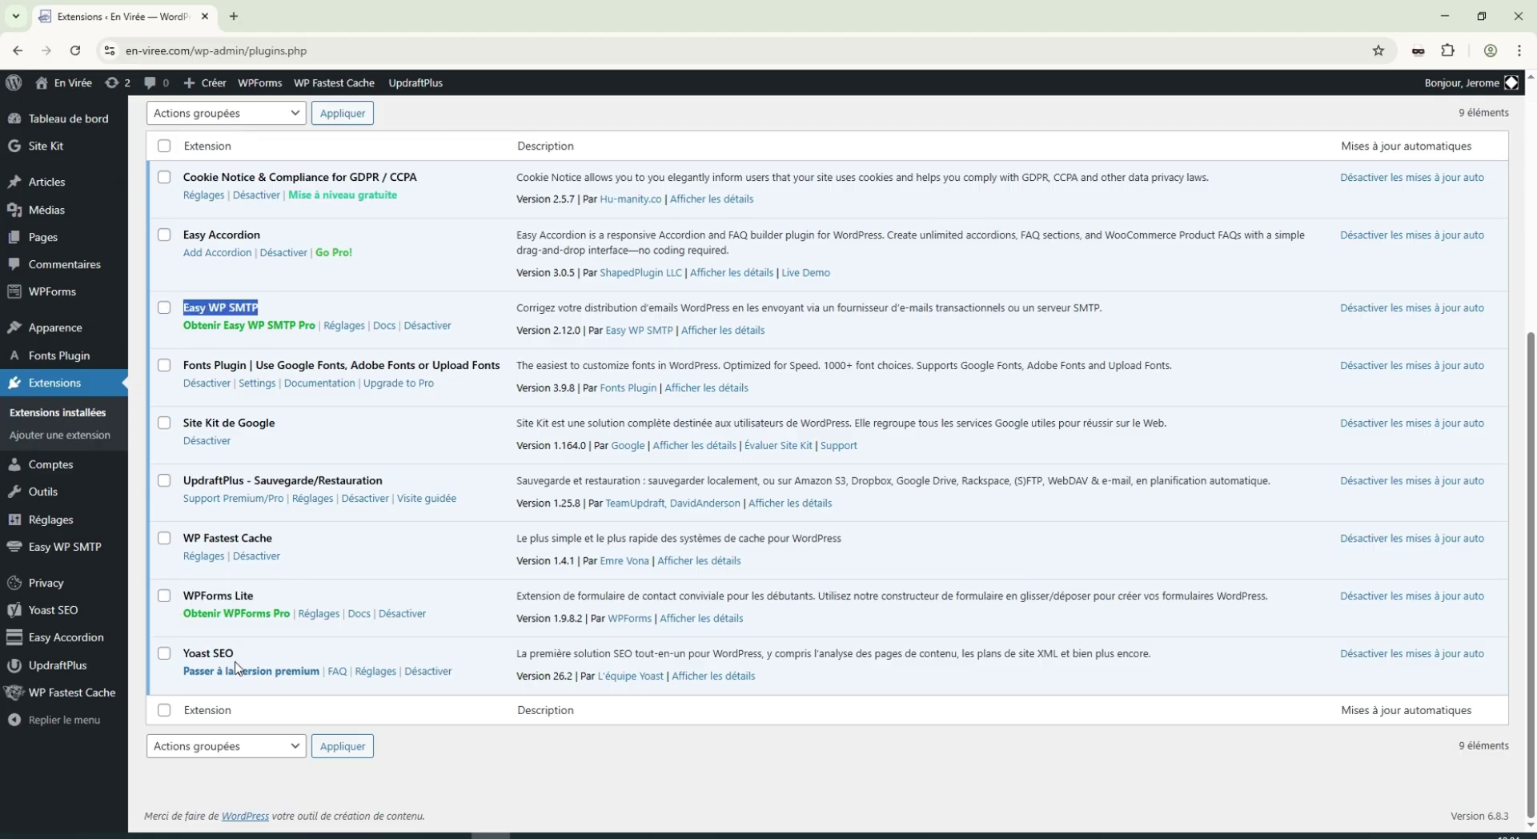
# Highlight the Yoast SEO extension's name and open the Accueil page for editing from the list of all pages.
pyautogui.moveTo(237, 653); pyautogui.dragTo(184, 661)
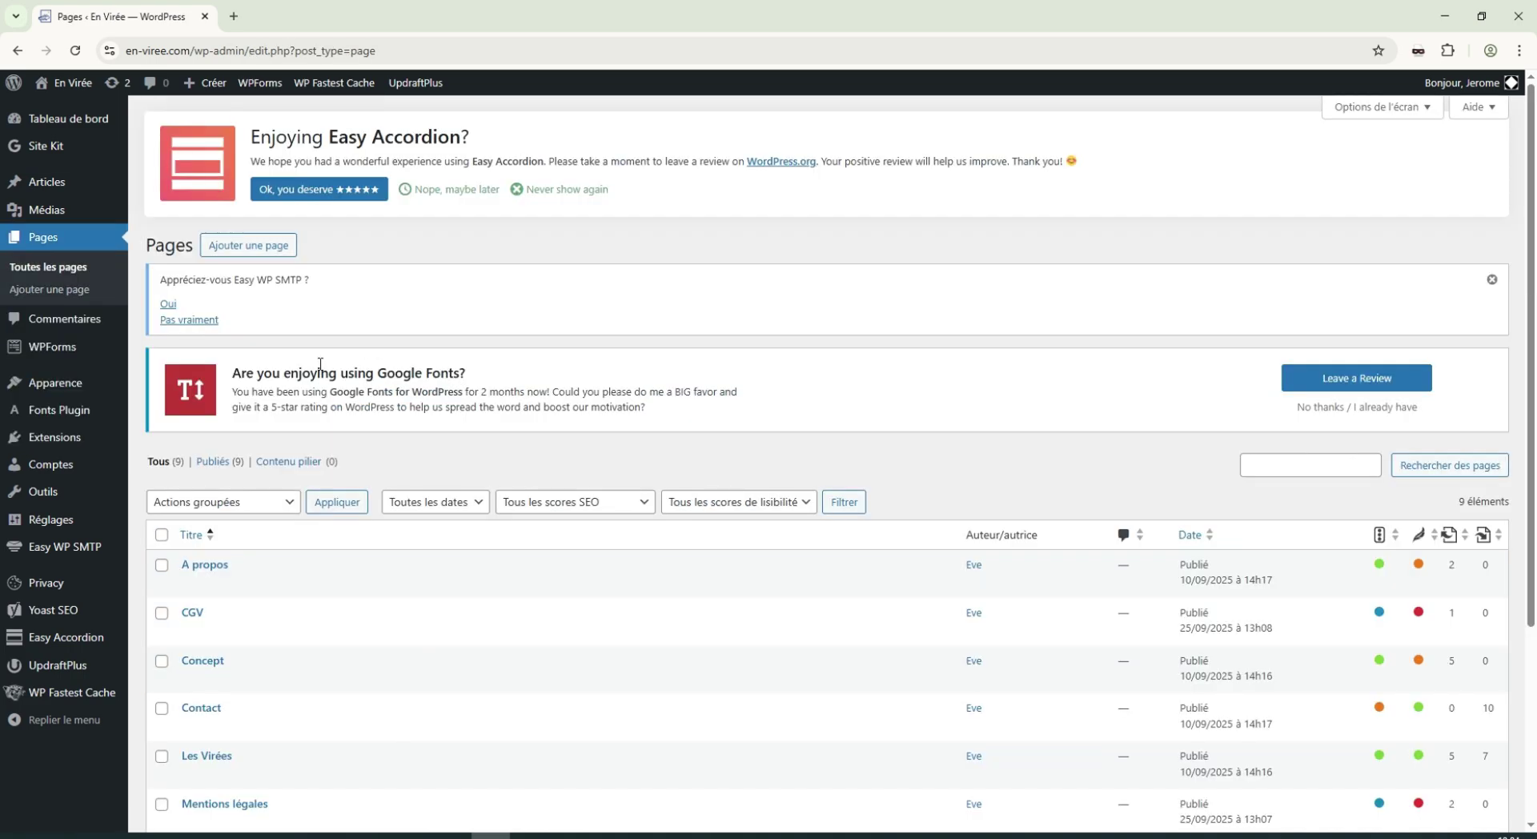
pyautogui.scroll(-3, 320, 364)
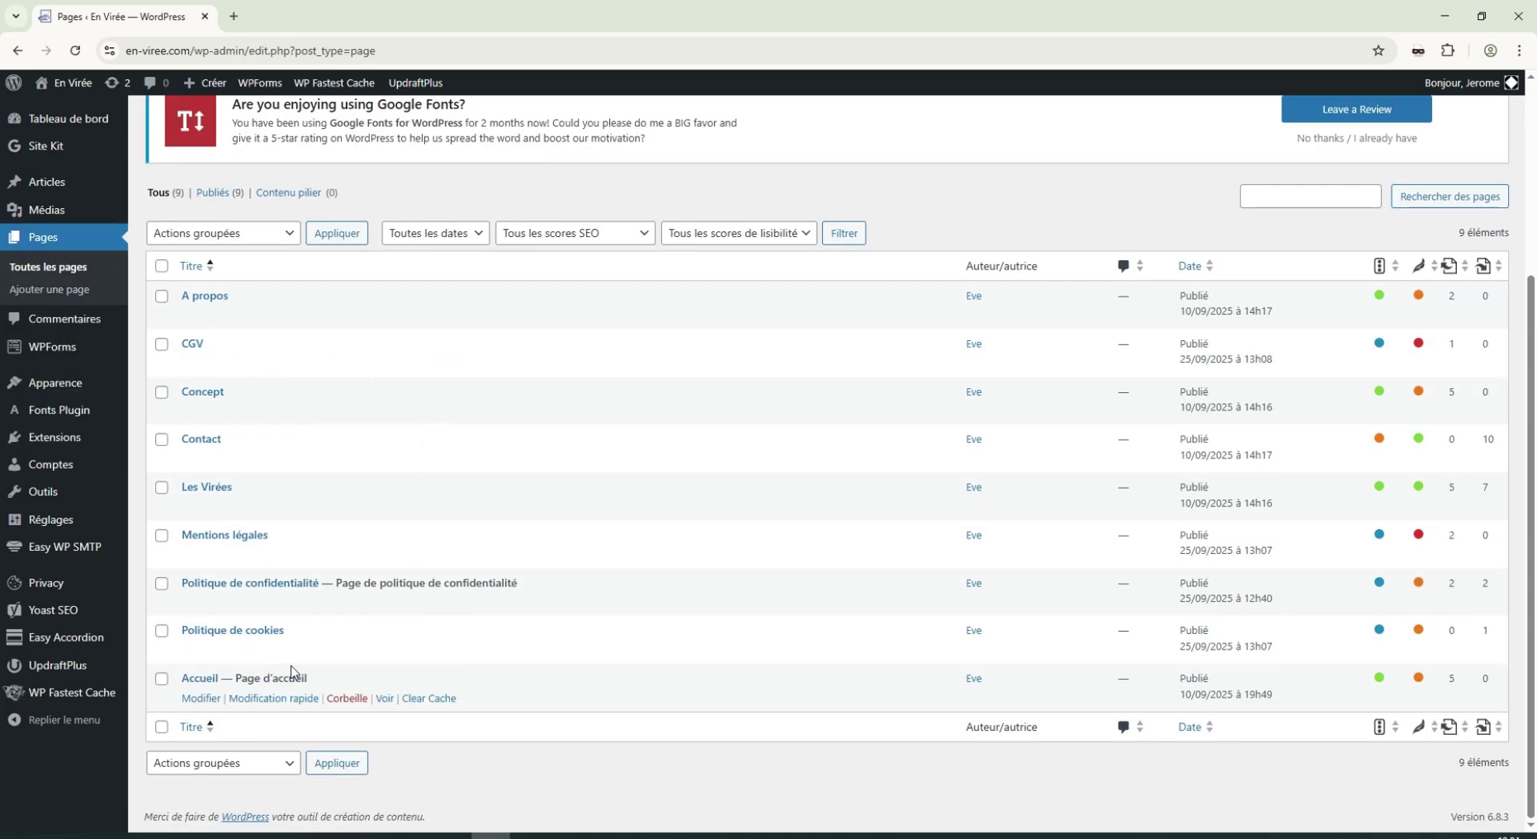
pyautogui.click(201, 698)
# Display the Yoast SEO readability analysis of the Accueil page and highlight the title of the Virée Détente card.
pyautogui.click(1378, 94)
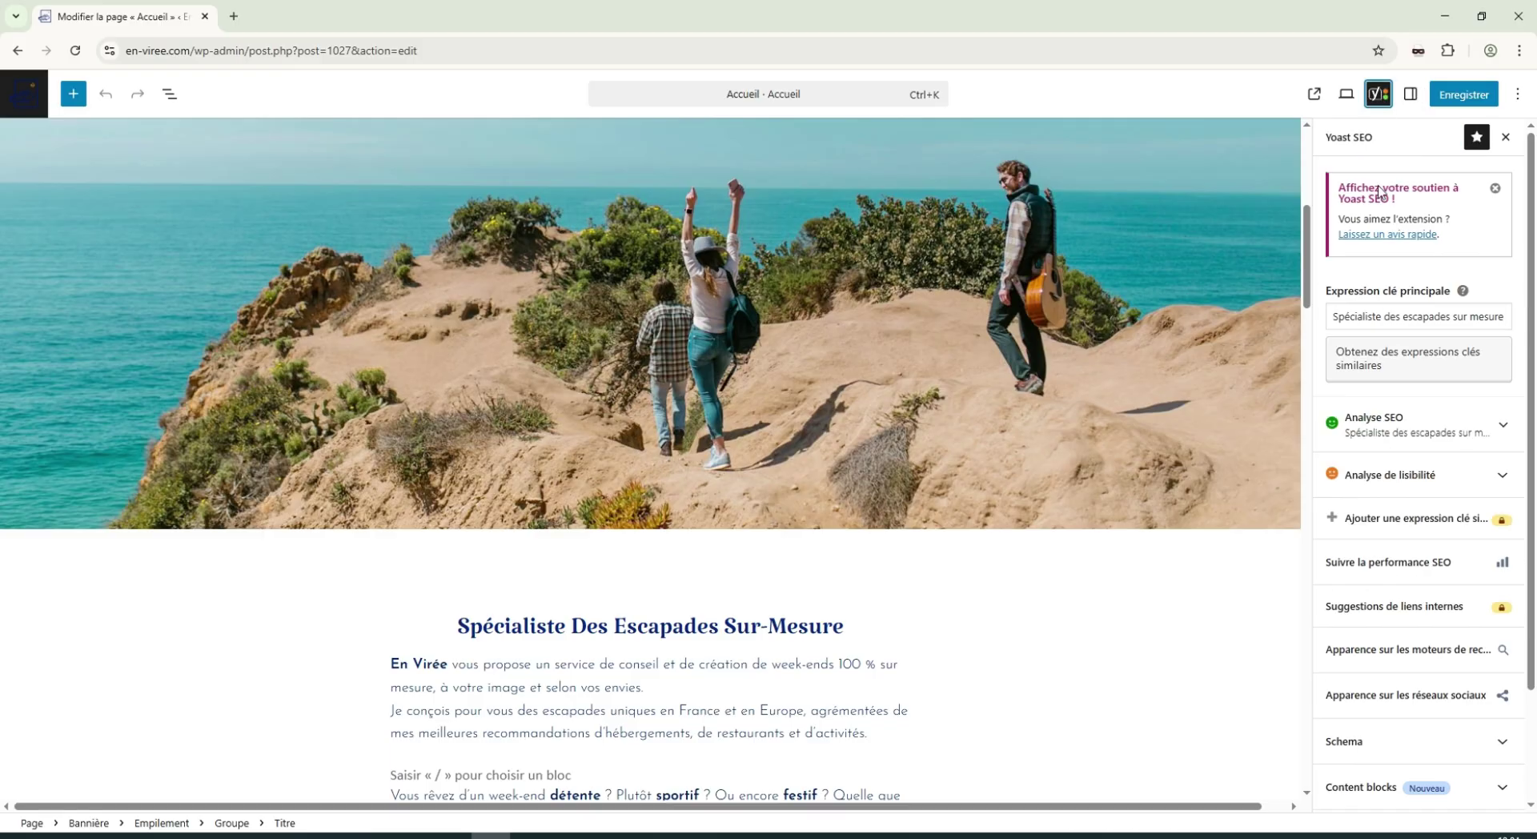
pyautogui.click(1483, 477)
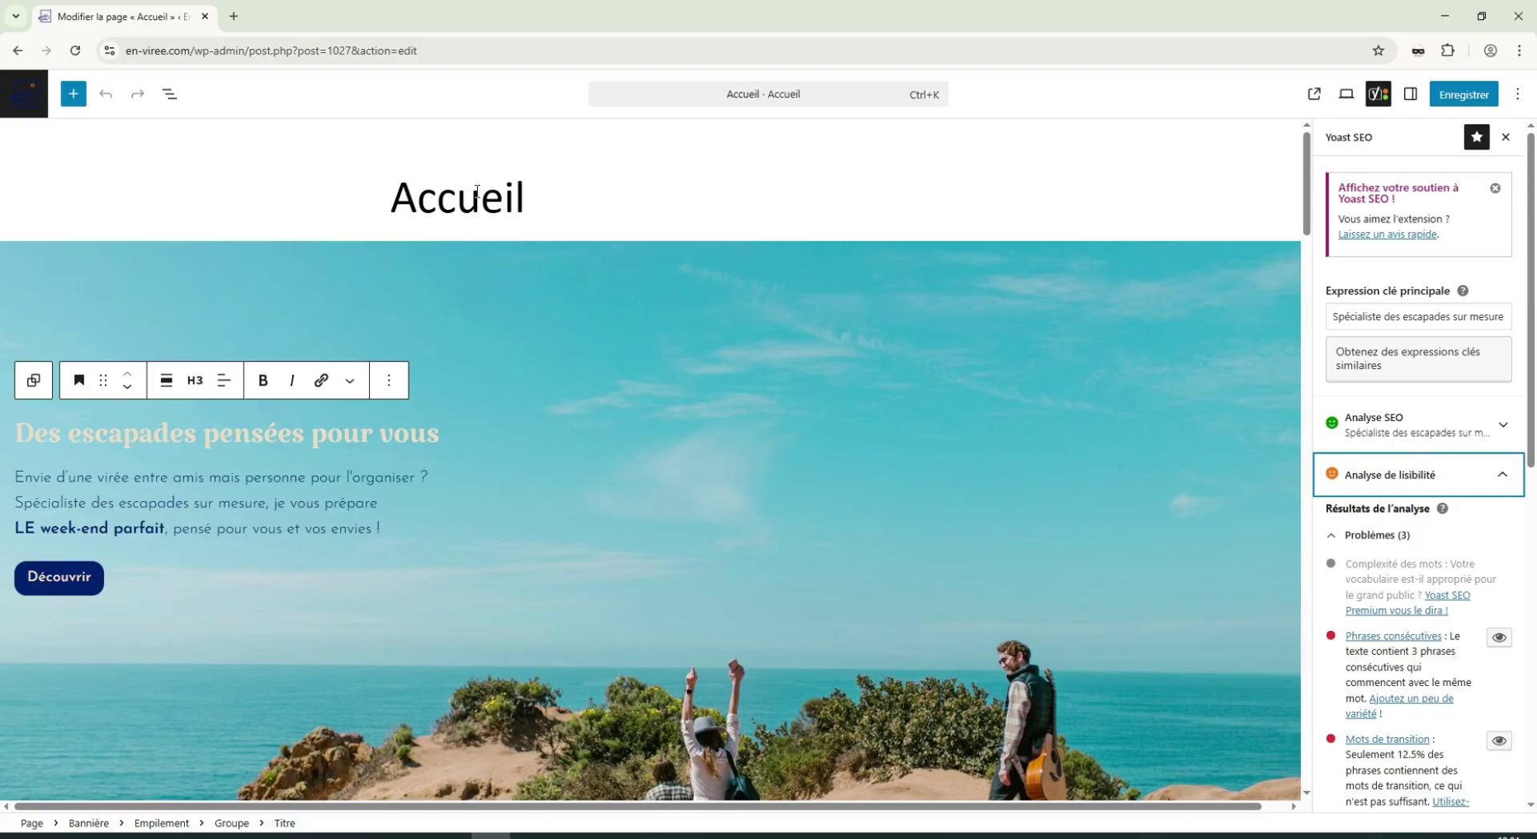
pyautogui.scroll(-10, 404, 444)
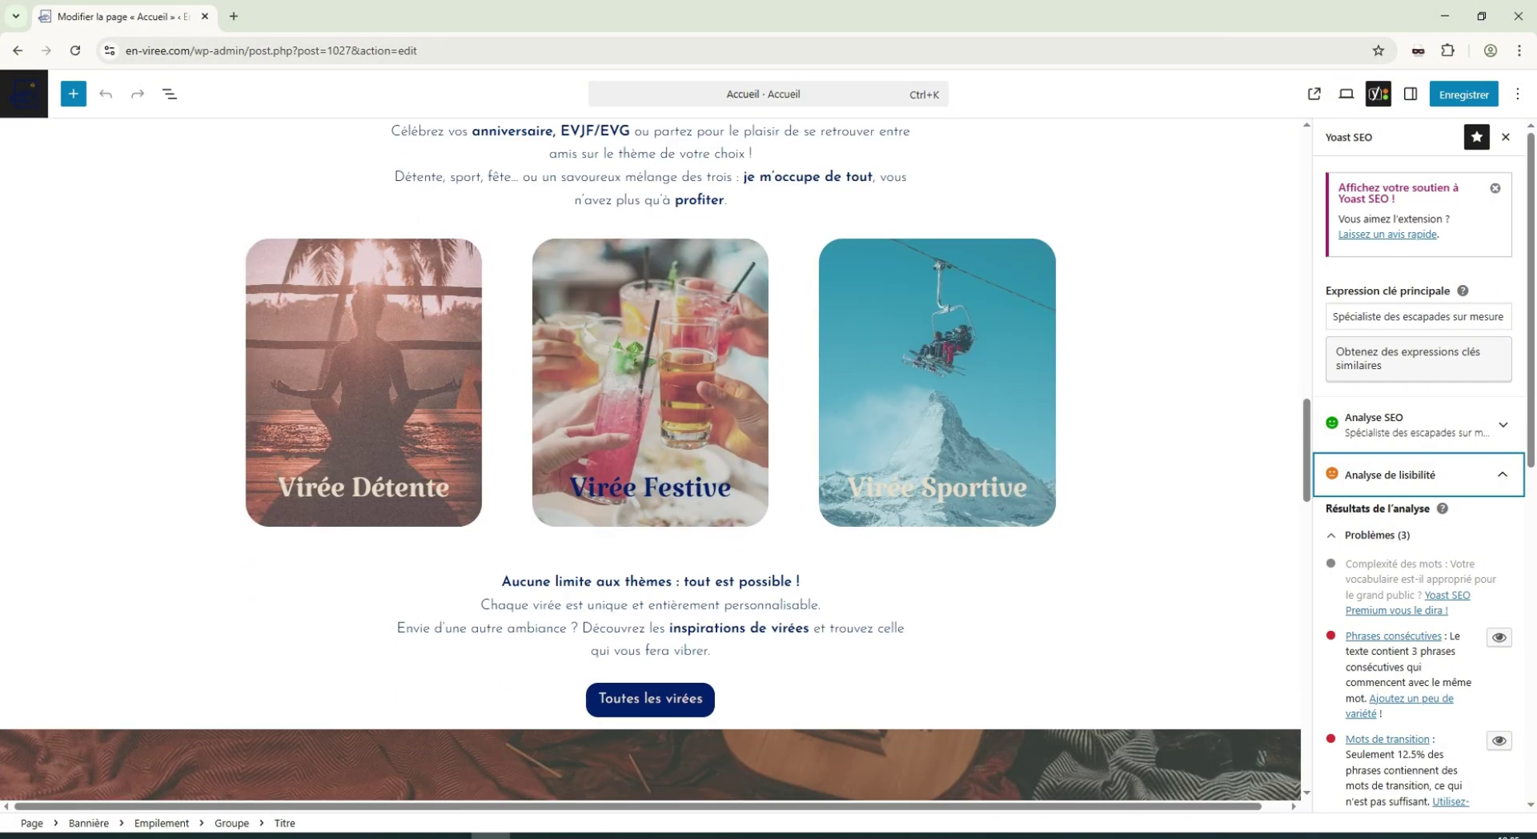
pyautogui.moveTo(285, 498); pyautogui.dragTo(452, 492)
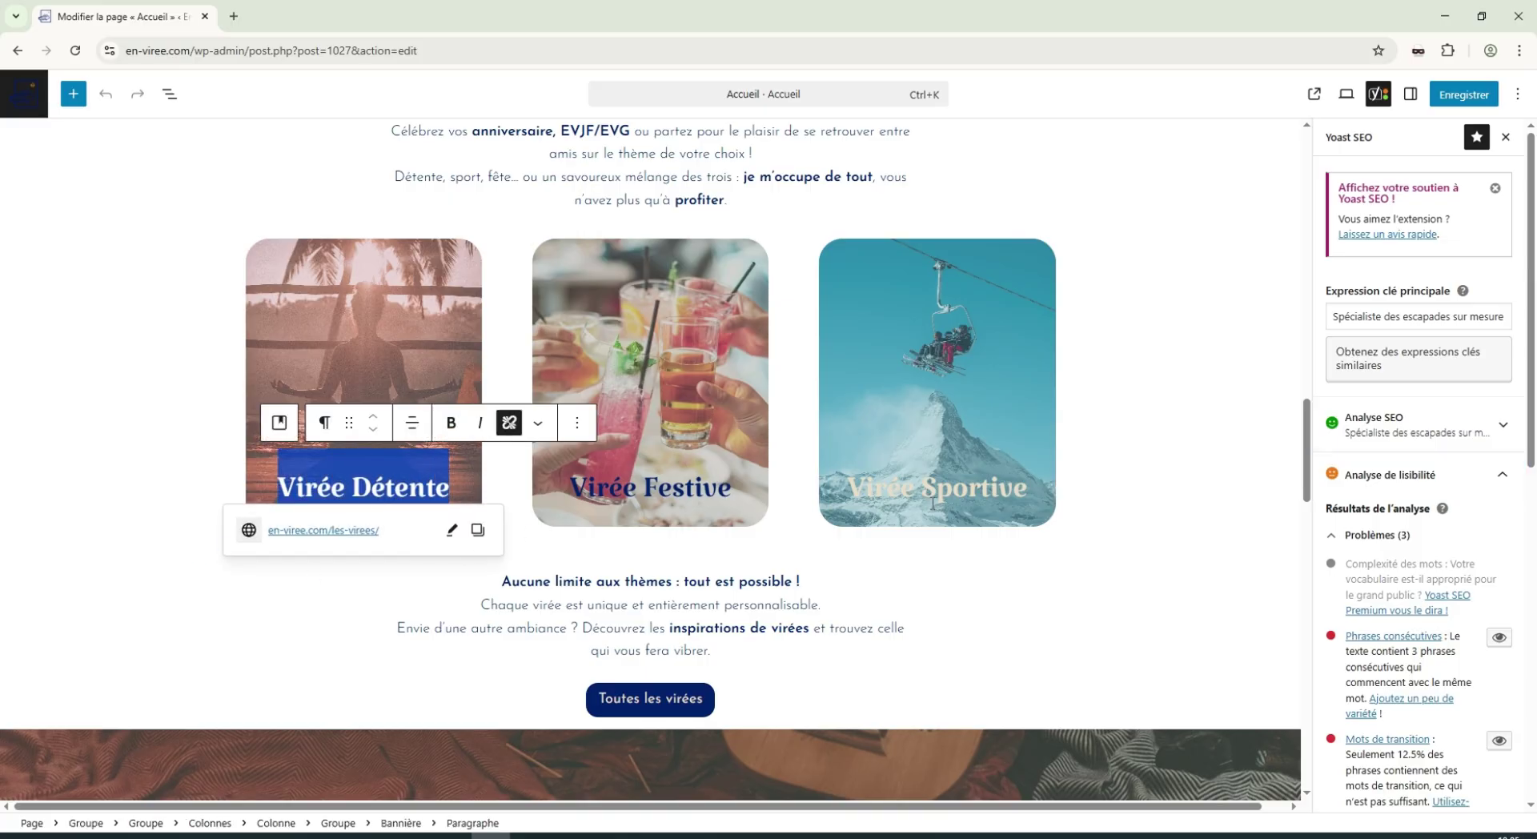
pyautogui.click(1090, 562)
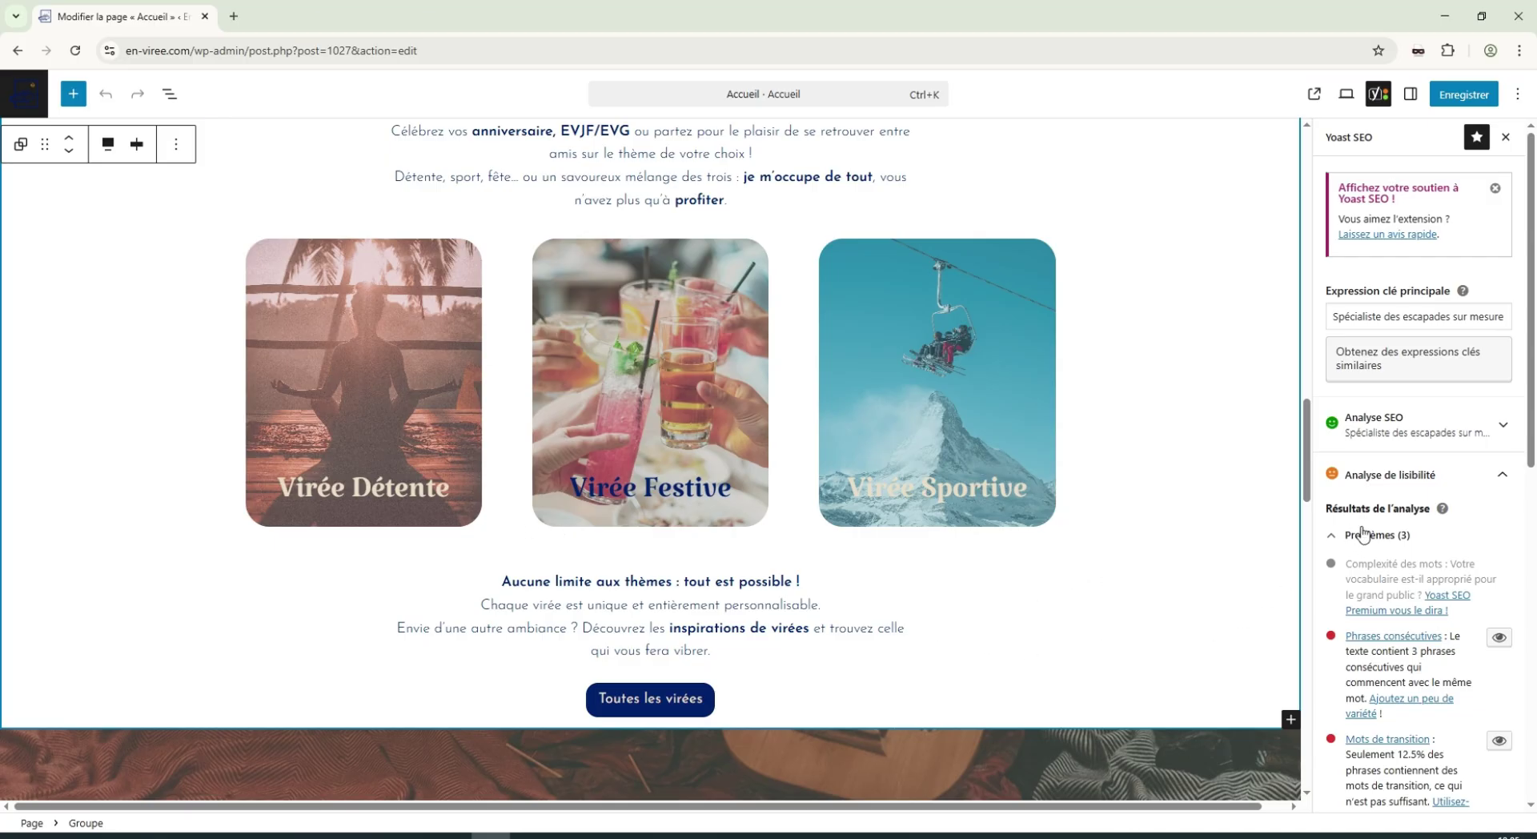
# Read through the readability results and look at the SEO performance tracking dialog, closing it again.
pyautogui.scroll(-2, 1433, 642)
pyautogui.scroll(-4, 1418, 608)
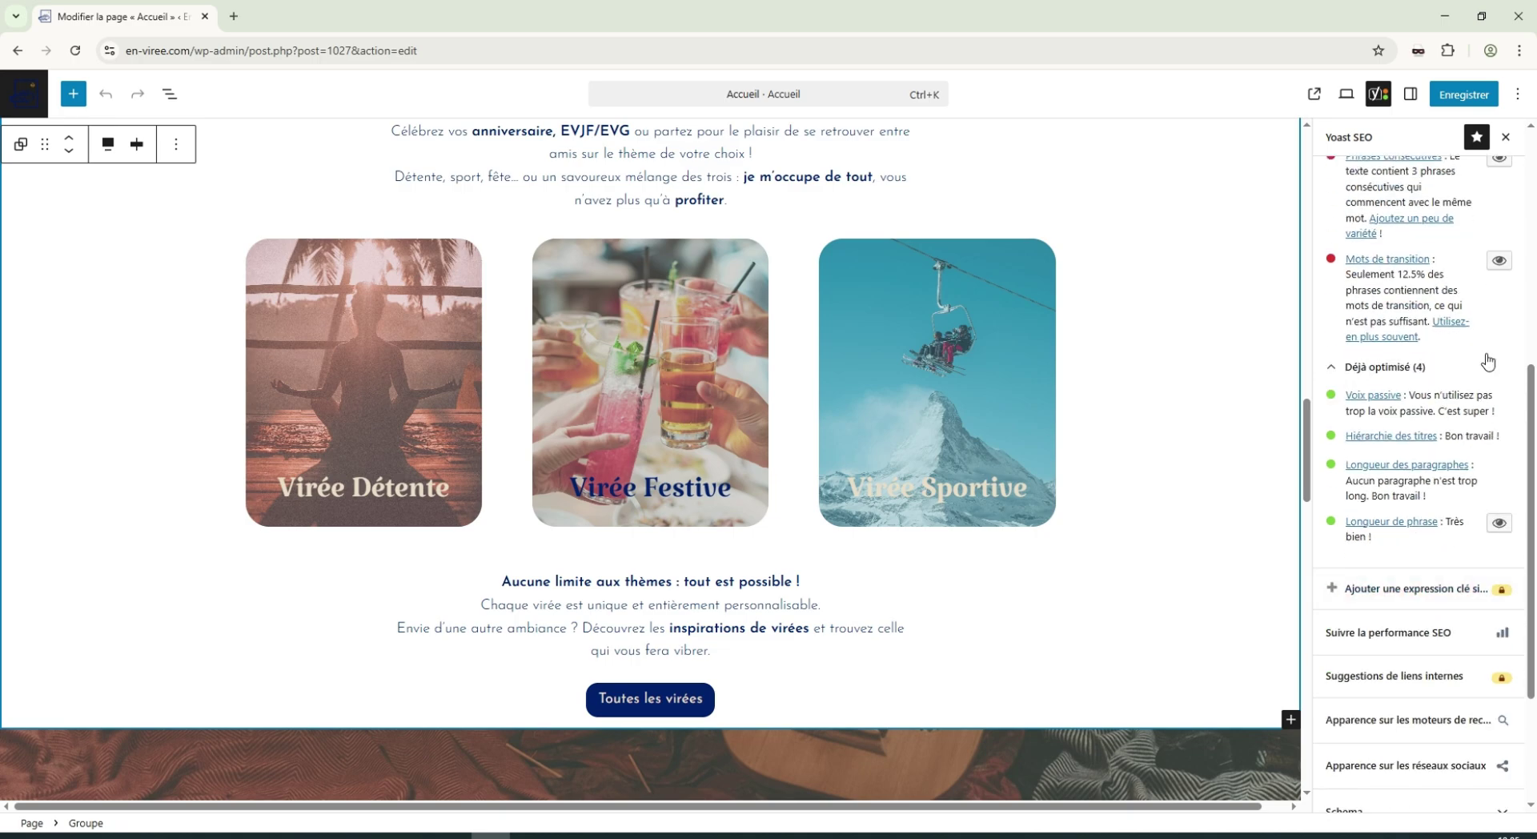
pyautogui.scroll(-2, 1473, 384)
pyautogui.click(1409, 472)
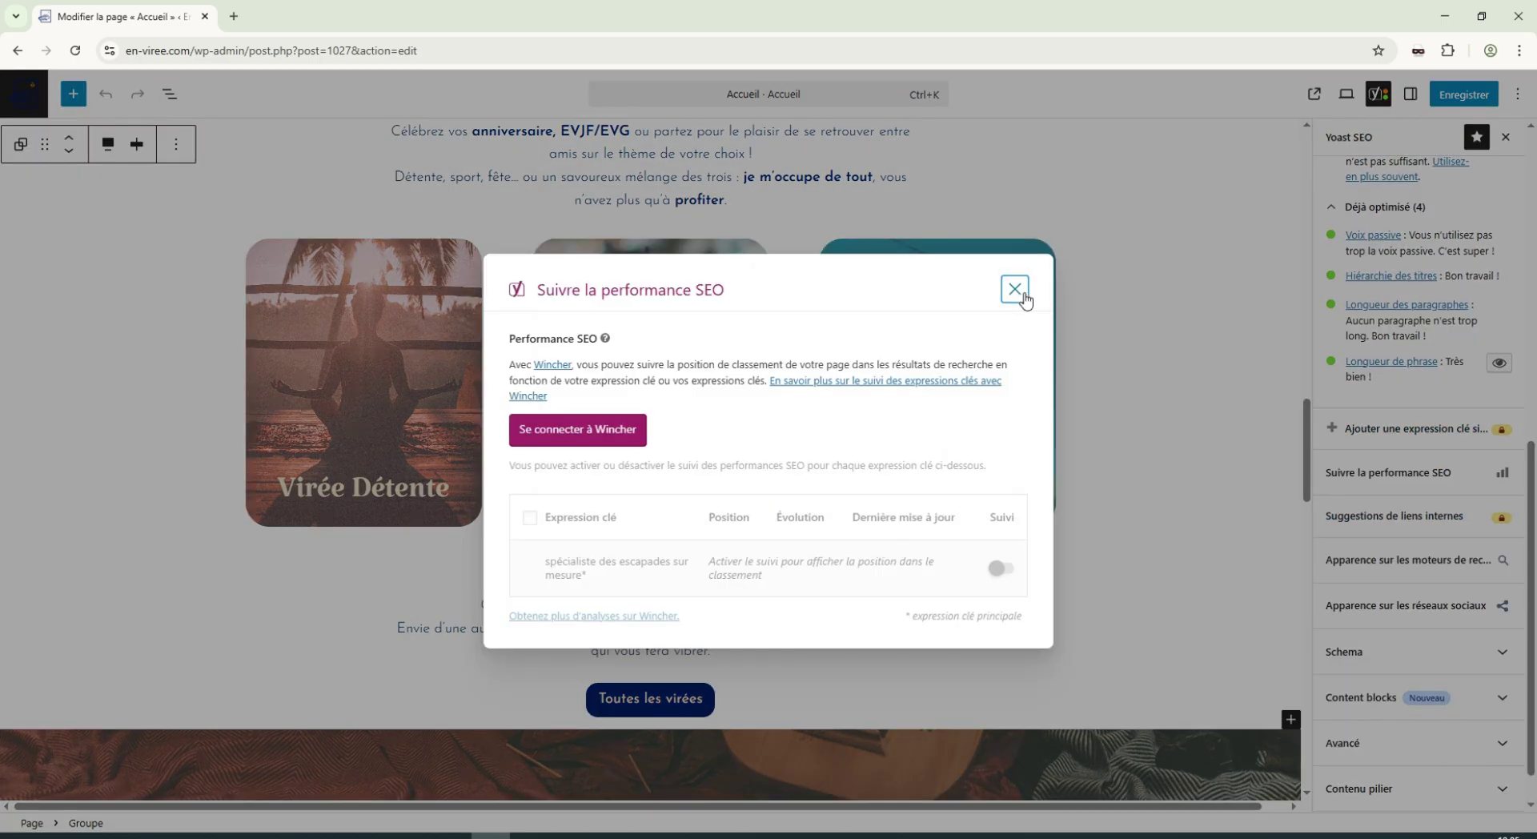
pyautogui.click(1024, 297)
# Look into the Schema section of the Yoast SEO settings and collapse it again.
pyautogui.scroll(-1, 1457, 657)
pyautogui.click(1386, 615)
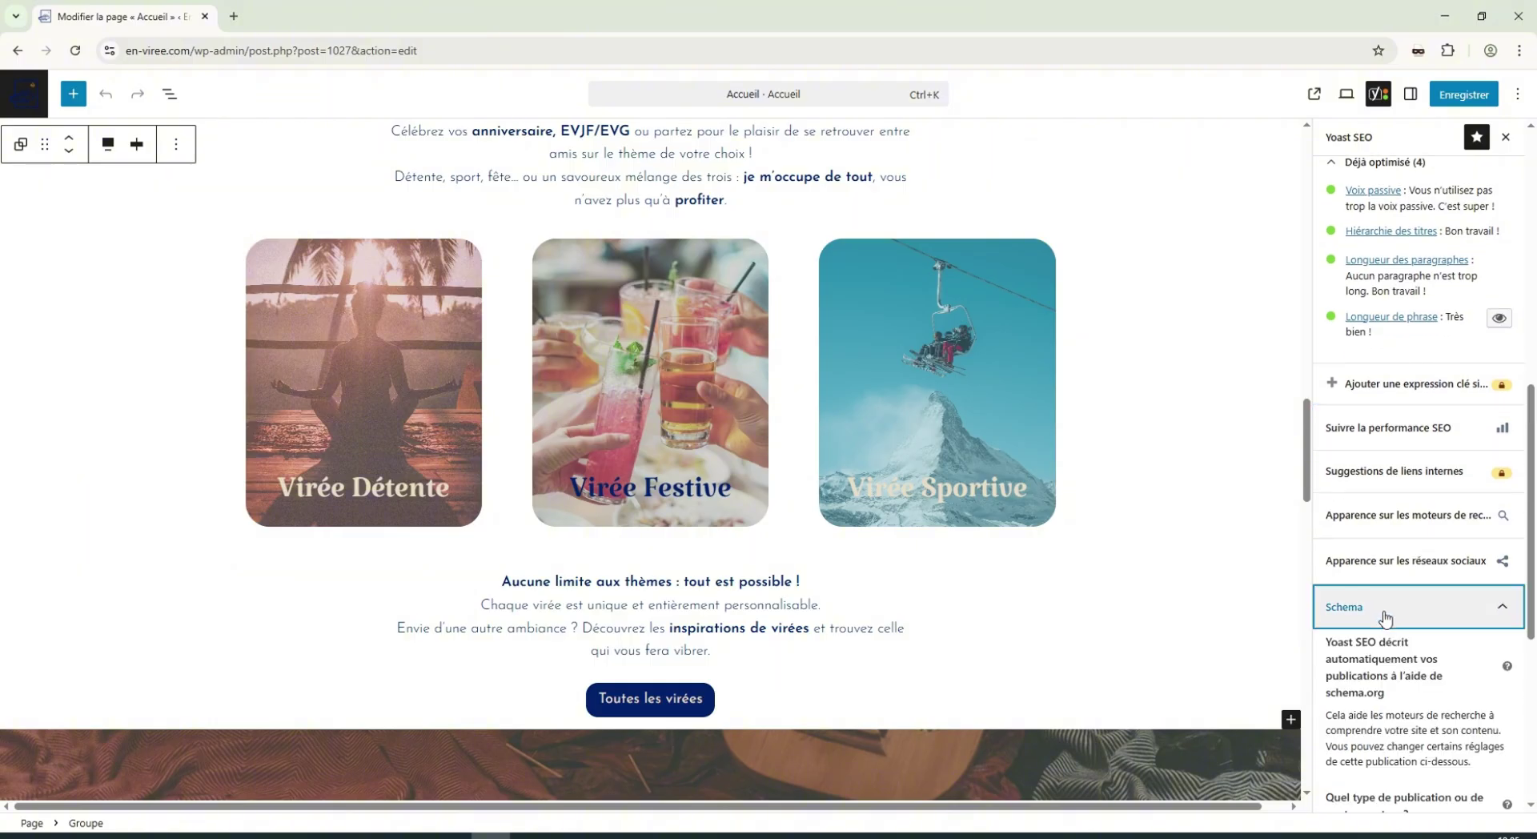
pyautogui.click(1387, 612)
# Expand the Yoast SEO analysis of the Accueil page and examine its listed problems.
pyautogui.scroll(7, 1393, 704)
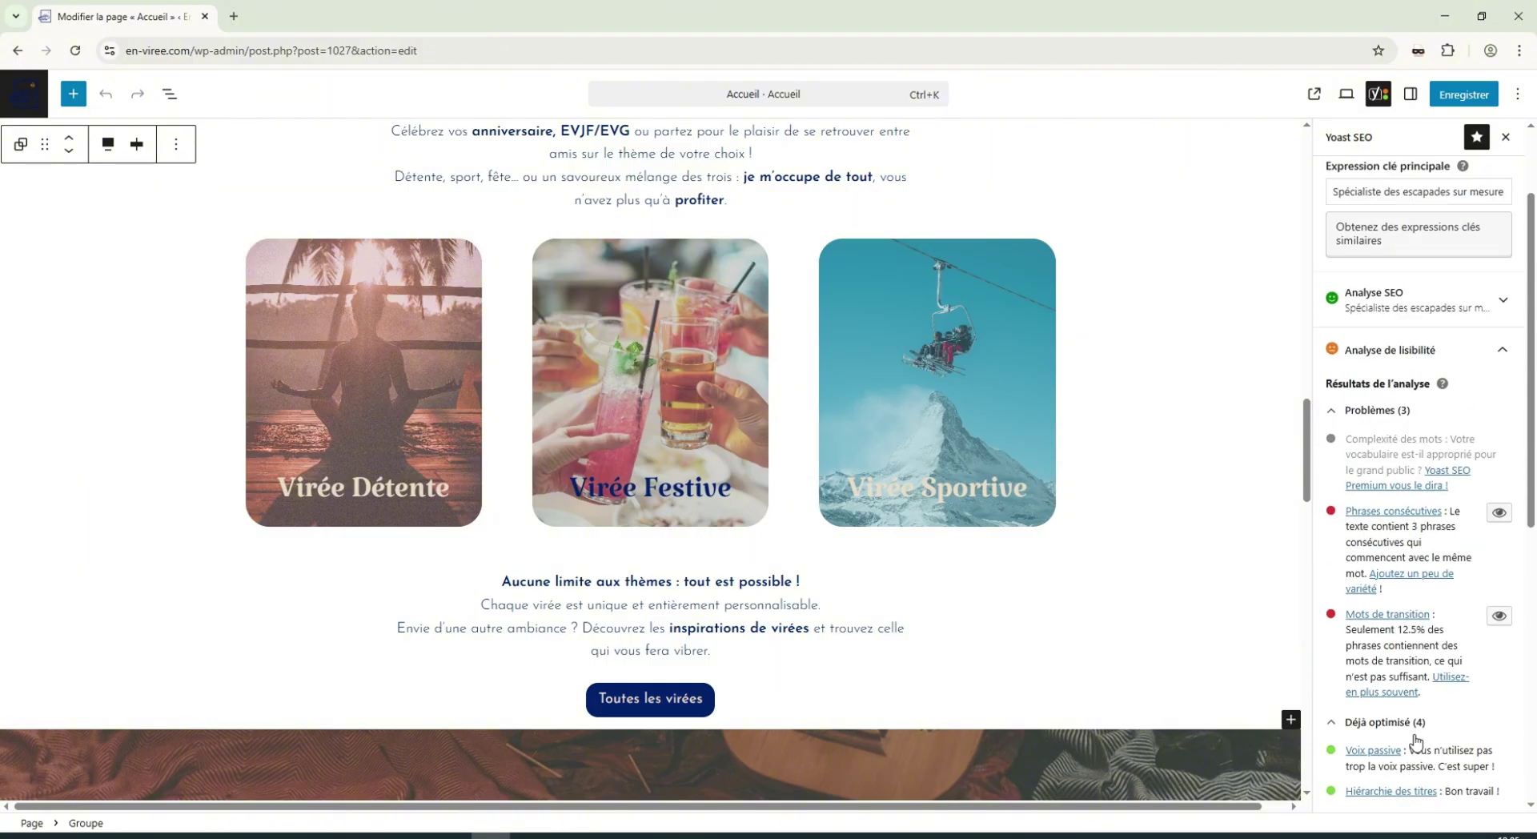
pyautogui.scroll(2, 1416, 743)
pyautogui.click(1466, 437)
pyautogui.scroll(-4, 1465, 447)
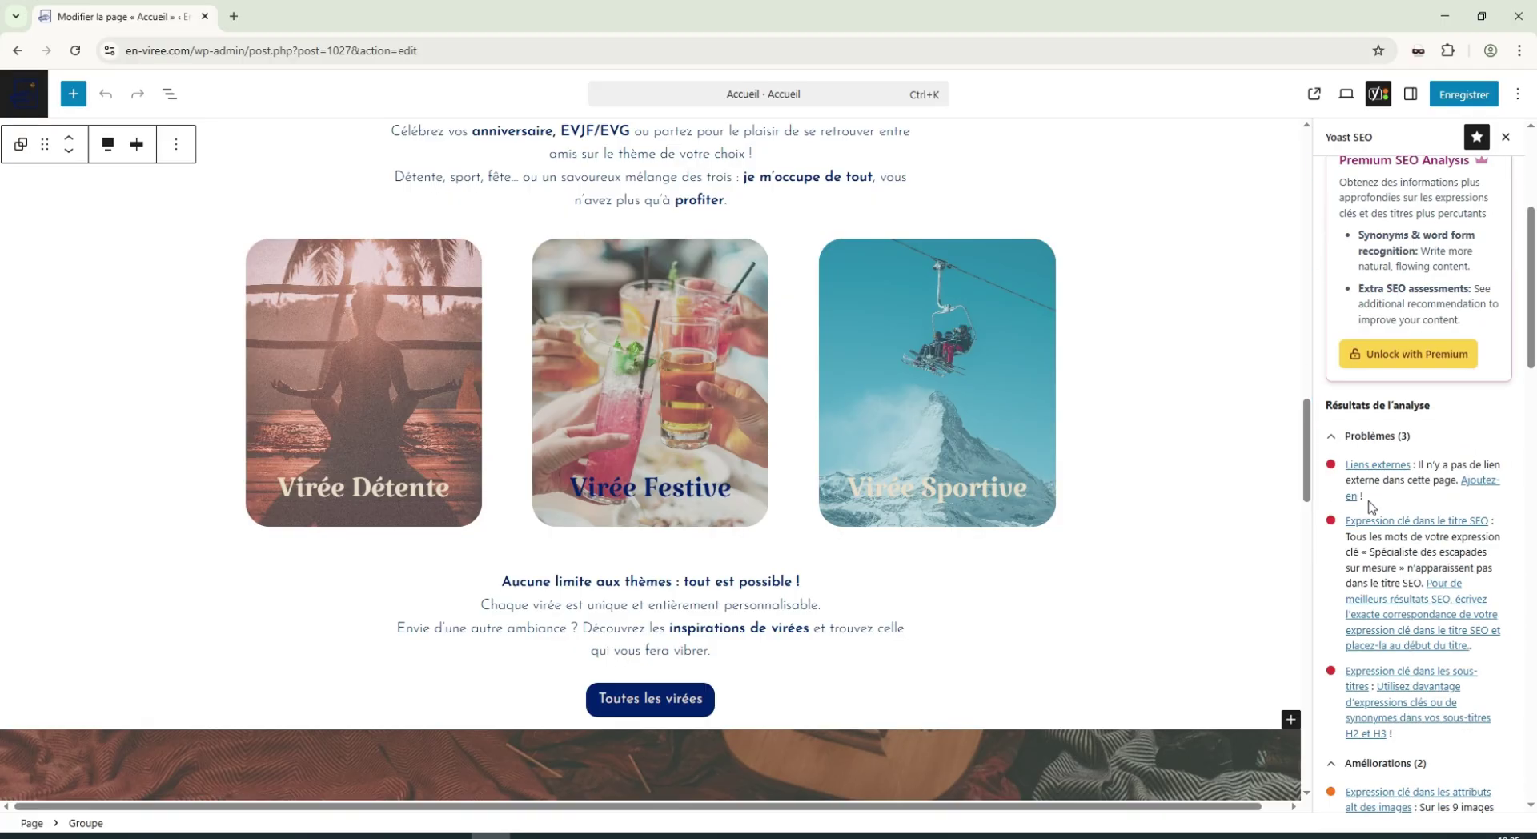
# Review the focus keyphrase in the Yoast SEO settings below the page content, highlighting its label and its text.
pyautogui.scroll(-1, 755, 649)
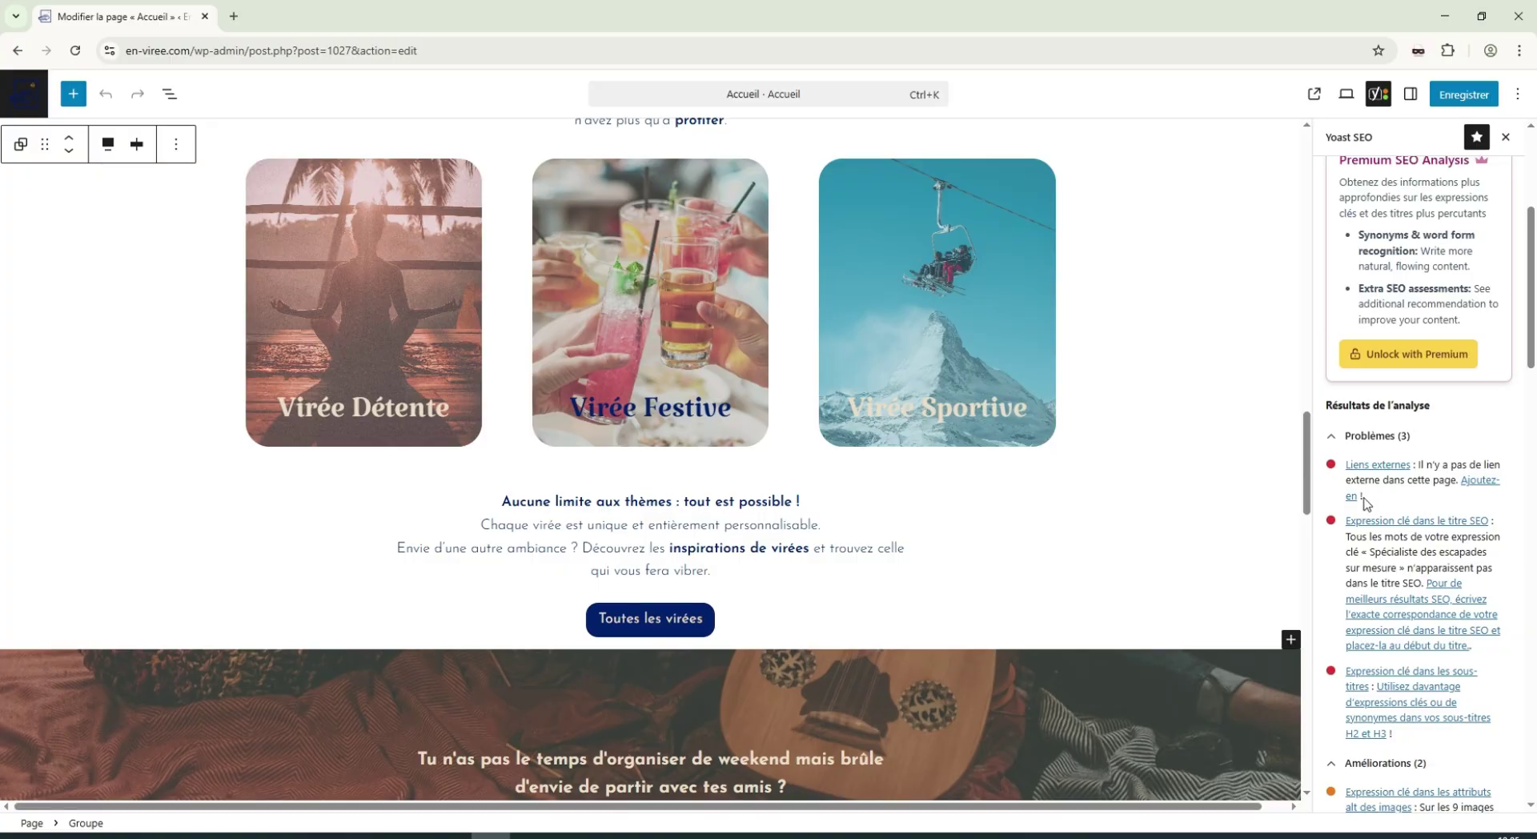
pyautogui.scroll(-7, 1041, 481)
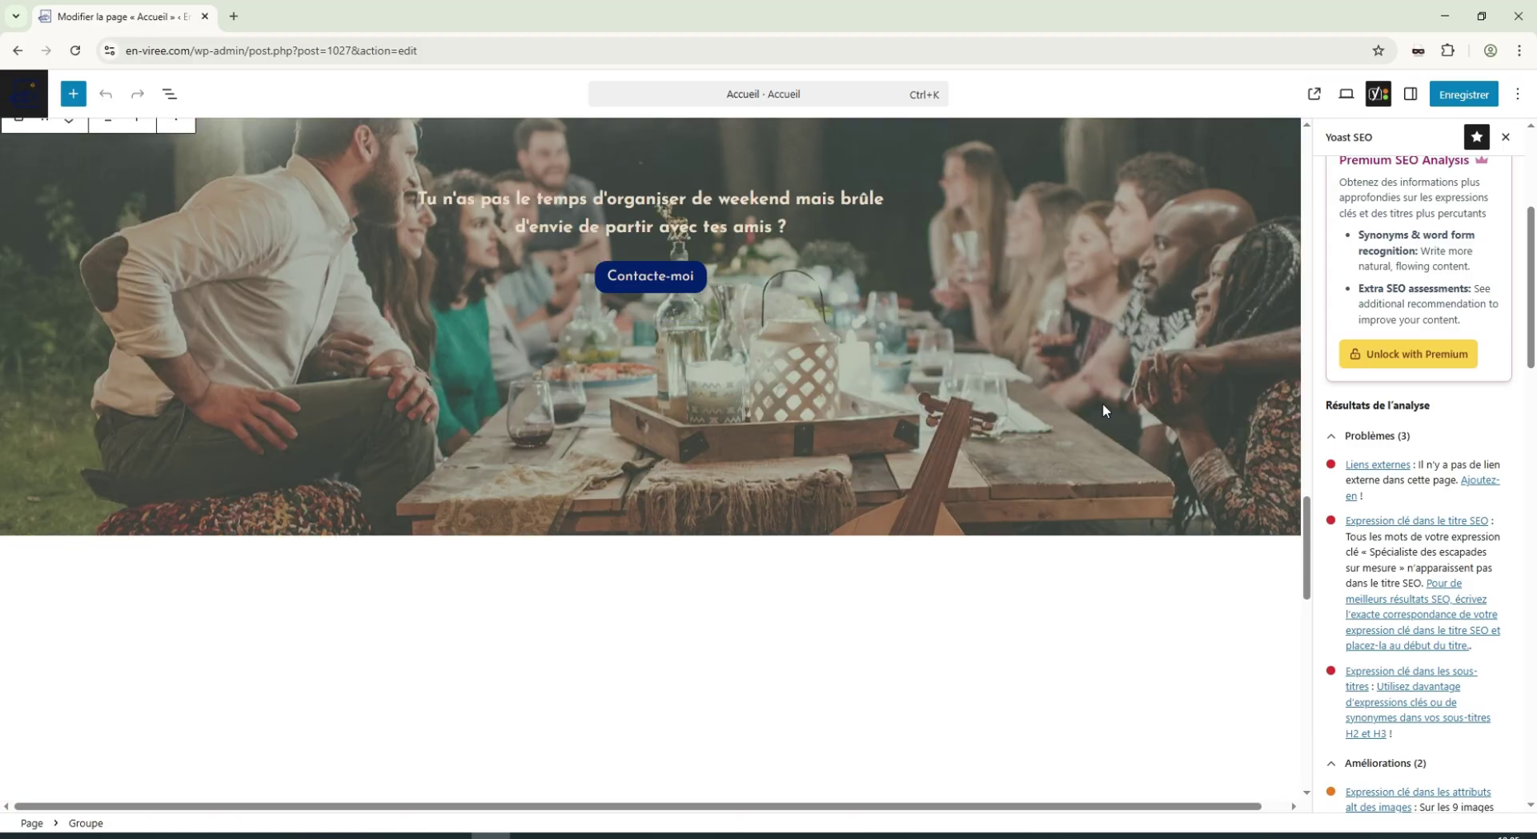
pyautogui.click(1098, 635)
pyautogui.scroll(-10, 1099, 681)
pyautogui.scroll(10, 1120, 721)
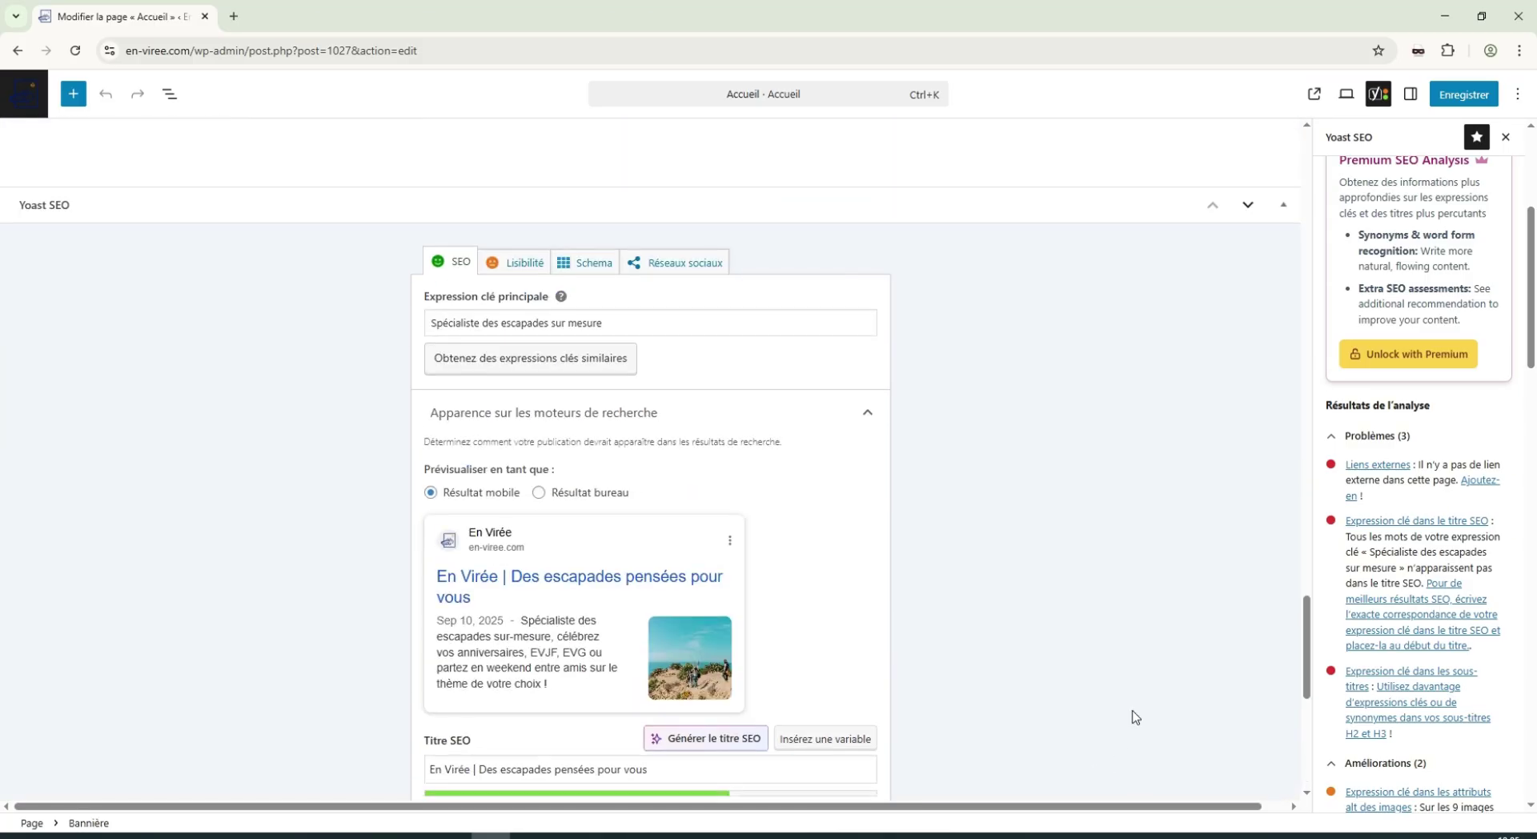
pyautogui.scroll(-4, 1054, 616)
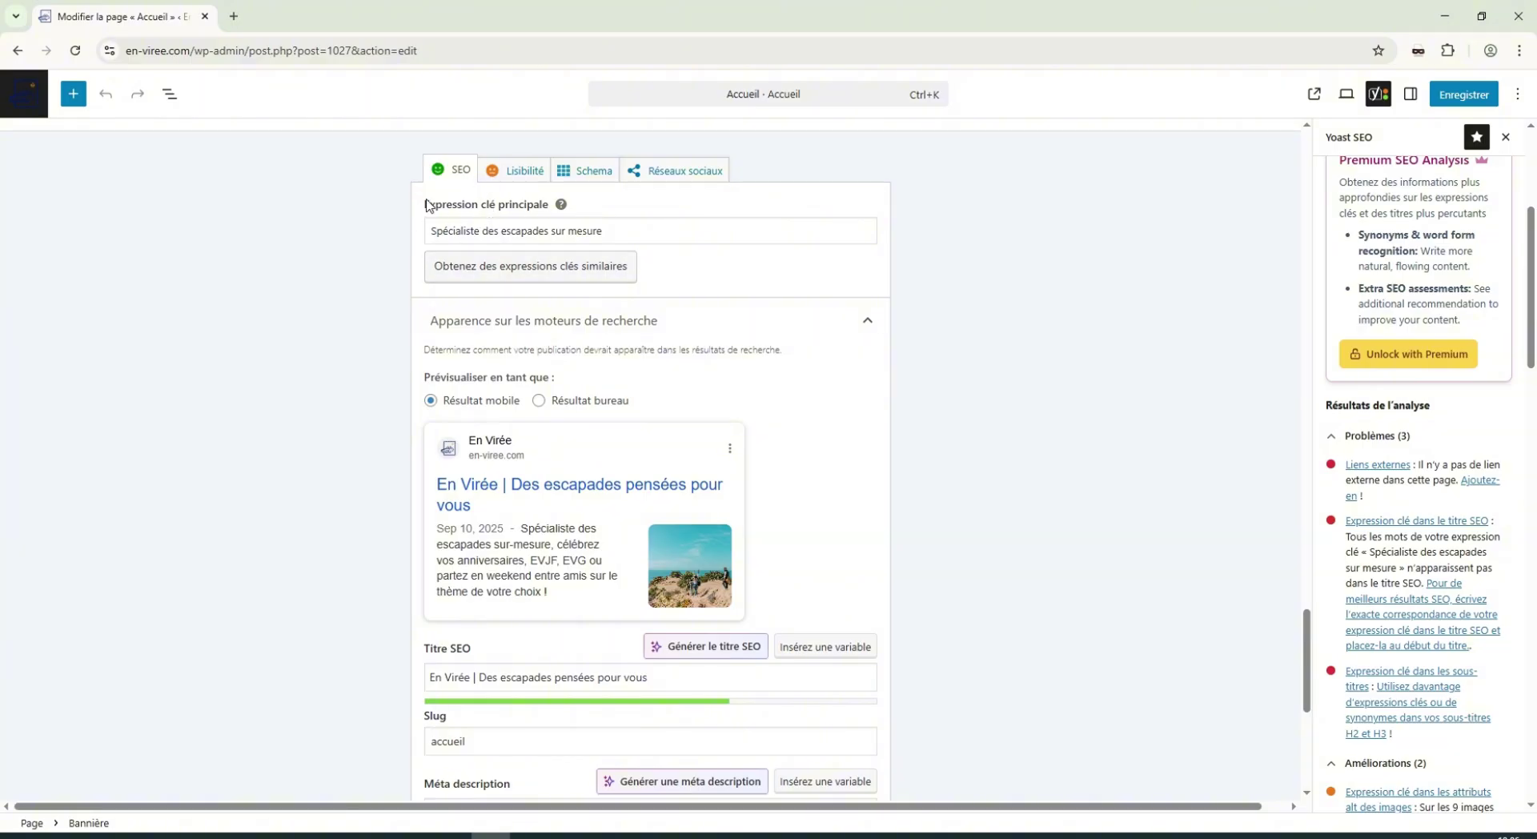
pyautogui.moveTo(424, 205); pyautogui.dragTo(554, 206)
pyautogui.click(641, 232)
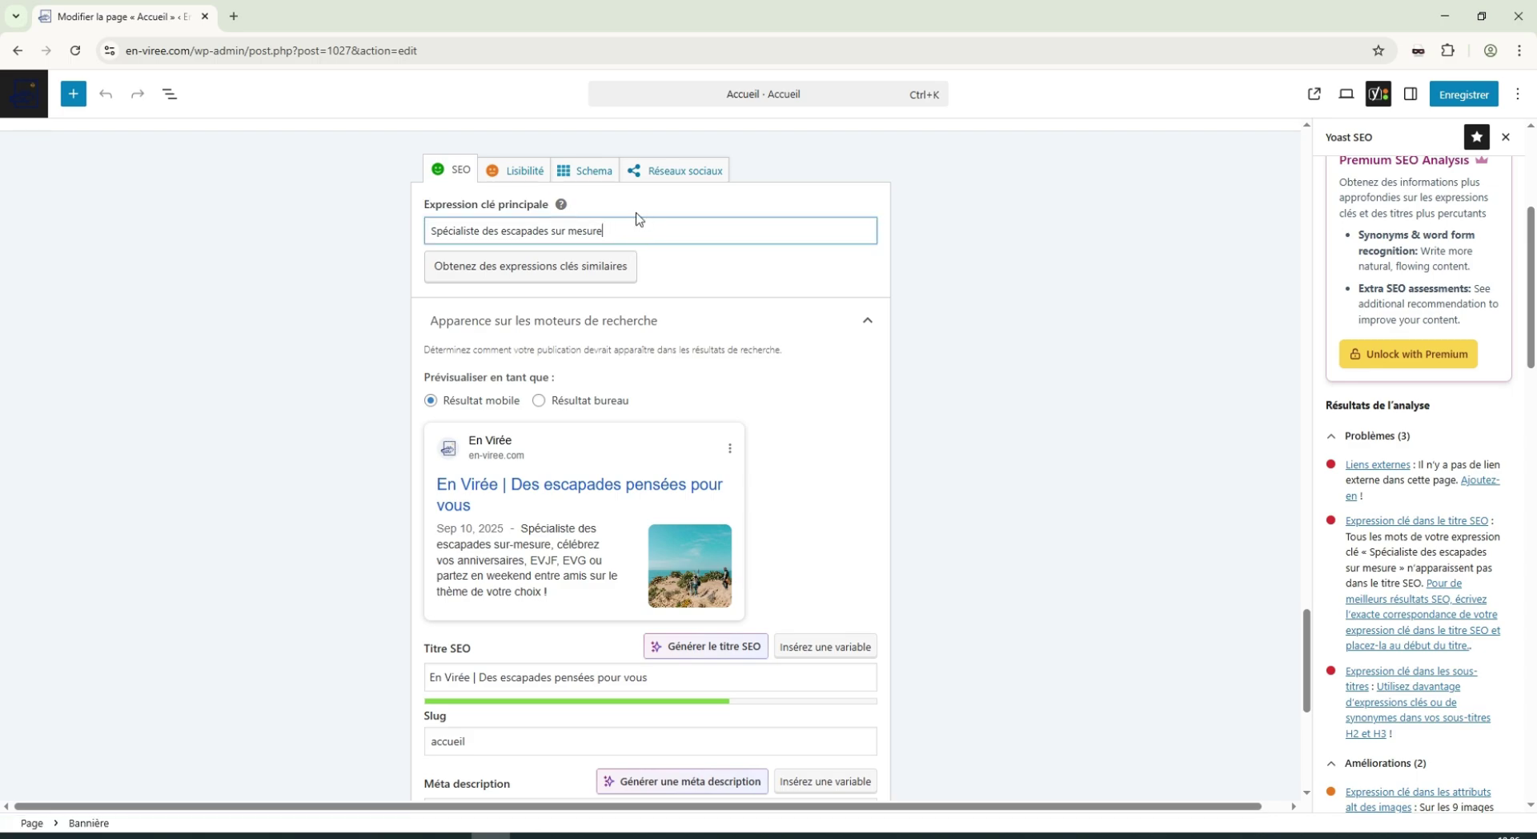
pyautogui.moveTo(637, 231); pyautogui.dragTo(336, 253)
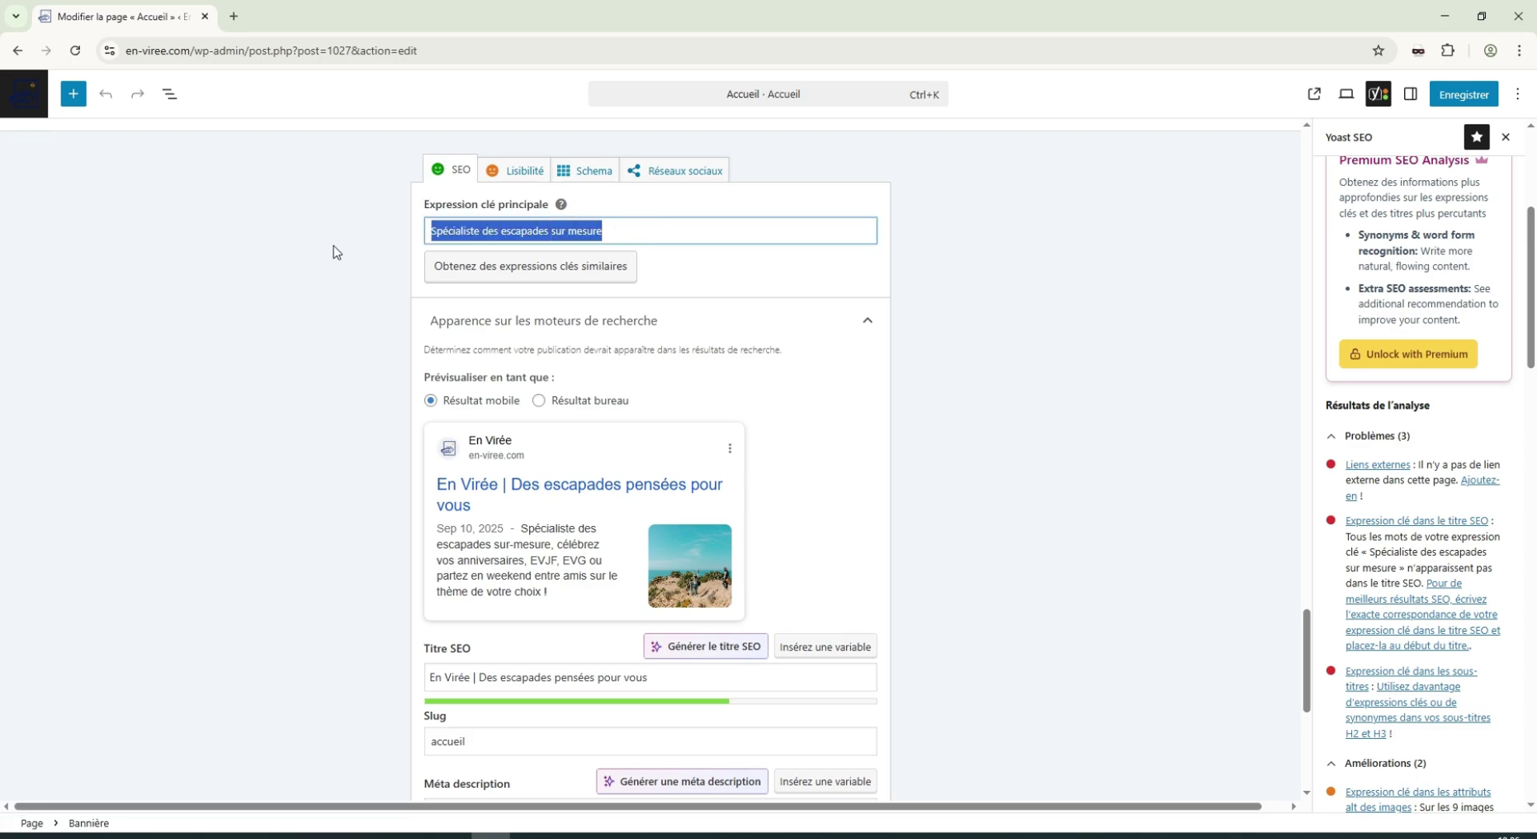
pyautogui.tripleClick(483, 236)
# Highlight "Des escapades pensées pour vous" in the SEO title and select the page heading "Spécialiste Des Escapades Sur-Mesure".
pyautogui.scroll(-2, 520, 672)
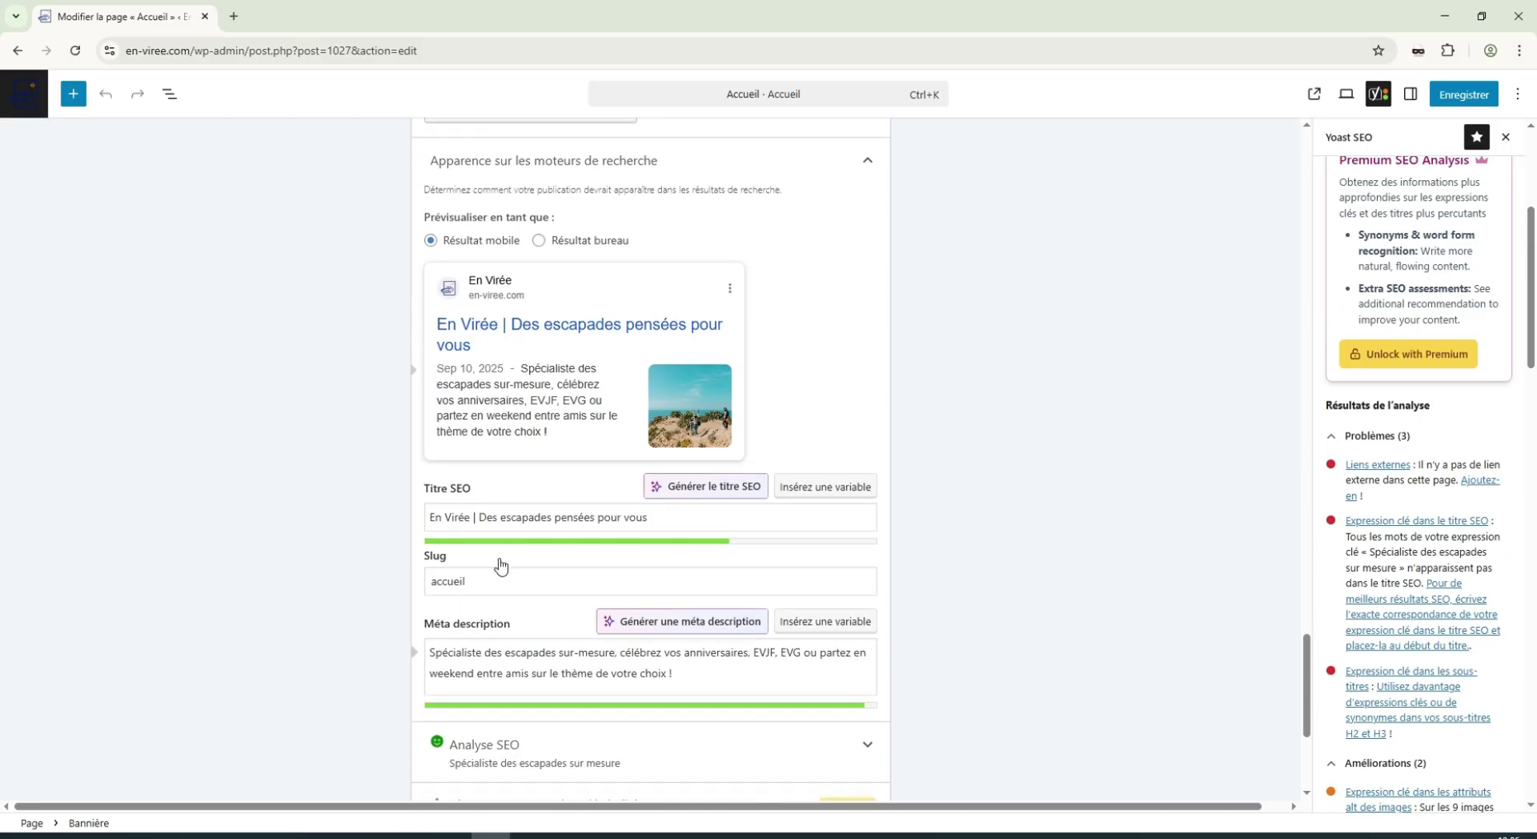
pyautogui.moveTo(484, 516); pyautogui.dragTo(646, 517)
pyautogui.scroll(10, 549, 538)
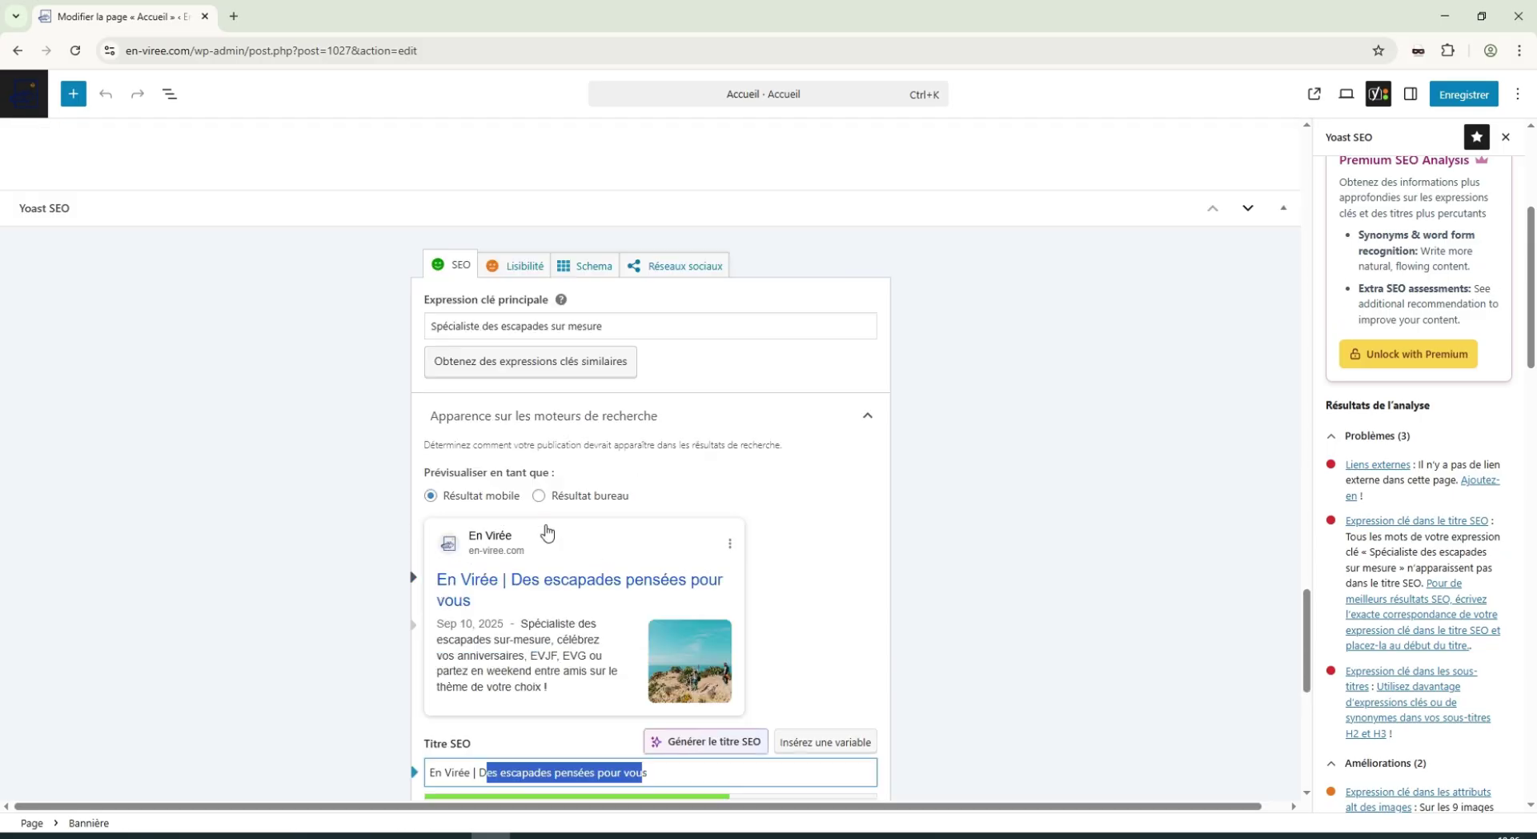
pyautogui.click(548, 383)
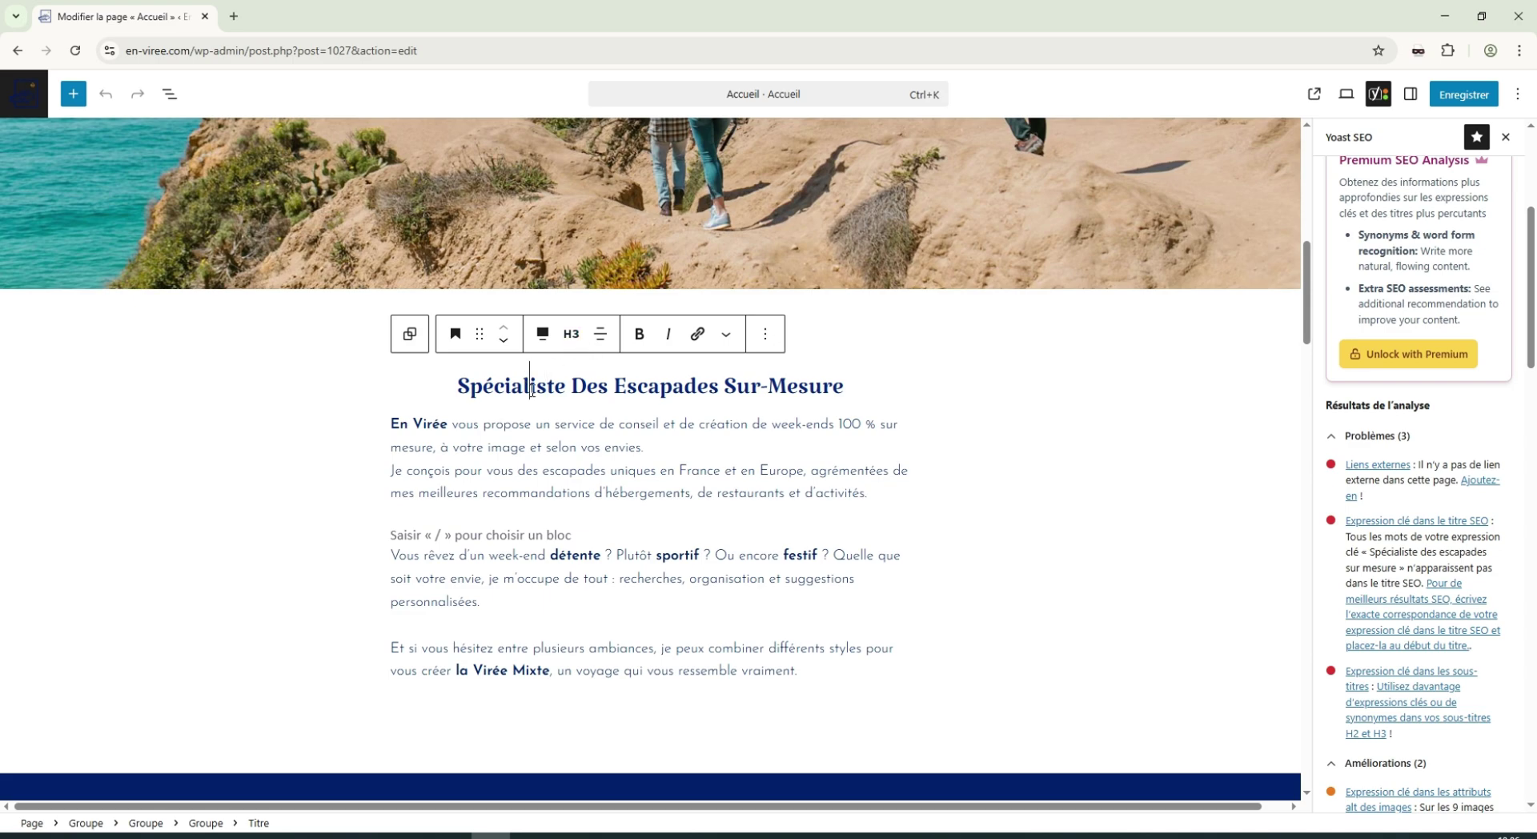
pyautogui.tripleClick(533, 389)
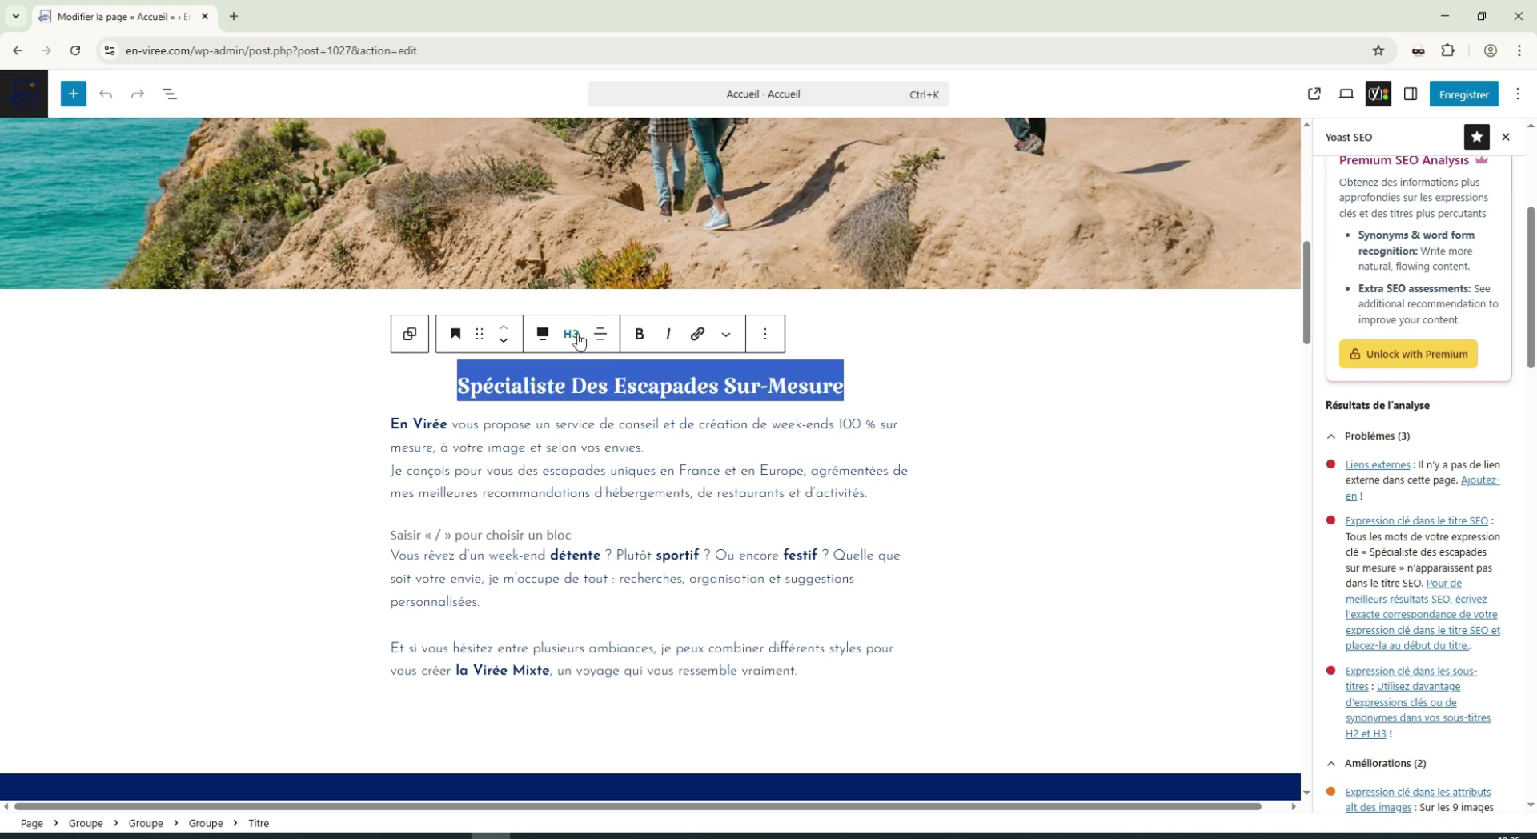
# Check the heading level of the banner title "Des escapades pensées pour vous" and compare it with the Yoast SEO settings.
pyautogui.scroll(5, 526, 454)
pyautogui.click(129, 190)
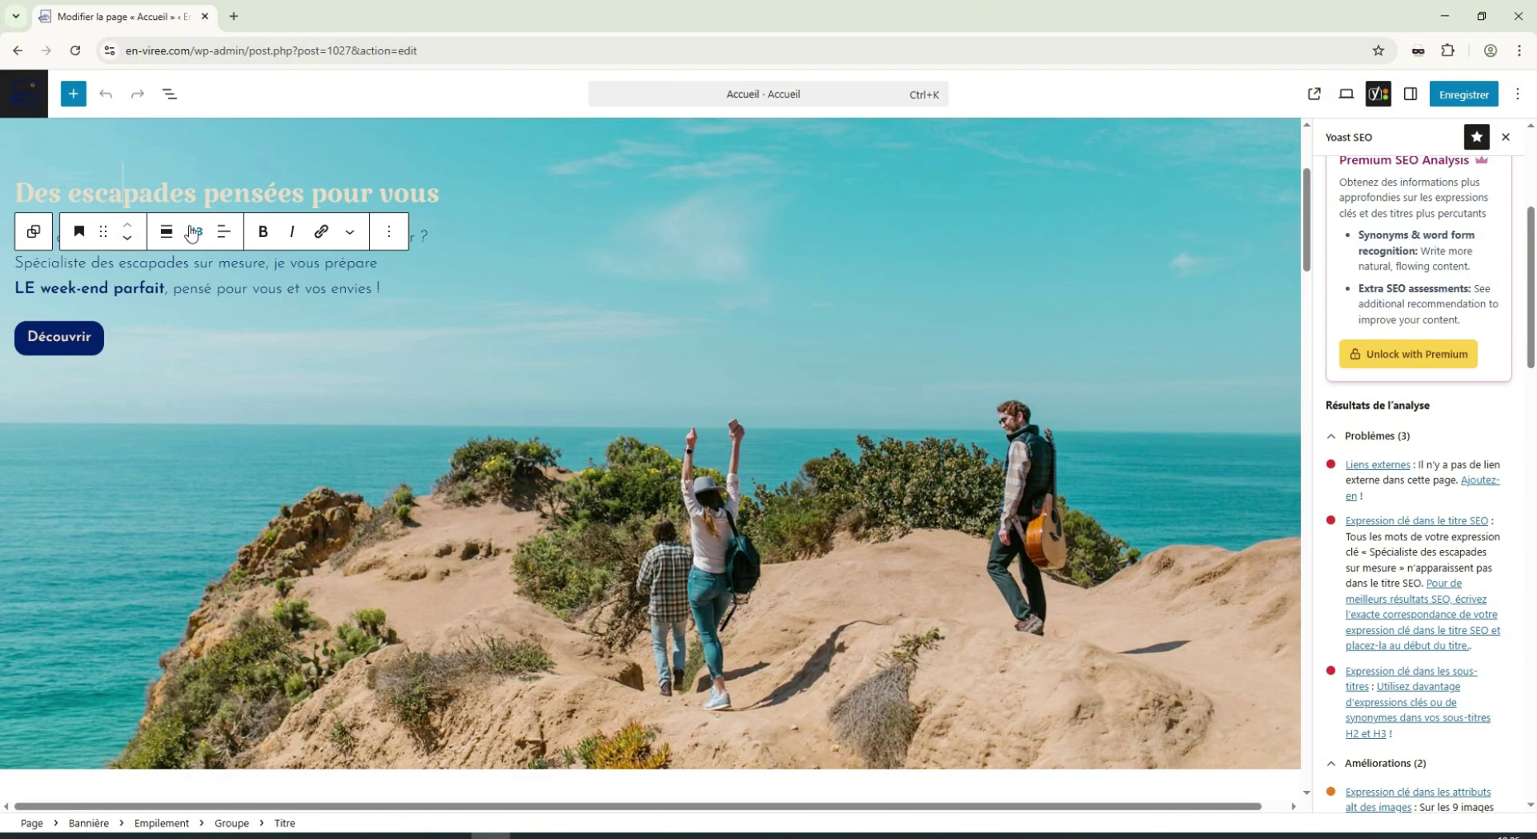
pyautogui.click(161, 288)
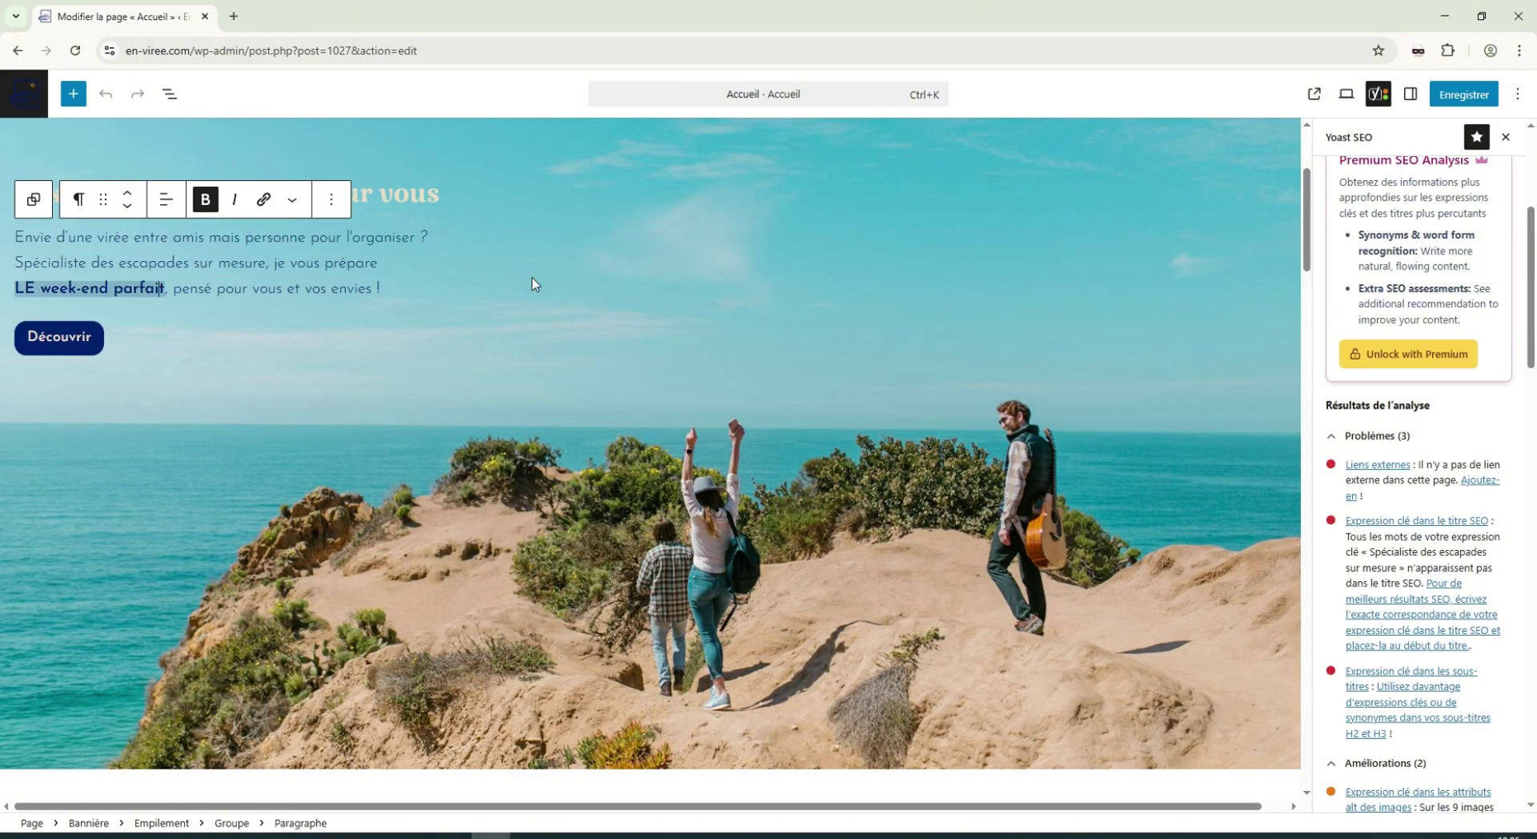
pyautogui.scroll(3, 590, 340)
pyautogui.click(384, 432)
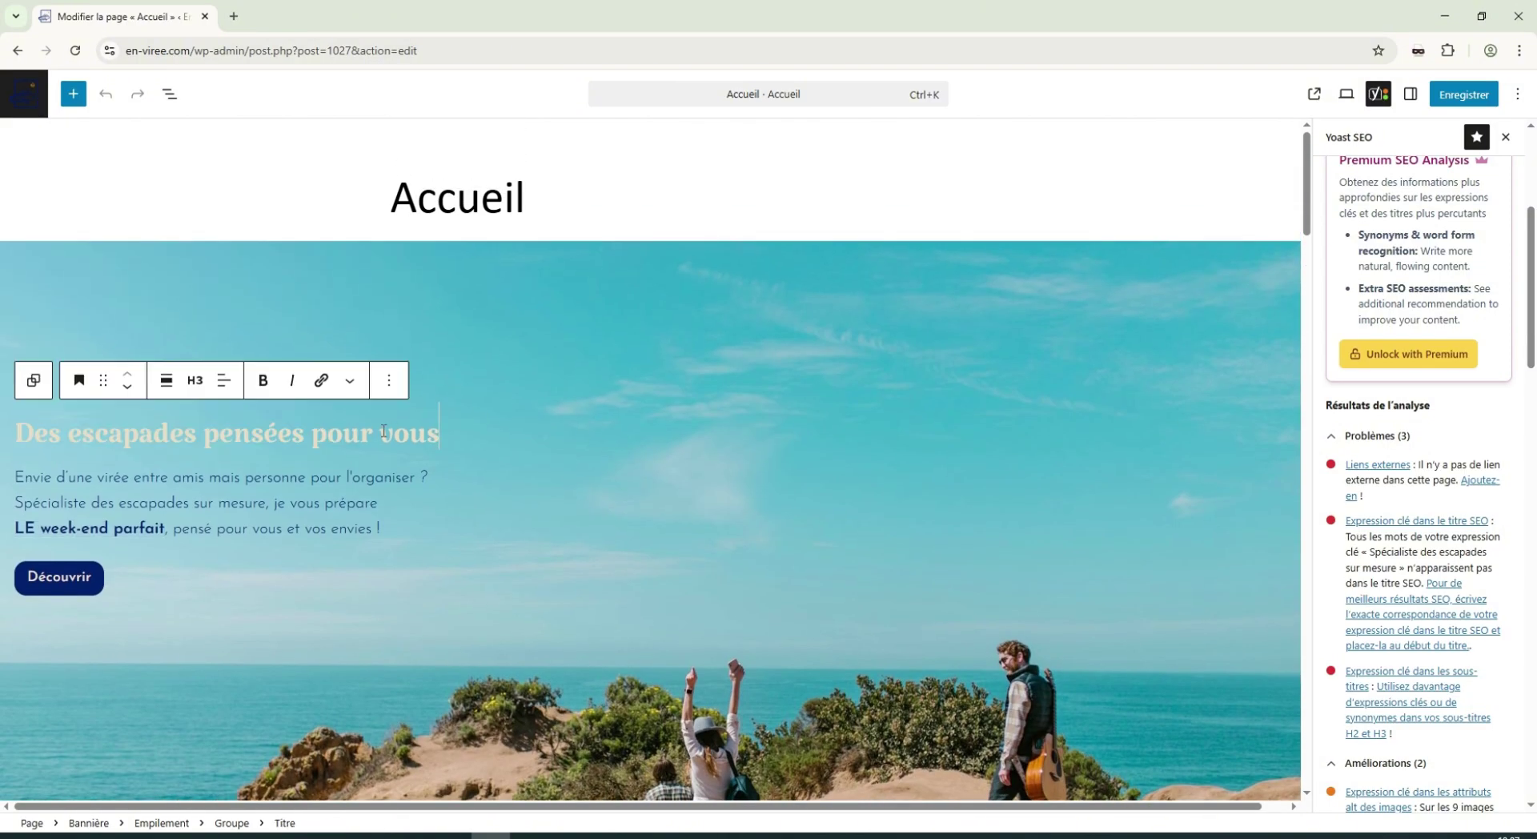
pyautogui.tripleClick(288, 431)
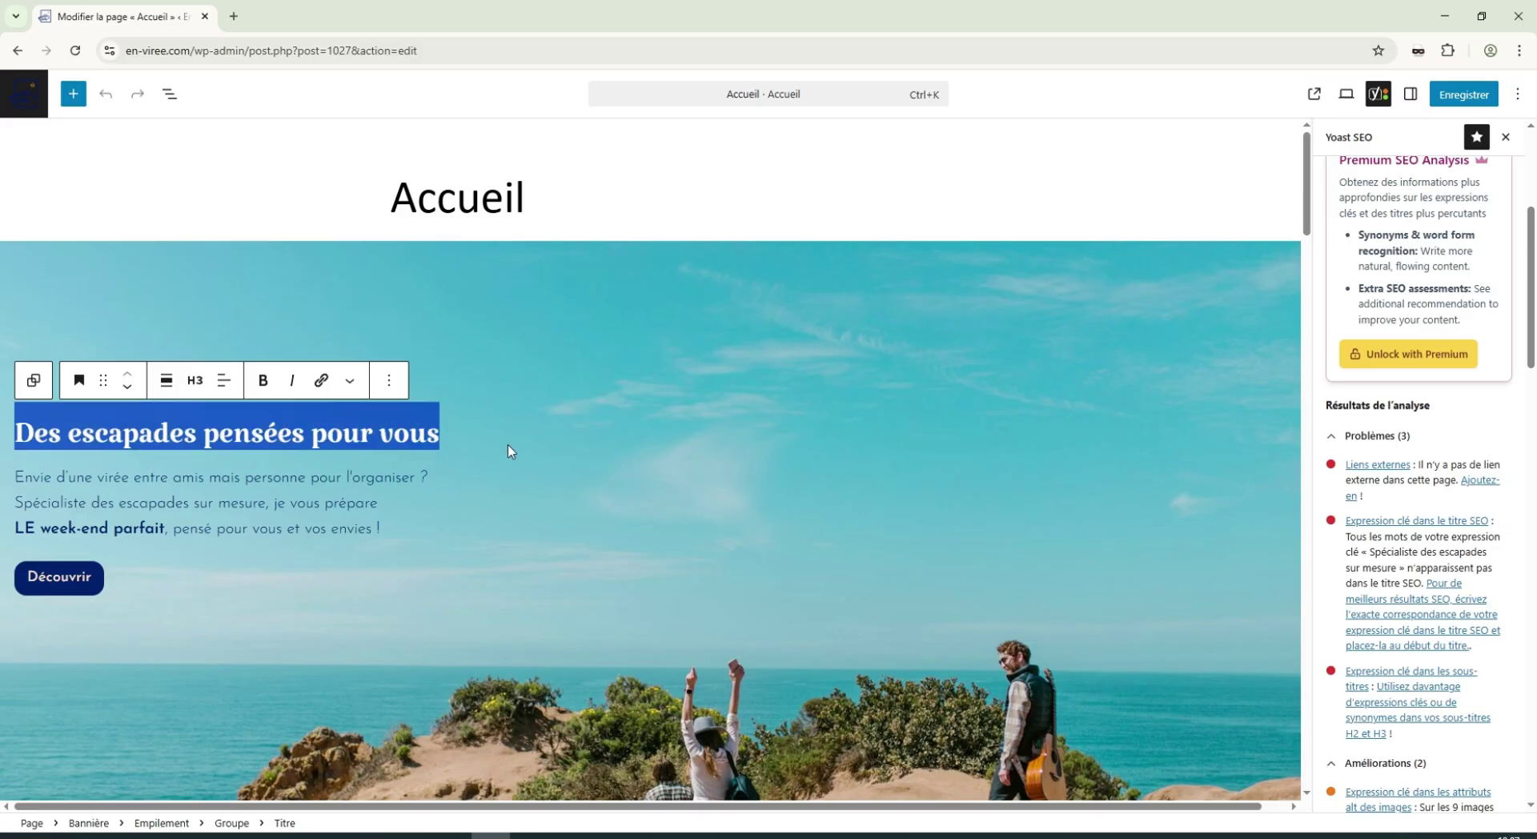
pyautogui.scroll(-7, 613, 467)
pyautogui.scroll(-10, 613, 466)
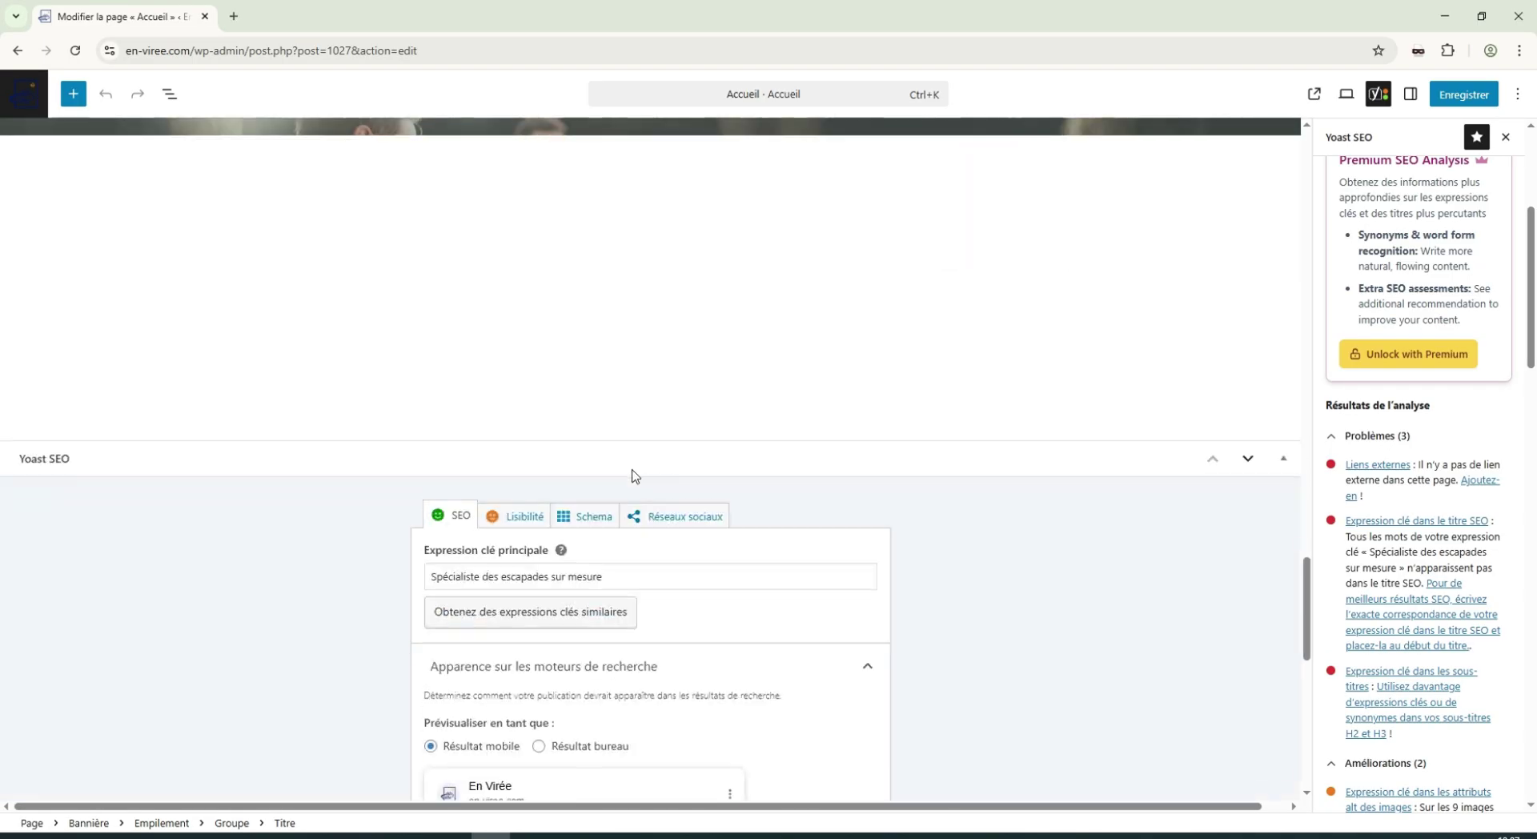
pyautogui.scroll(17, 632, 475)
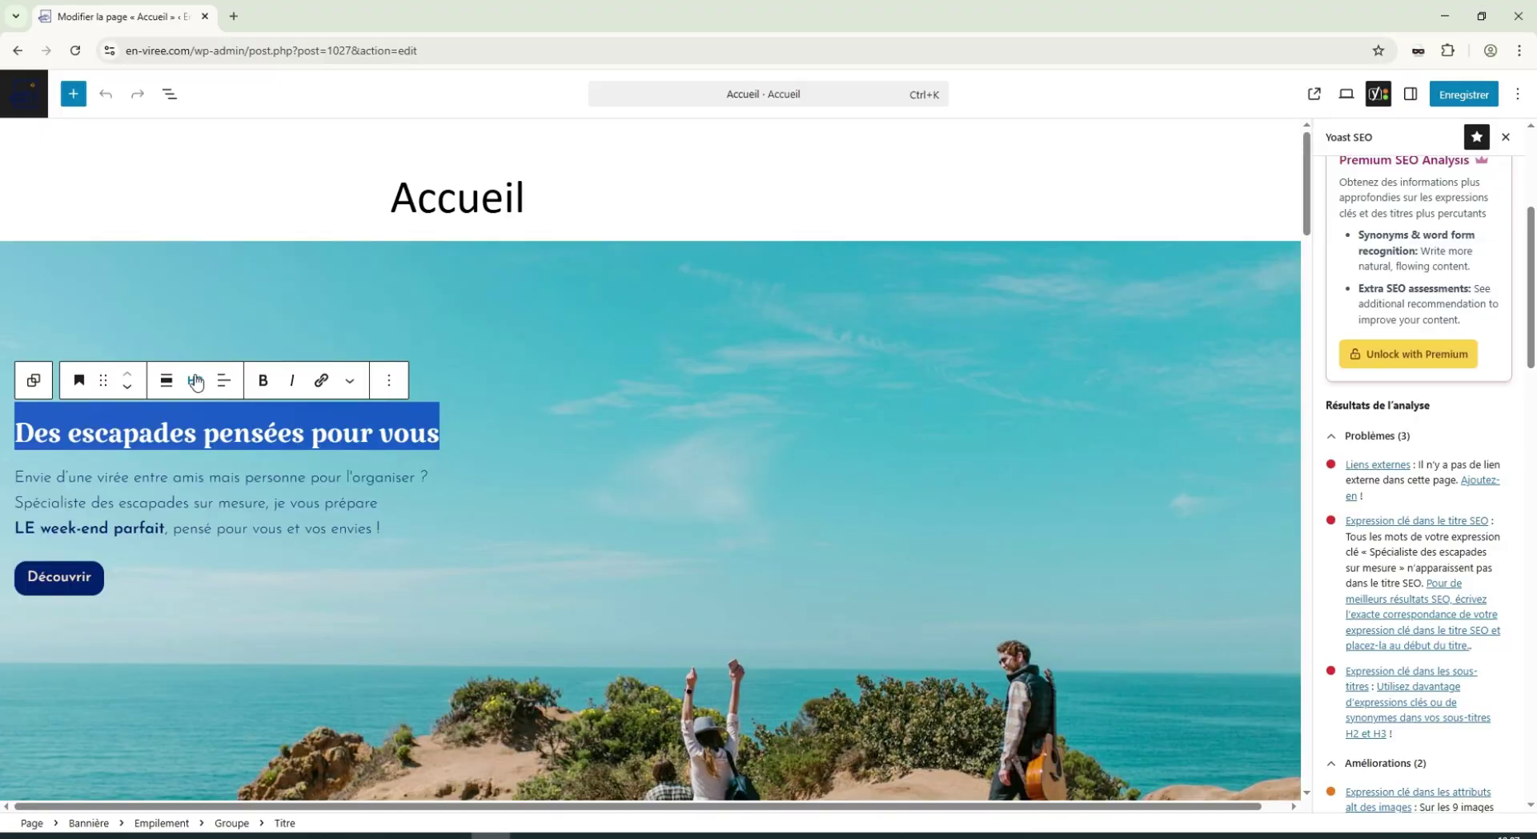
# Check the heading levels of "Spécialiste Des Escapades Sur-Mesure" and "Les 5 étapes pour partir en Virée", selecting the latter's text.
pyautogui.scroll(-6, 746, 416)
pyautogui.scroll(-5, 745, 417)
pyautogui.scroll(4, 650, 359)
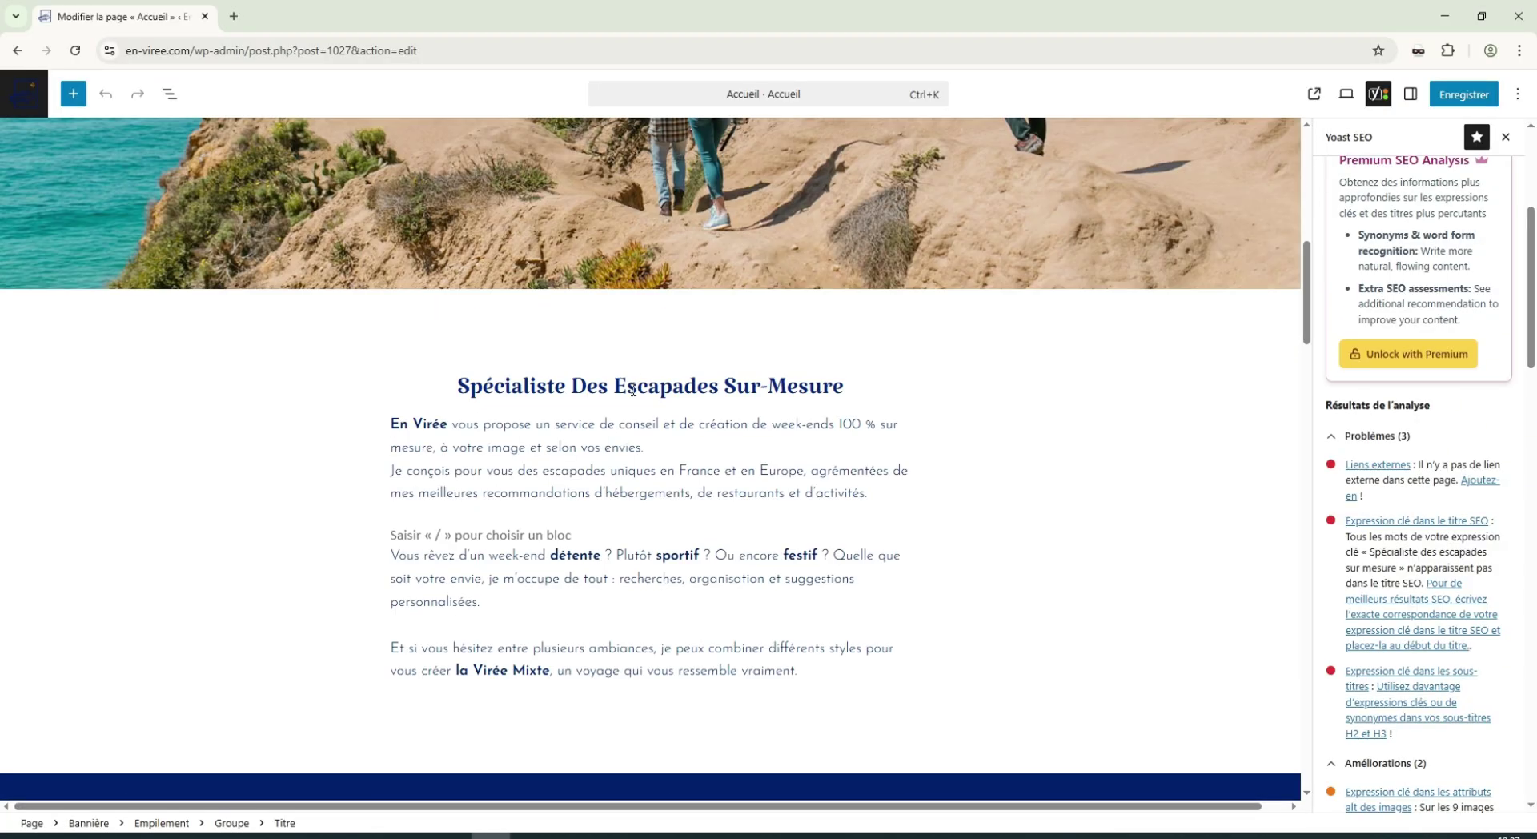
pyautogui.click(634, 385)
pyautogui.scroll(-7, 661, 466)
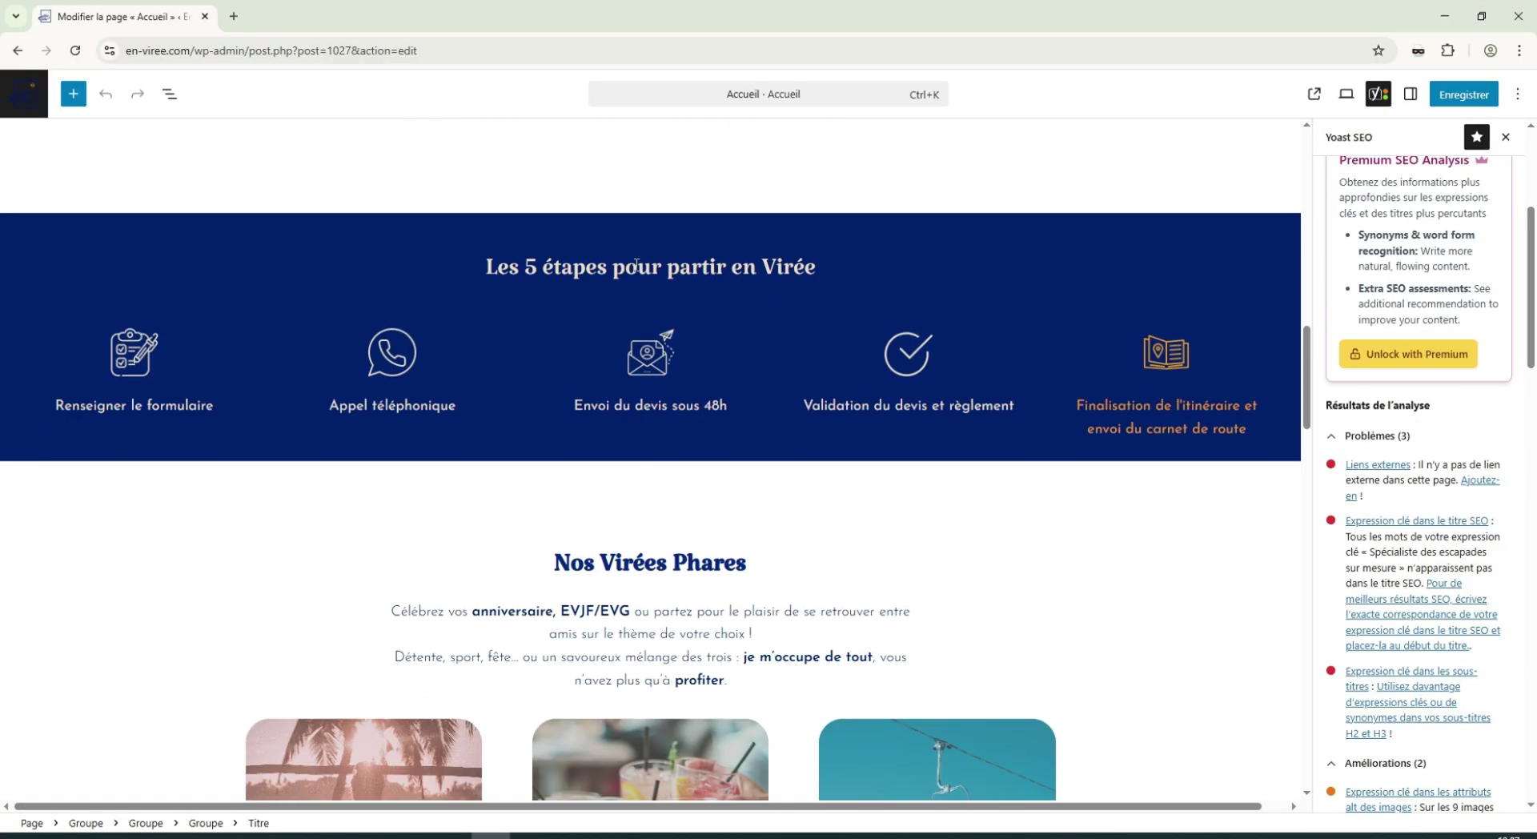
pyautogui.click(630, 257)
pyautogui.click(537, 266)
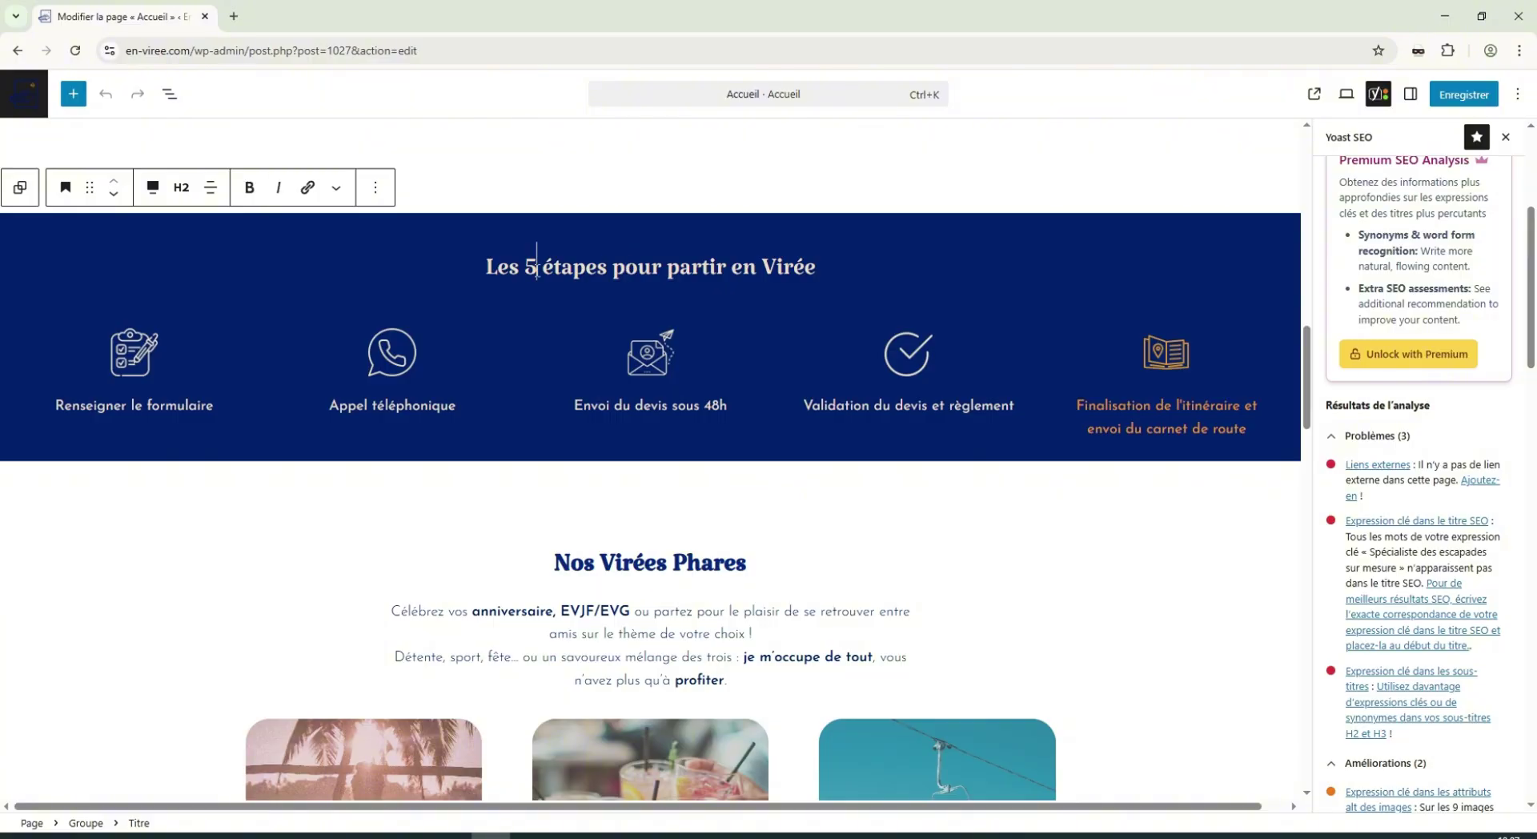
pyautogui.hotkey('ctrl', 'a')
# Recheck the "Spécialiste Des Escapades Sur-Mesure" heading, inspect "Nos Virées Phares", and return to the SEO title and meta description settings.
pyautogui.scroll(5, 580, 325)
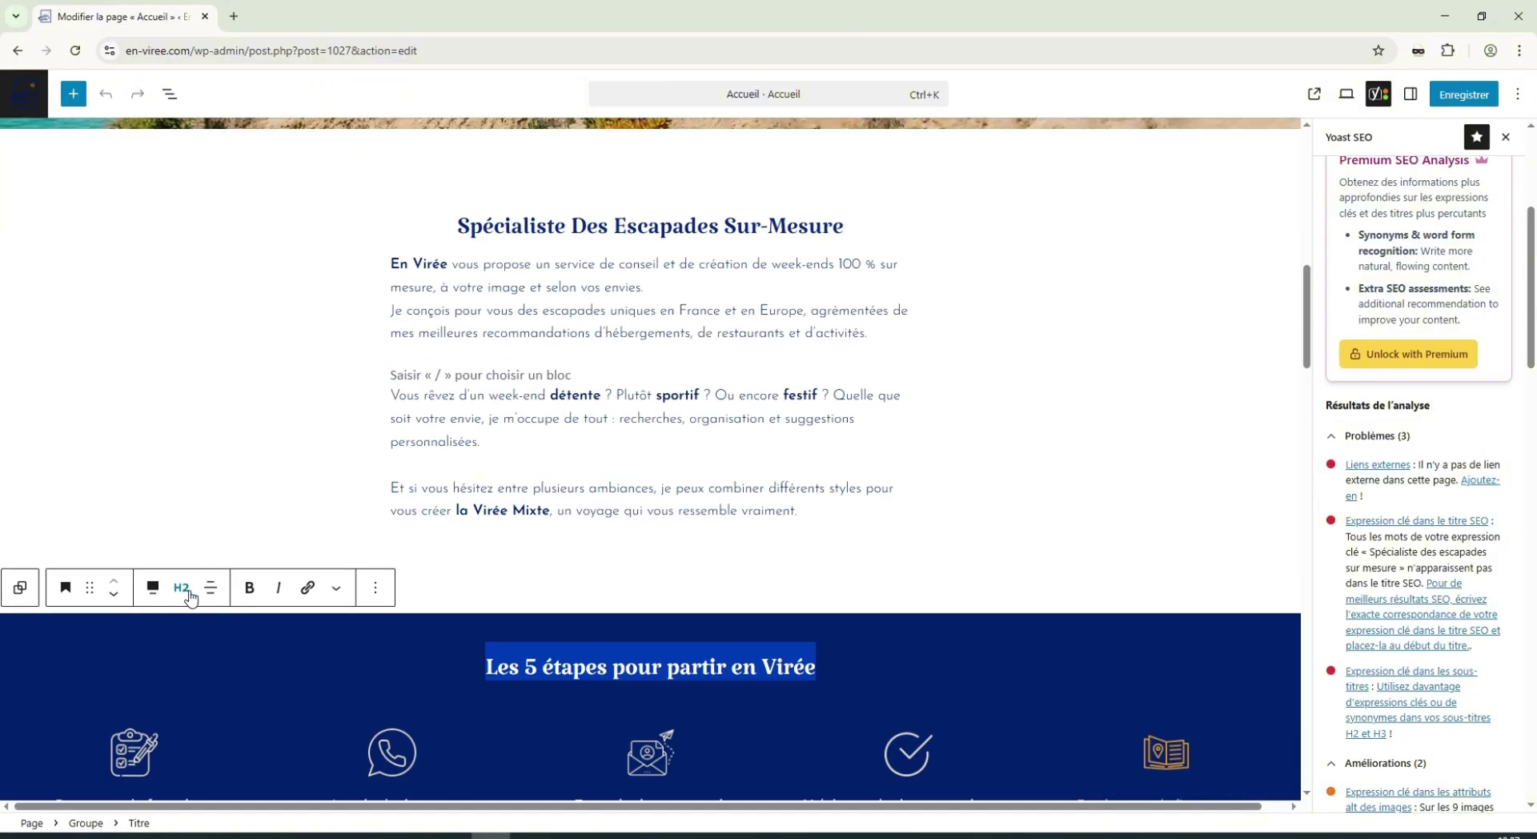
pyautogui.doubleClick(561, 227)
pyautogui.hotkey('ctrl', 'a')
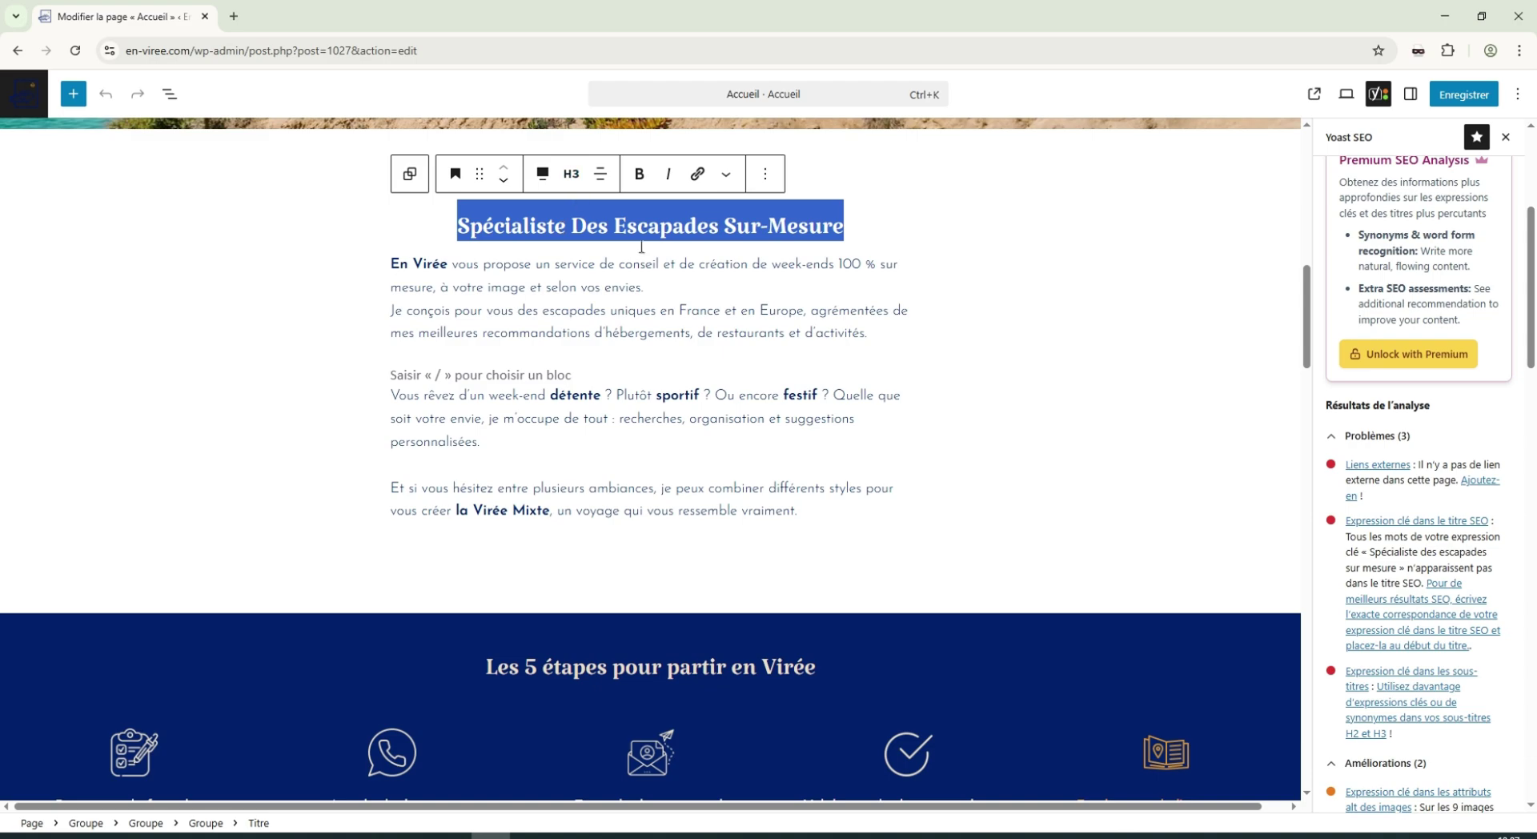
pyautogui.scroll(-8, 719, 498)
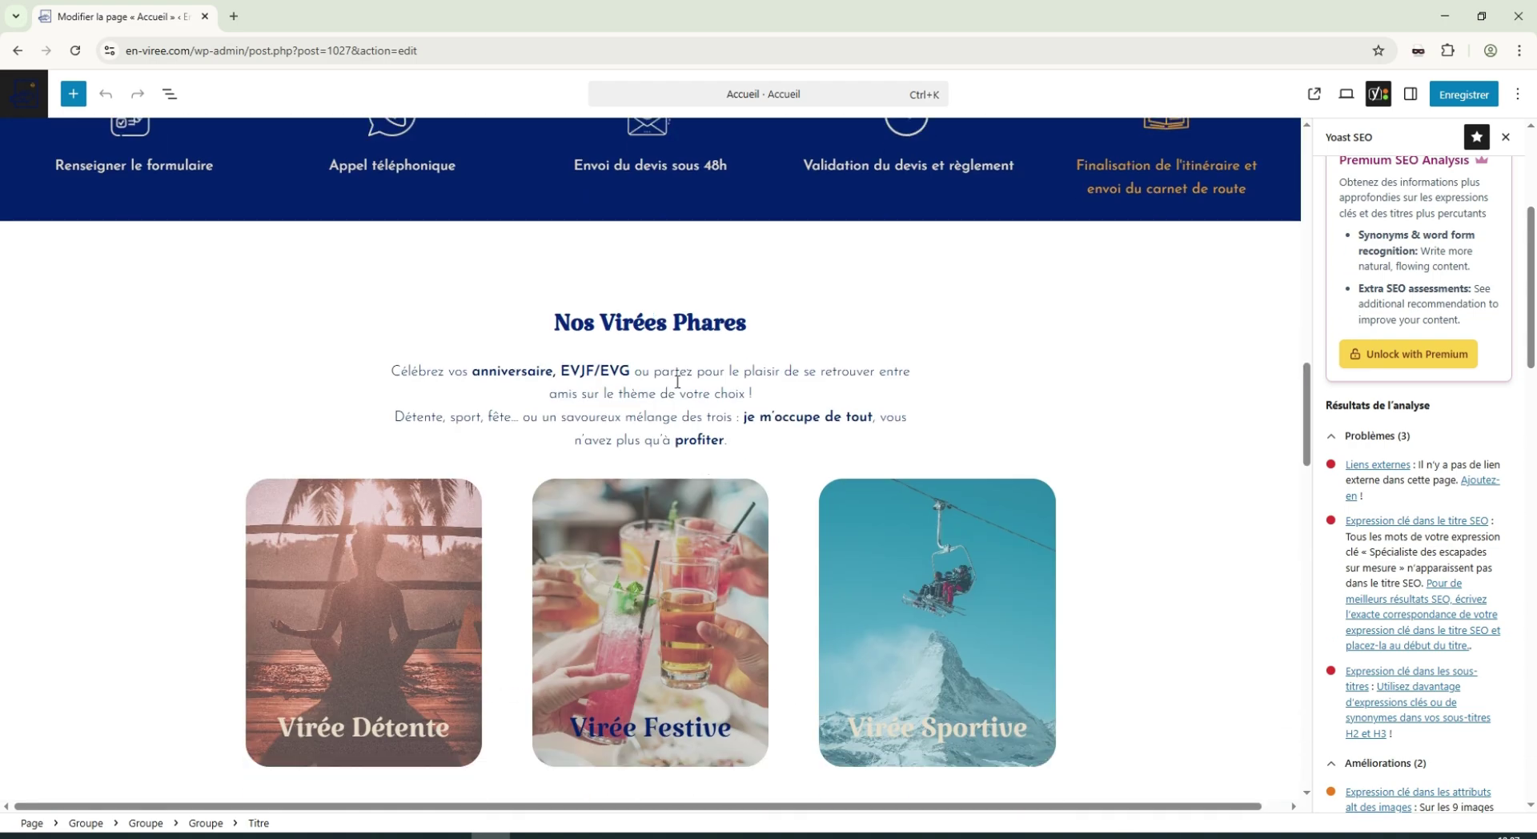
pyautogui.click(701, 319)
pyautogui.scroll(-20, 584, 481)
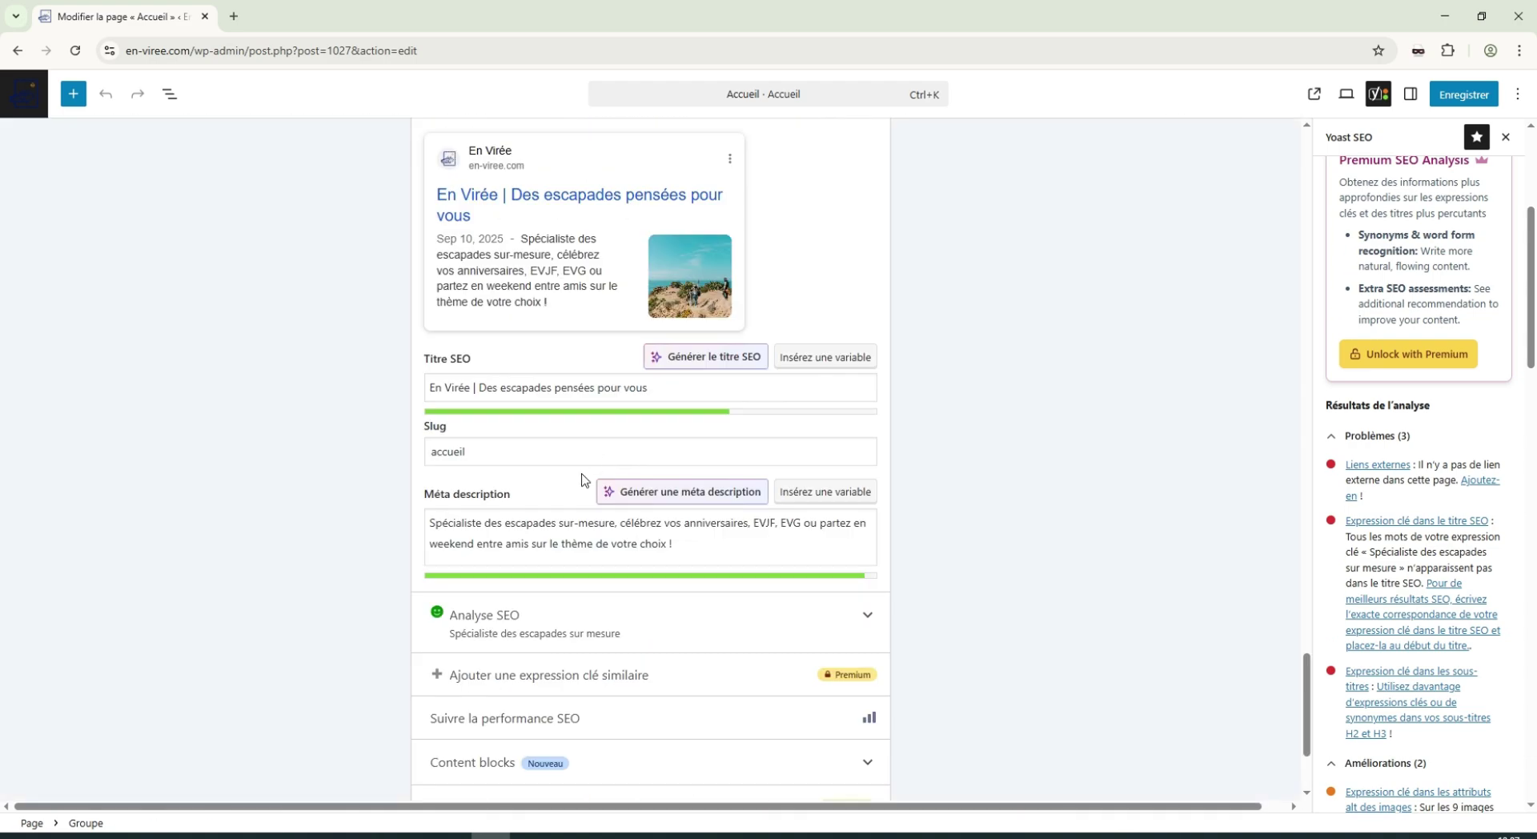
# Highlight "Spécialiste des escapades sur-mesure" in the meta description and select the slug text "accueil".
pyautogui.click(686, 548)
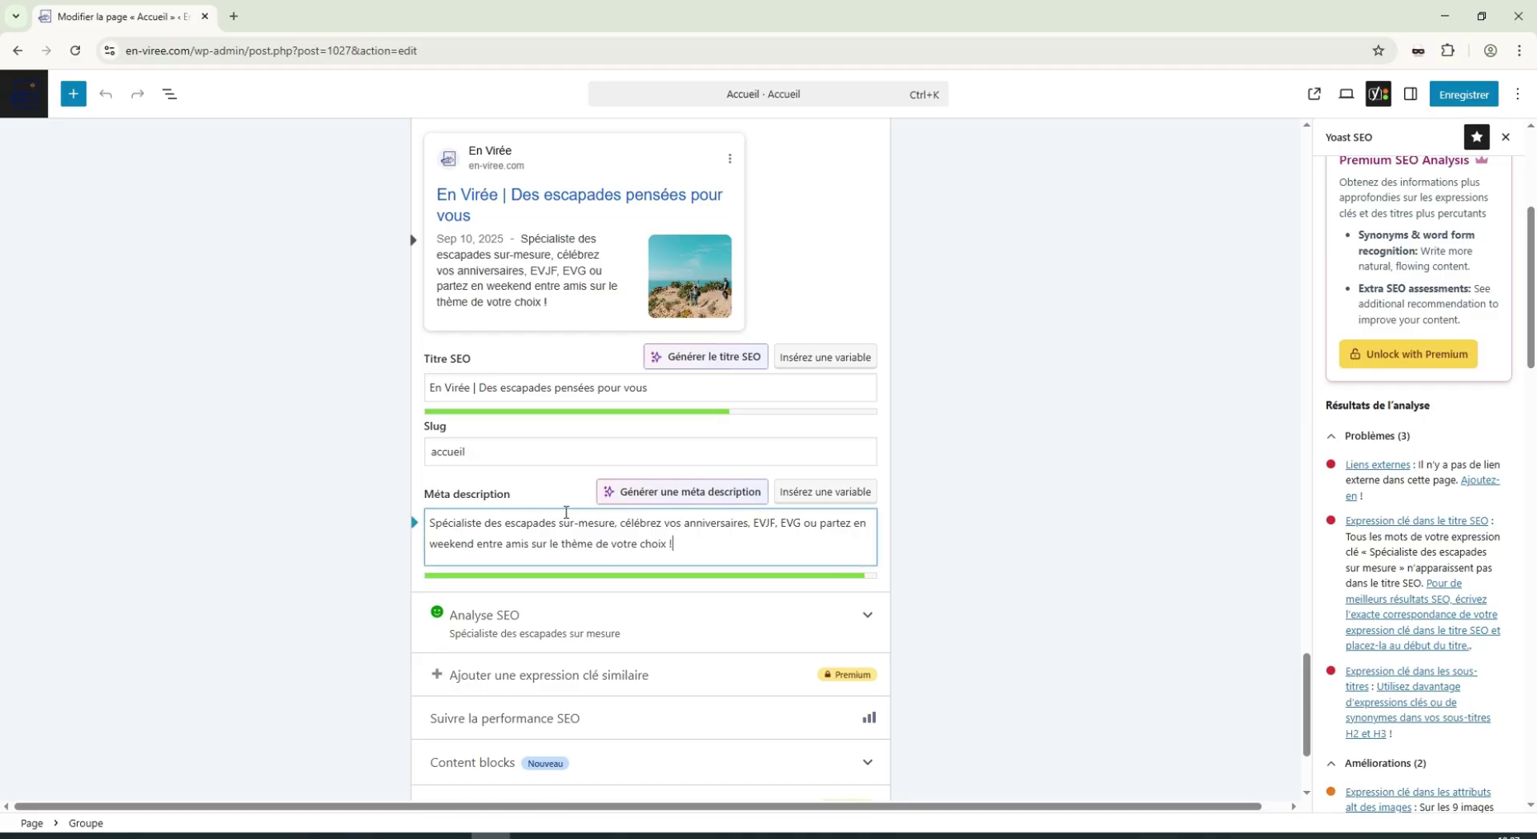
pyautogui.moveTo(616, 523); pyautogui.dragTo(398, 529)
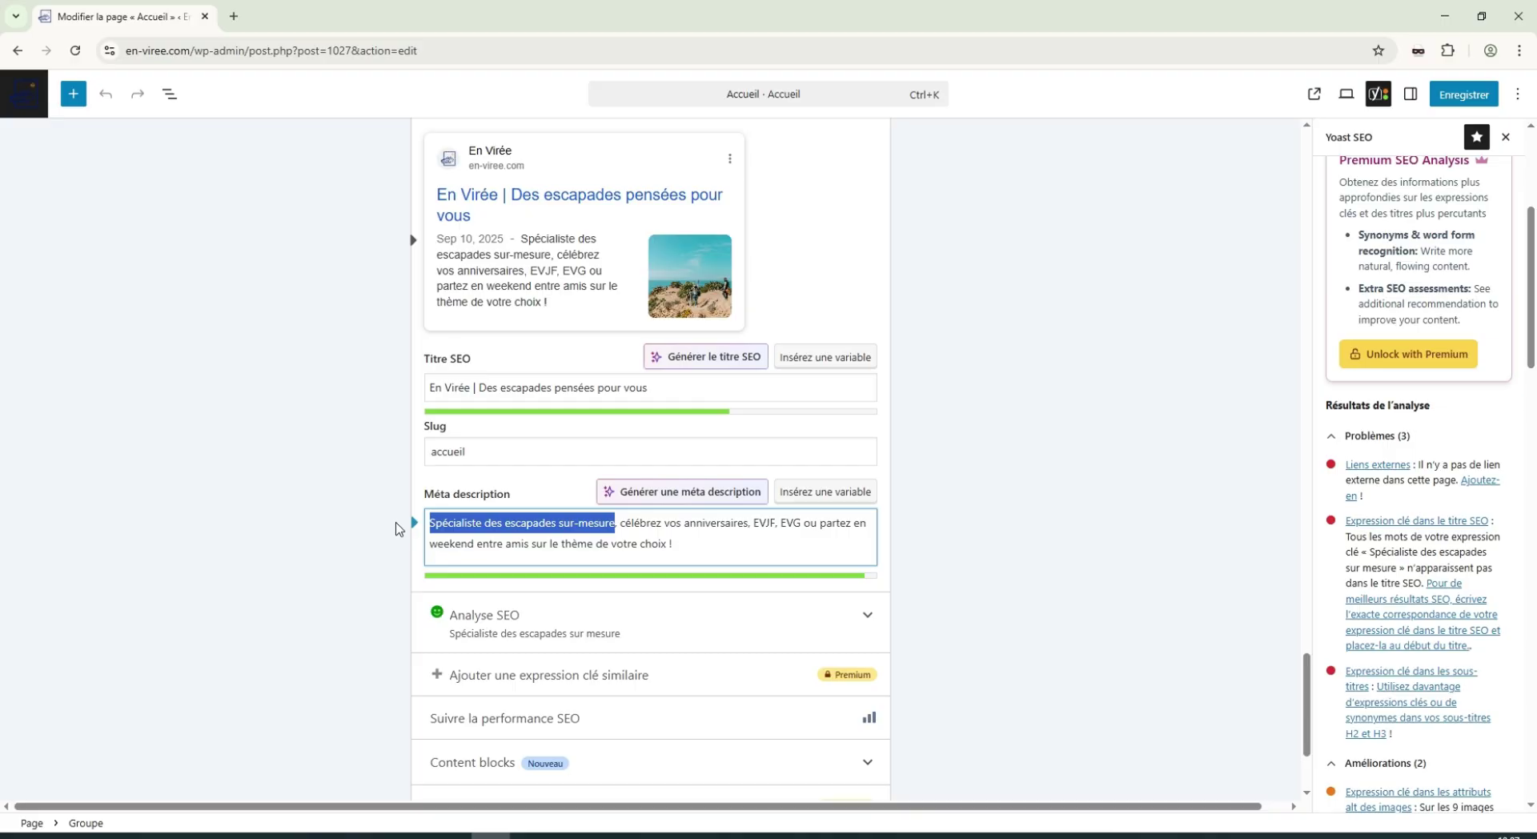
pyautogui.click(480, 450)
pyautogui.scroll(-2, 484, 455)
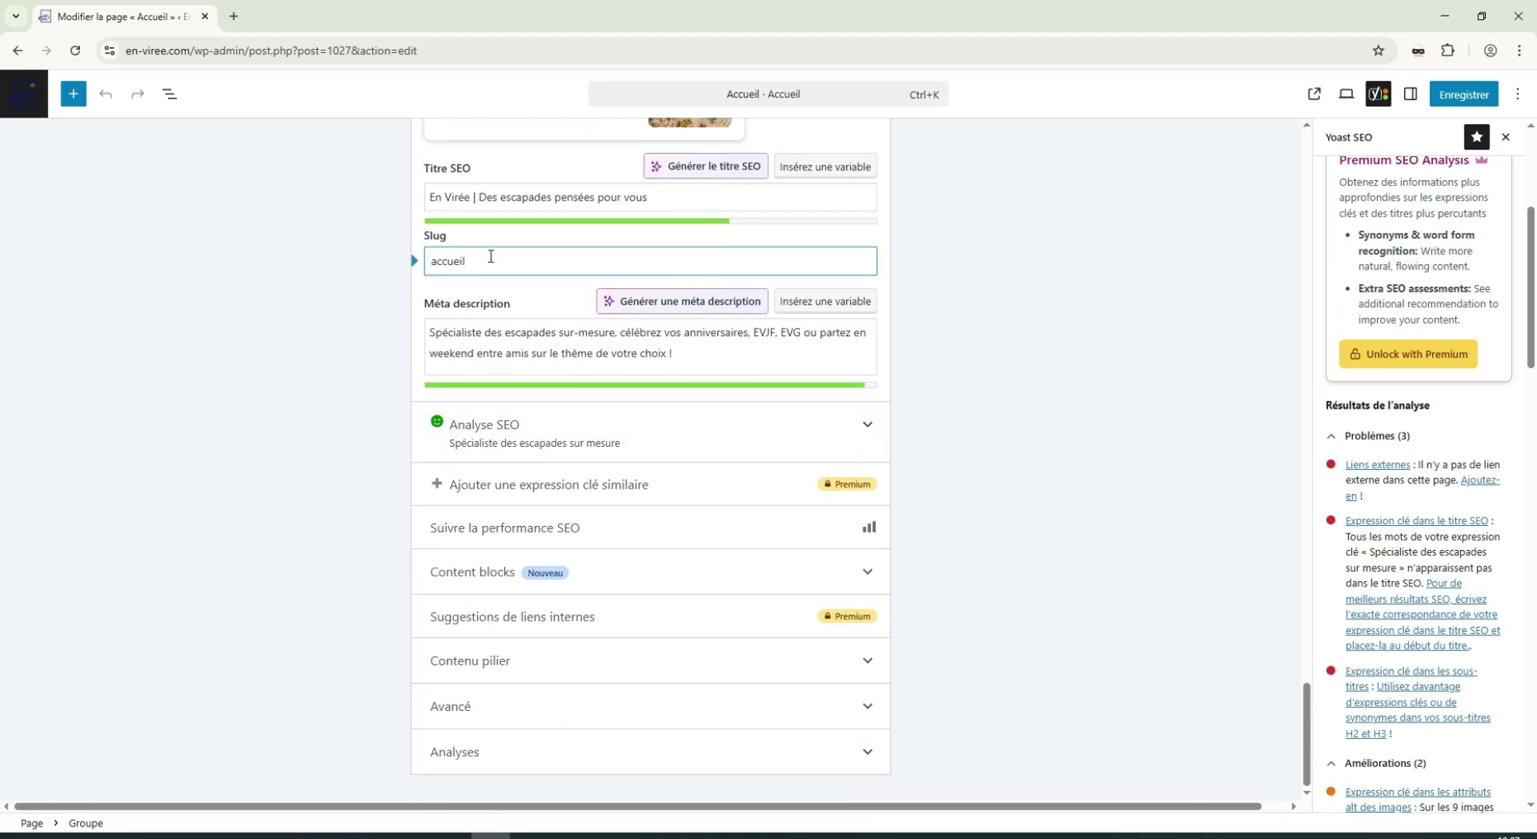
pyautogui.moveTo(490, 256); pyautogui.dragTo(381, 276)
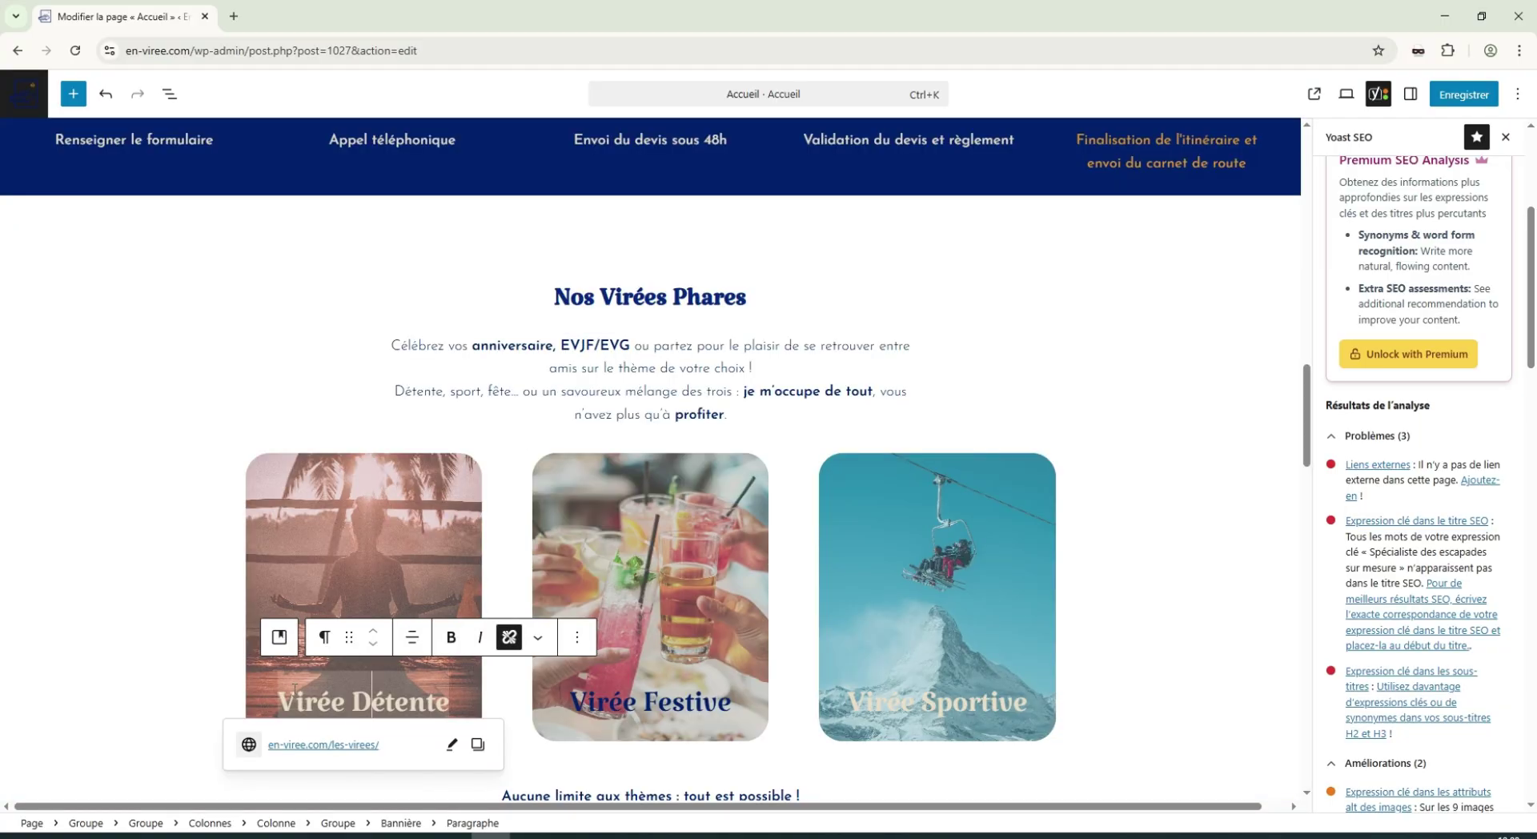
# Check the block type and link of the "Virée Festive" and "Virée Sportive" card titles.
pyautogui.click(719, 695)
pyautogui.click(942, 701)
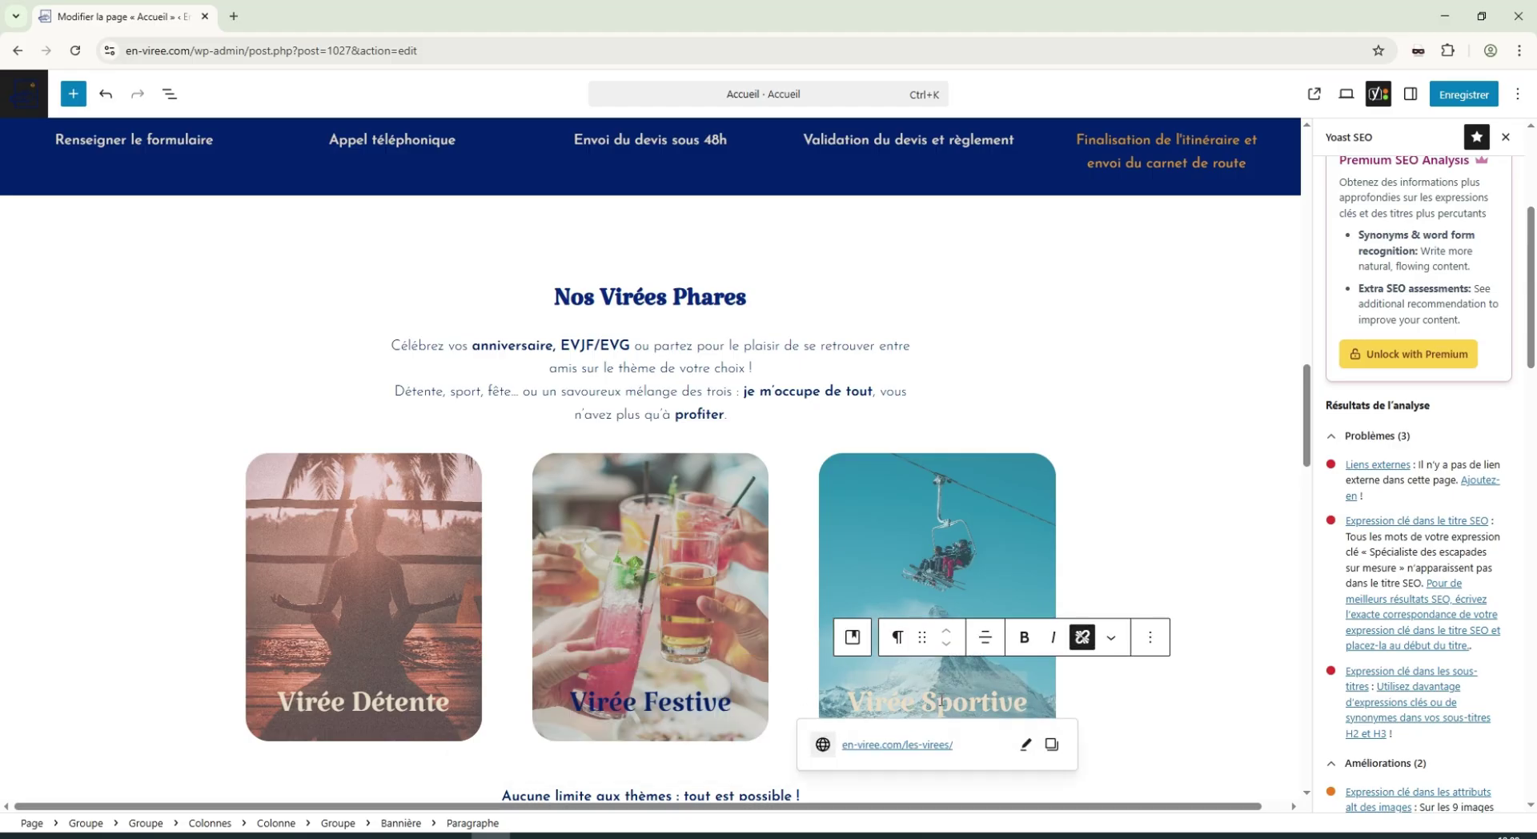
pyautogui.scroll(-7, 993, 625)
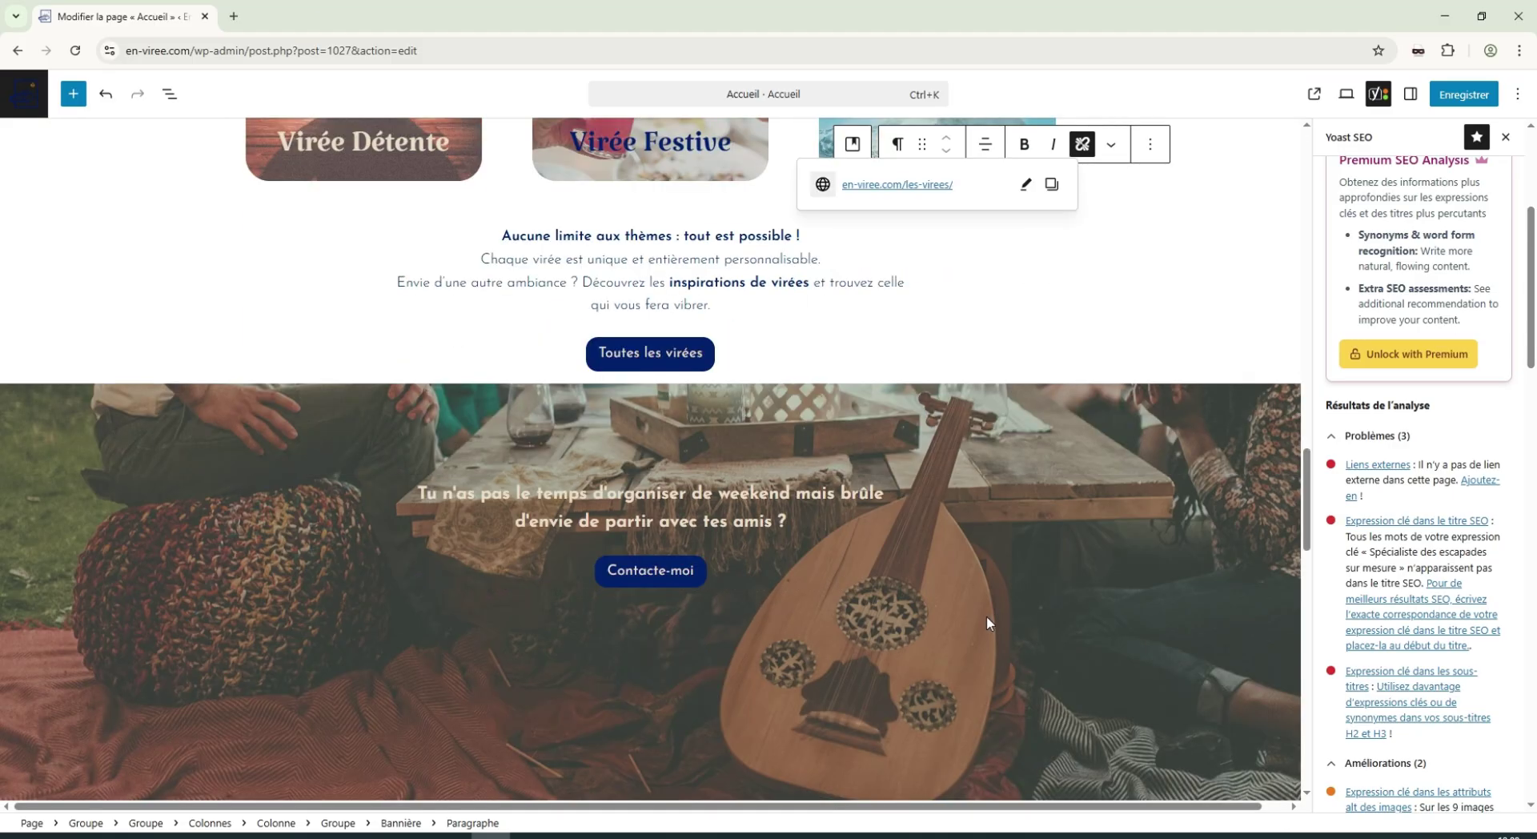
# Review the Yoast analysis results, highlighting the keyphrase density note, and look over the search appearance settings again.
pyautogui.scroll(-10, 987, 622)
pyautogui.scroll(-7, 1355, 616)
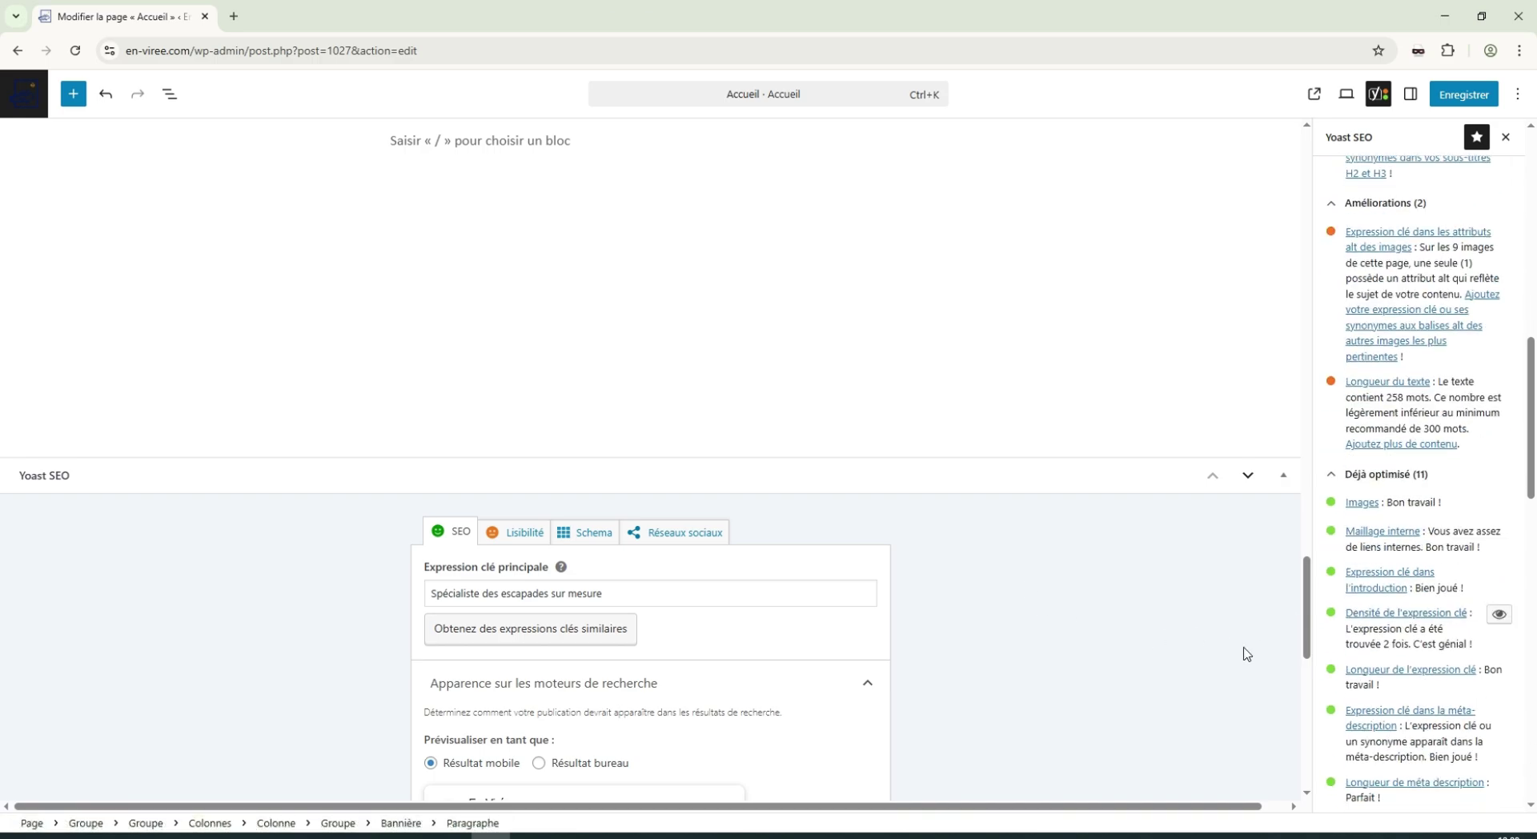
pyautogui.tripleClick(1349, 633)
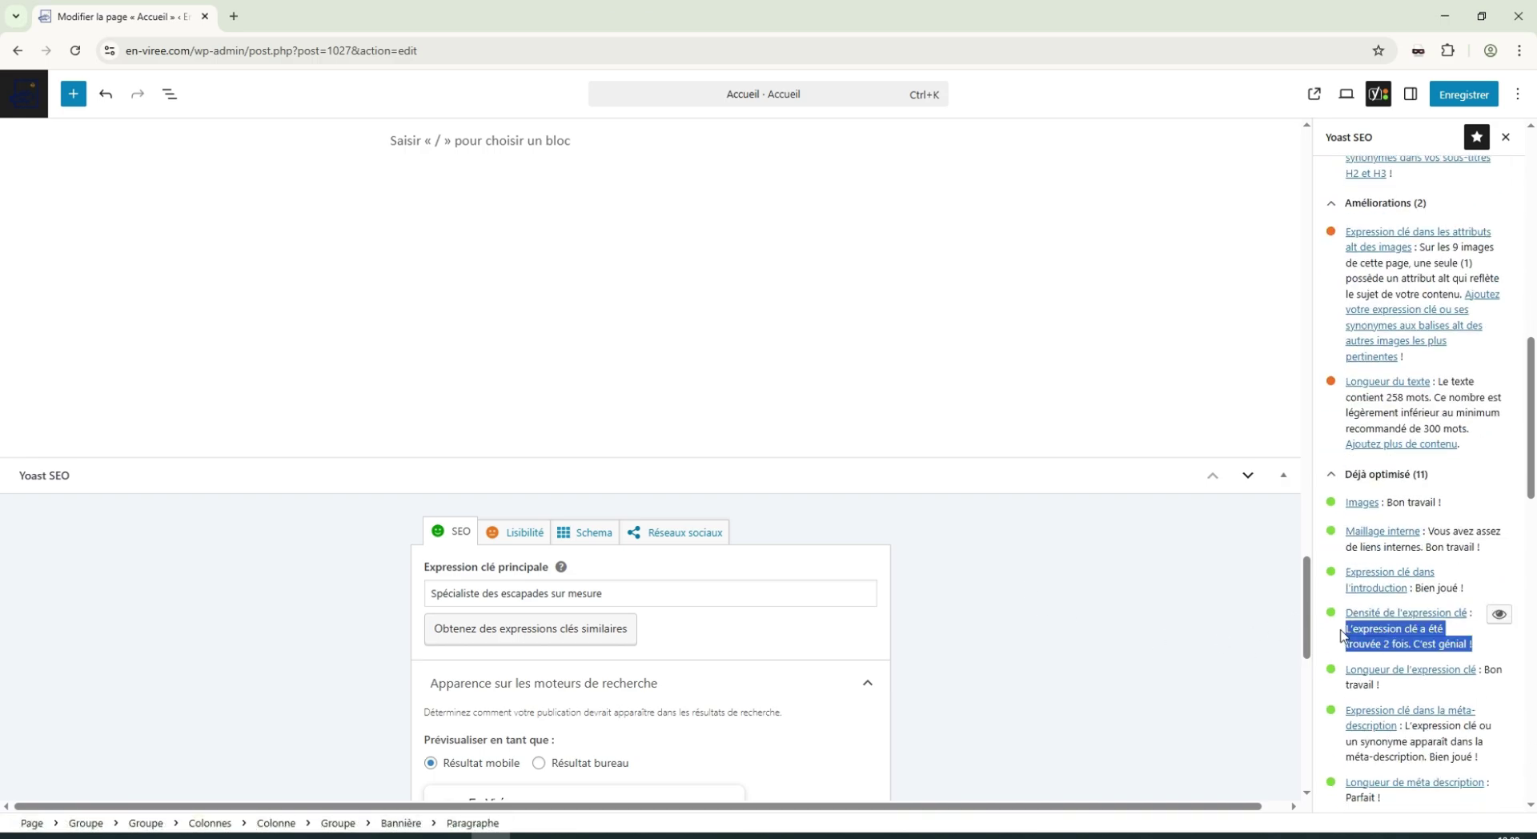
pyautogui.click(1403, 629)
pyautogui.scroll(-4, 921, 630)
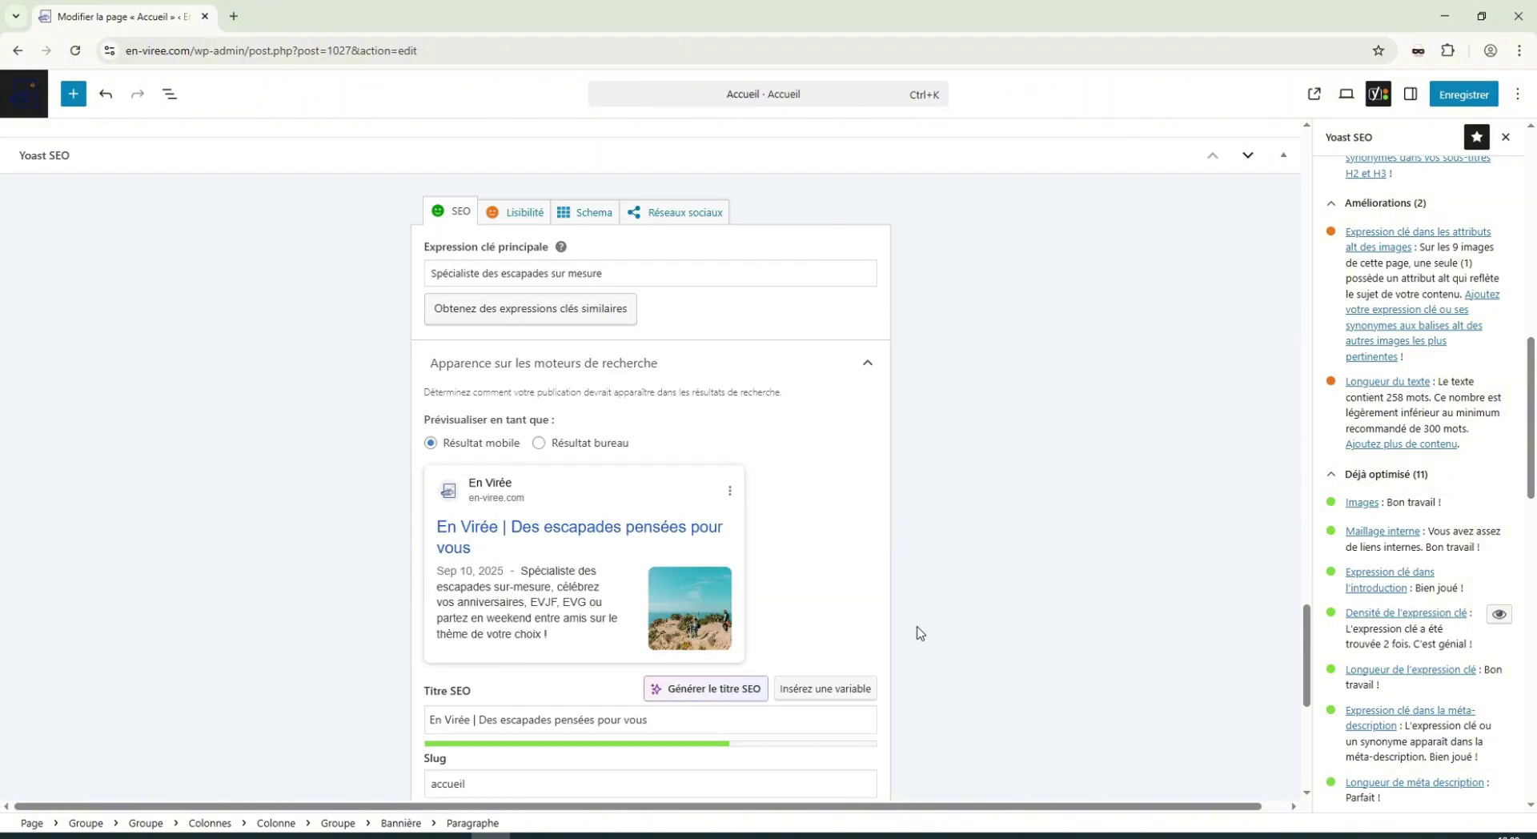
pyautogui.scroll(-3, 1208, 549)
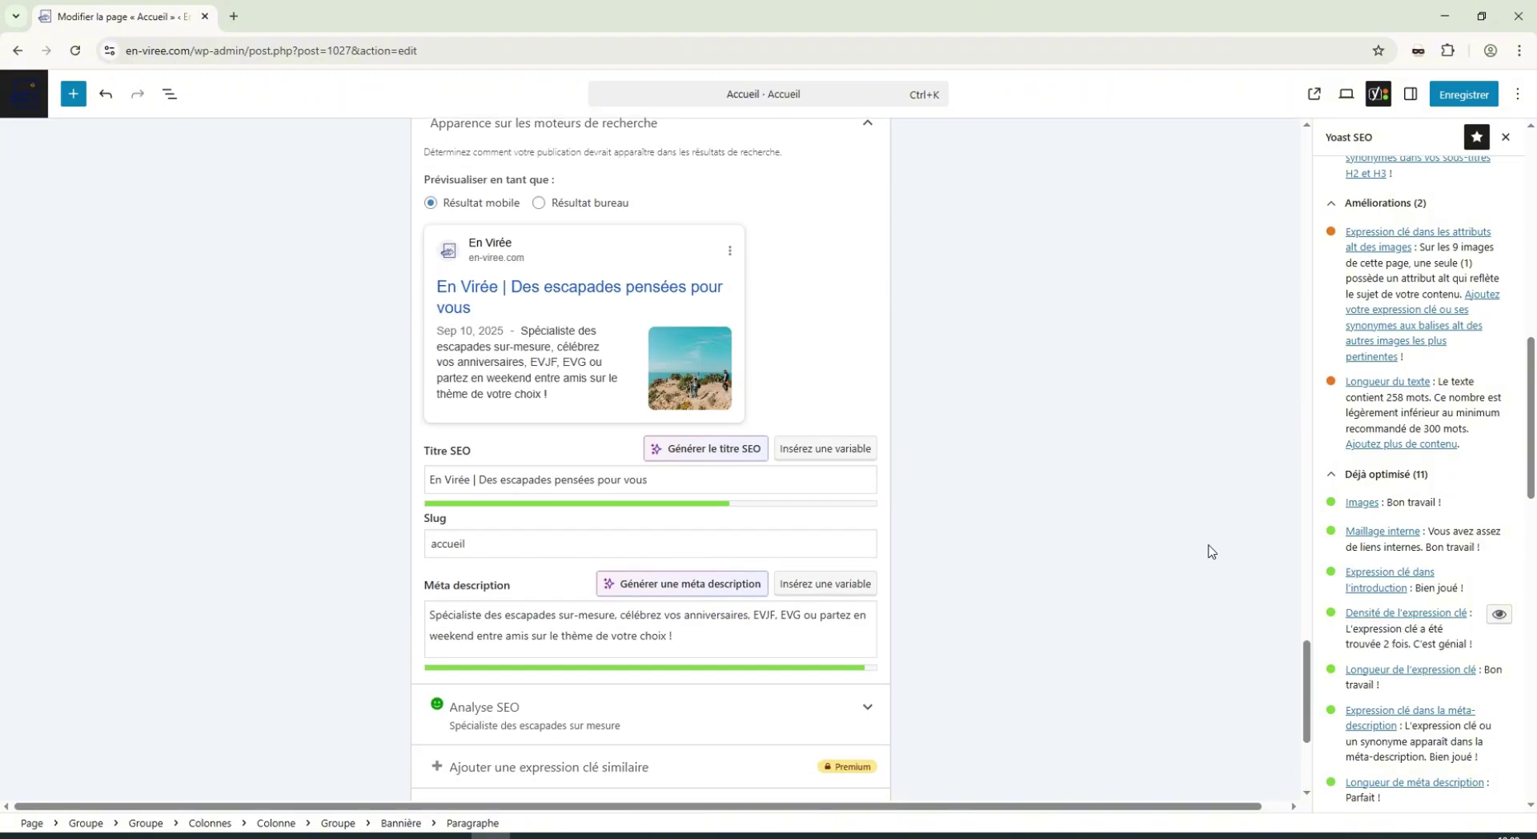
# Return to the pages list and open the Les Virées page for editing in a new tab.
pyautogui.hotkey('alt', 'Left')
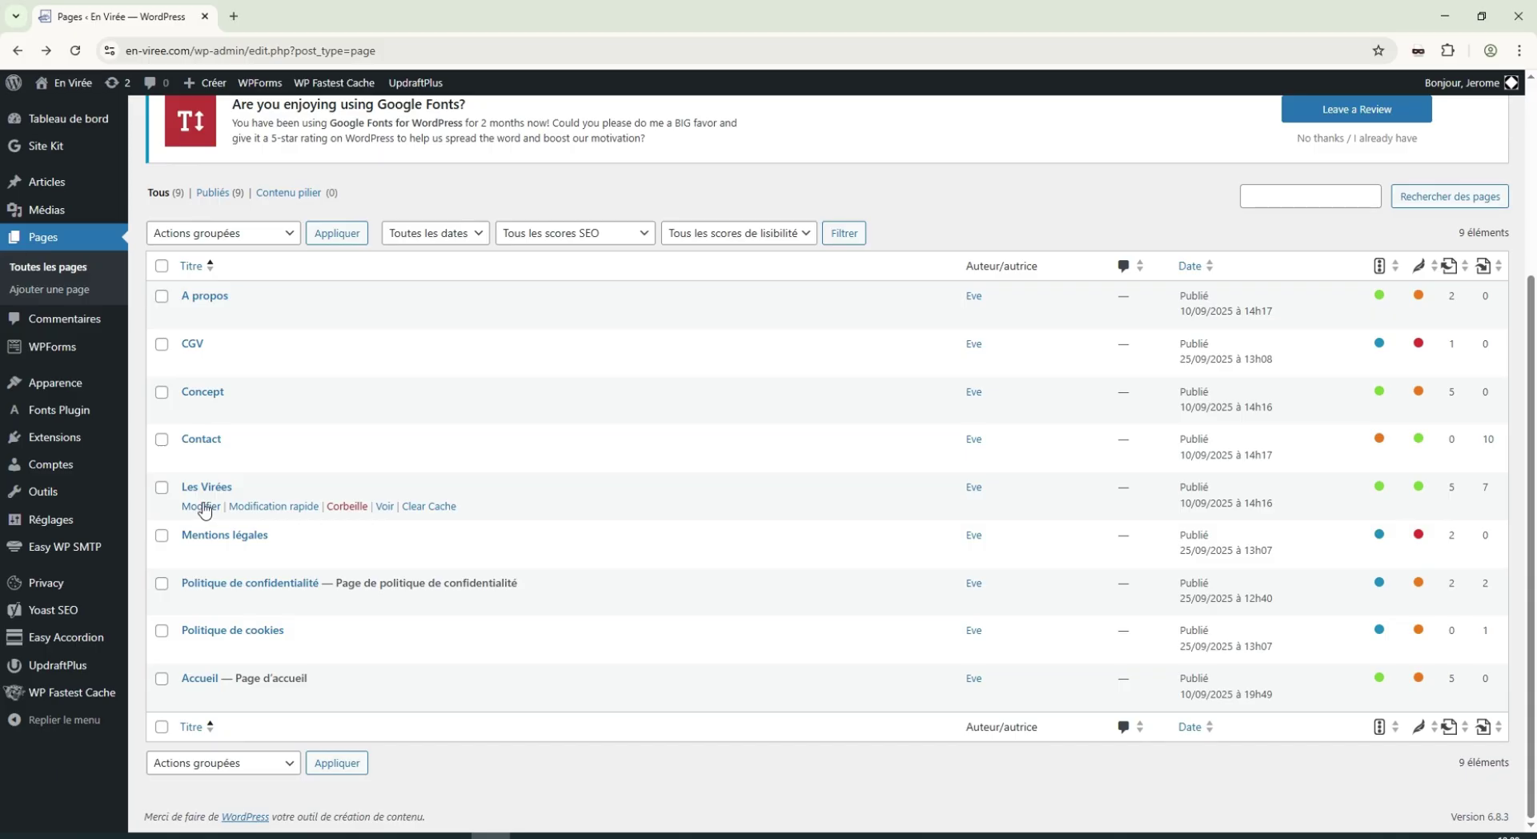
pyautogui.middleClick(259, 83)
pyautogui.click(294, 7)
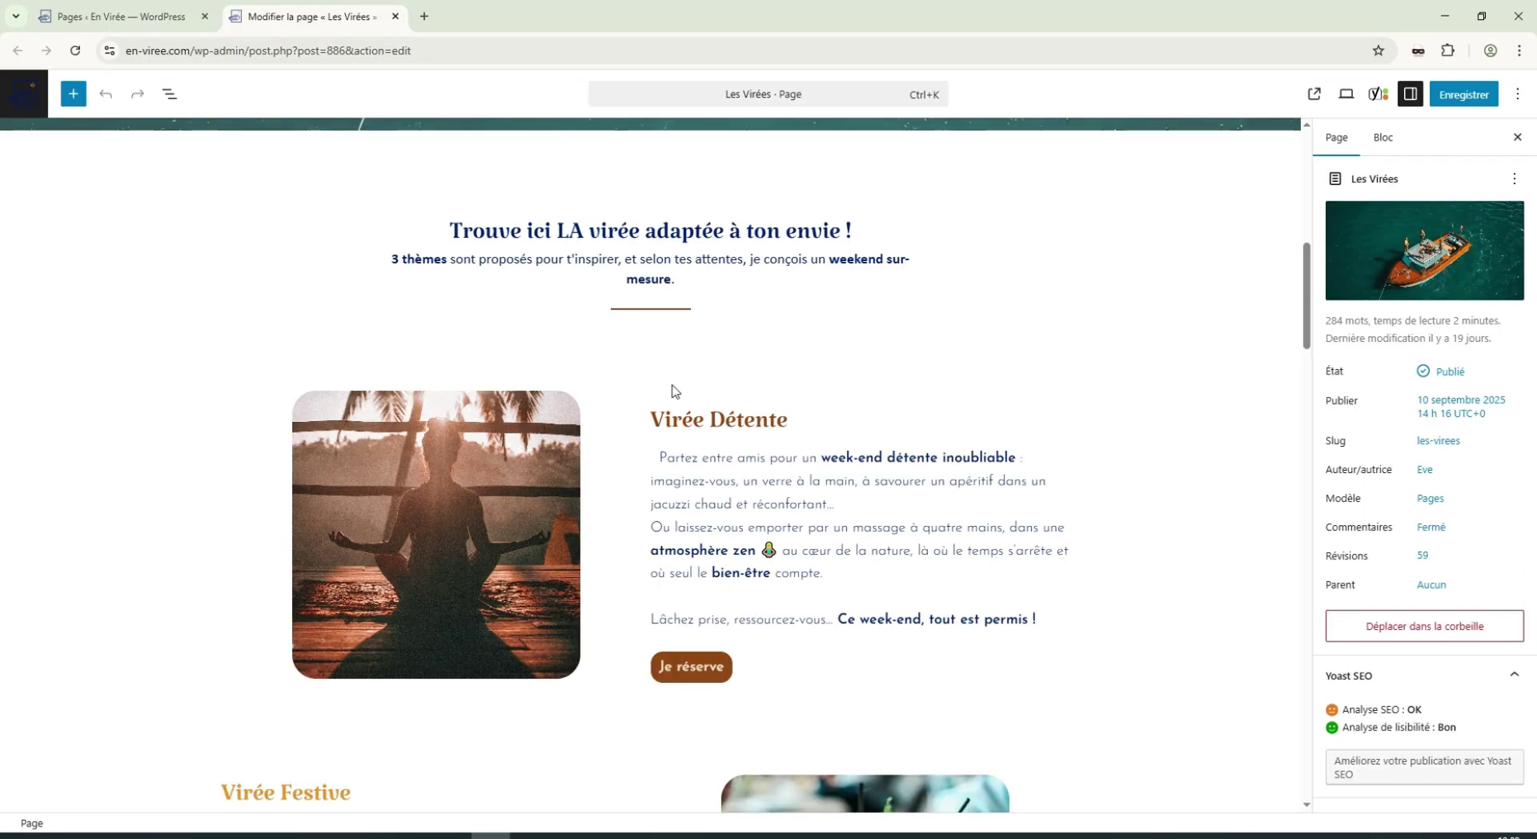
# Inspect the "Virée Détente" heading block and the "3 thèmes" introduction paragraph.
pyautogui.scroll(-2, 1046, 449)
pyautogui.click(730, 269)
pyautogui.scroll(2, 745, 281)
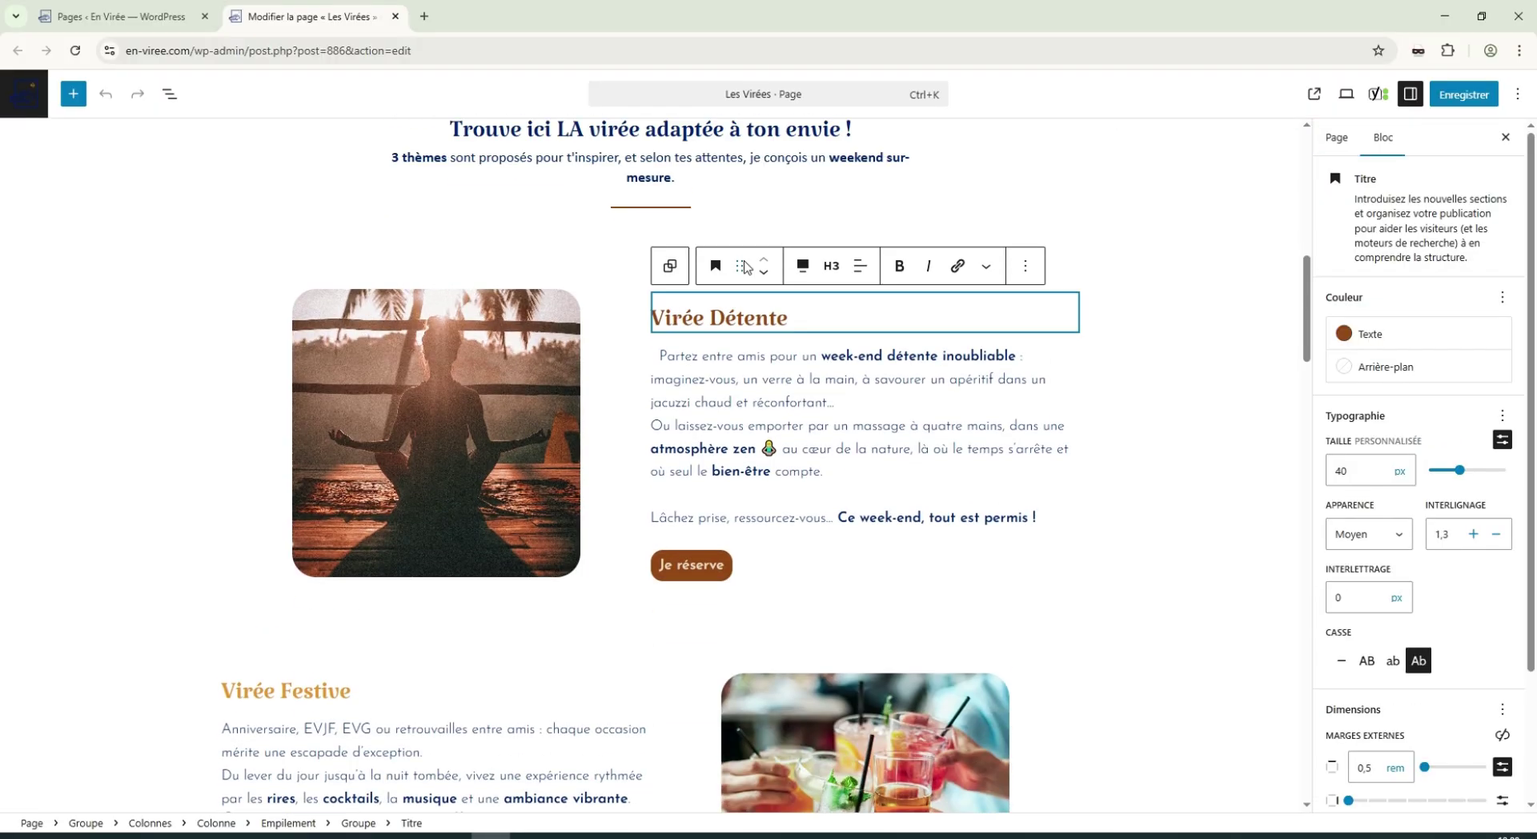
pyautogui.click(729, 258)
pyautogui.scroll(1, 685, 293)
pyautogui.scroll(5, 685, 297)
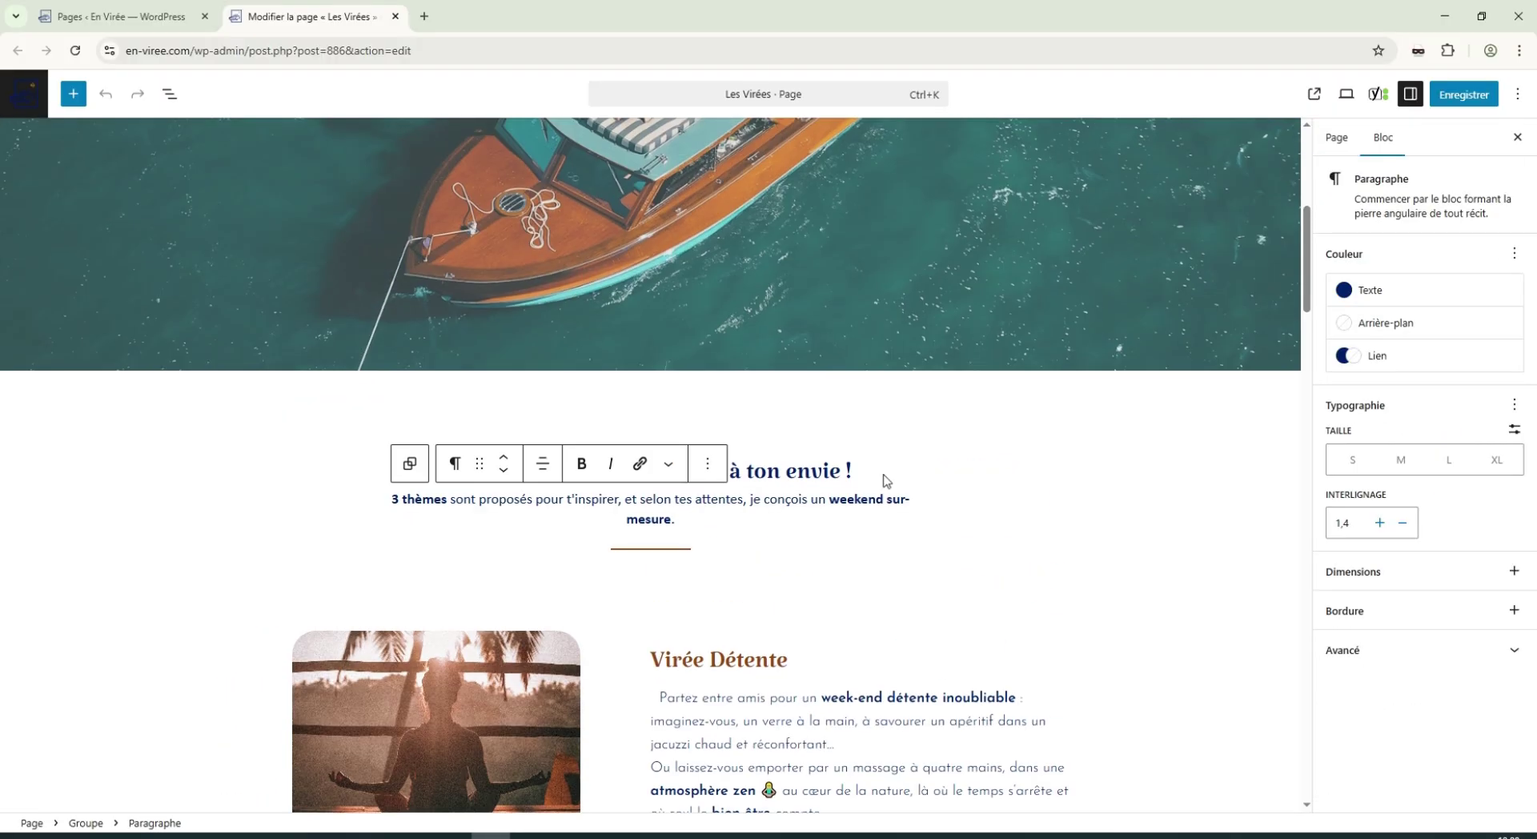
# Look at the page title "Les Virées" and check the heading level of "Trouve ici LA virée adaptée à ton envie !".
pyautogui.click(517, 200)
pyautogui.tripleClick(516, 200)
pyautogui.scroll(-6, 648, 334)
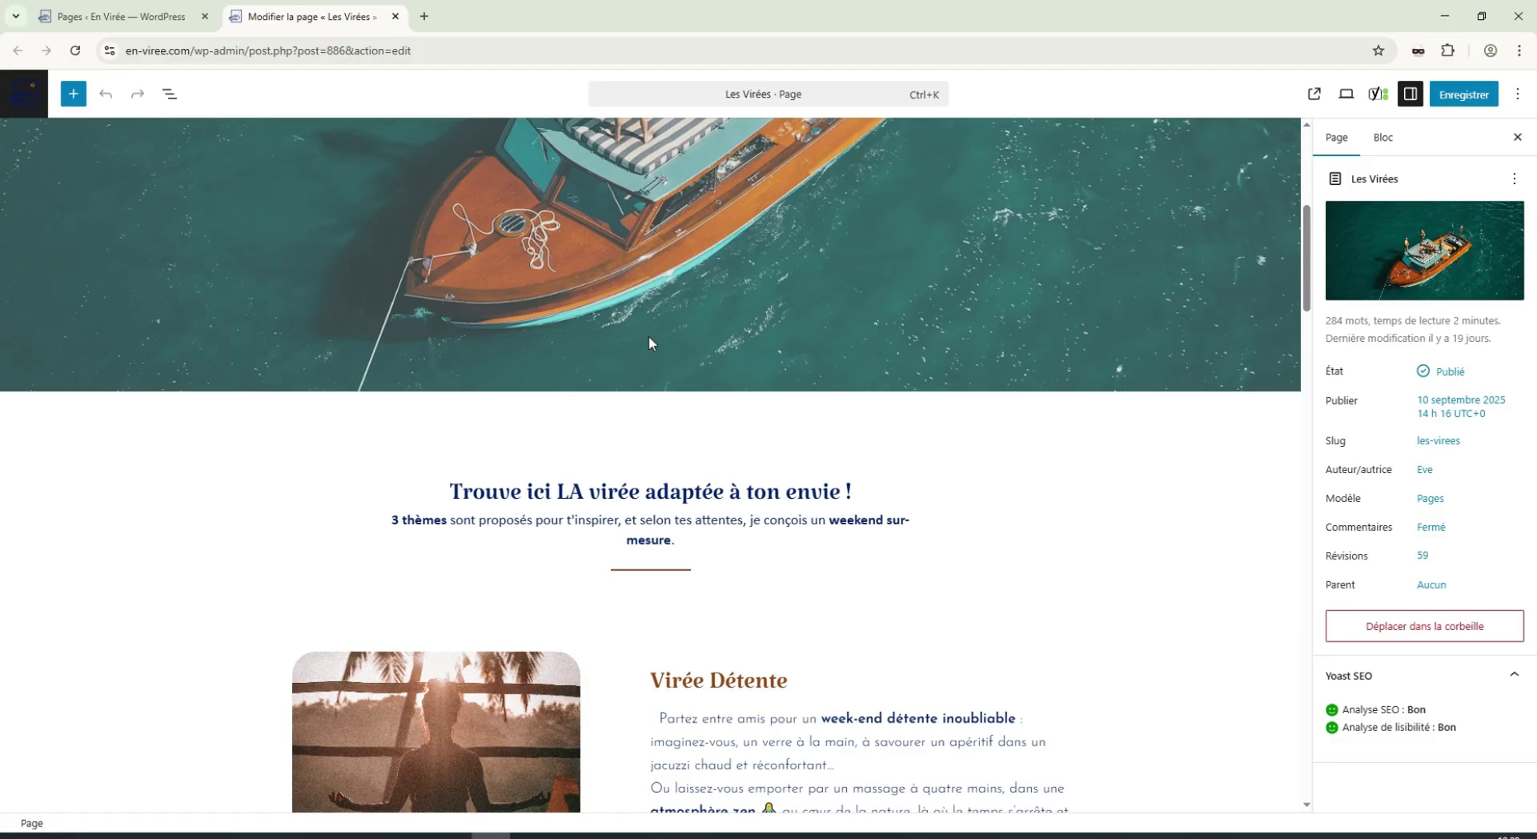
pyautogui.tripleClick(650, 472)
pyautogui.scroll(-3, 660, 472)
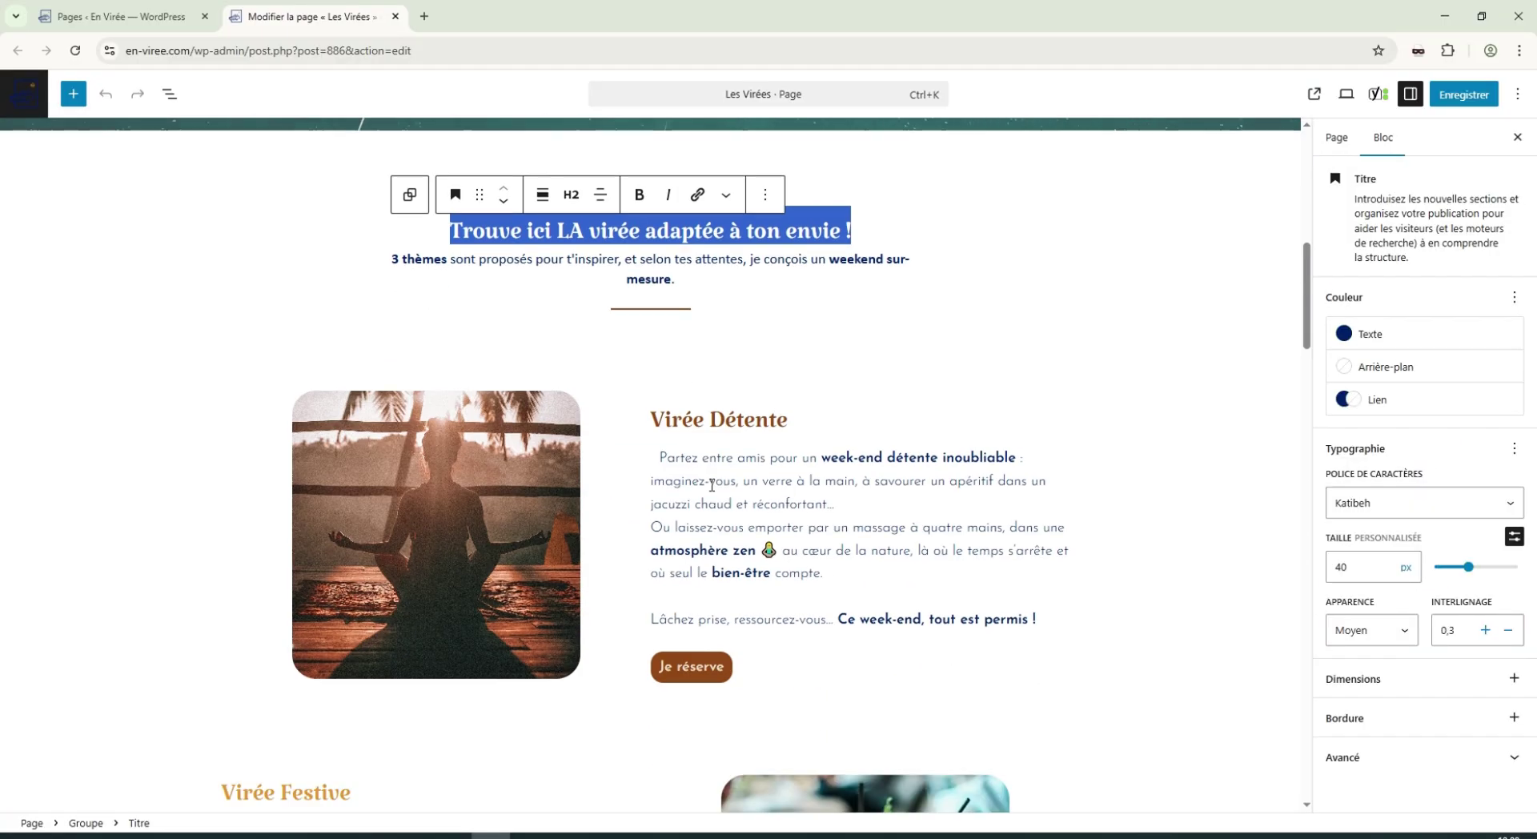
# Check the heading levels of "Virée Détente", "Virée Festive" and "Virée Sportive".
pyautogui.doubleClick(726, 406)
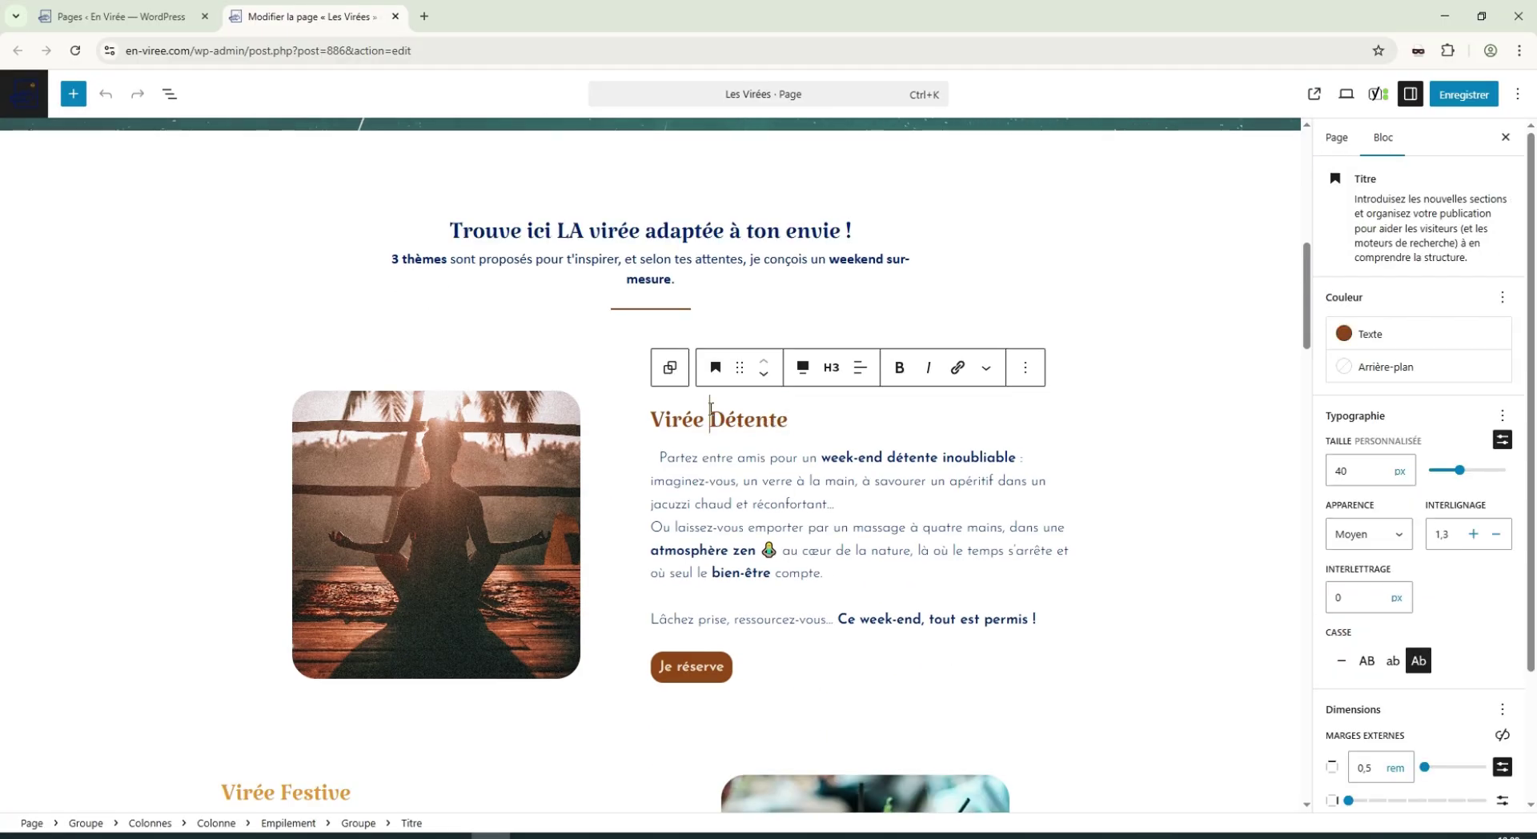
pyautogui.tripleClick(726, 406)
pyautogui.scroll(-4, 622, 479)
pyautogui.tripleClick(293, 469)
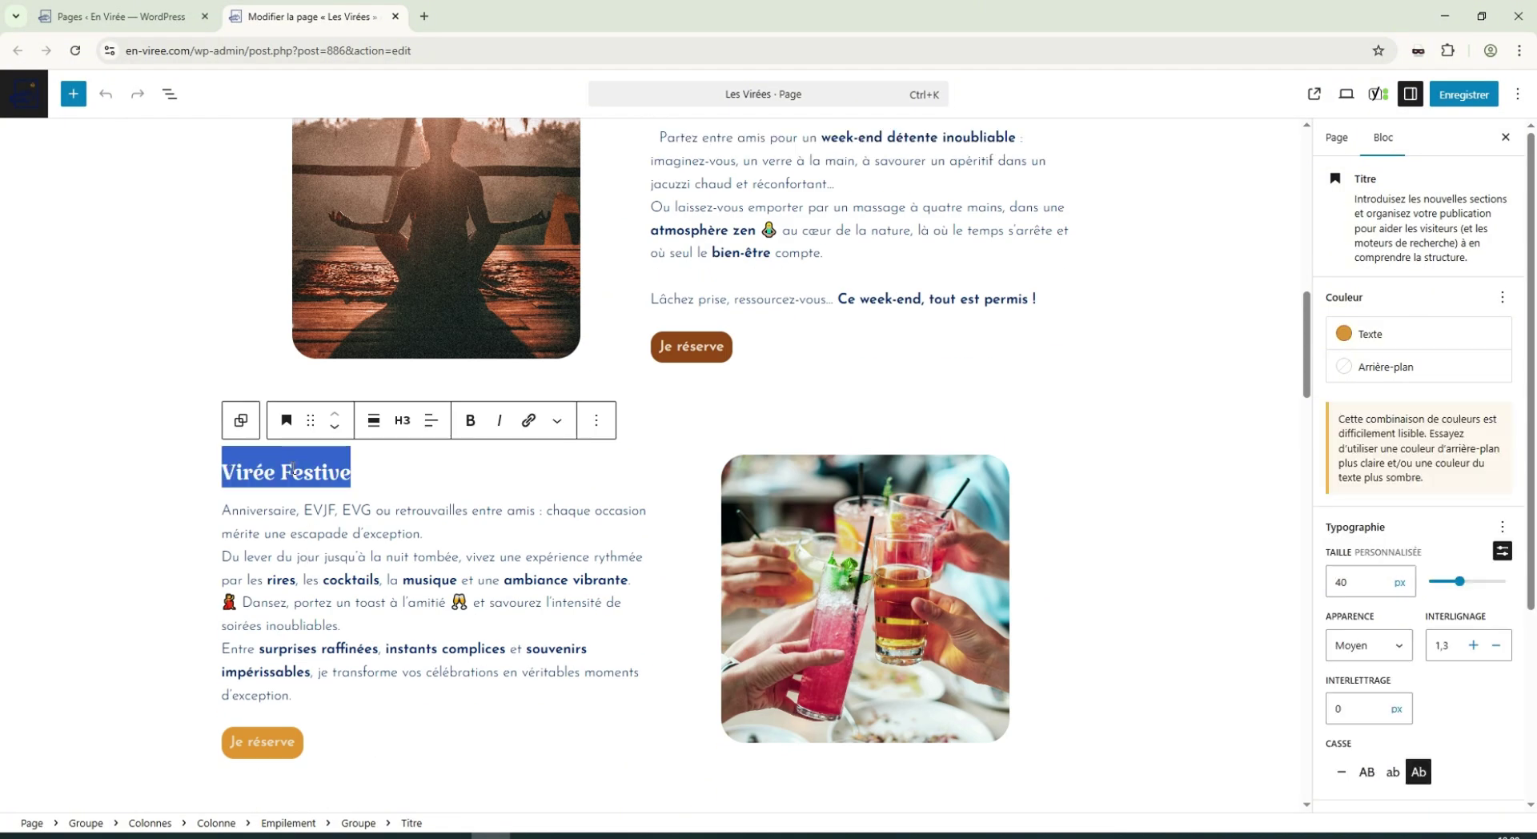
pyautogui.scroll(-5, 318, 473)
pyautogui.tripleClick(671, 488)
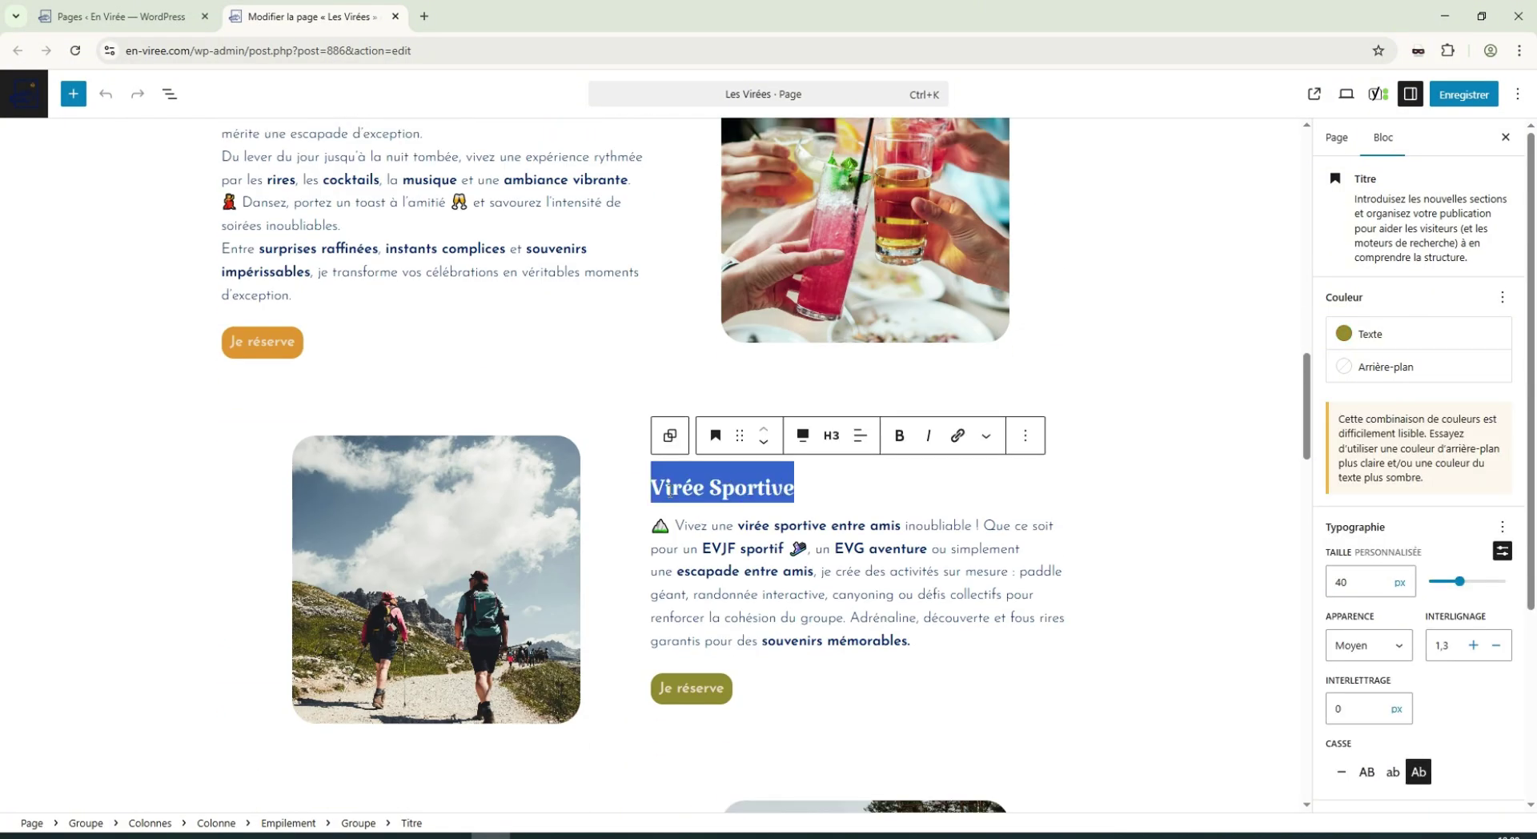
# Recheck the "Virée Détente" section's heading and paragraph, and inspect the link of its "Je réserve" button.
pyautogui.scroll(6, 812, 573)
pyautogui.tripleClick(768, 186)
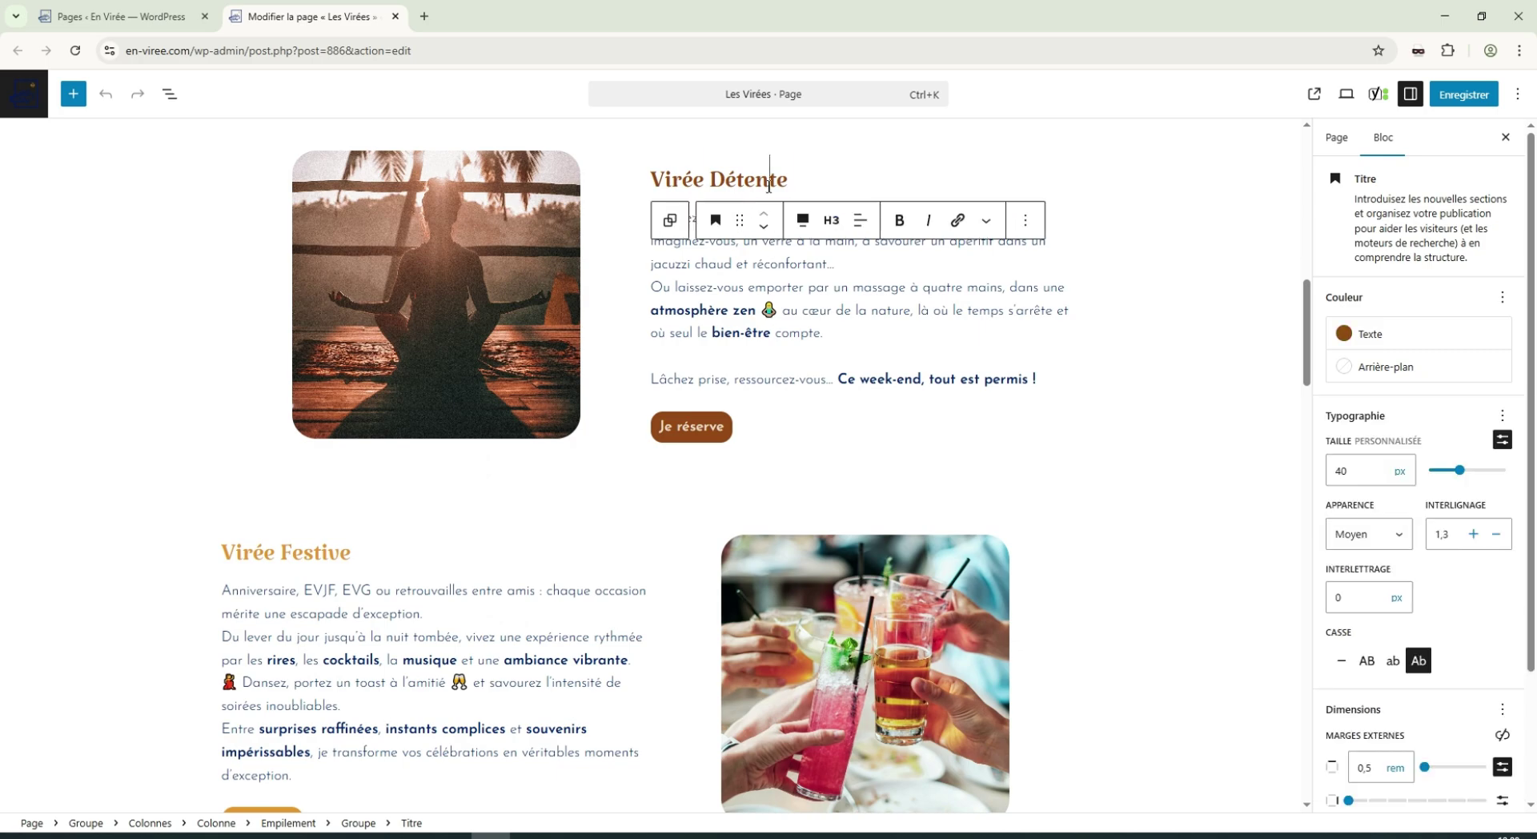
pyautogui.scroll(-4, 460, 586)
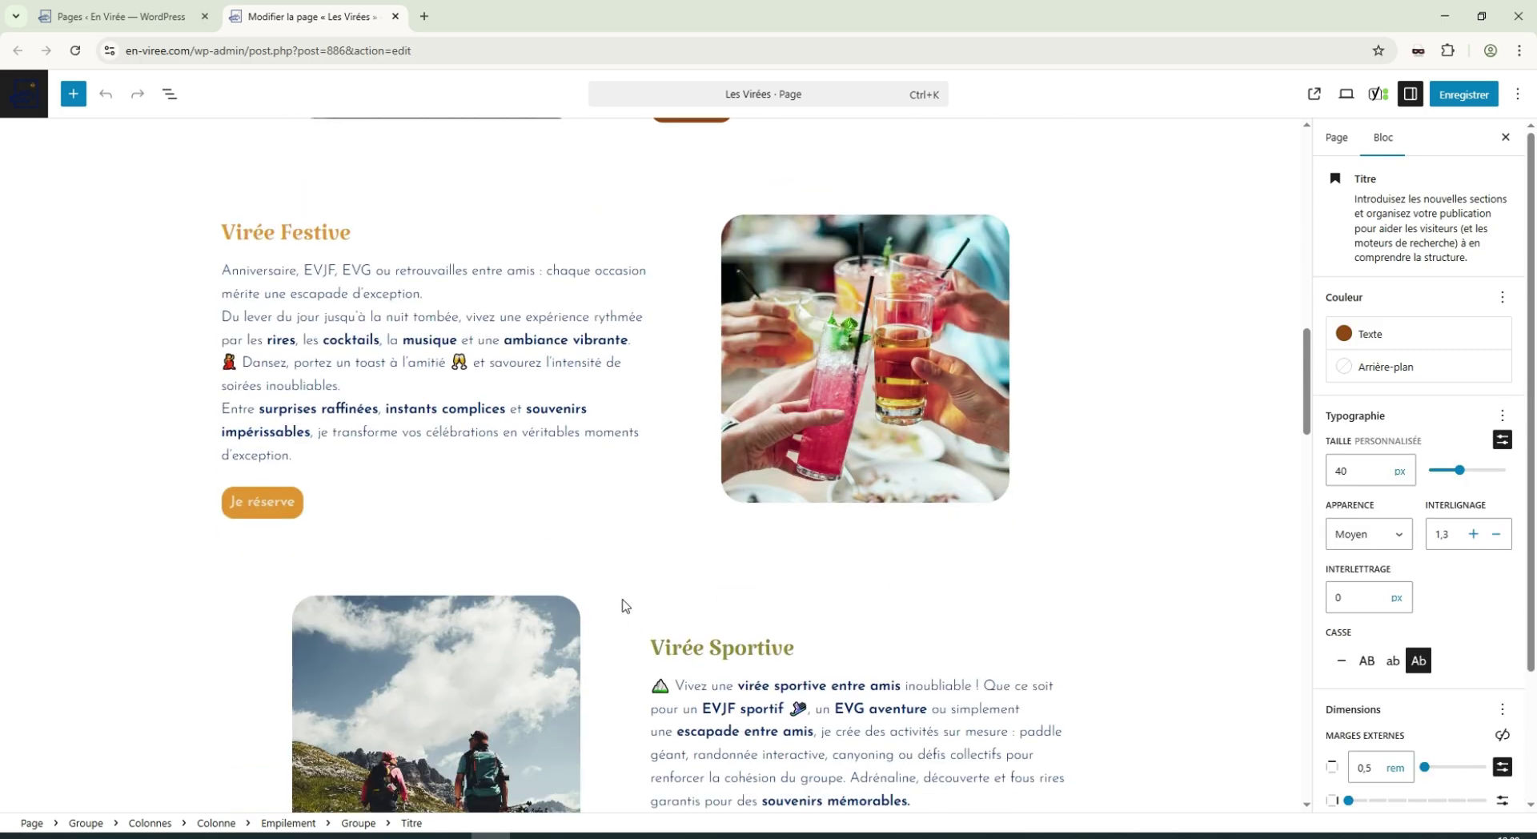
pyautogui.scroll(5, 620, 606)
pyautogui.click(778, 390)
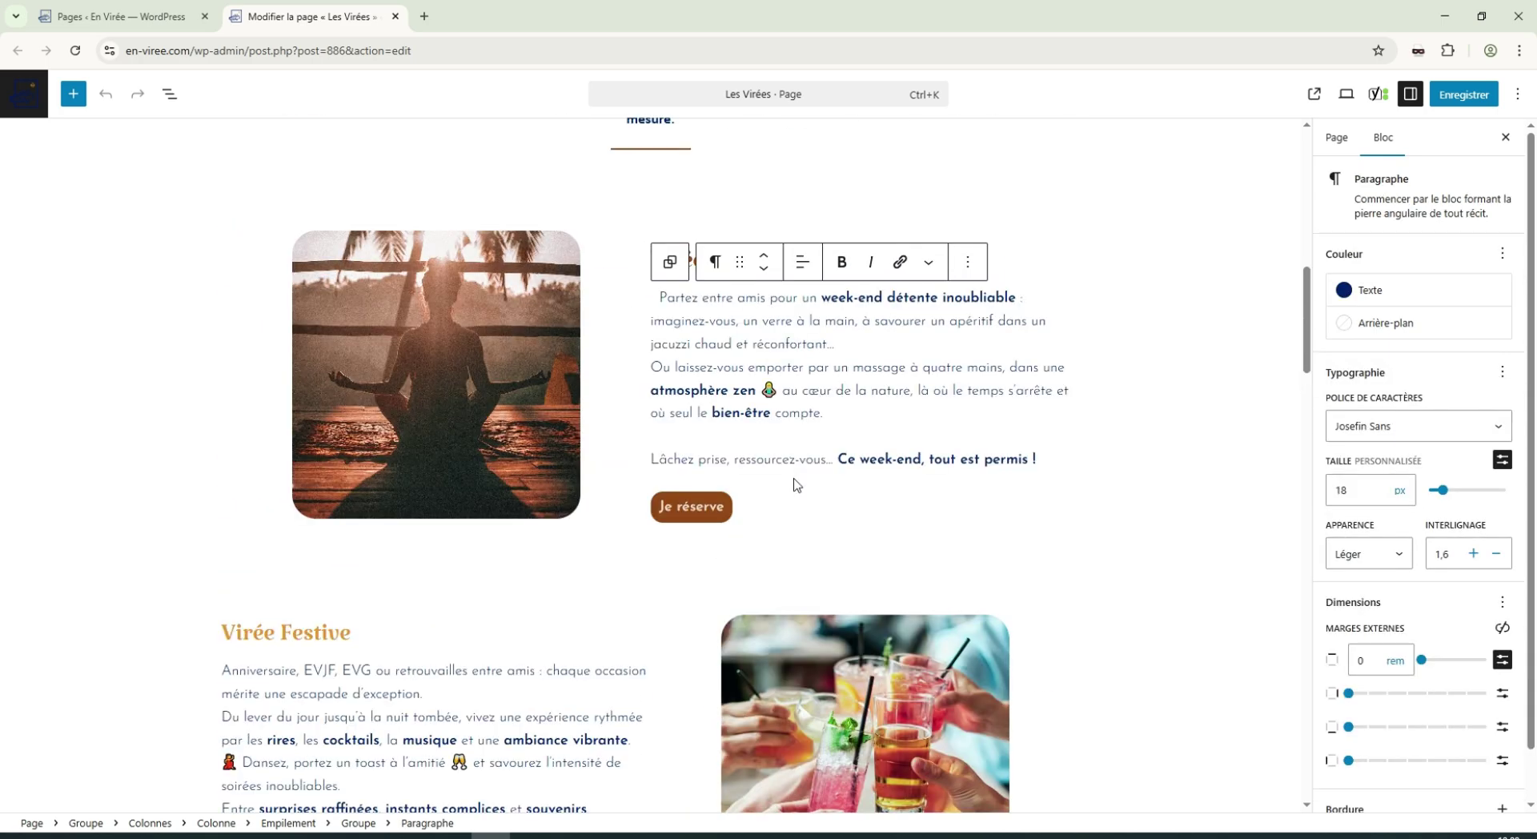
pyautogui.click(703, 509)
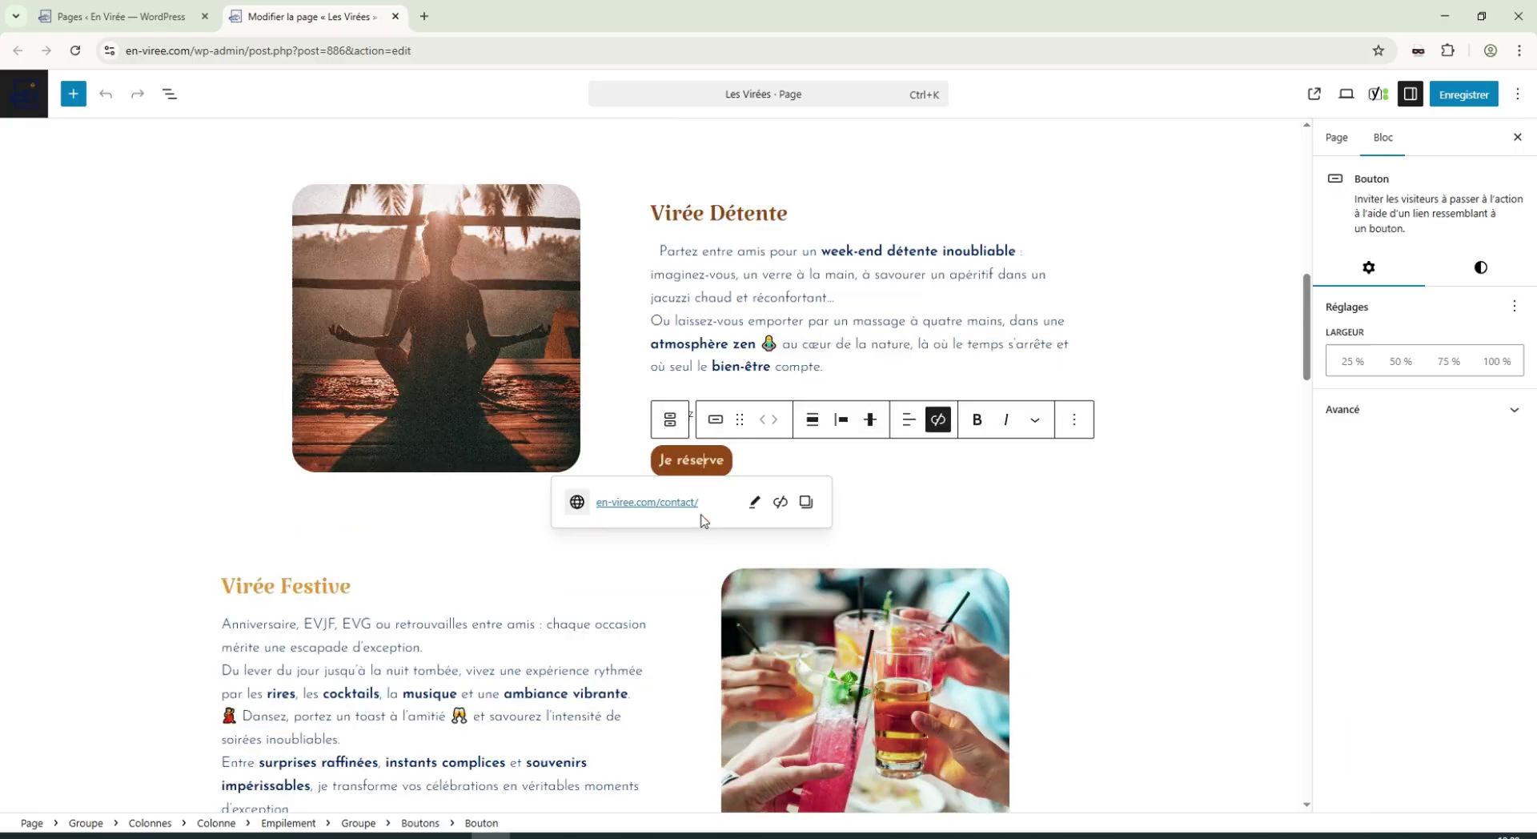
pyautogui.click(777, 466)
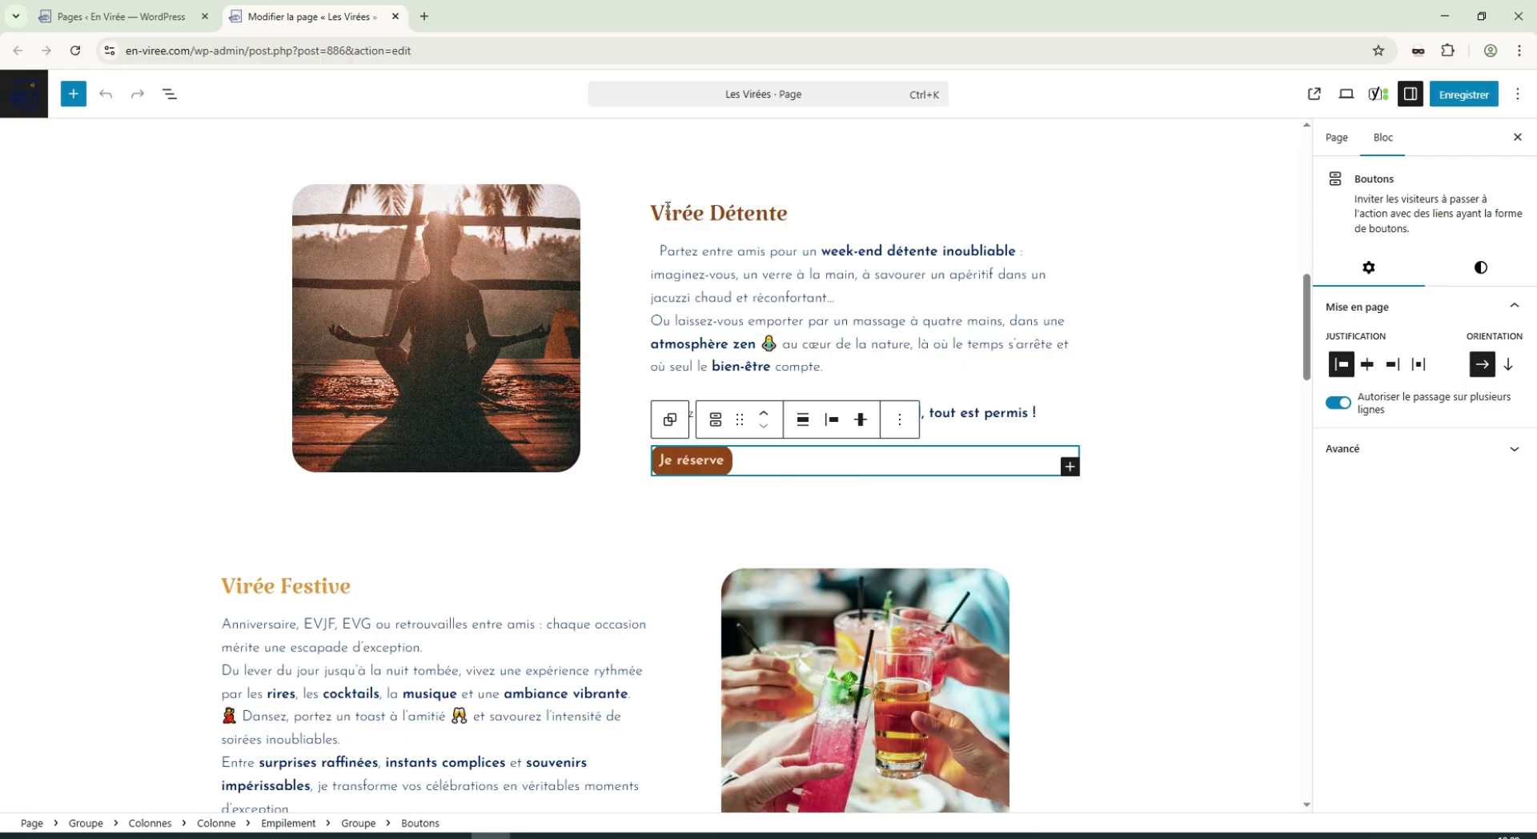
# Select the full text of the "Virée Détente" heading to examine its block settings.
pyautogui.click(750, 223)
pyautogui.moveTo(661, 216); pyautogui.dragTo(796, 216)
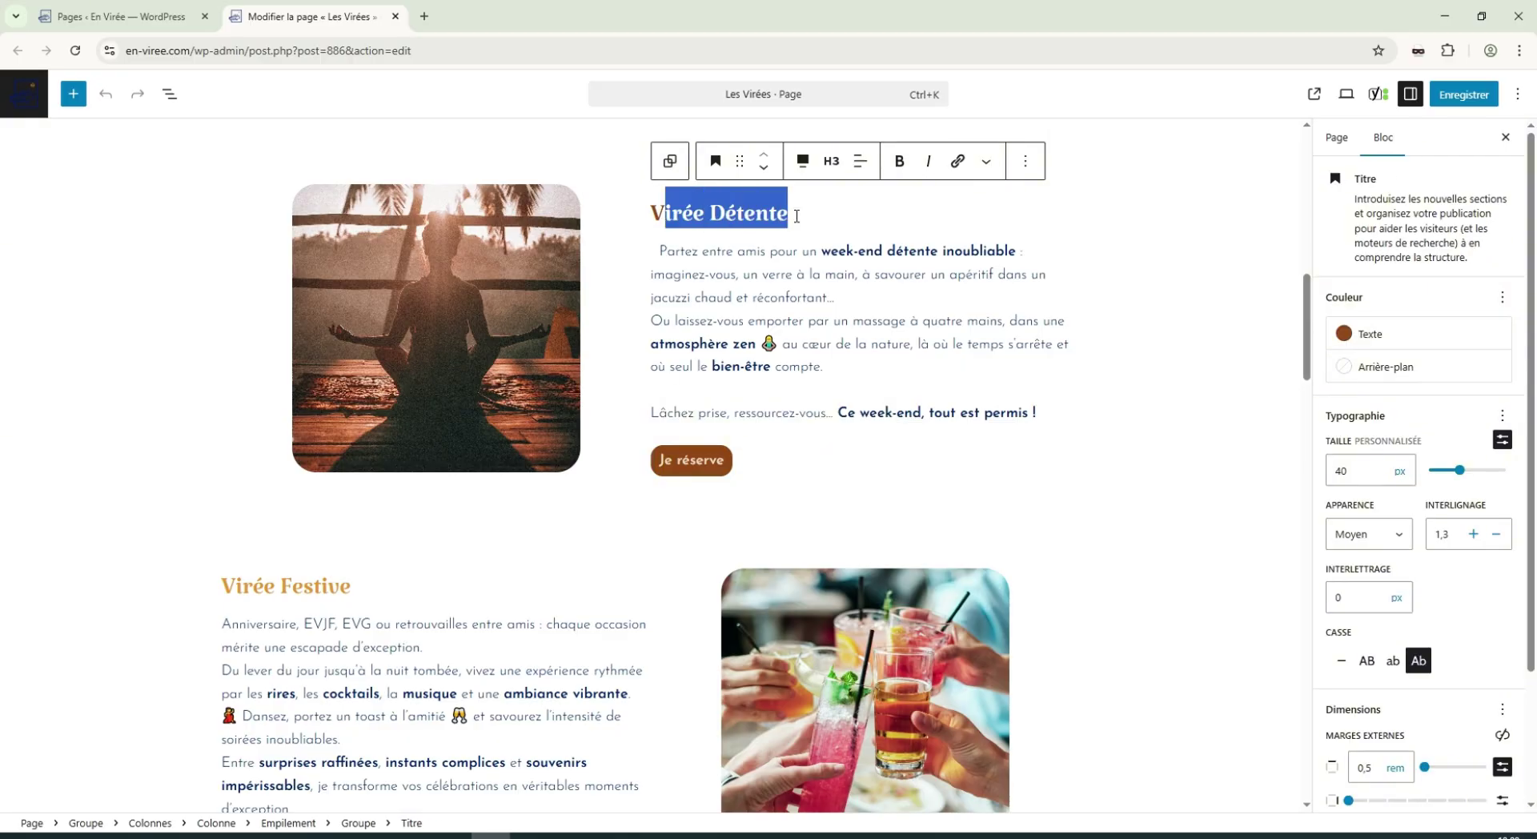
pyautogui.hotkey('ctrl', 'a')
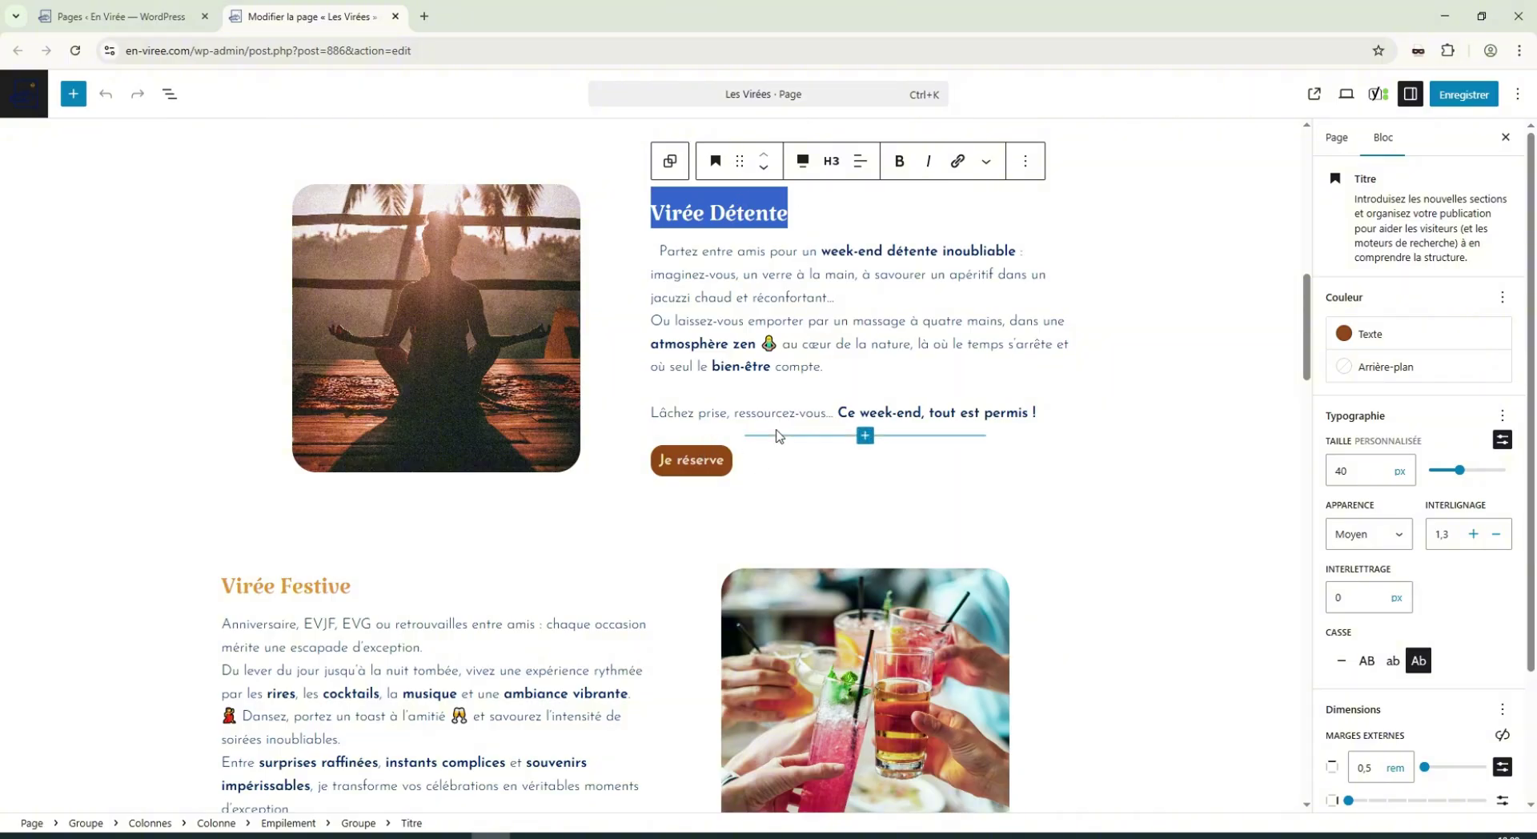
pyautogui.doubleClick(767, 218)
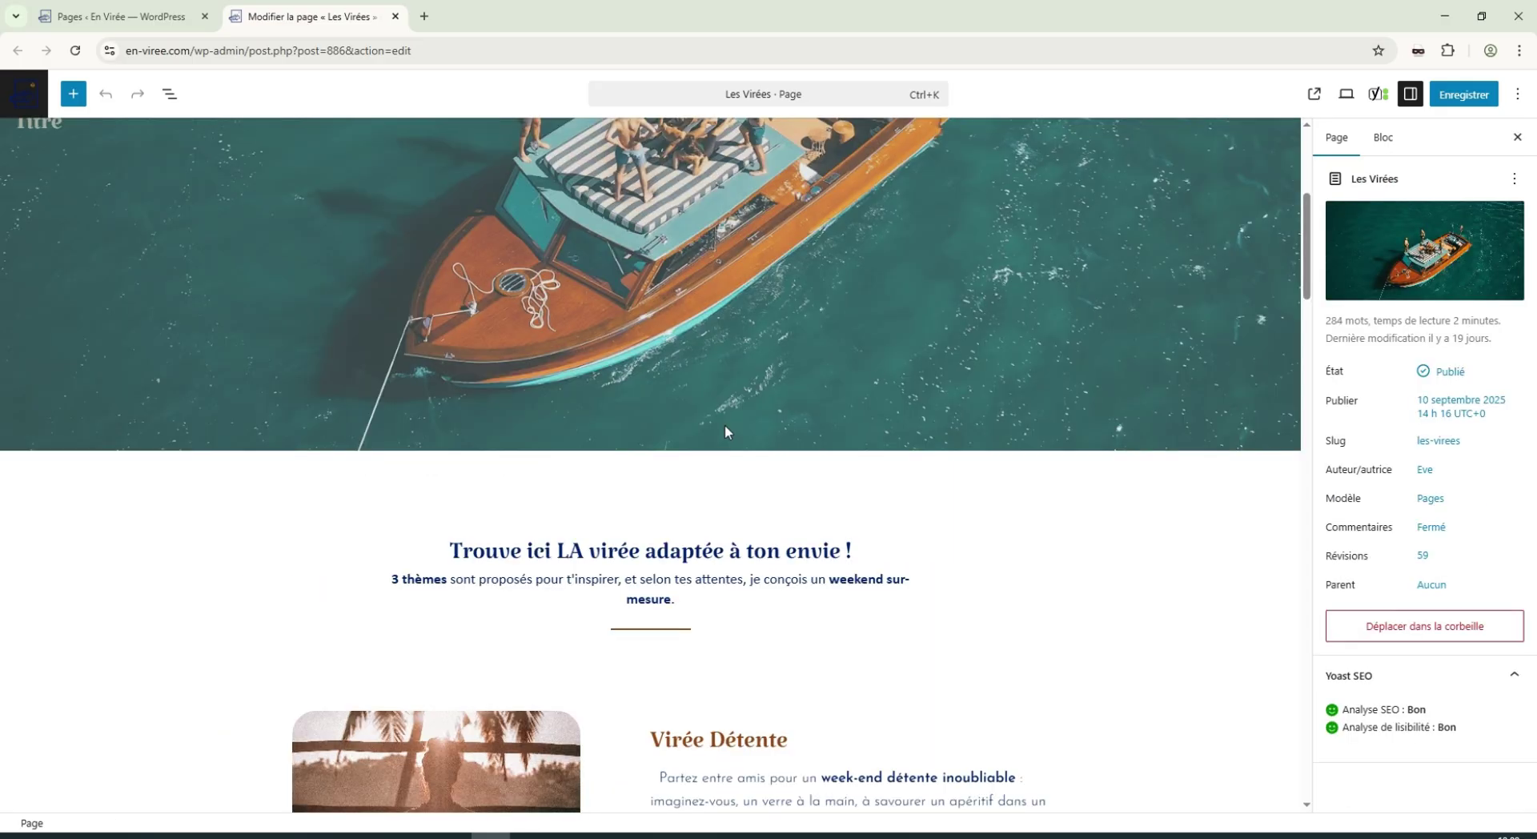
# Go back to the title banner of Les Virées and look at its block and page settings.
pyautogui.scroll(6, 723, 425)
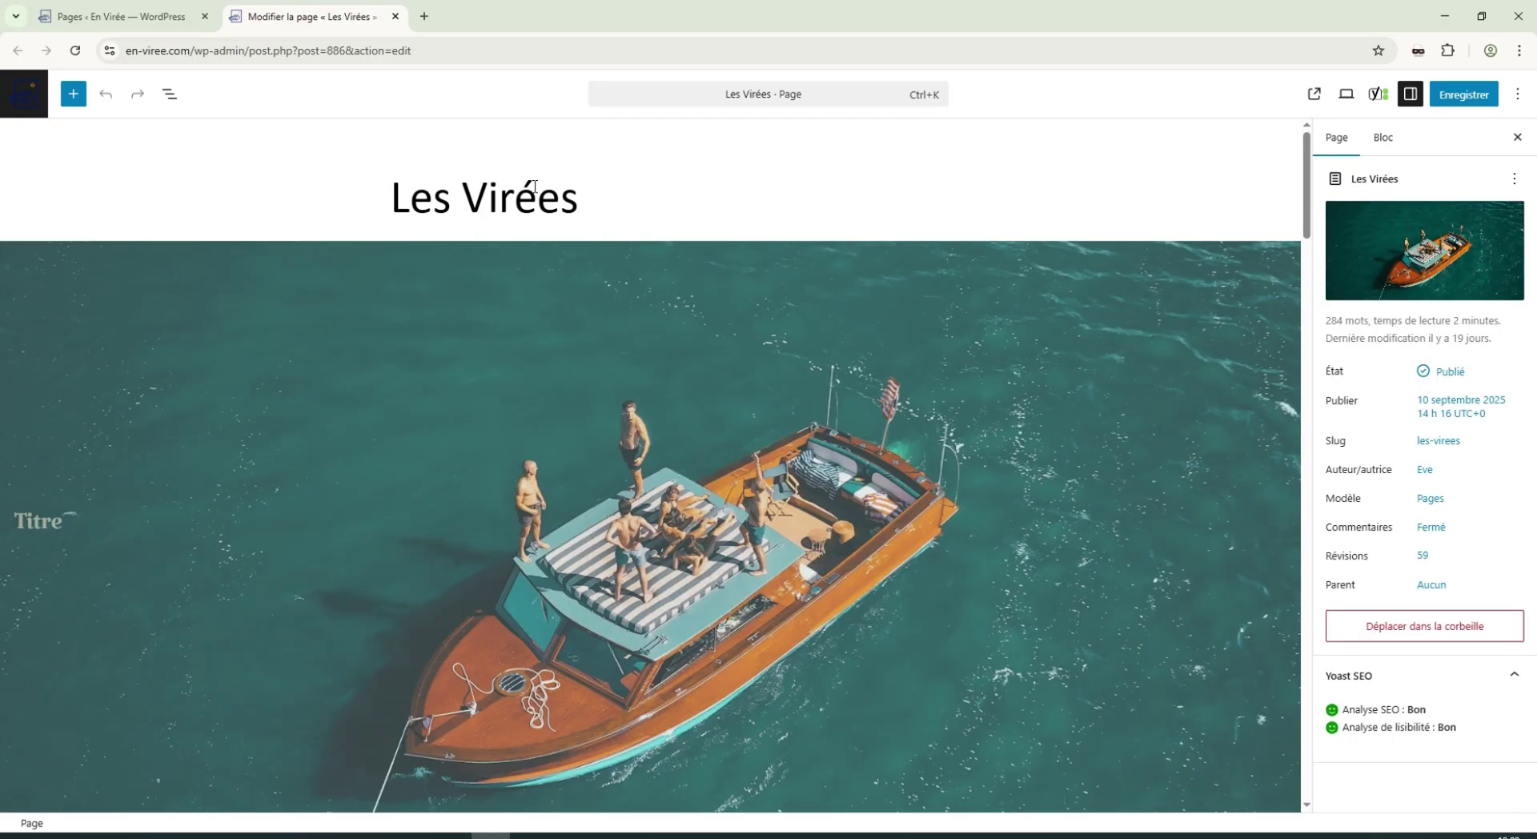
pyautogui.click(1383, 137)
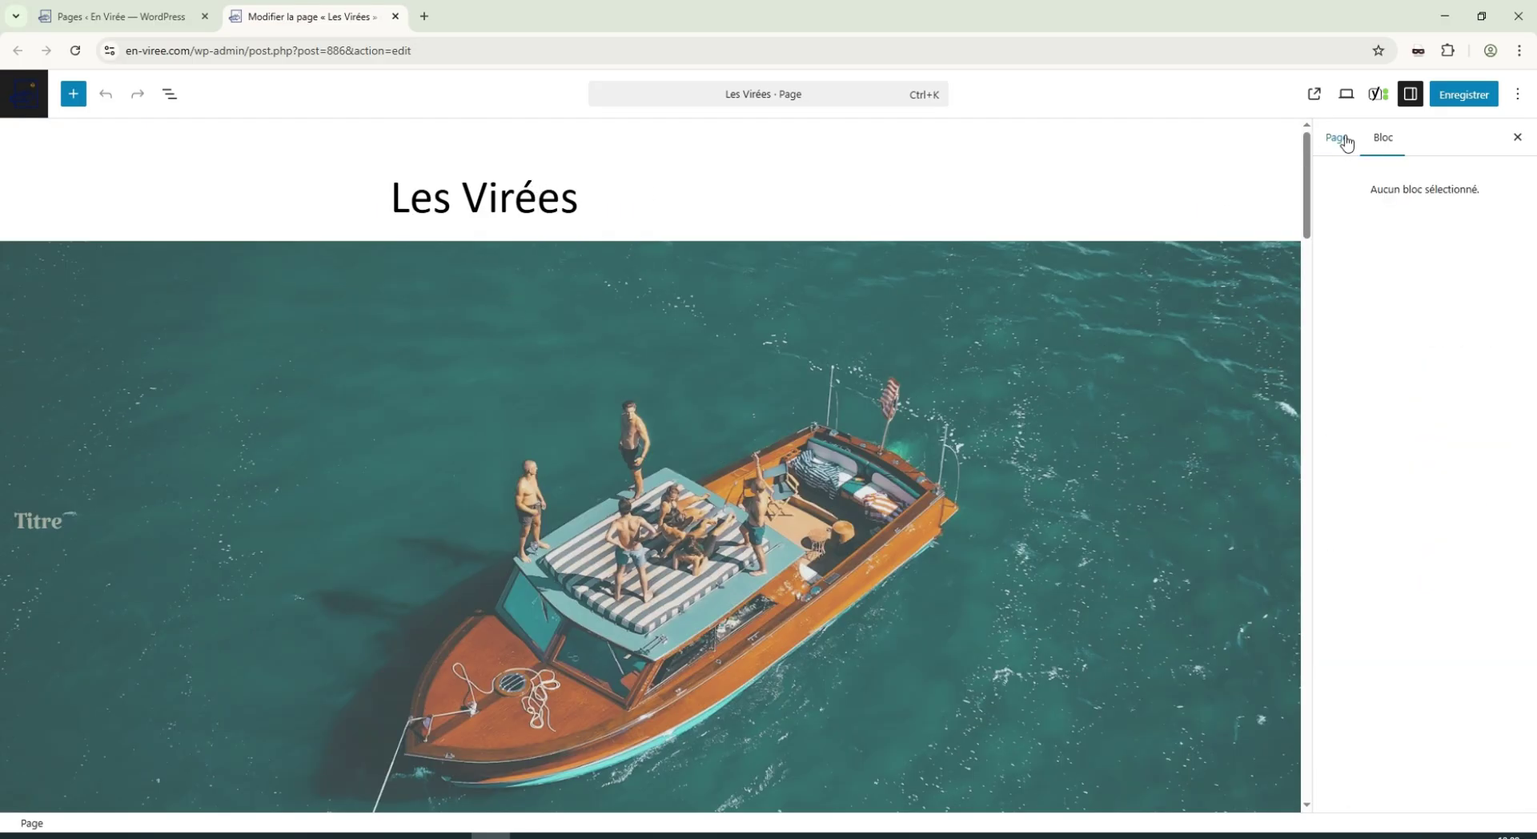
pyautogui.click(1336, 137)
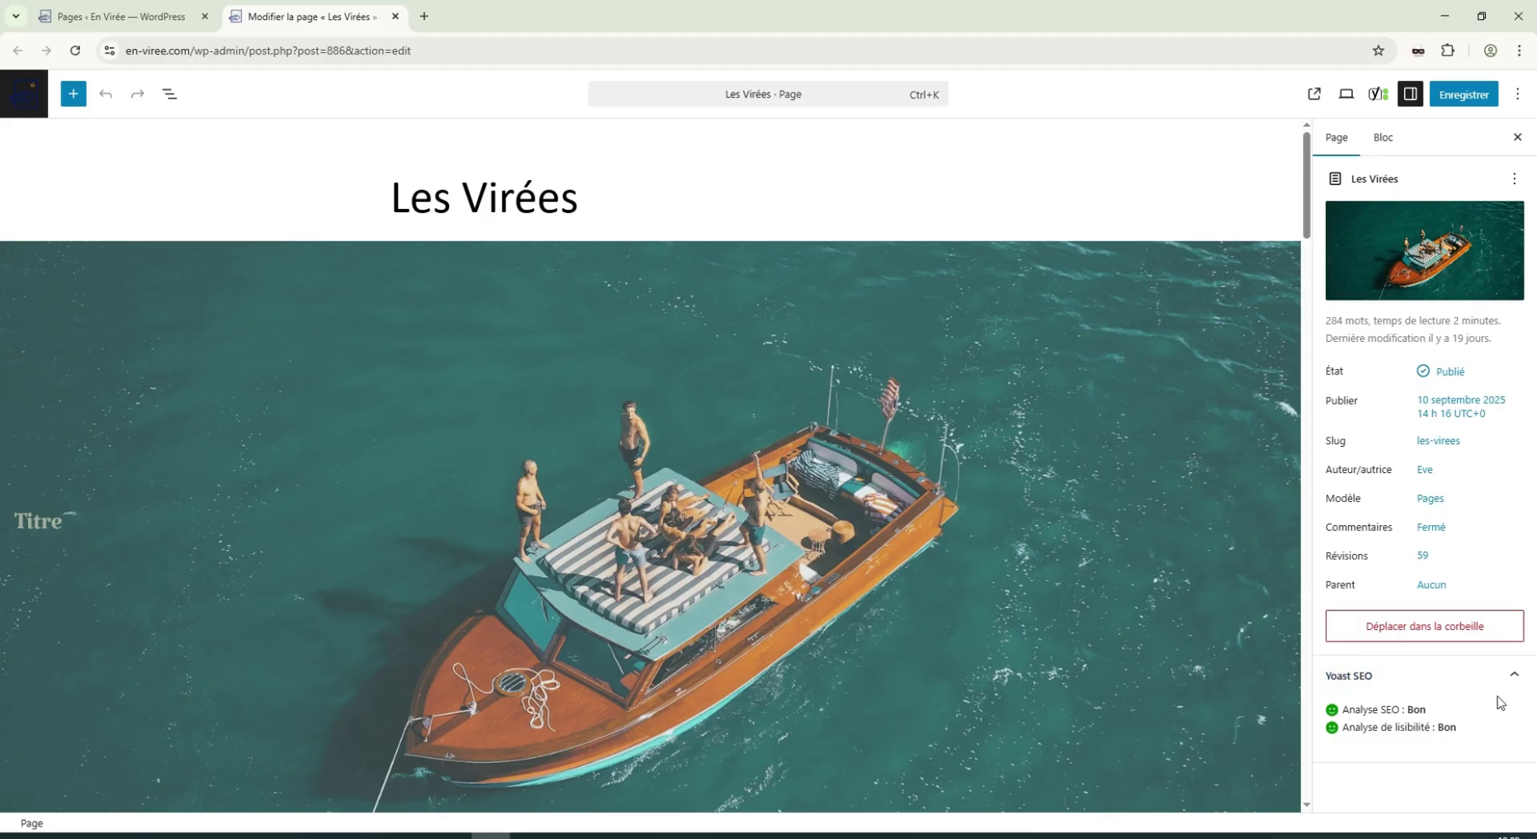
# Show the Yoast SEO settings for Les Virées and expand the SEO analysis for "weekend sur-mesure".
pyautogui.click(1378, 94)
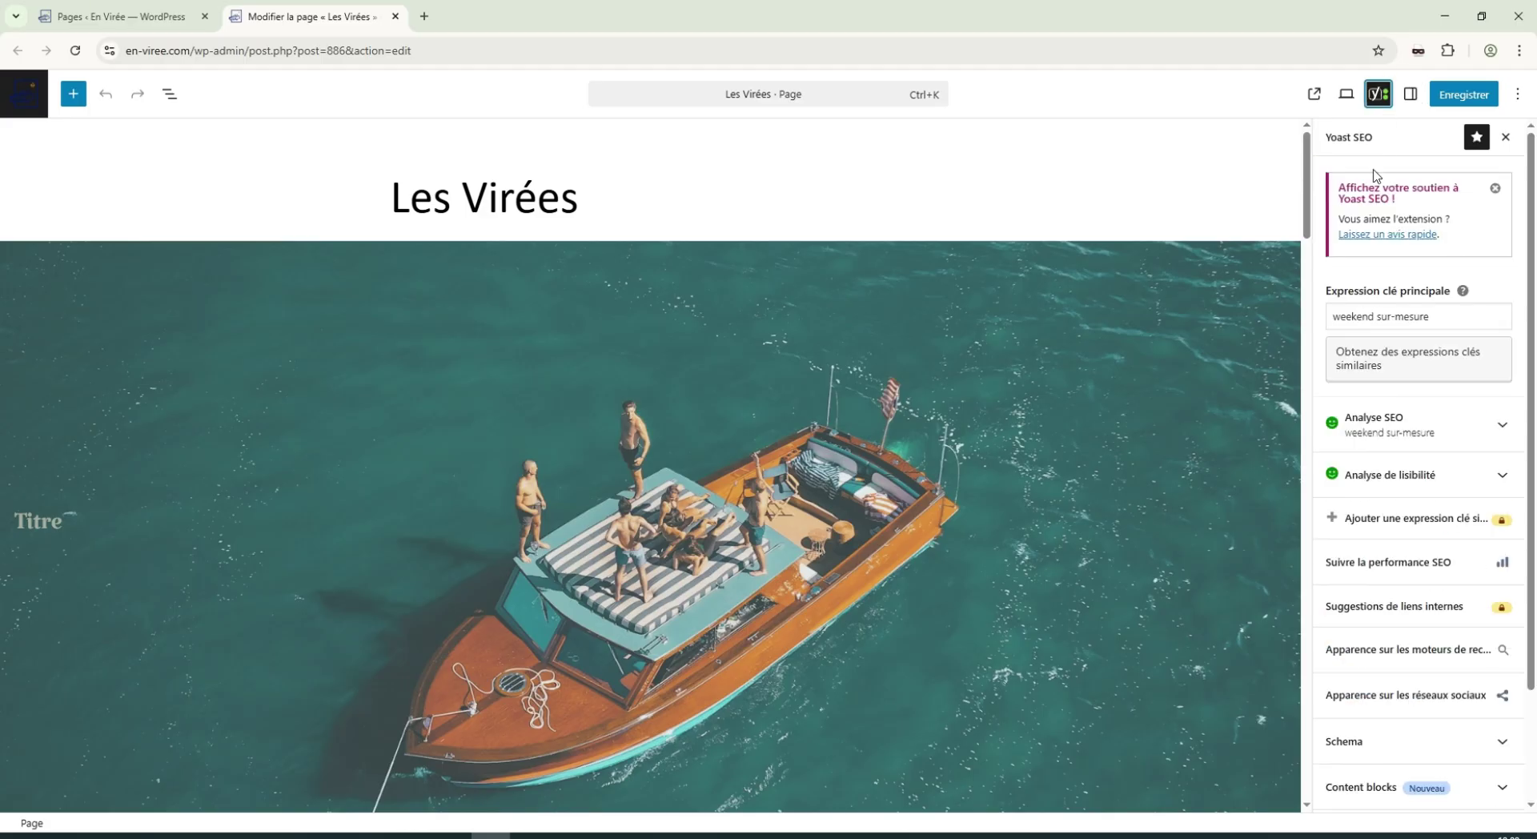
pyautogui.scroll(-3, 1373, 396)
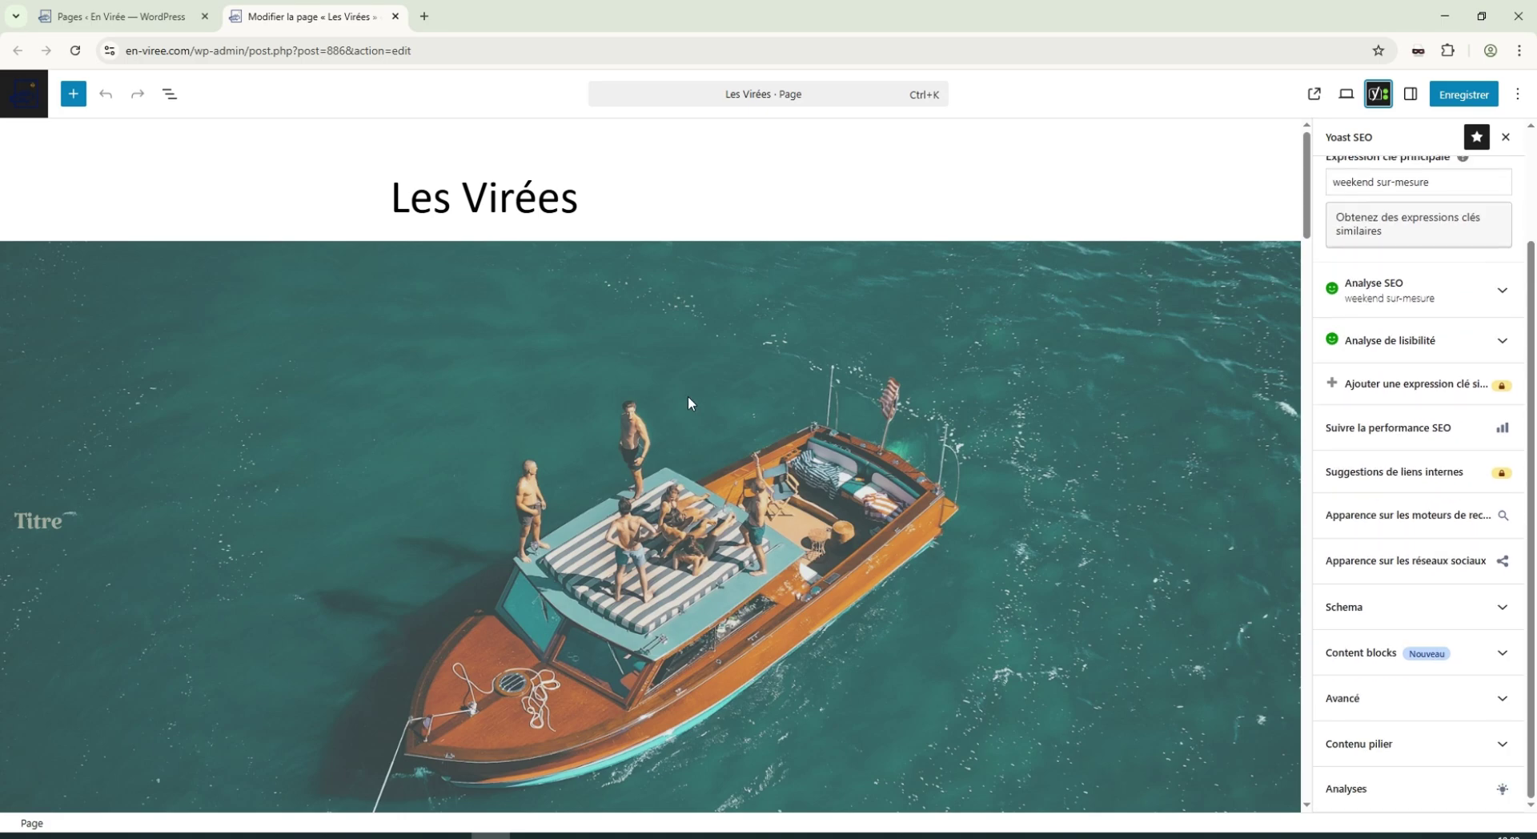
pyautogui.scroll(-15, 689, 403)
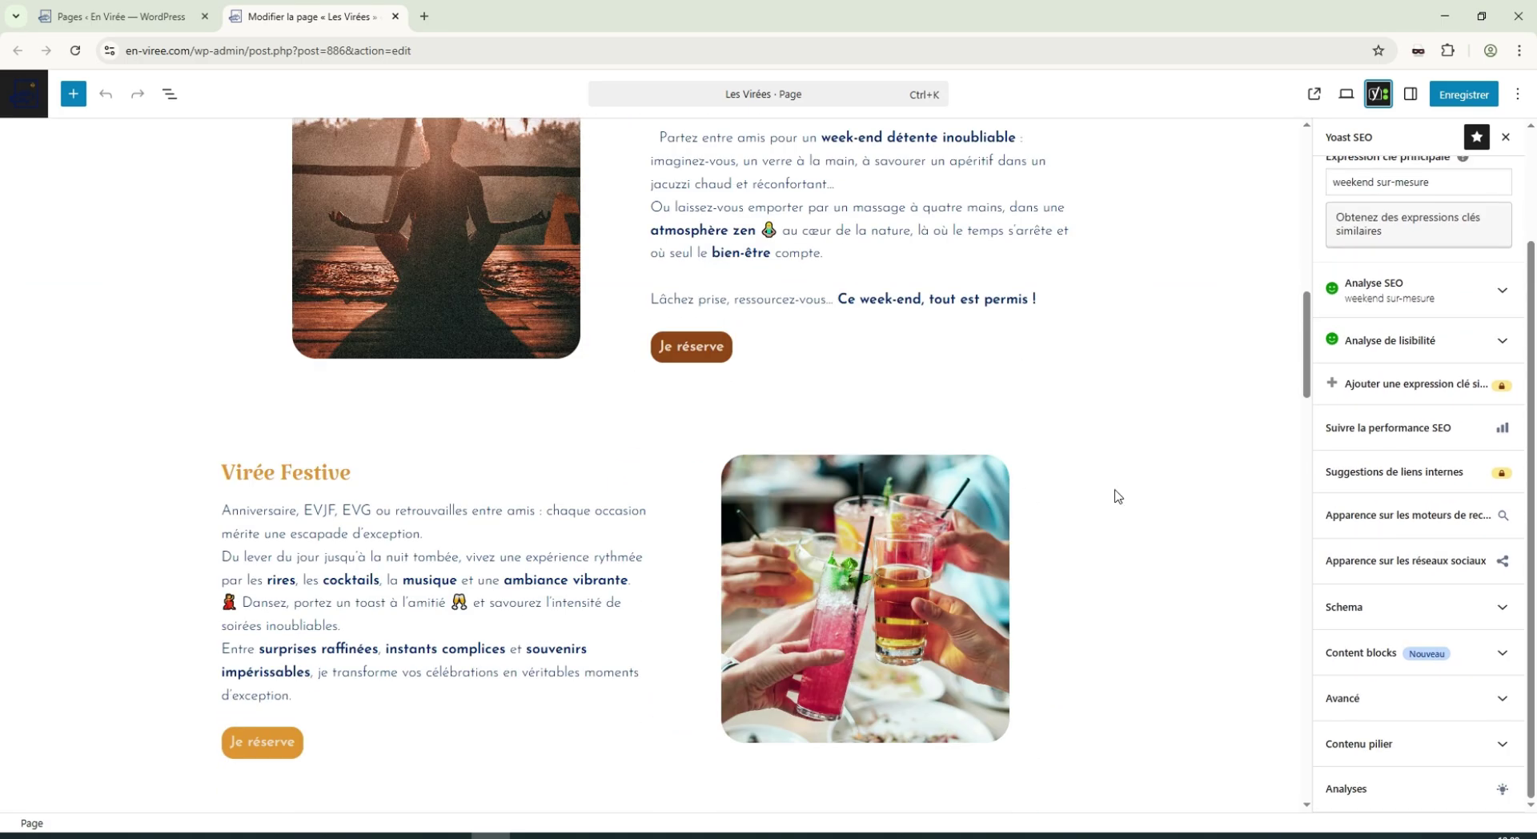
pyautogui.click(1410, 296)
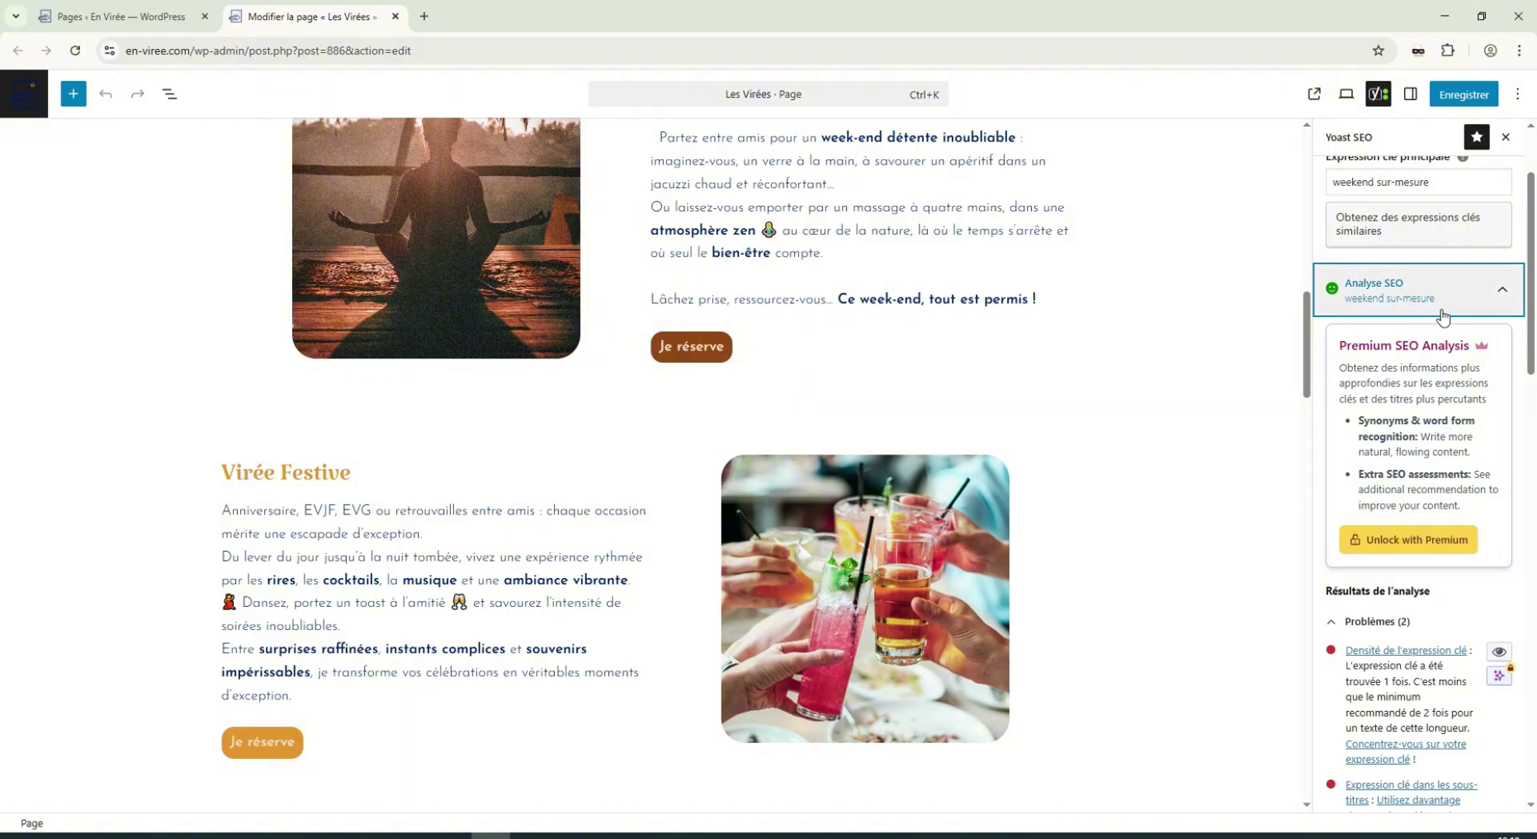
pyautogui.scroll(3, 861, 360)
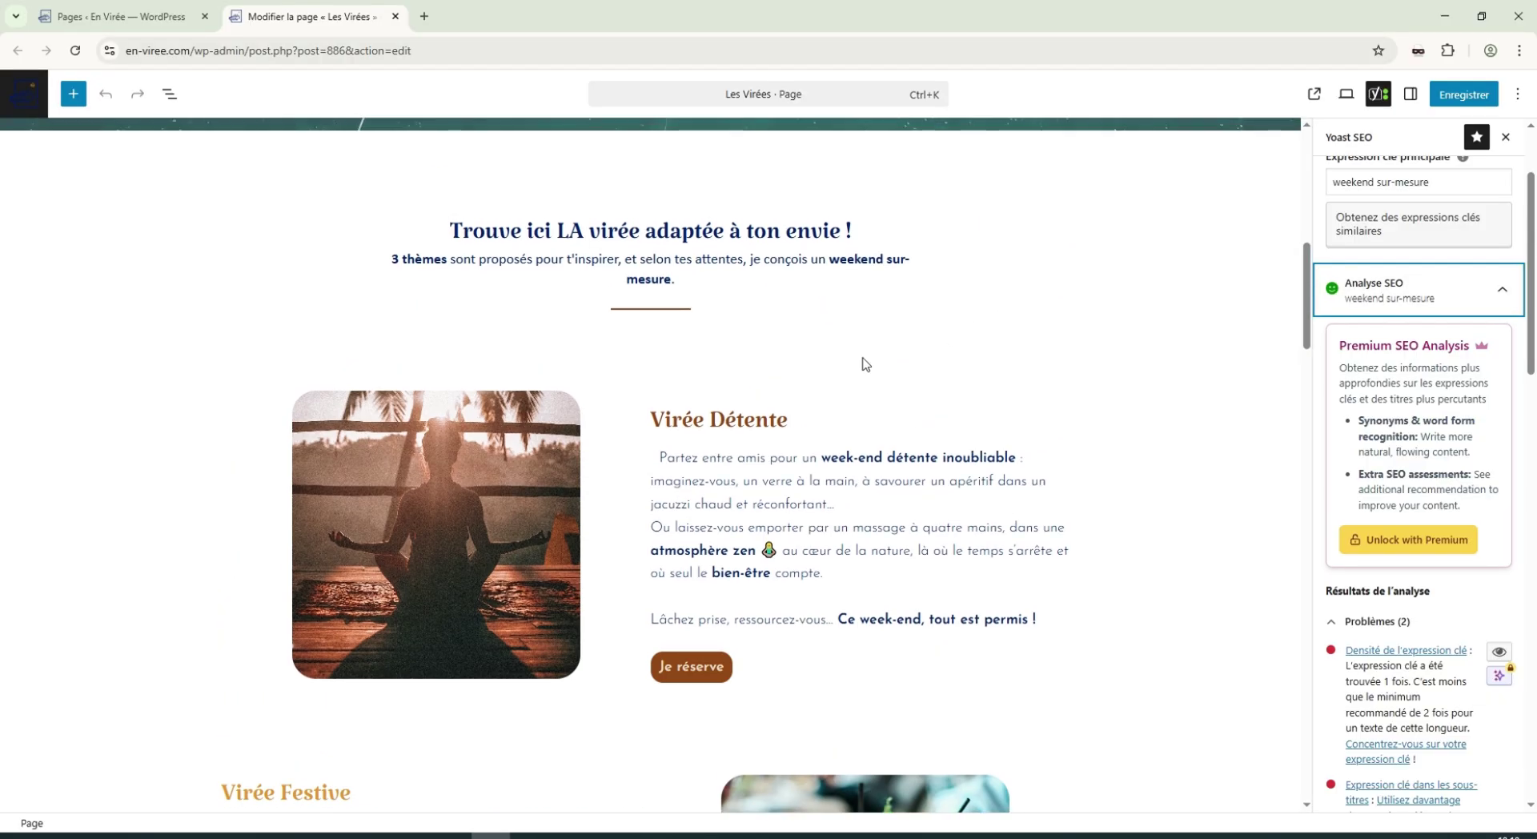
# Look through the themed sections of Les Virées, from "Virée Détente" to the closing reservation banner and back.
pyautogui.click(847, 370)
pyautogui.scroll(-10, 720, 448)
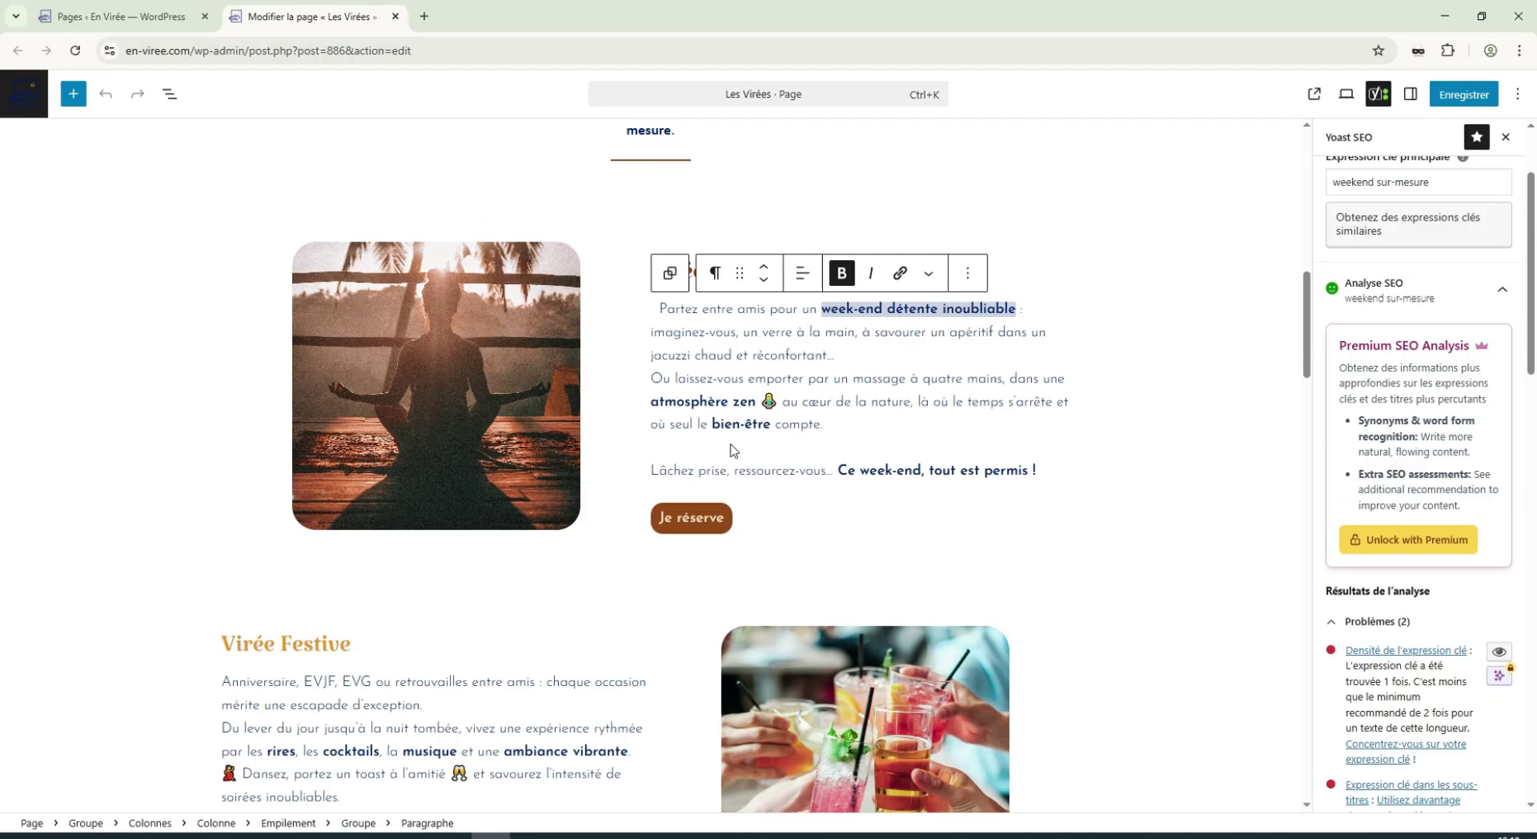
pyautogui.scroll(-7, 544, 445)
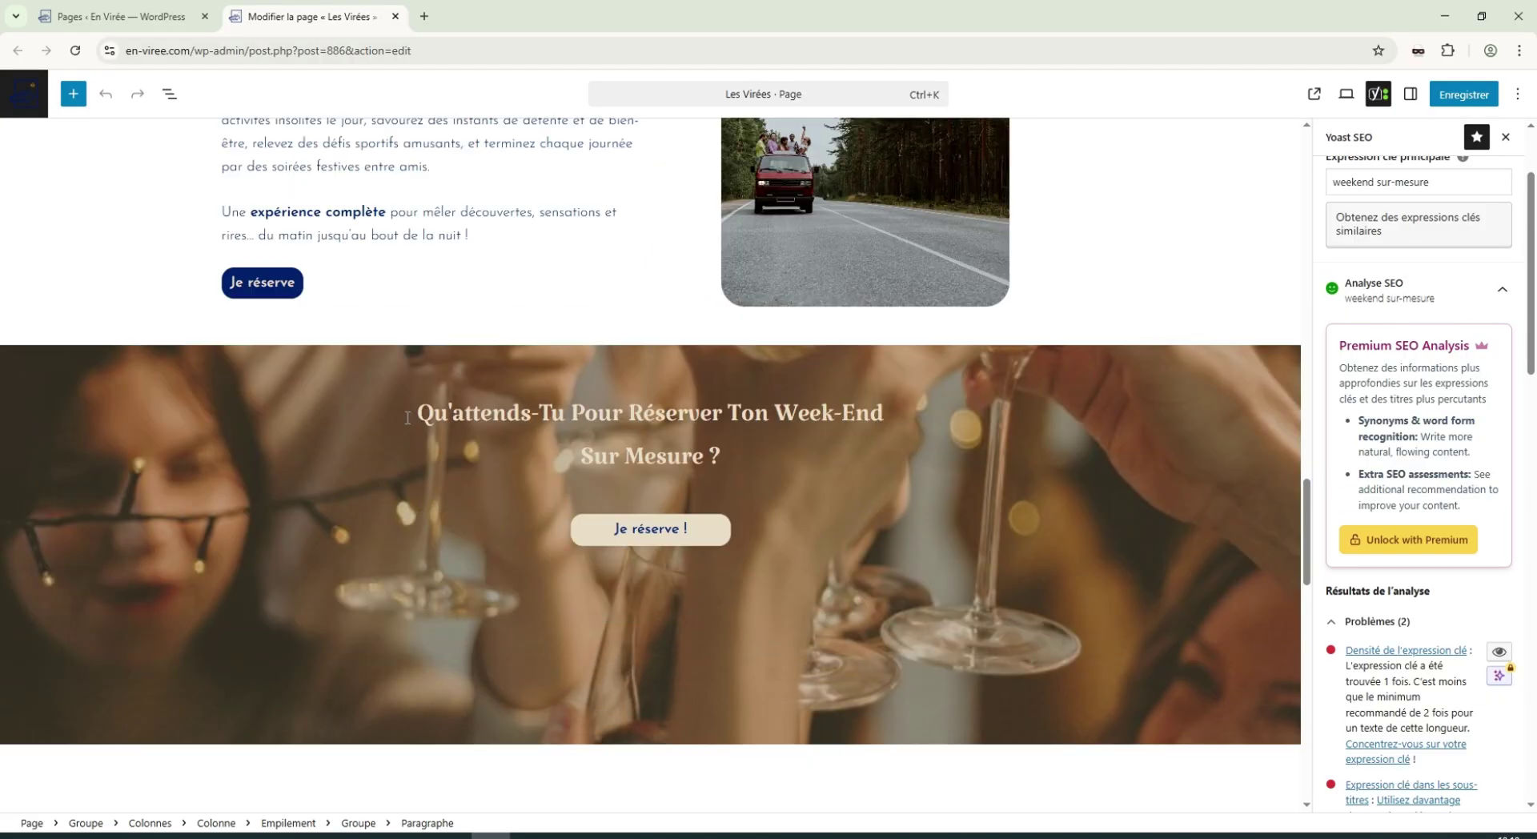
pyautogui.scroll(5, 418, 414)
pyautogui.scroll(3, 1285, 331)
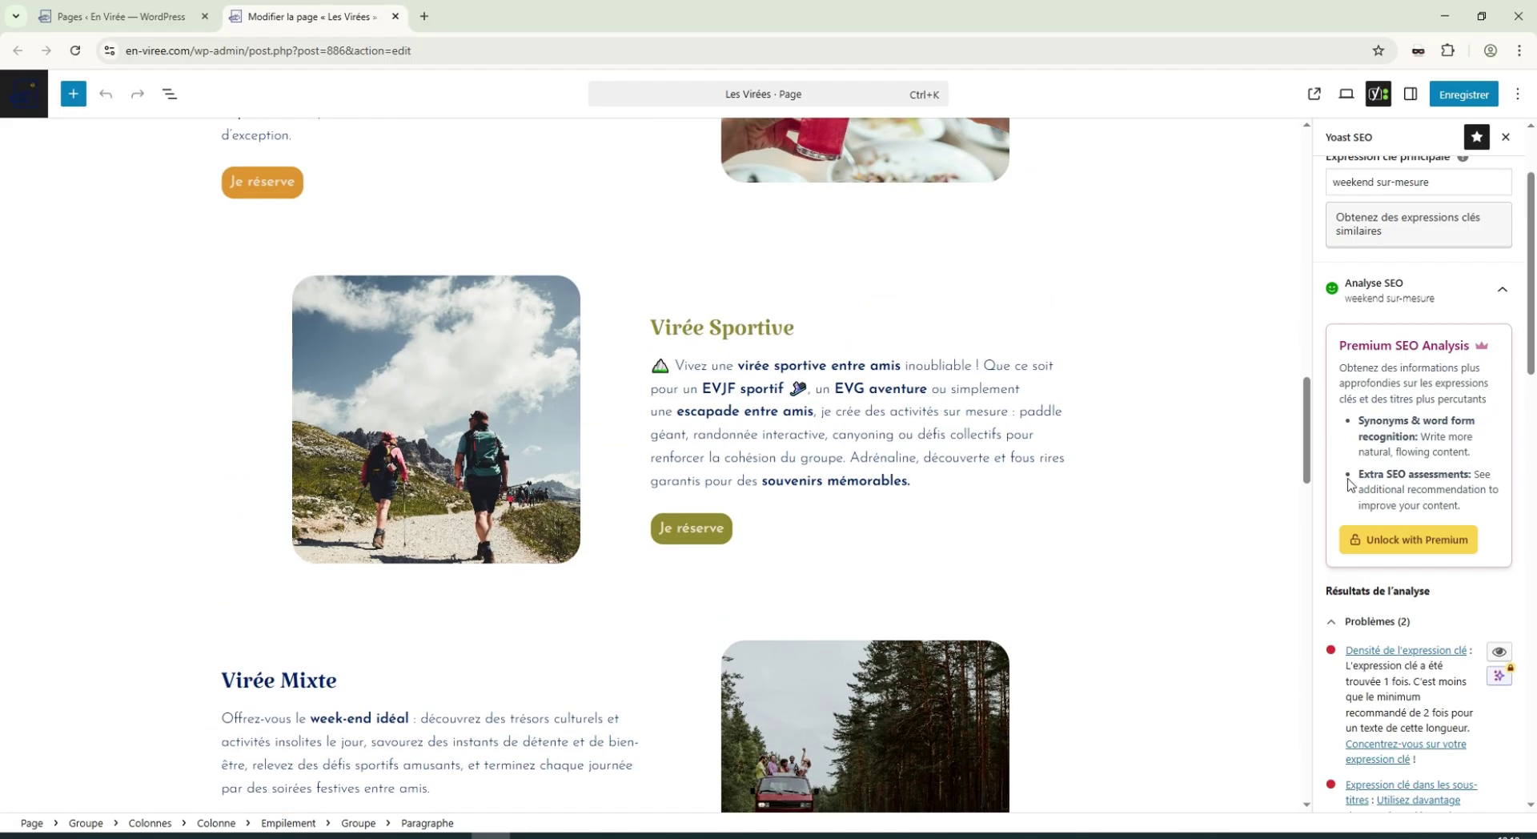
# Review the keyphrase density problem in the Yoast SEO analysis and highlight the main keyphrase "weekend sur-mesure".
pyautogui.scroll(-4, 1353, 504)
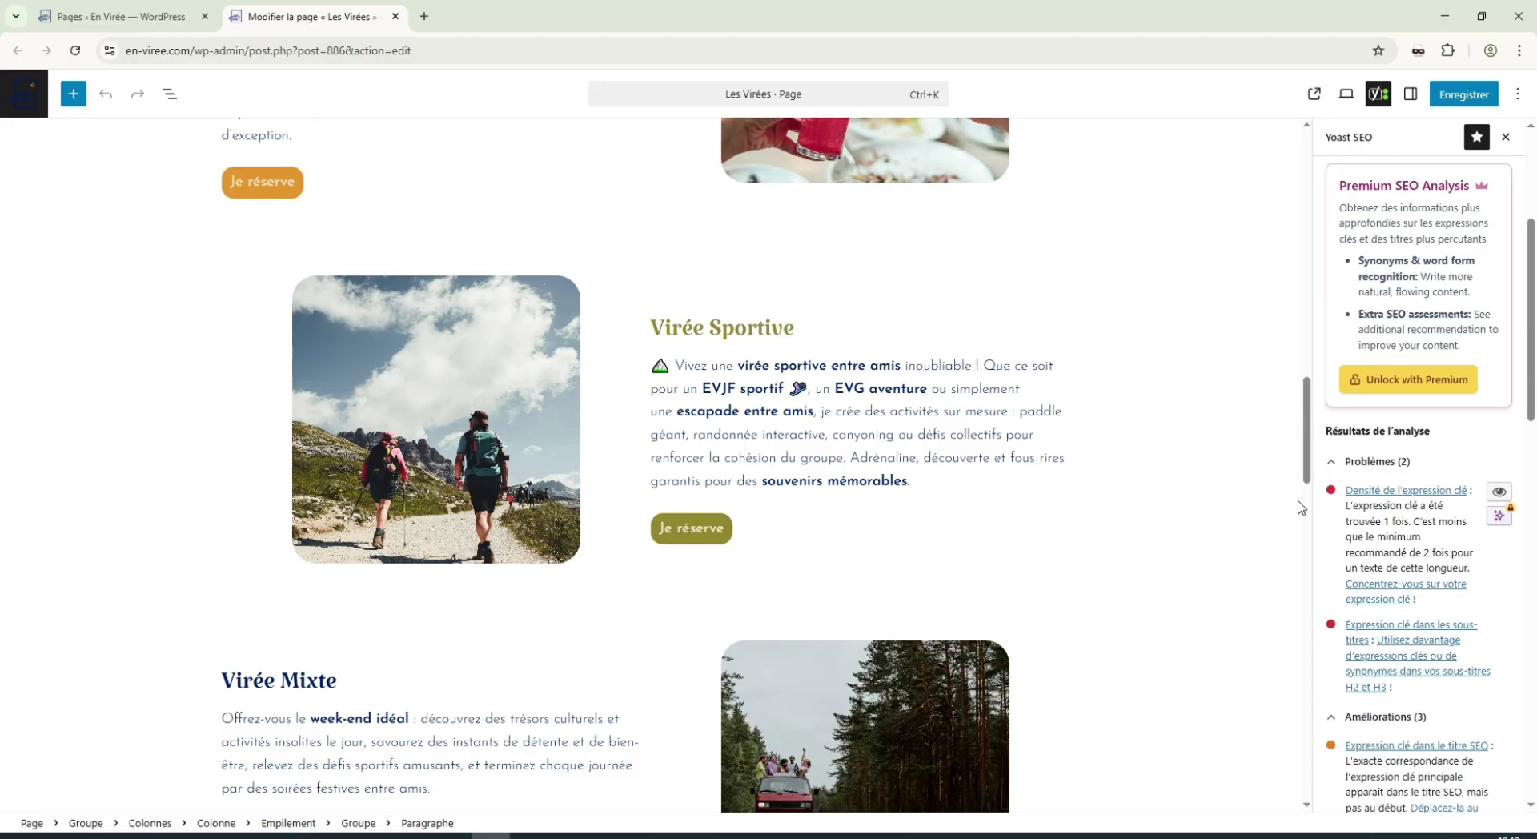
pyautogui.scroll(4, 1293, 507)
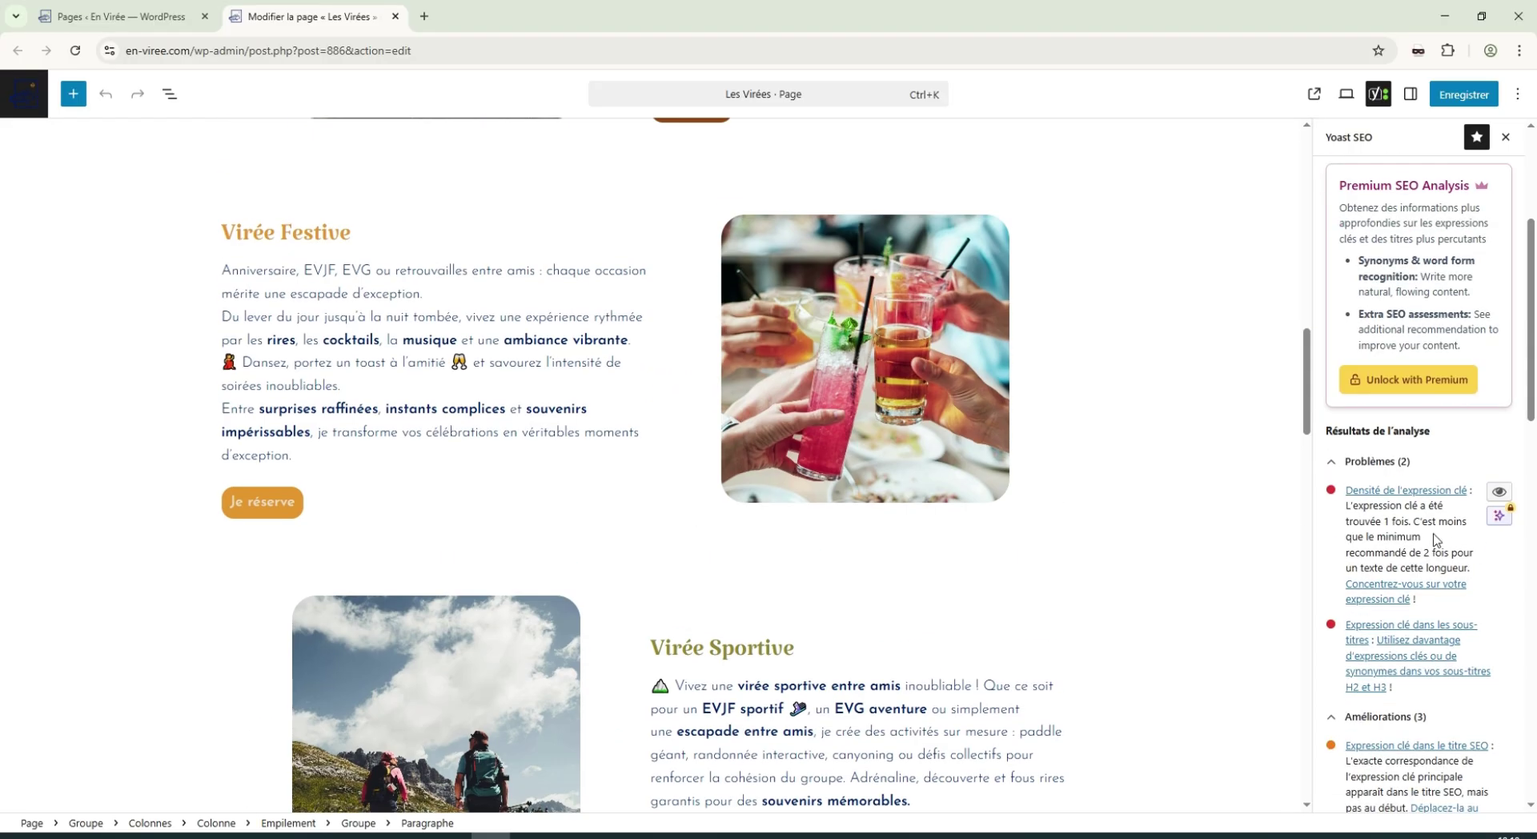
pyautogui.moveTo(1349, 507); pyautogui.dragTo(1441, 535)
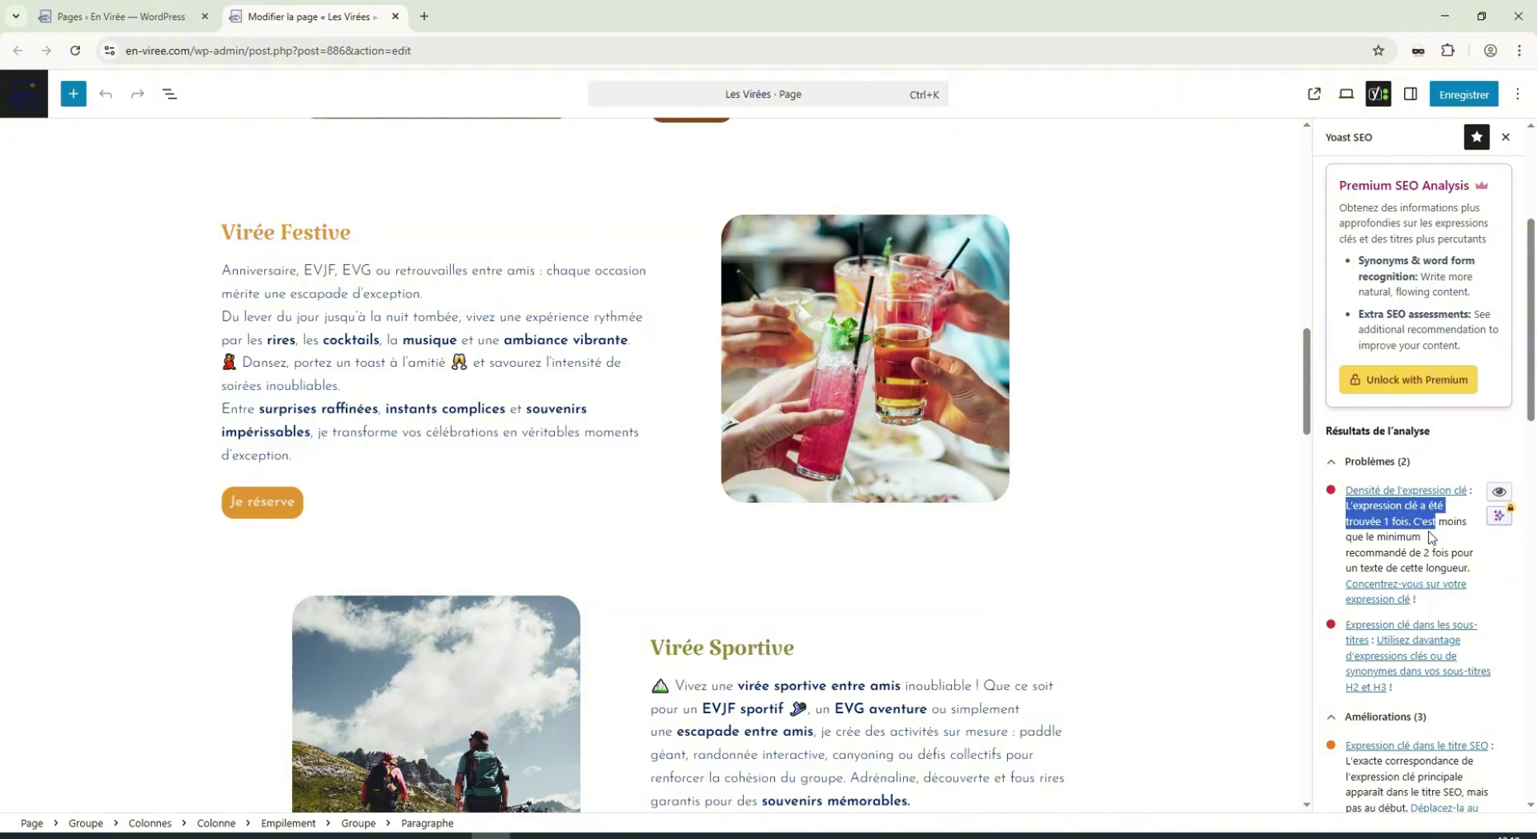
pyautogui.scroll(4, 1437, 530)
pyautogui.moveTo(1433, 316); pyautogui.dragTo(1289, 312)
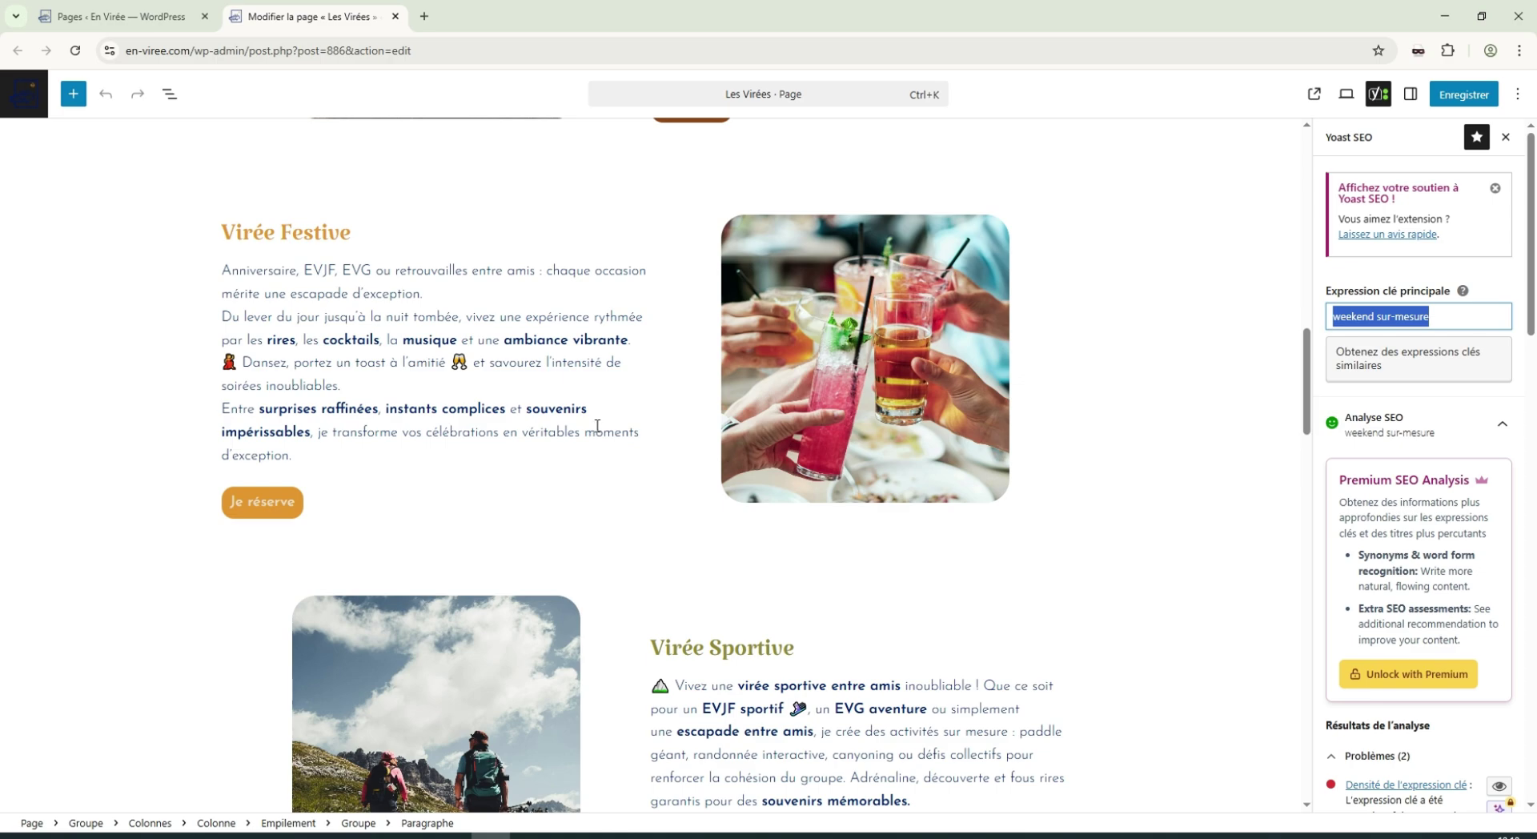
# Highlight the bold wording "week-end idéal" in the "Virée Mixte" paragraph to compare it with the keyphrase.
pyautogui.scroll(-5, 597, 426)
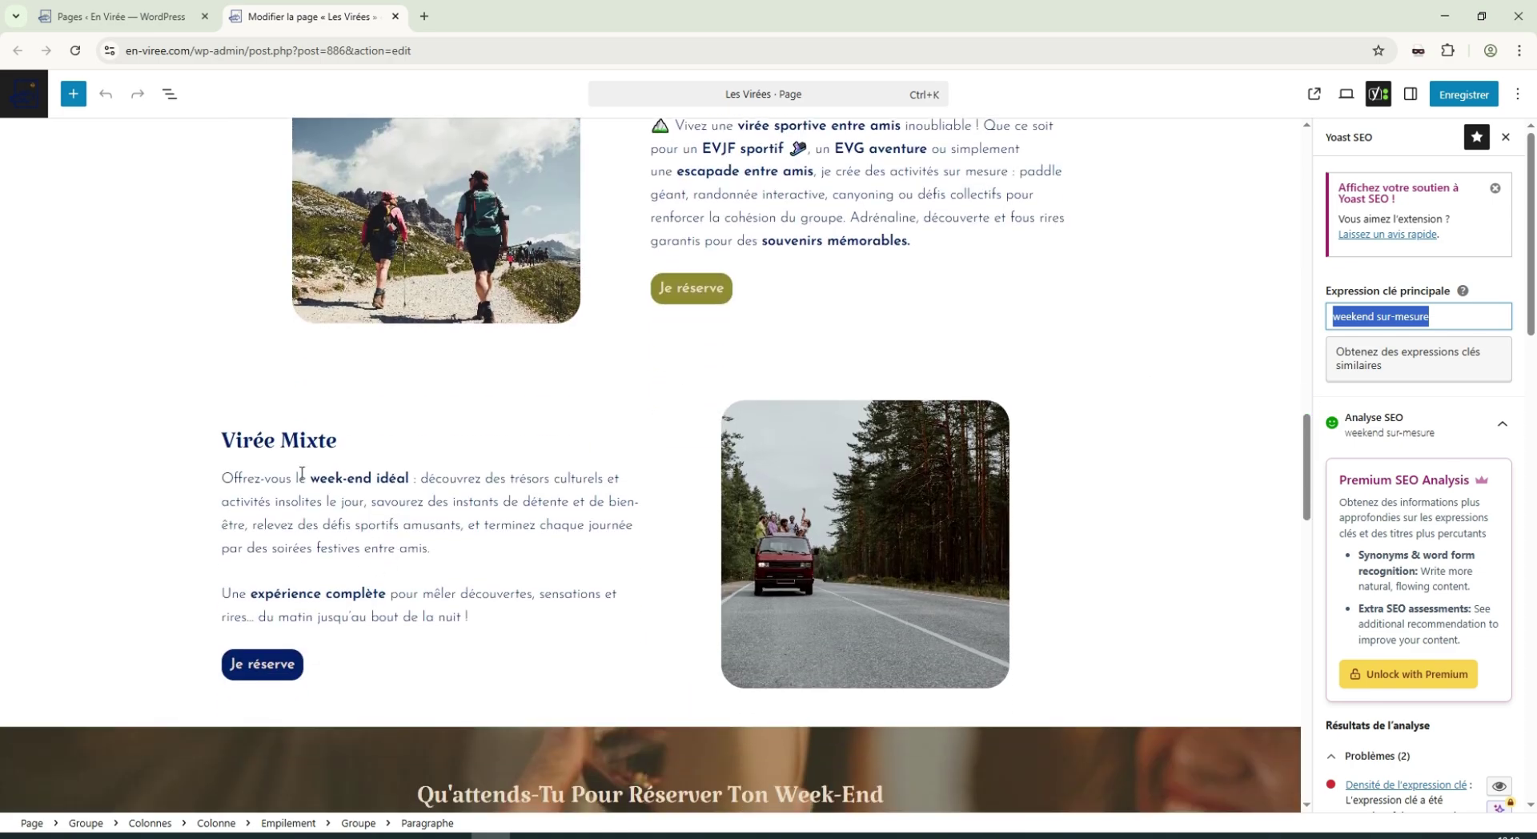
pyautogui.moveTo(310, 478); pyautogui.dragTo(414, 480)
pyautogui.click(346, 479)
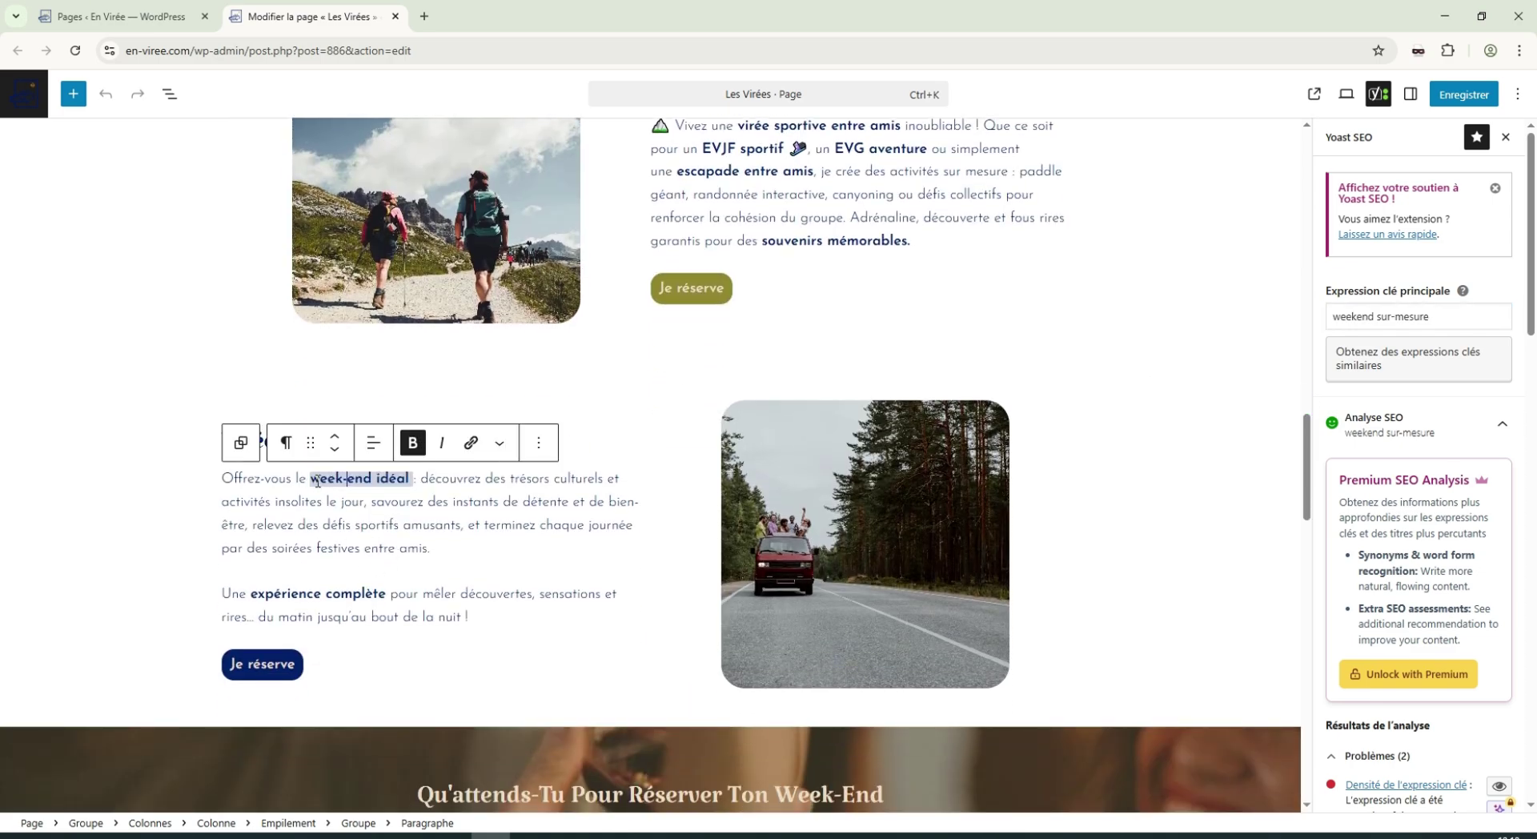
pyautogui.moveTo(228, 480); pyautogui.dragTo(415, 478)
pyautogui.click(312, 482)
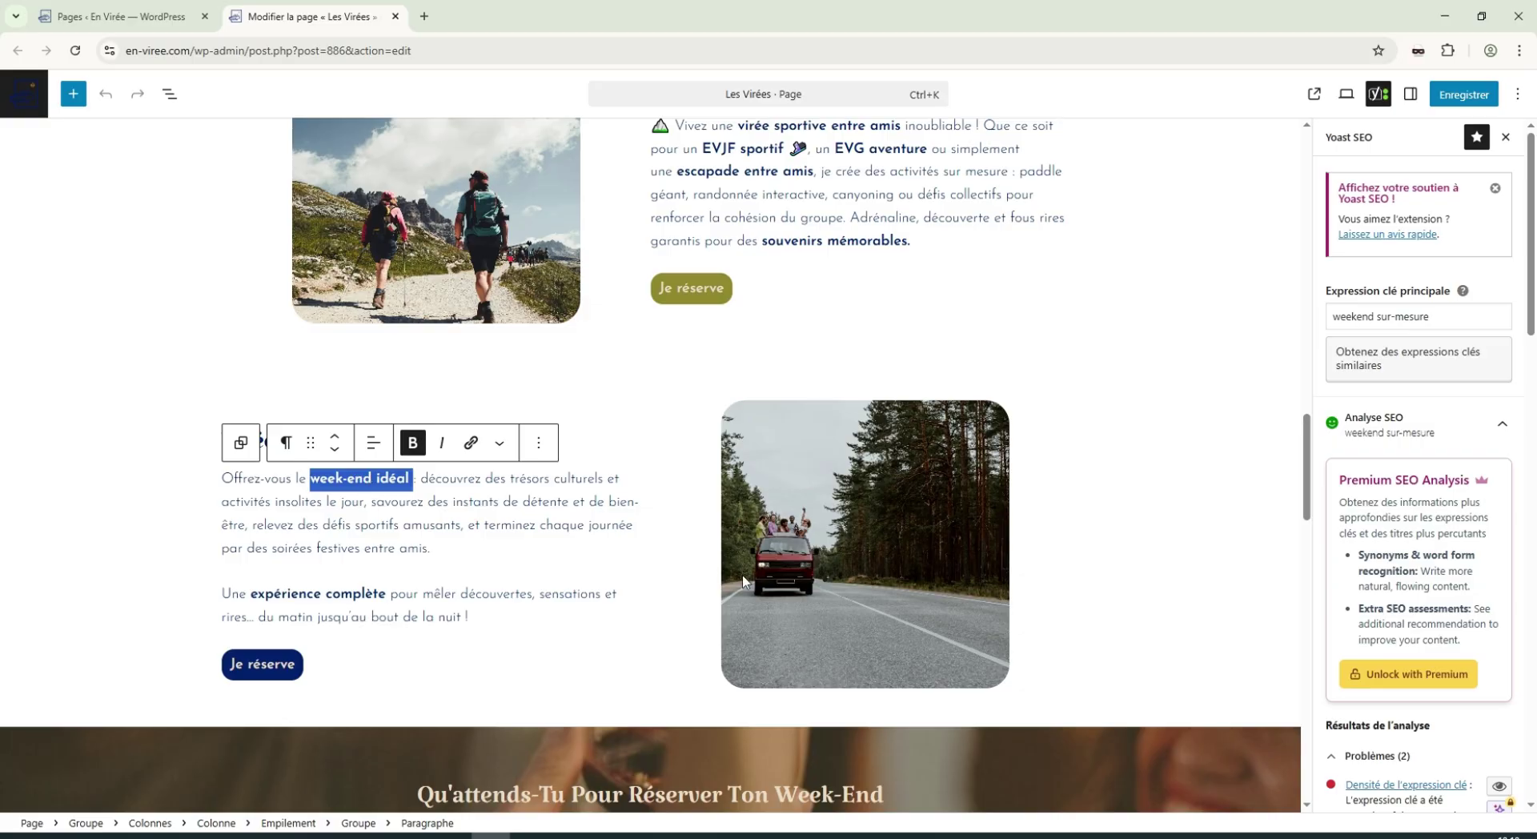
# Review the remaining improvements and optimised items in the Yoast SEO analysis of Les Virées.
pyautogui.scroll(-5, 1222, 582)
pyautogui.scroll(-10, 1393, 584)
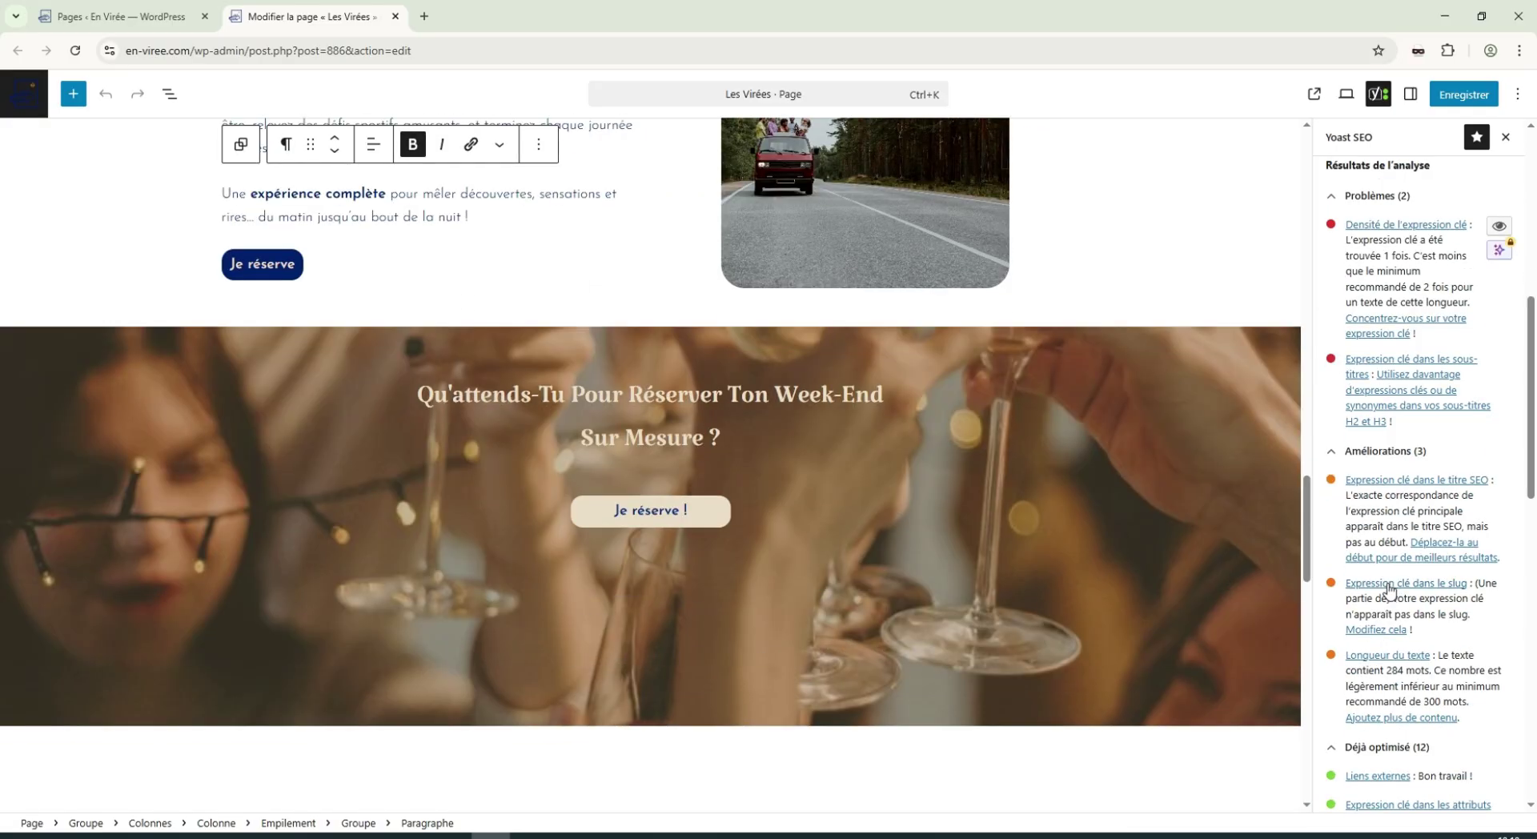
pyautogui.scroll(8, 1209, 505)
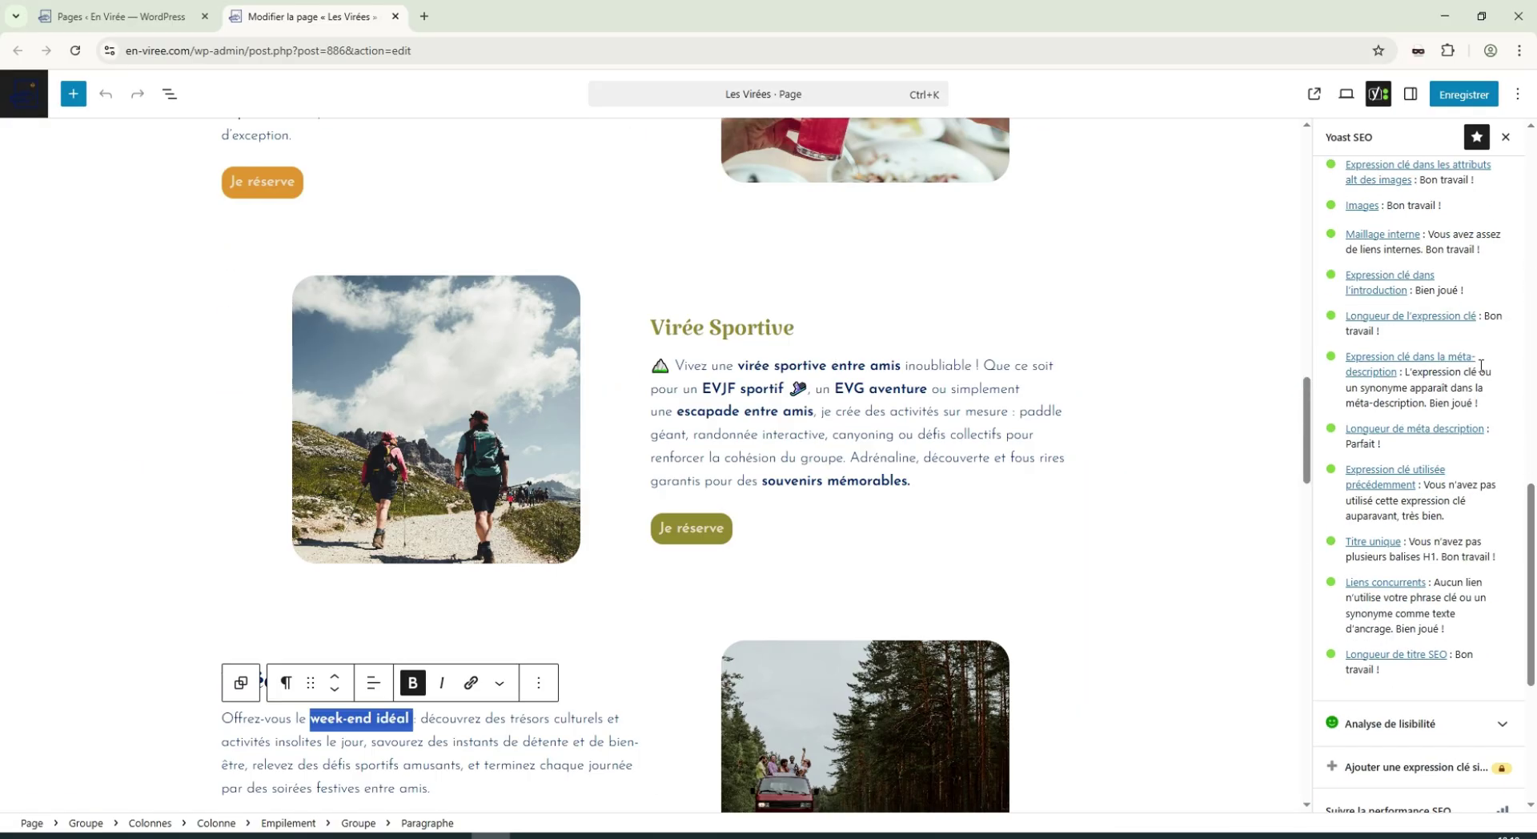
pyautogui.scroll(14, 1482, 360)
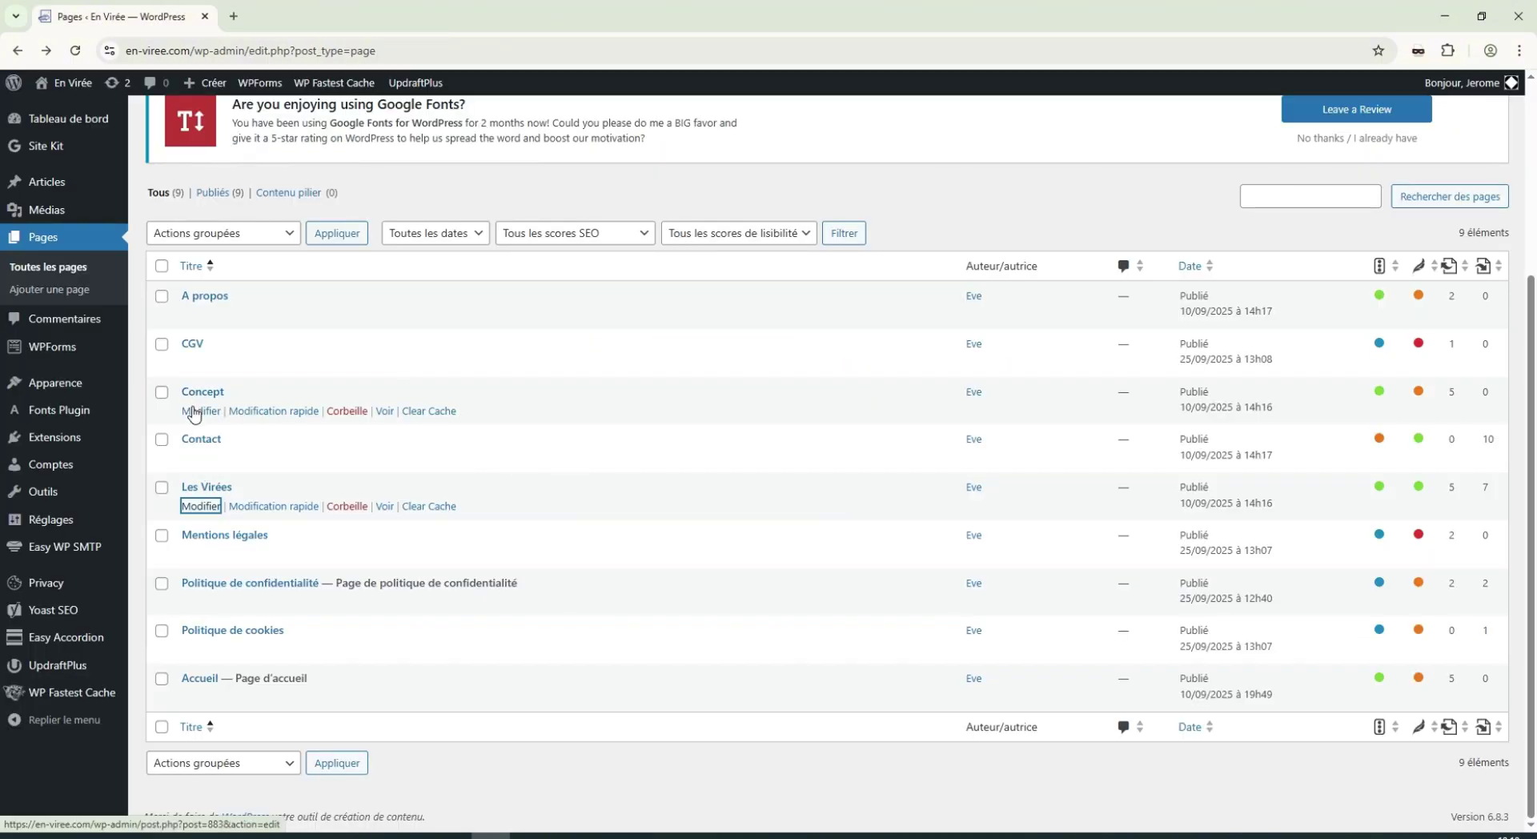
# Open the Concept page in the editor and check the block types of its banner title and "Quel est le concept ?" heading.
pyautogui.middleClick(201, 411)
pyautogui.click(303, 8)
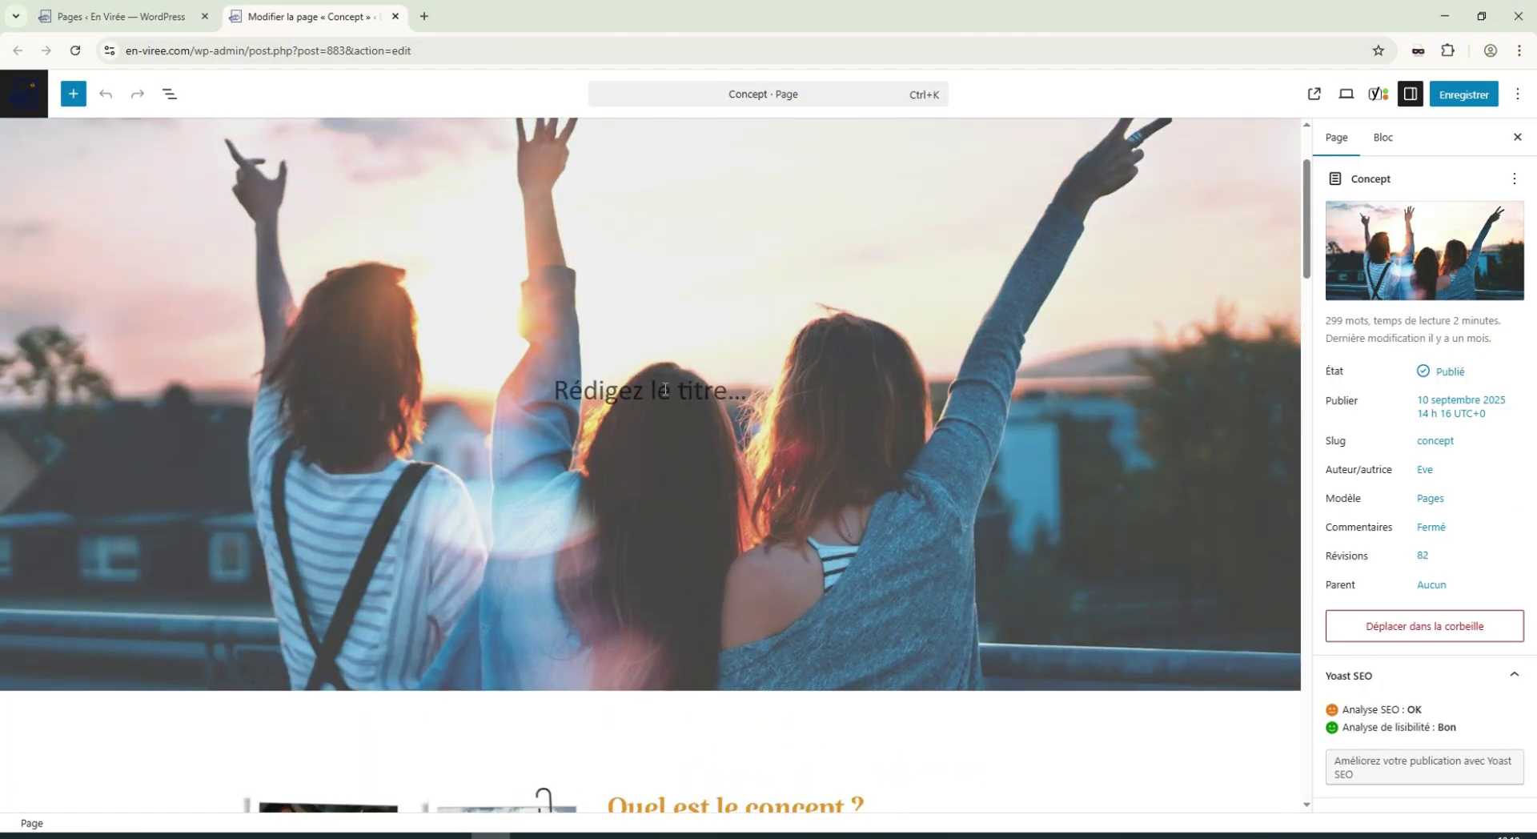
pyautogui.click(677, 383)
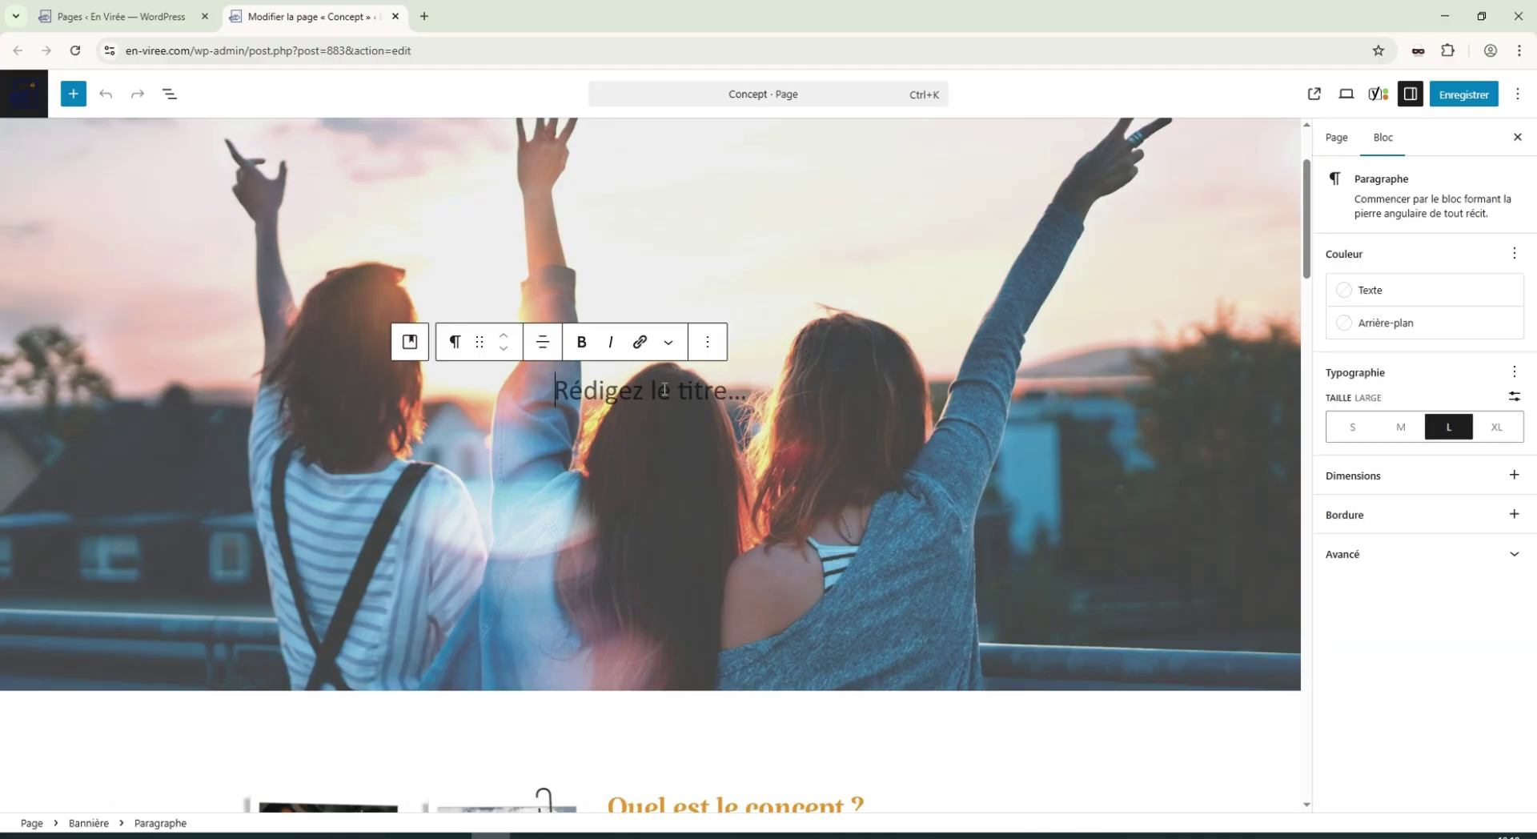
pyautogui.scroll(-7, 680, 383)
pyautogui.click(725, 249)
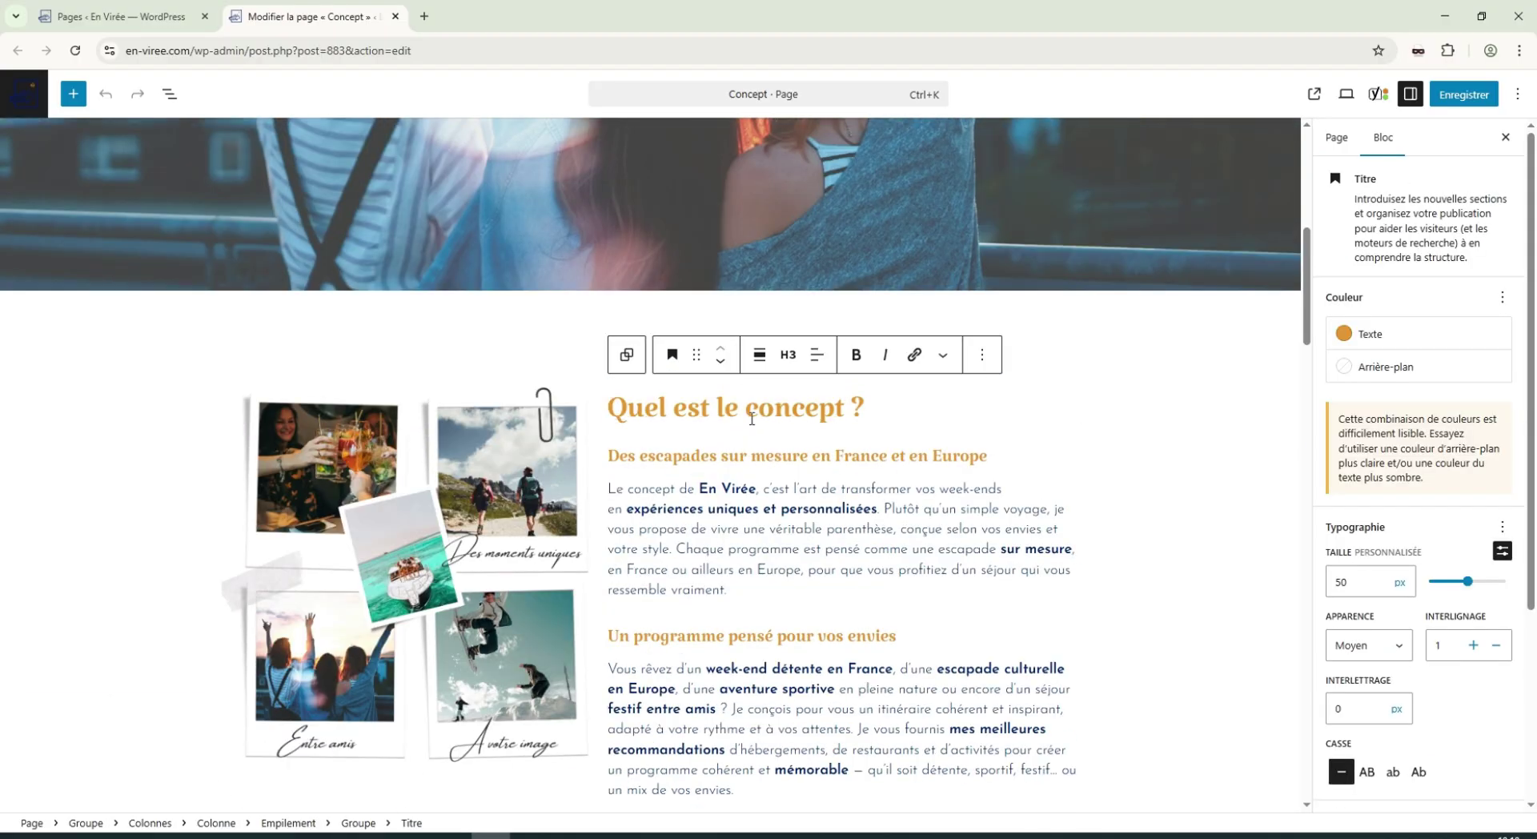
pyautogui.tripleClick(797, 407)
# Show the Yoast SEO settings for Concept and highlight the main keyphrase "Quel est le concept".
pyautogui.click(1378, 94)
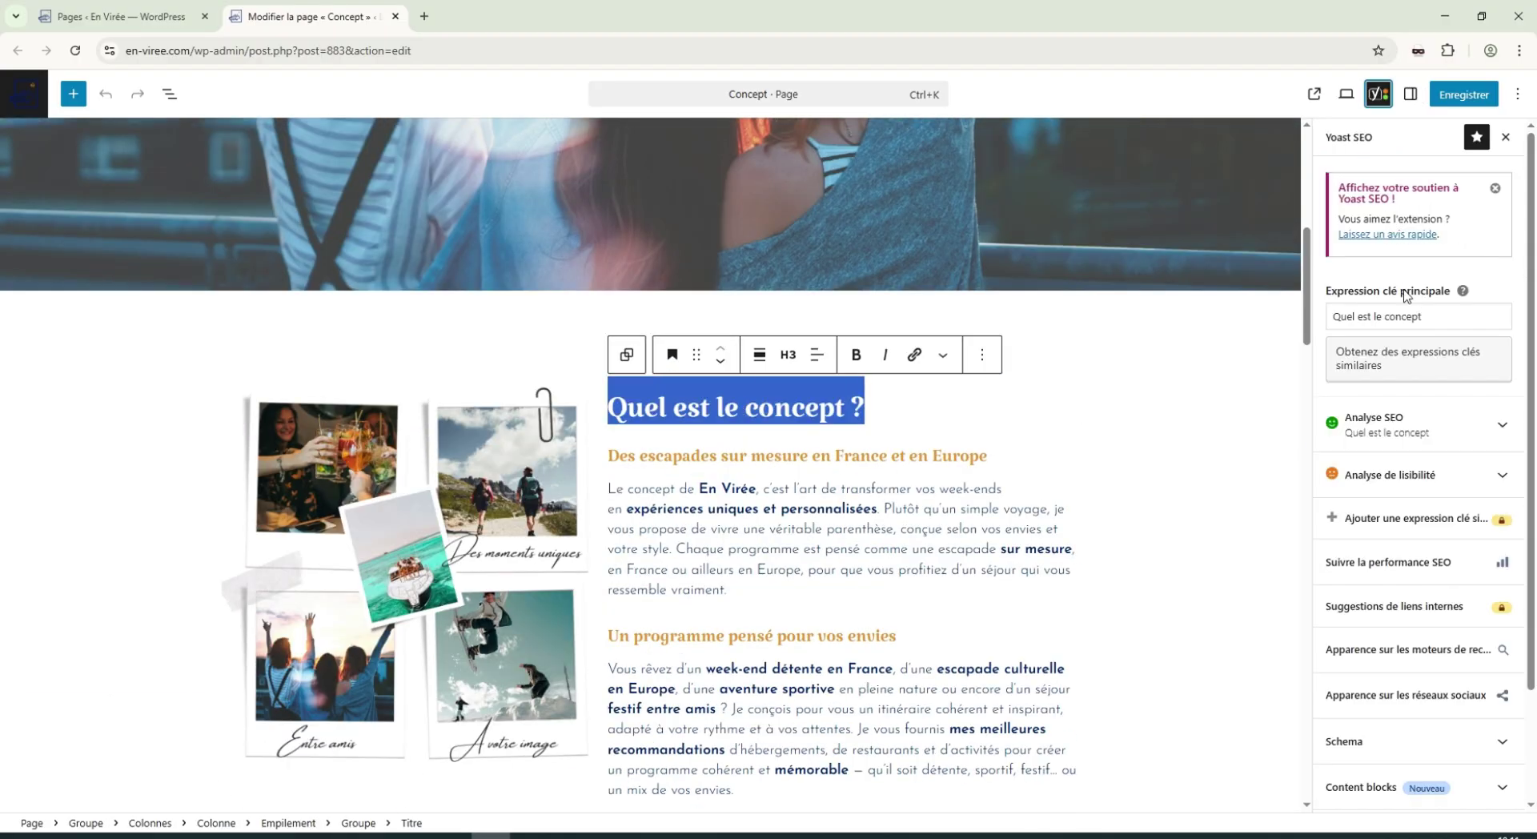
pyautogui.tripleClick(1439, 314)
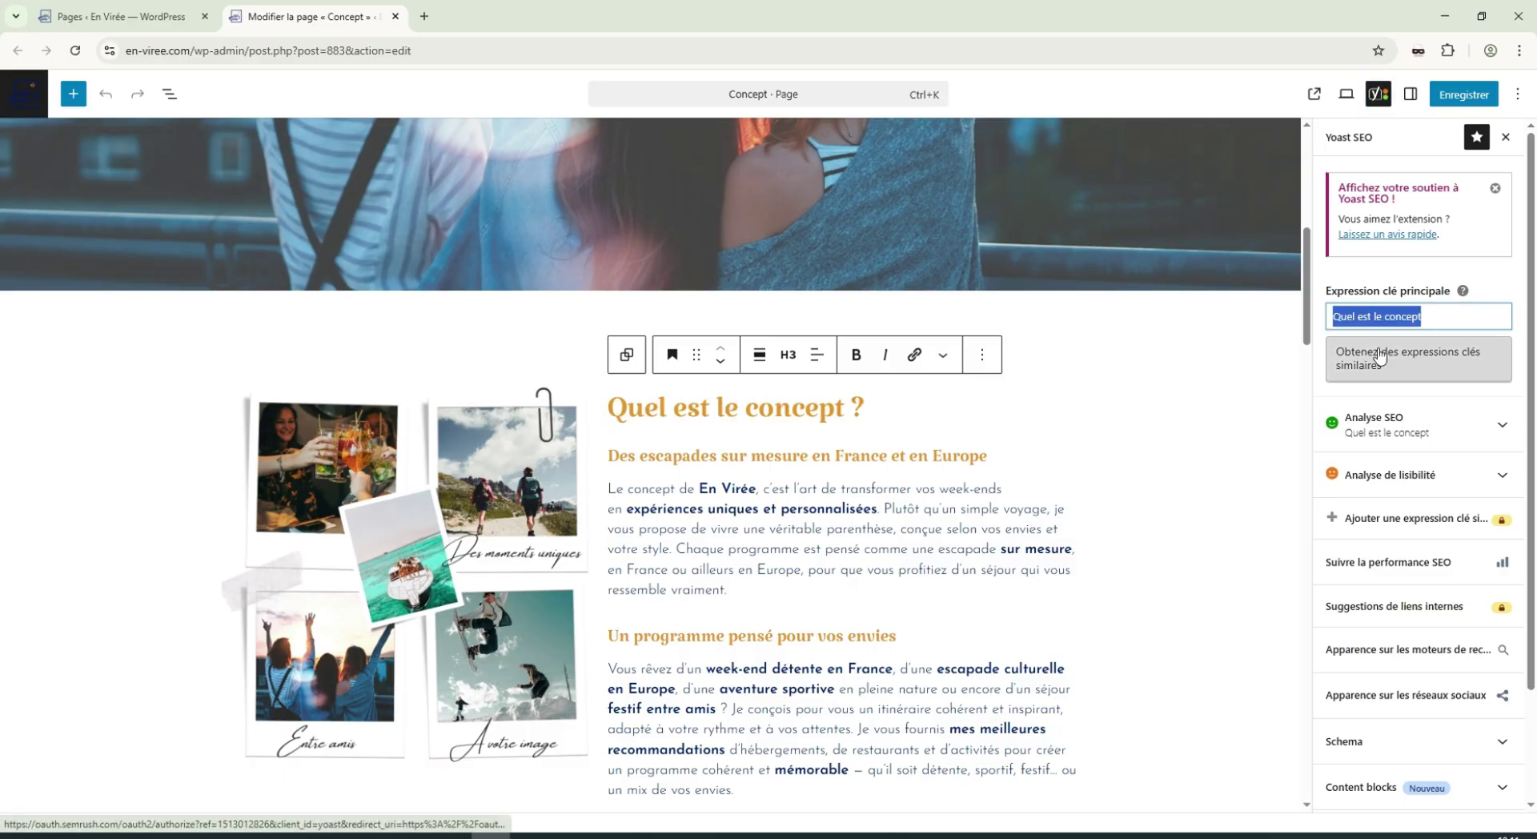
pyautogui.click(1441, 314)
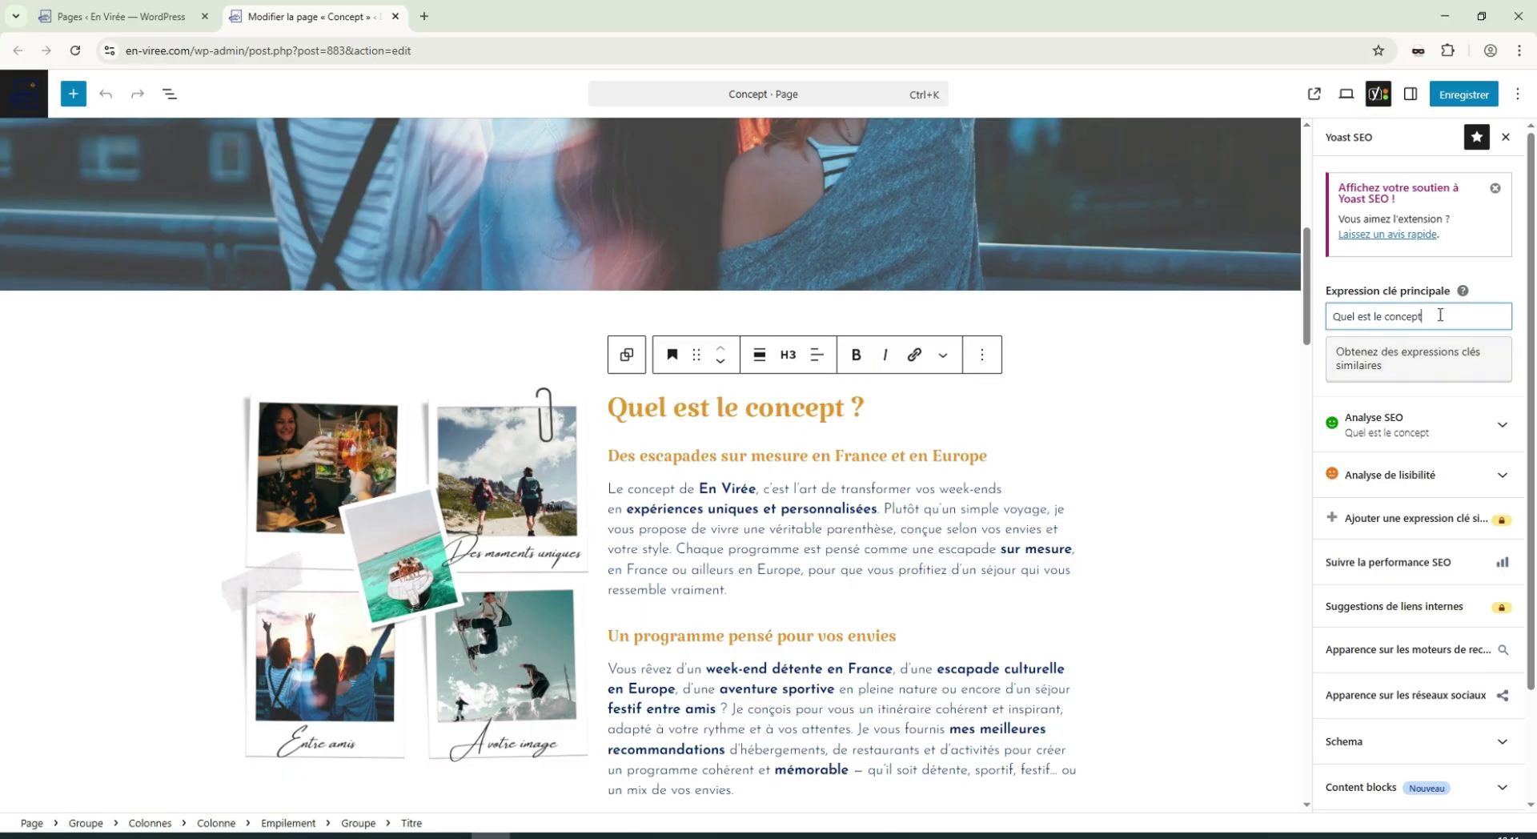
pyautogui.moveTo(1436, 314); pyautogui.dragTo(1329, 312)
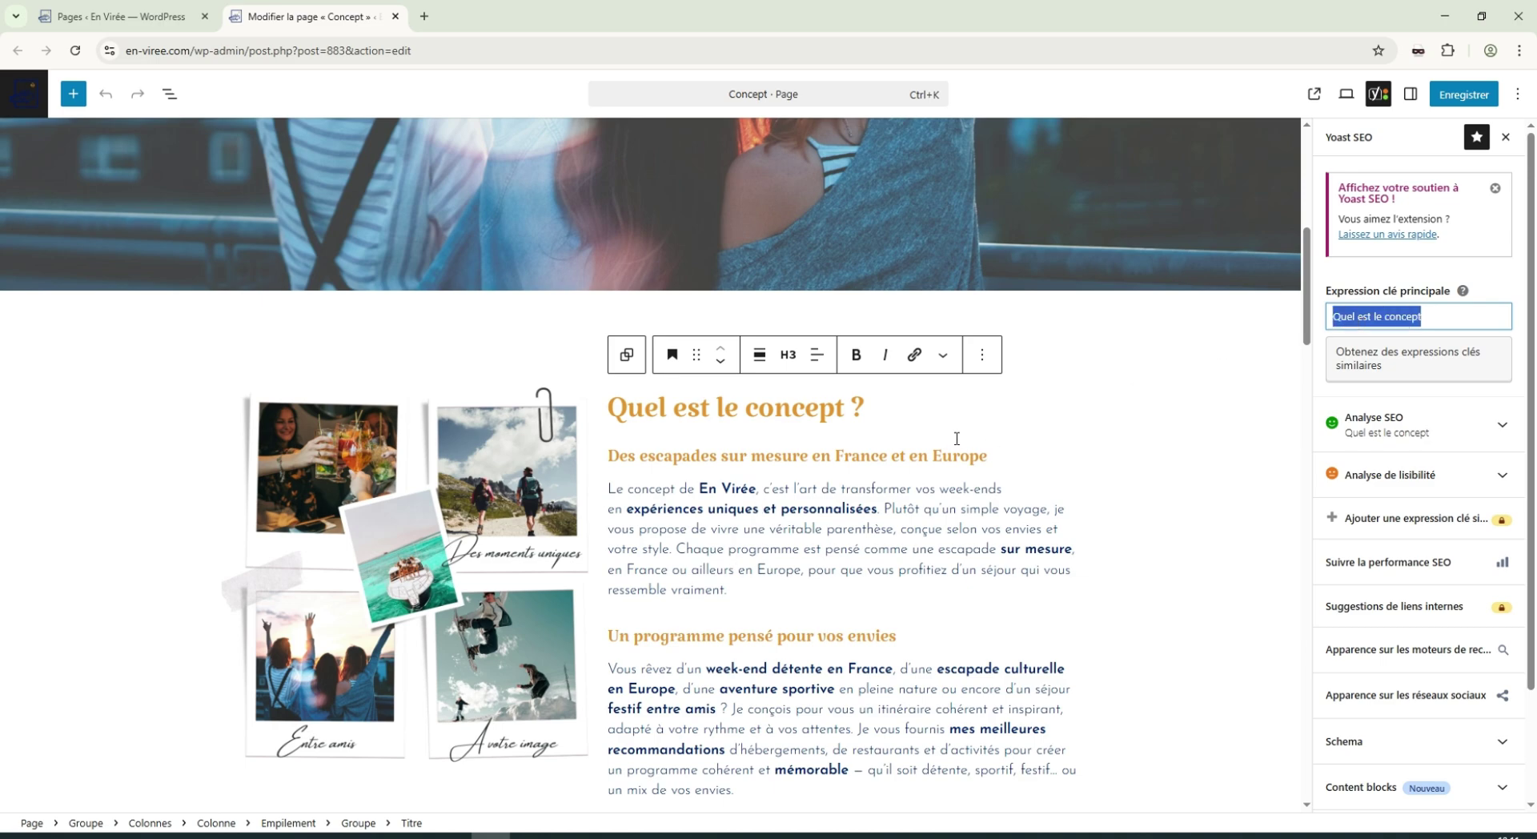
# Check the heading level of "Un programme pensé pour vos envies" and compare it with the page's main keyphrase.
pyautogui.scroll(-2, 943, 439)
pyautogui.doubleClick(691, 478)
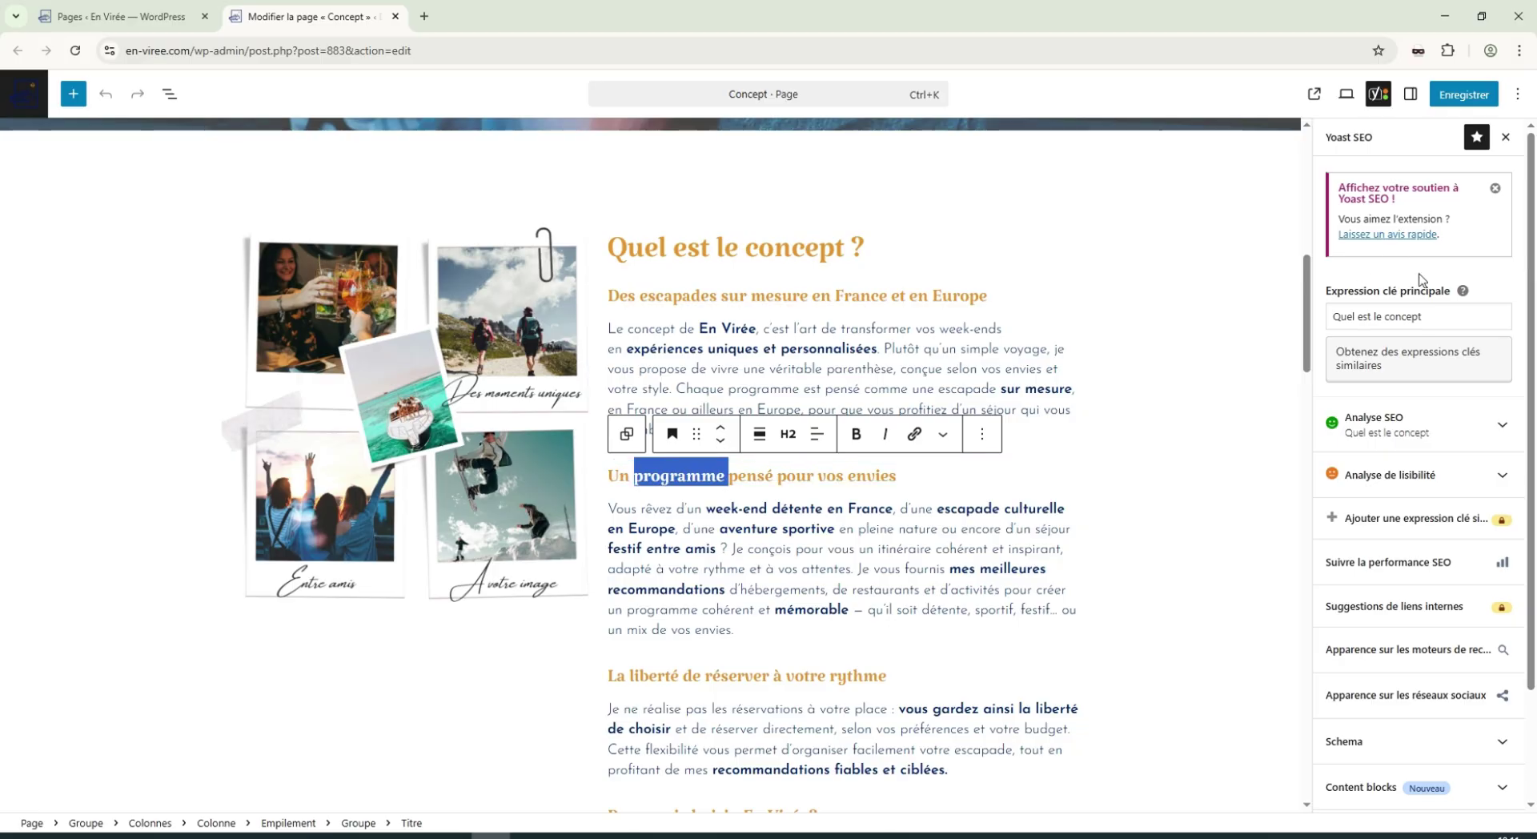
pyautogui.moveTo(1426, 316); pyautogui.dragTo(1329, 316)
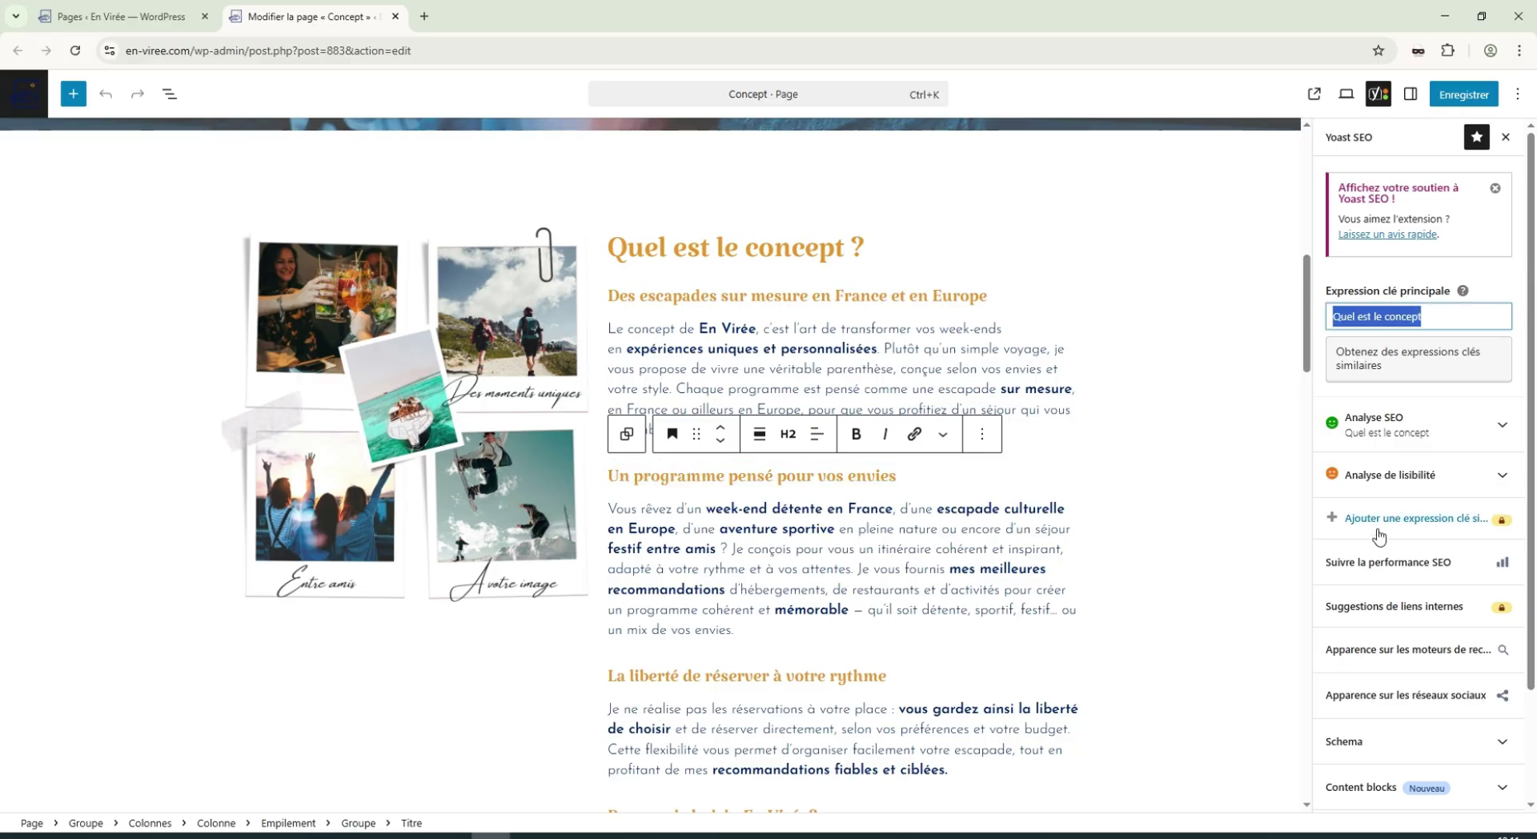
# Expand the Yoast readability analysis for Concept, review its results, and go to the "Foire aux questions" section.
pyautogui.click(1393, 478)
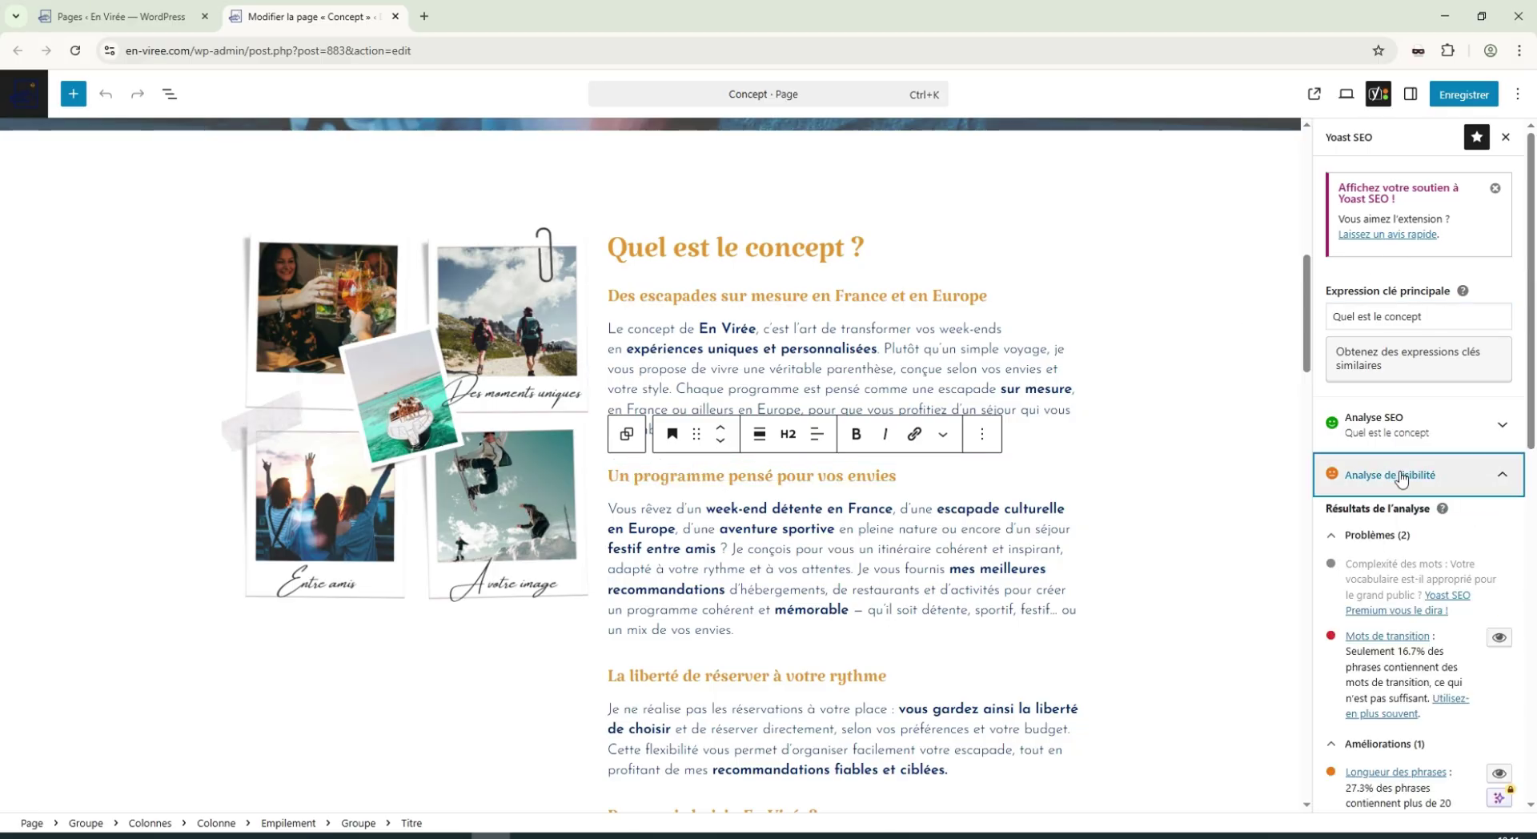
pyautogui.scroll(-2, 1402, 481)
pyautogui.scroll(-3, 1000, 595)
pyautogui.scroll(-5, 1019, 576)
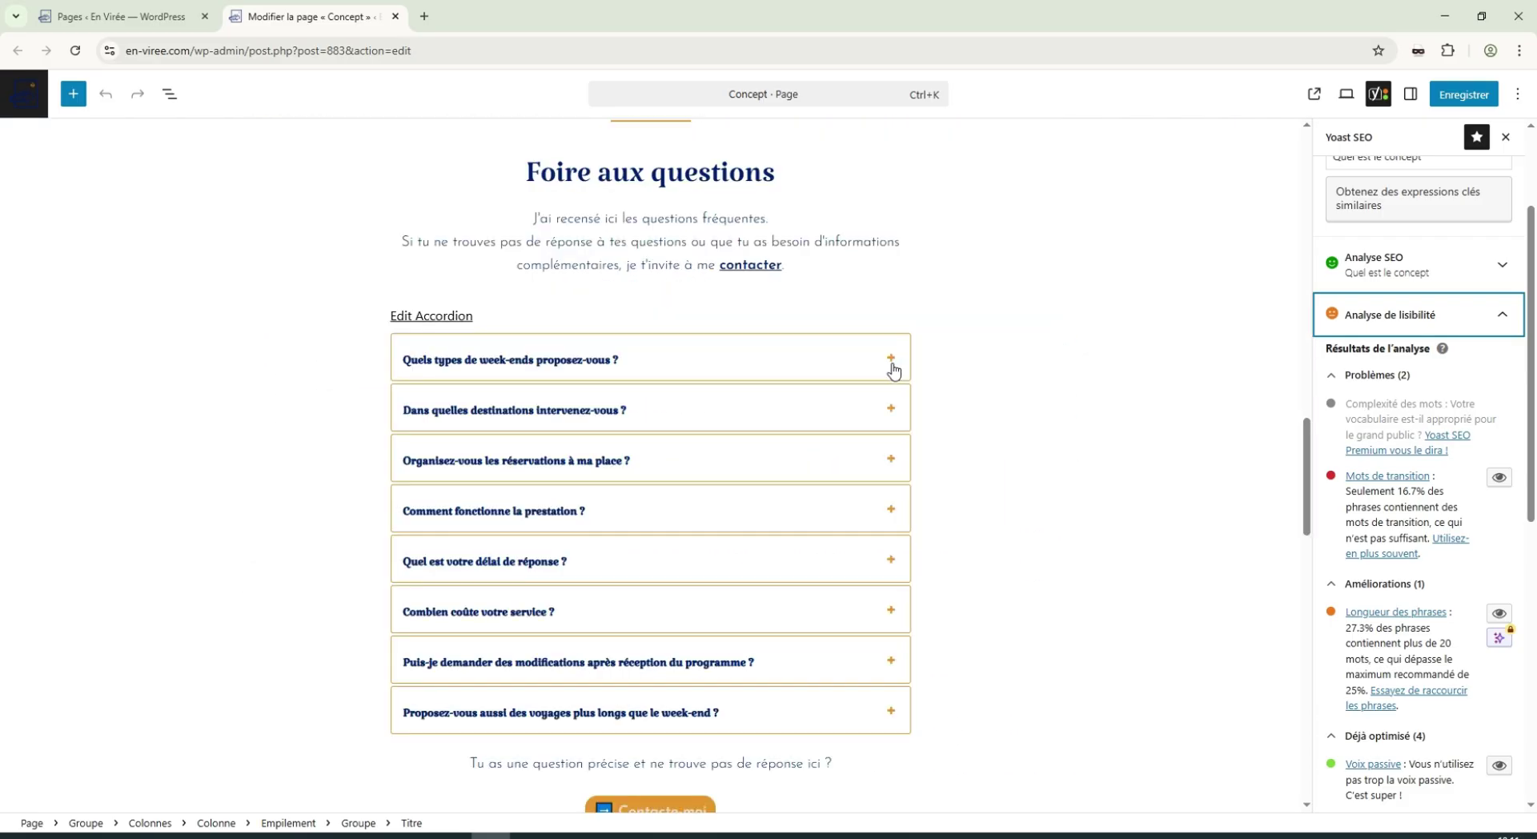
# Try expanding and collapsing the first FAQ questions, and check the heading level of "Foire aux questions".
pyautogui.click(893, 360)
pyautogui.click(895, 488)
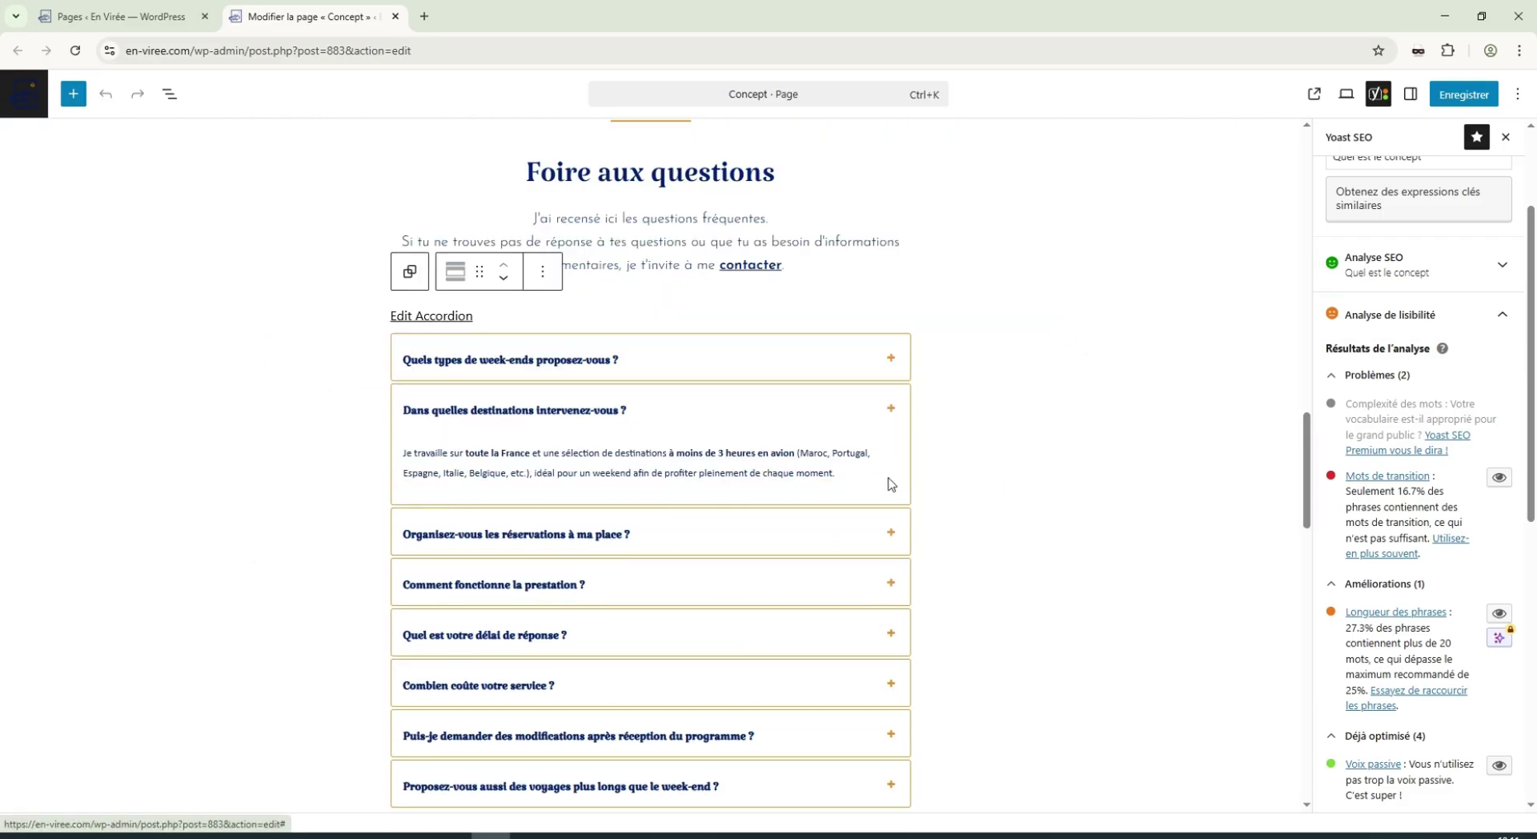
pyautogui.click(902, 422)
pyautogui.scroll(4, 732, 408)
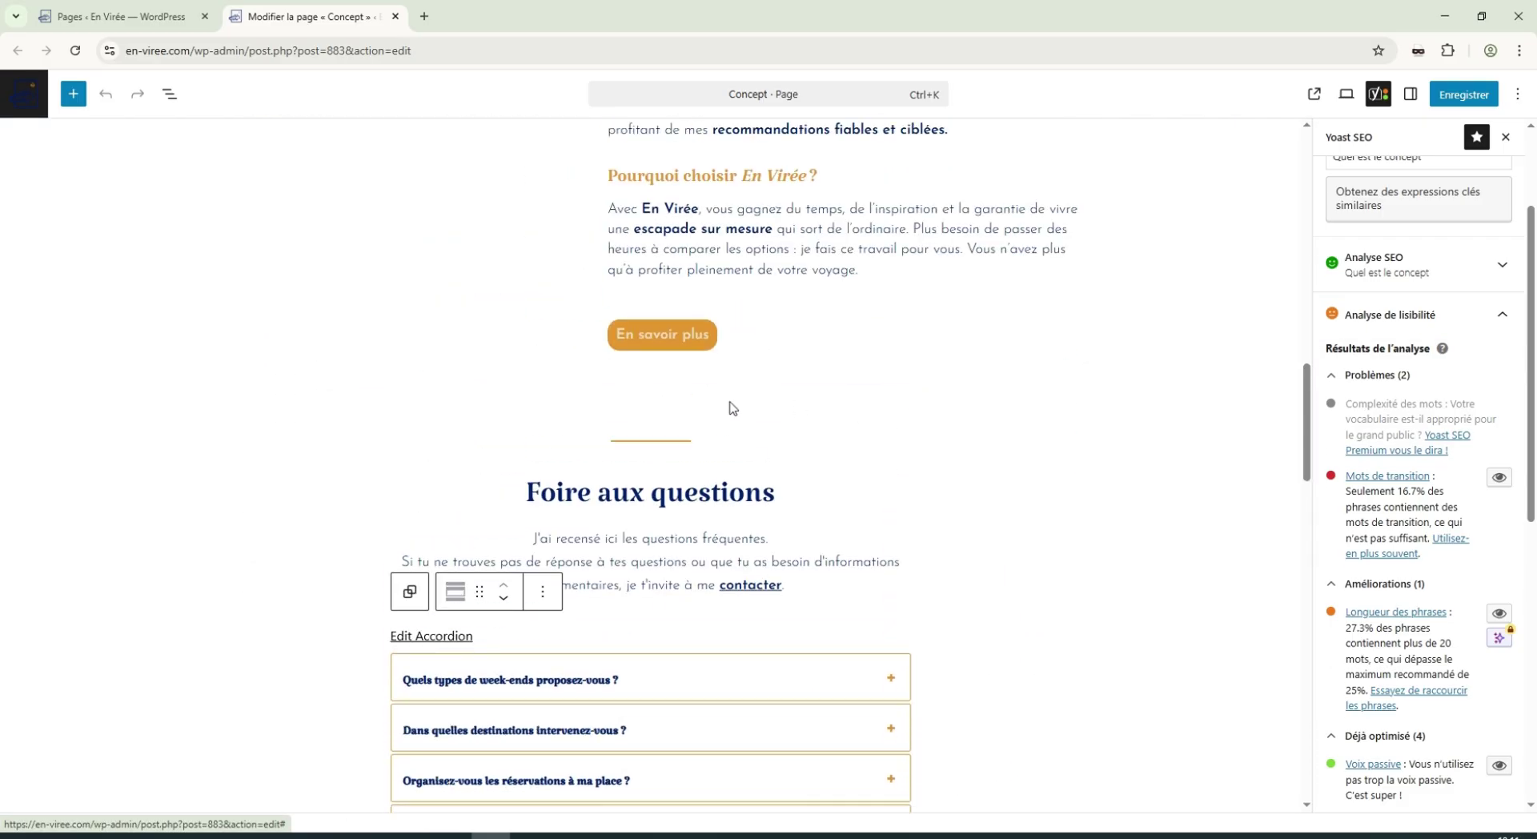
pyautogui.click(558, 486)
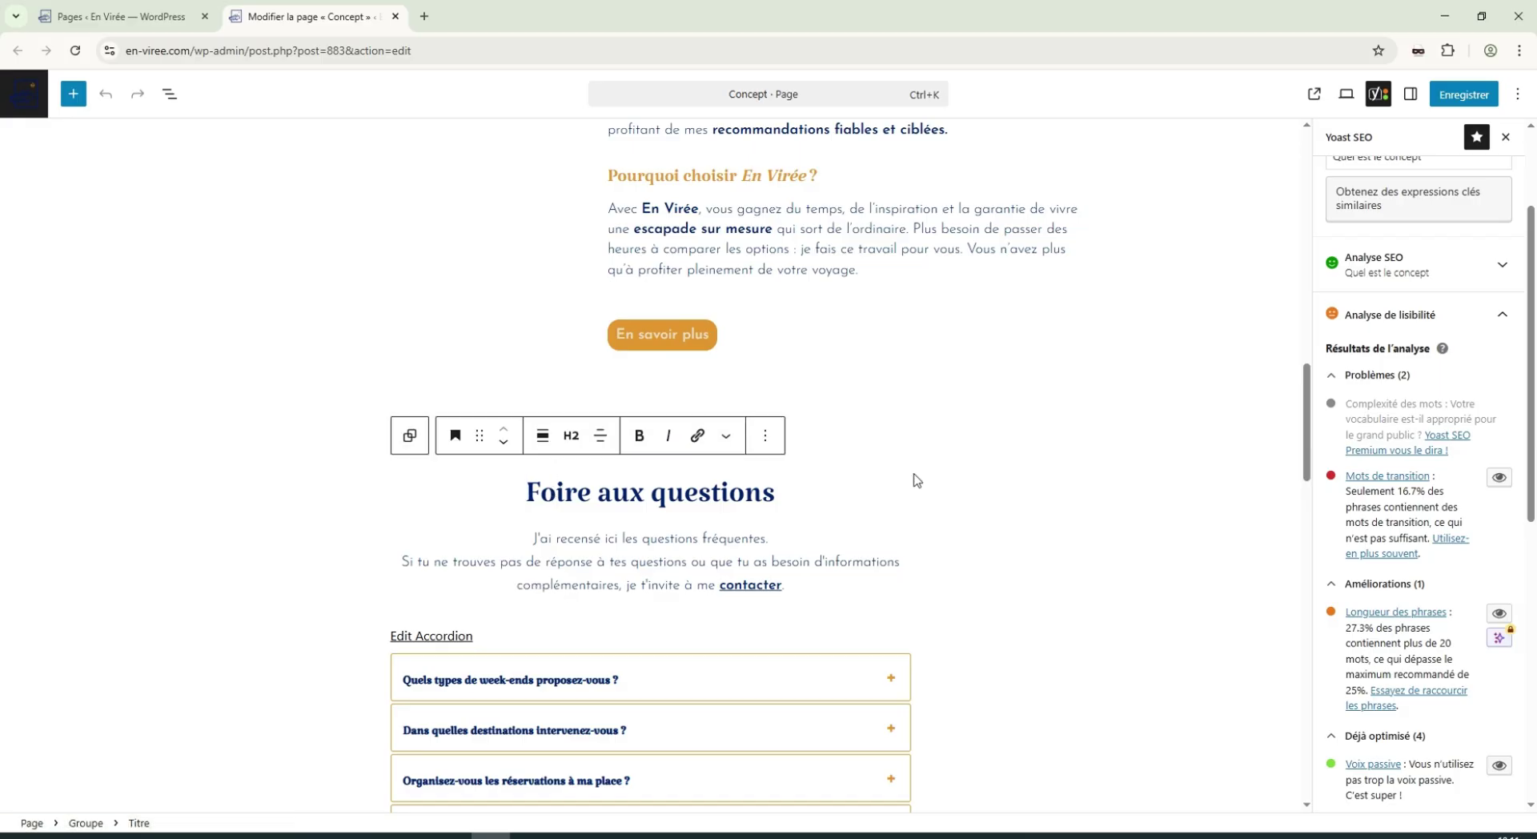
# Expand the FAQ accordion's questions one after another, including "Comment fonctionne la prestation ?", to read their answers.
pyautogui.scroll(-4, 916, 483)
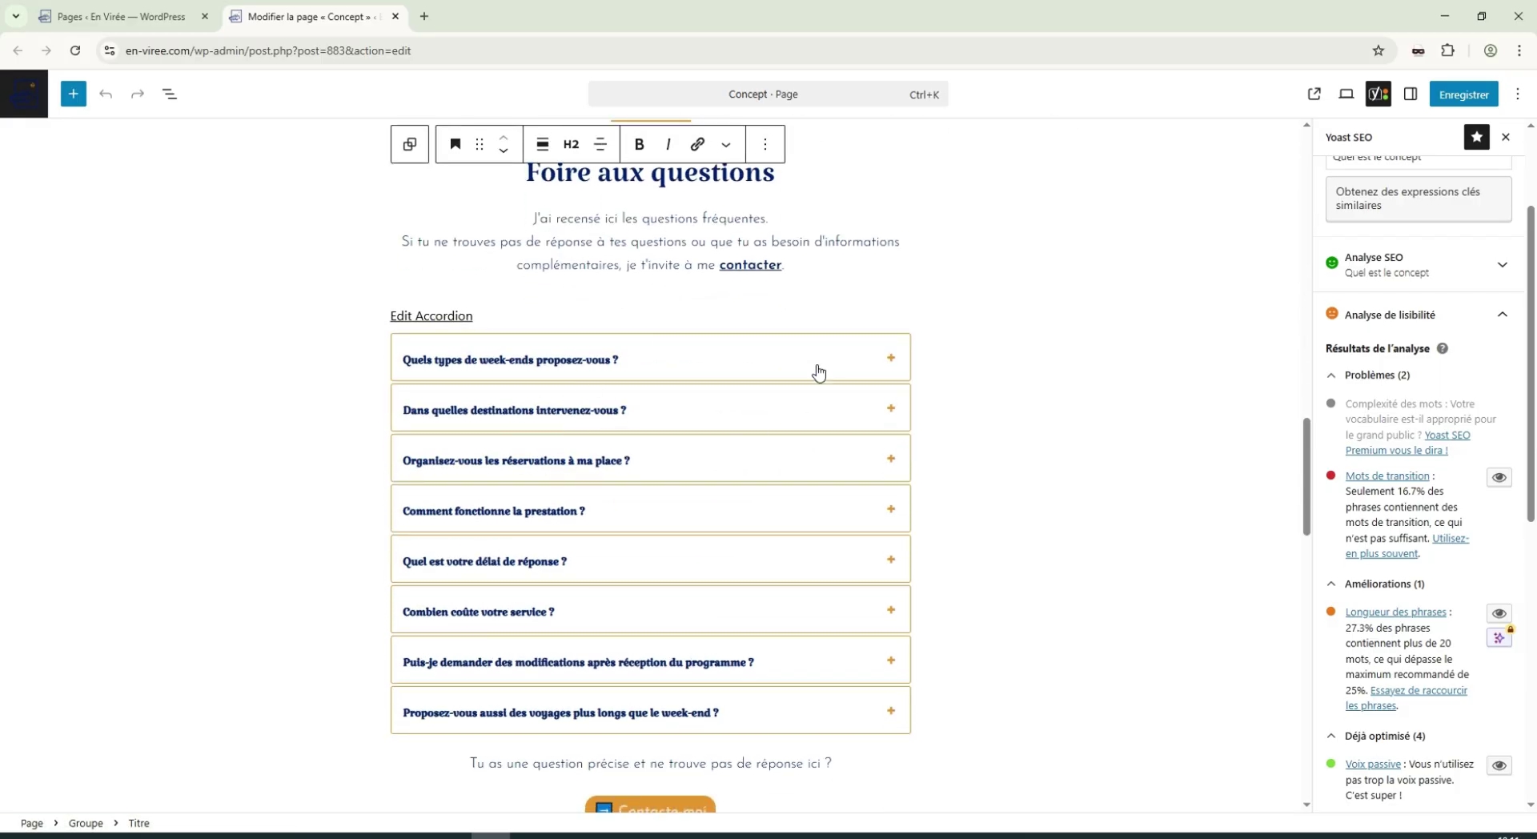
pyautogui.click(676, 364)
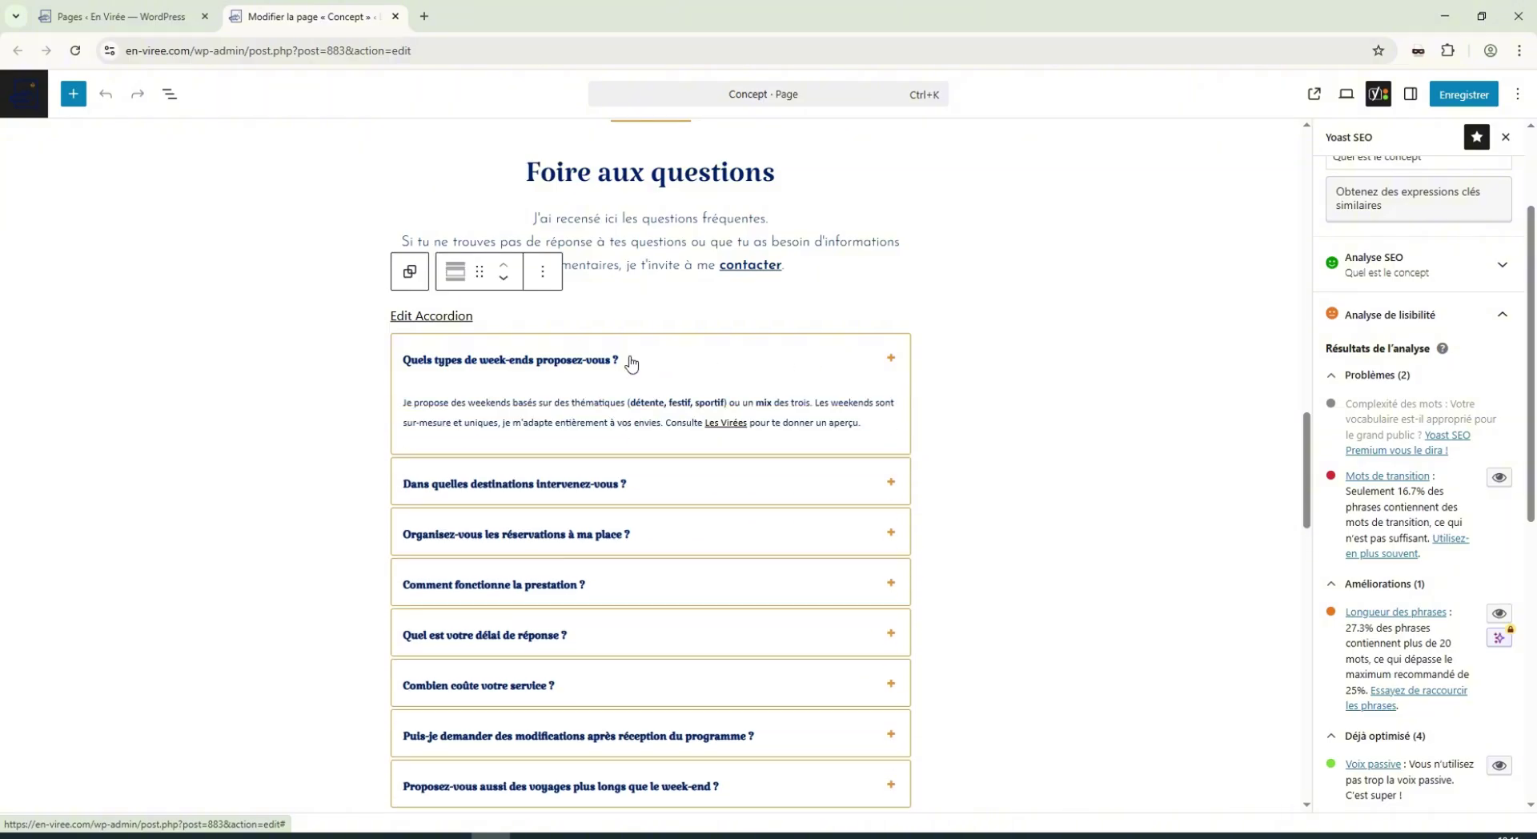
pyautogui.click(683, 485)
pyautogui.click(670, 551)
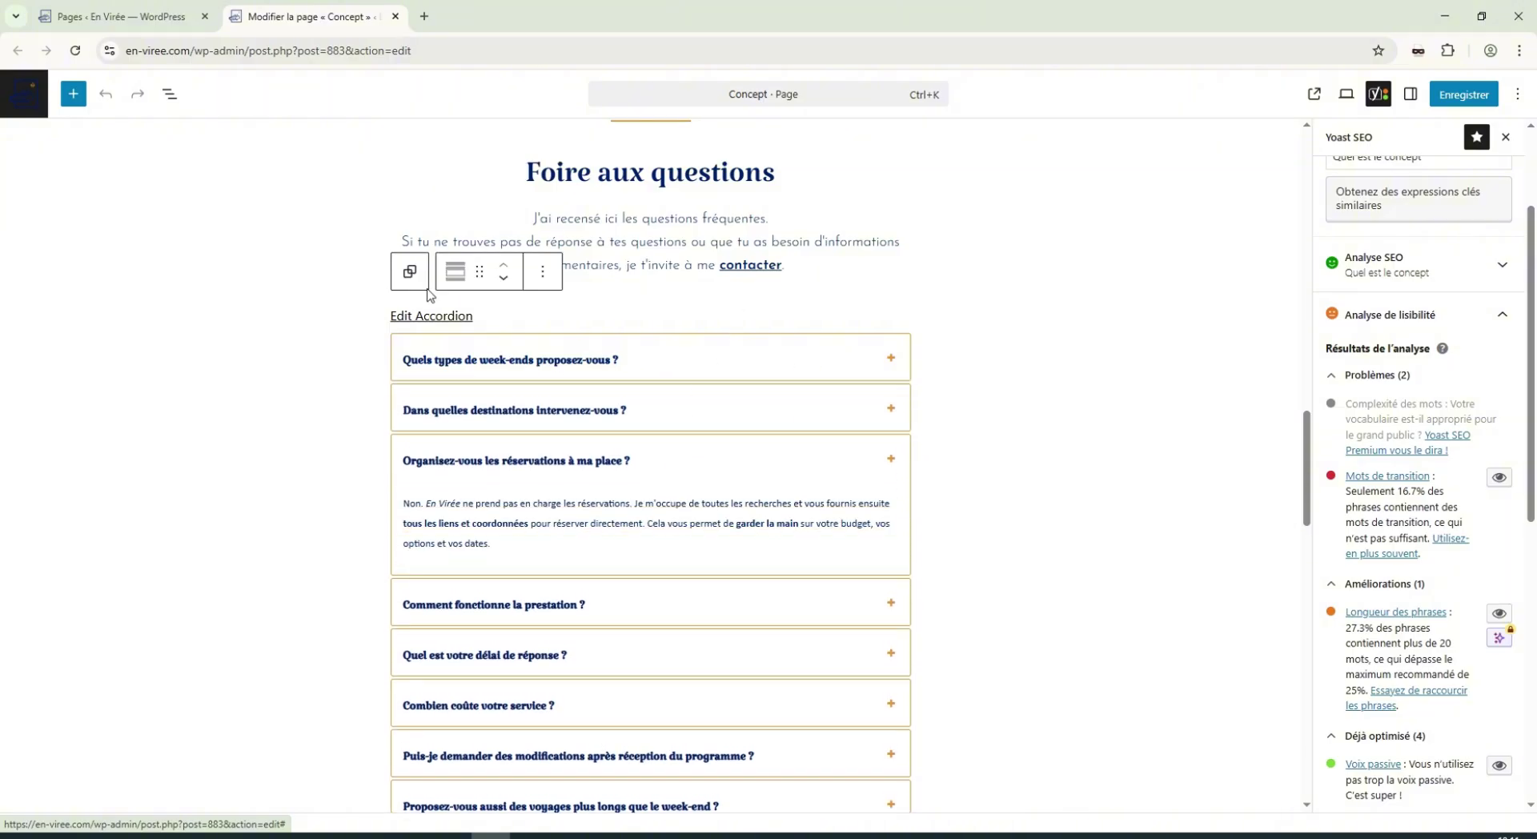
pyautogui.scroll(-4, 622, 472)
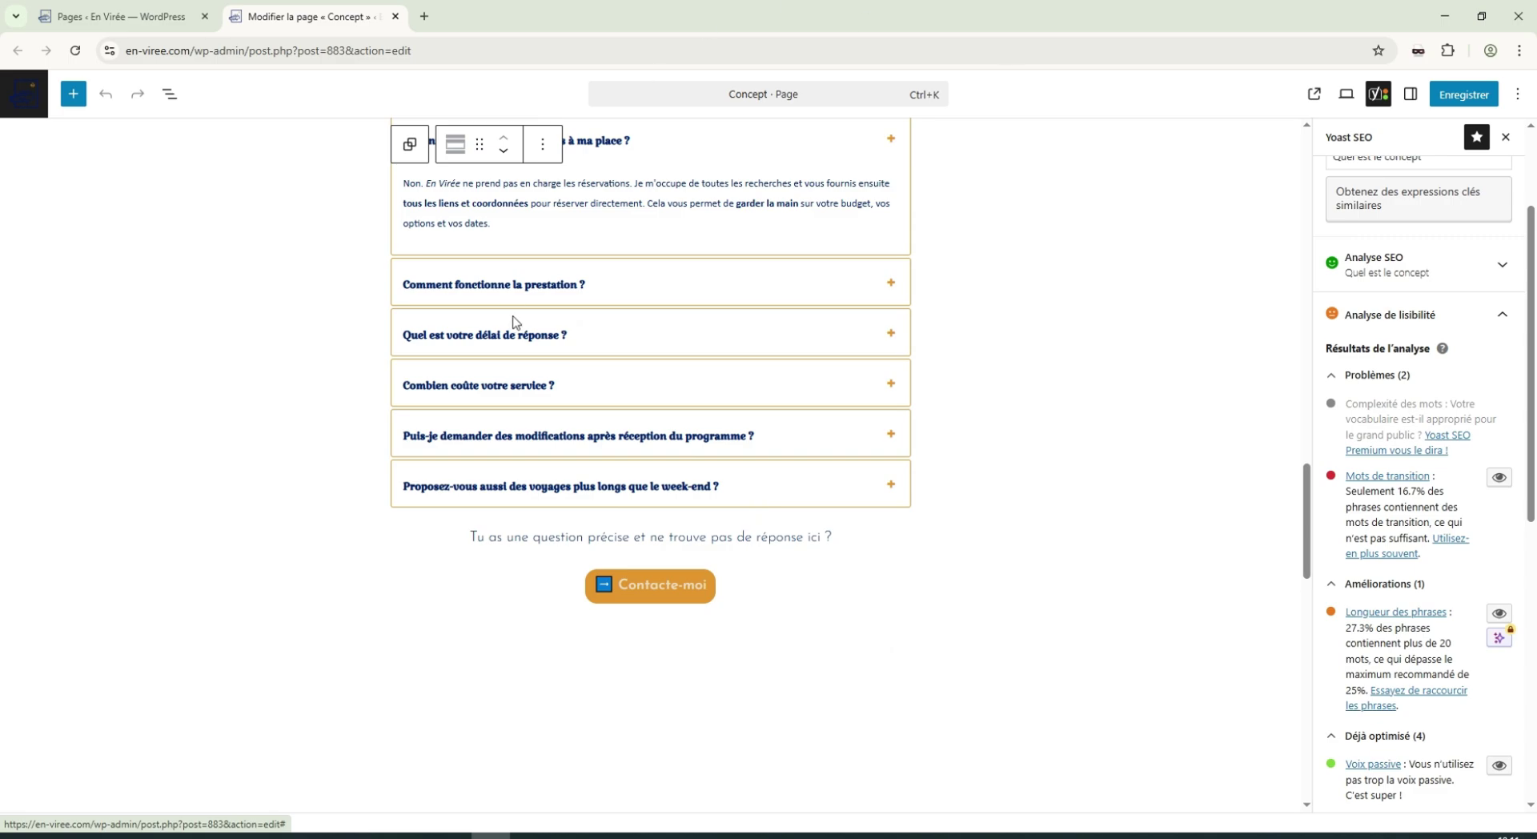
pyautogui.click(877, 488)
pyautogui.scroll(2, 744, 465)
pyautogui.click(492, 432)
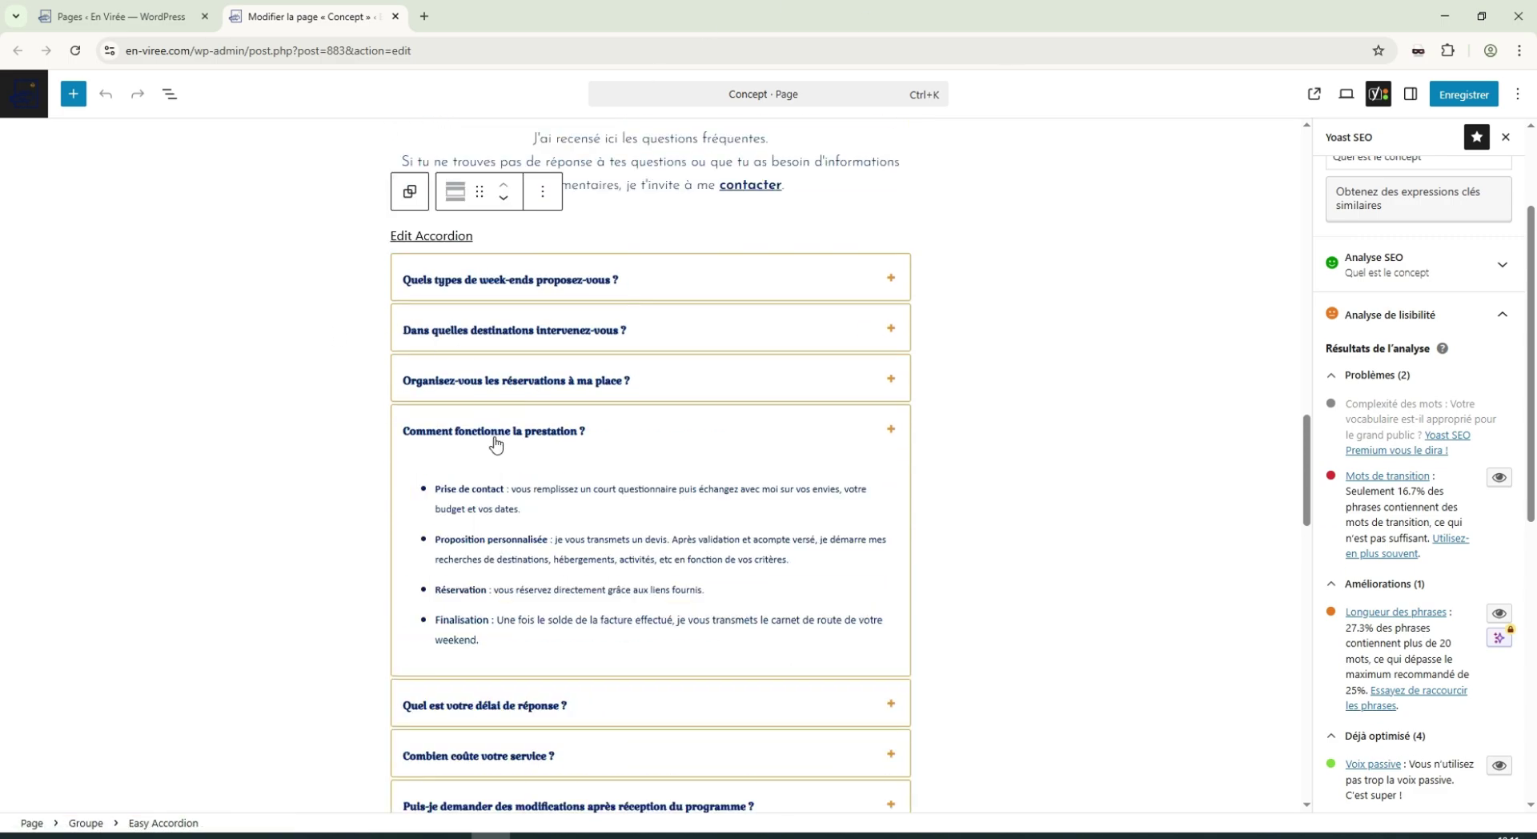
pyautogui.click(532, 357)
# Look over the bottom of the Concept page and the remaining readability results, and return to the "Quel est le concept ?" section.
pyautogui.scroll(-6, 1197, 436)
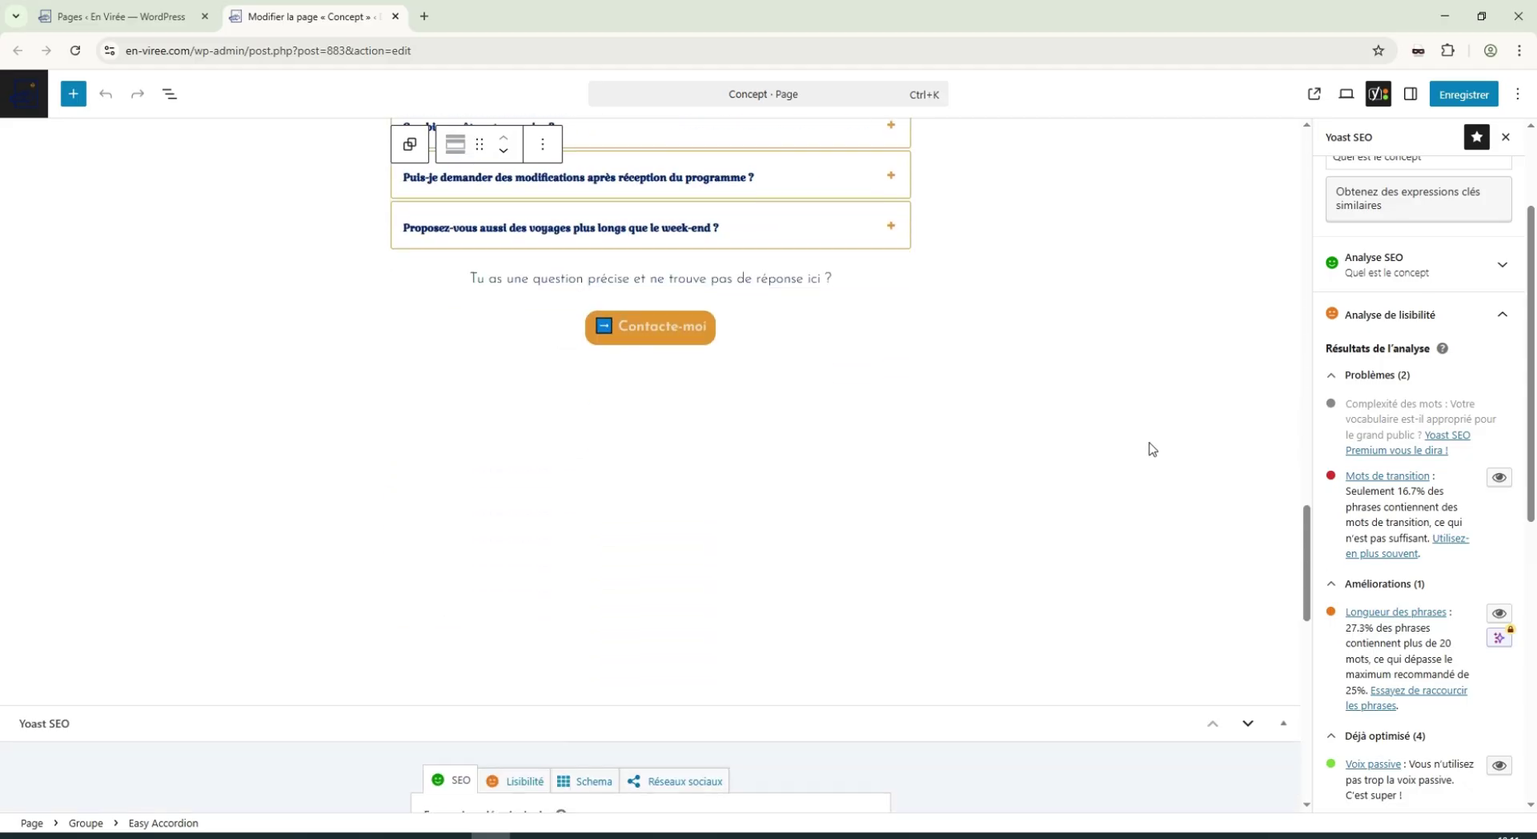
pyautogui.scroll(-7, 1358, 549)
pyautogui.click(1094, 251)
pyautogui.scroll(5, 1291, 304)
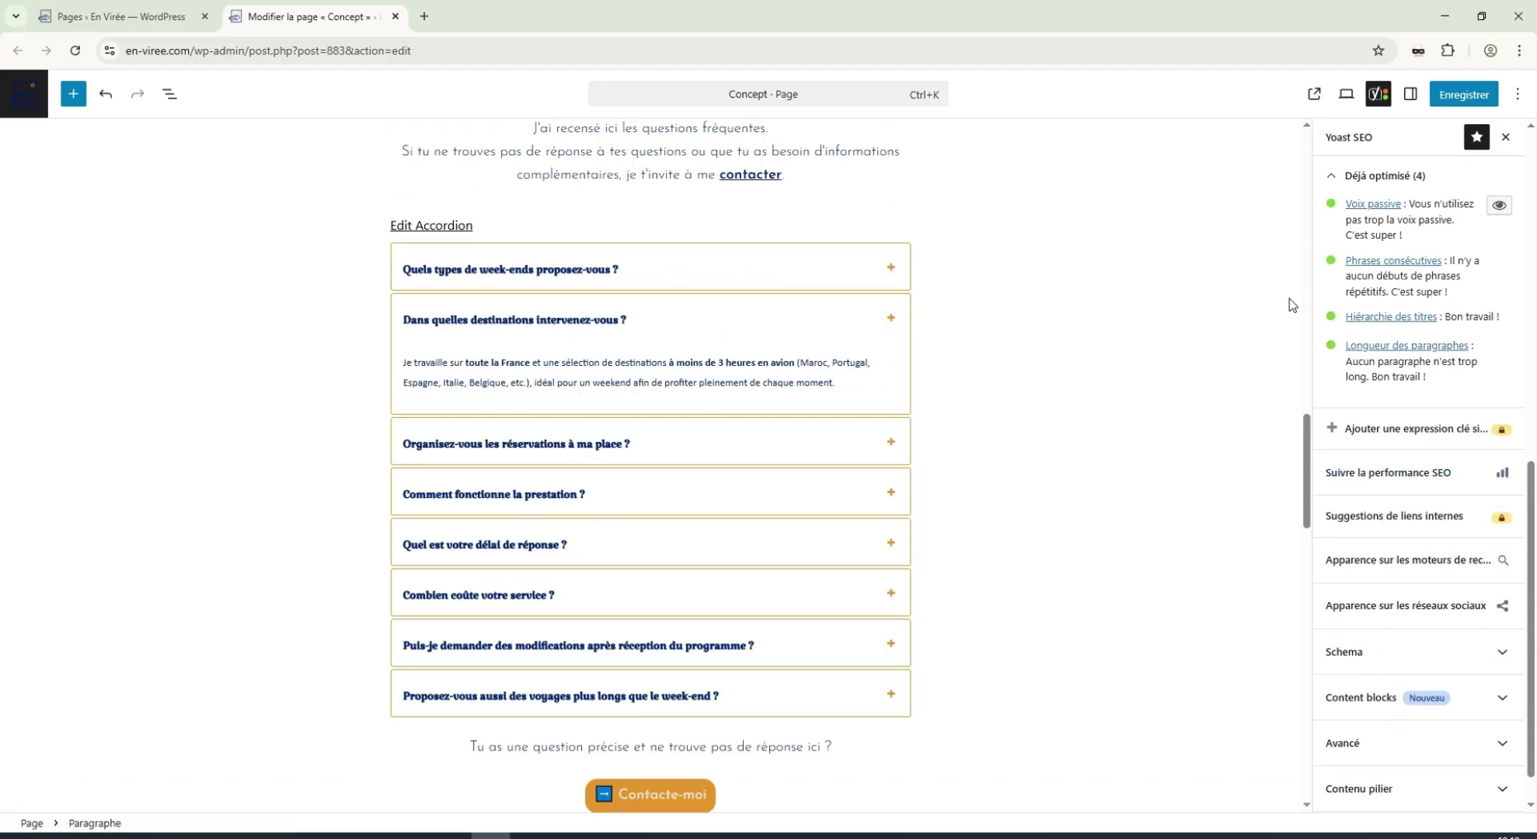
pyautogui.scroll(15, 1290, 304)
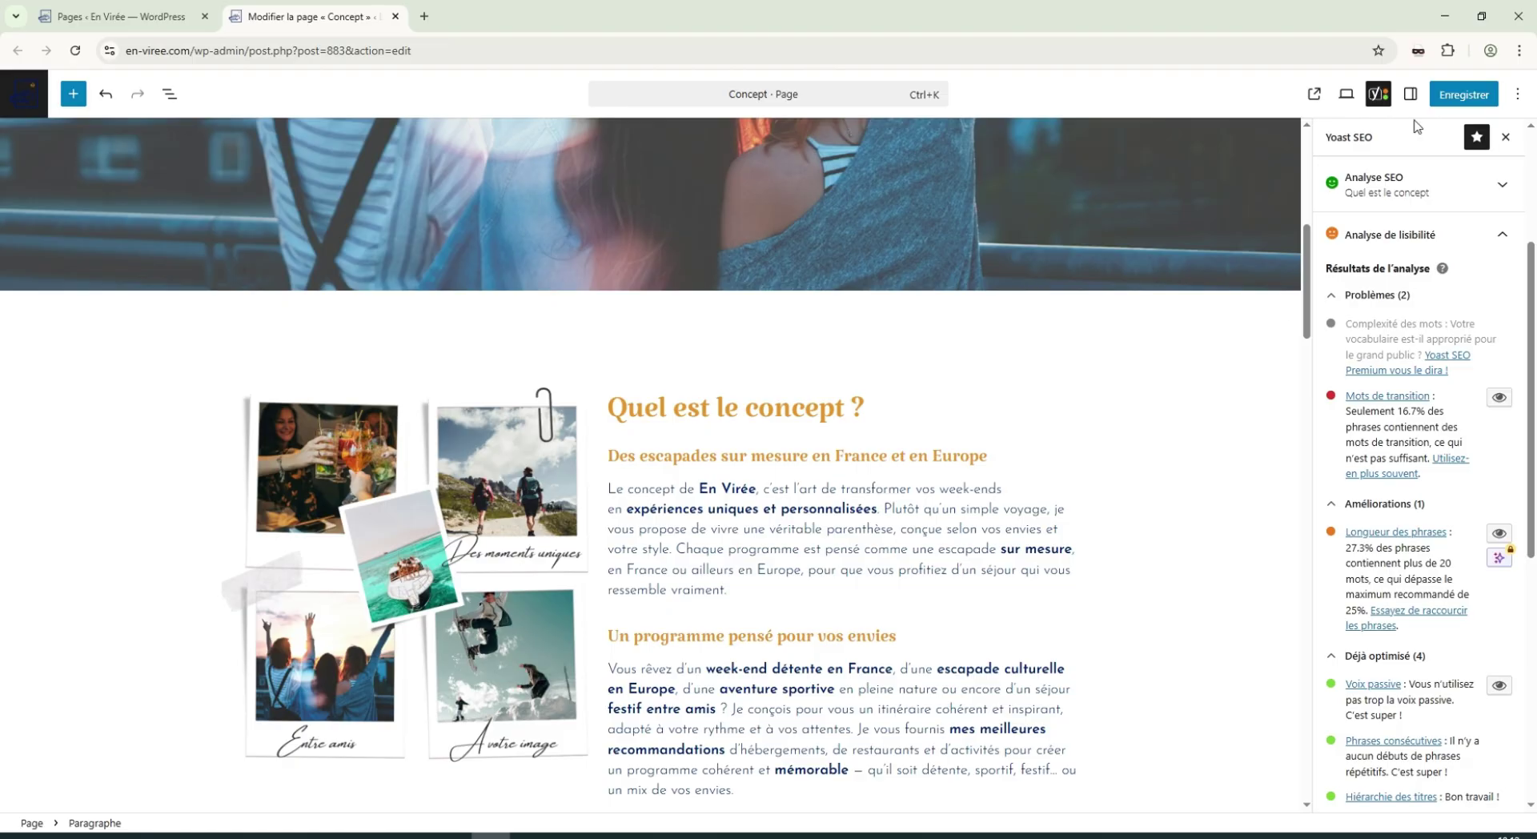
# Leave the Concept page for the site's permalink settings and check the "Titre de la publication" structure in use.
pyautogui.scroll(6, 695, 236)
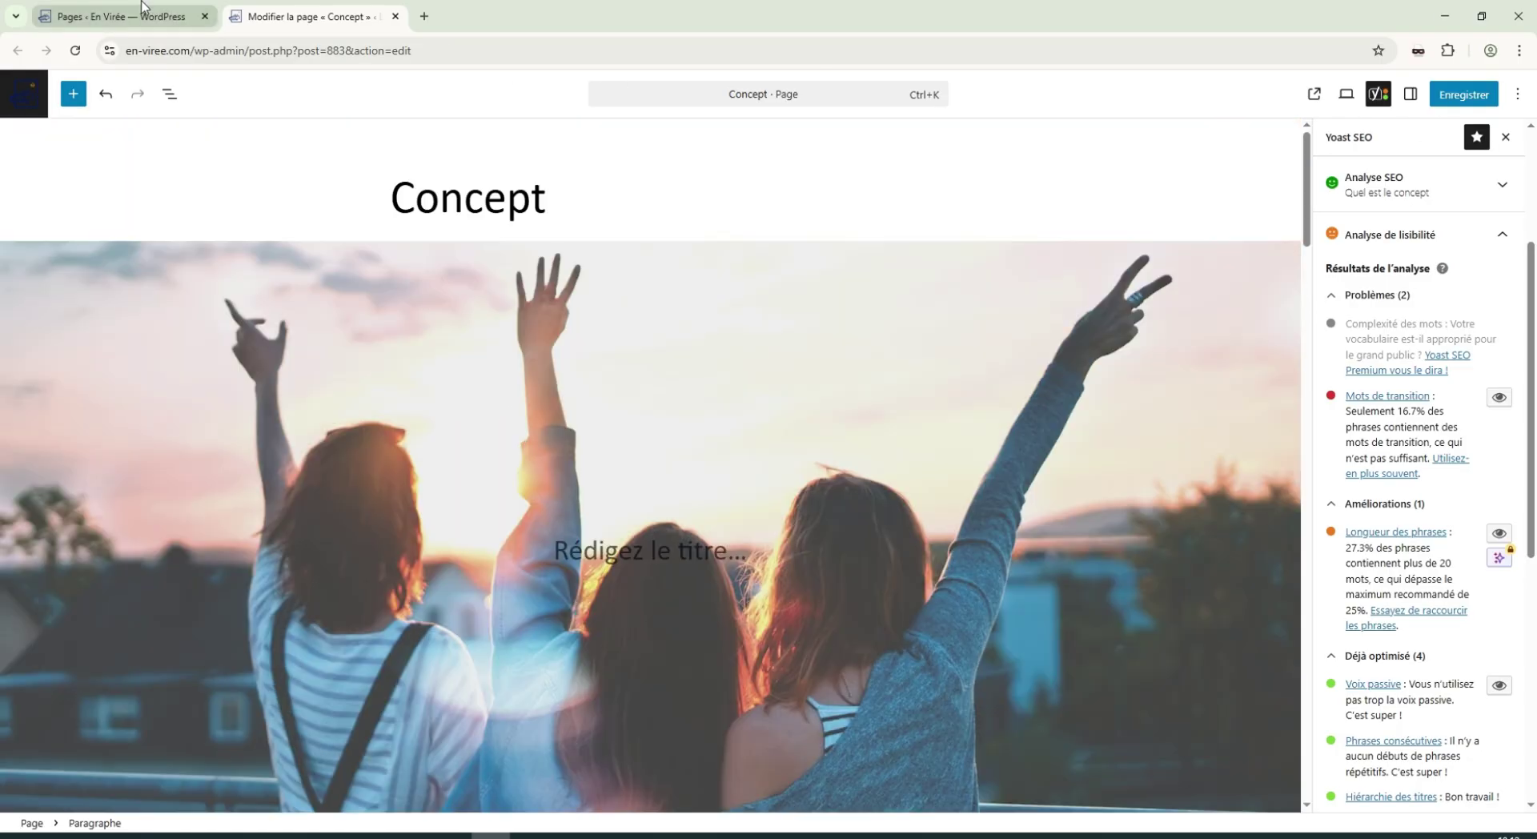
pyautogui.click(151, 8)
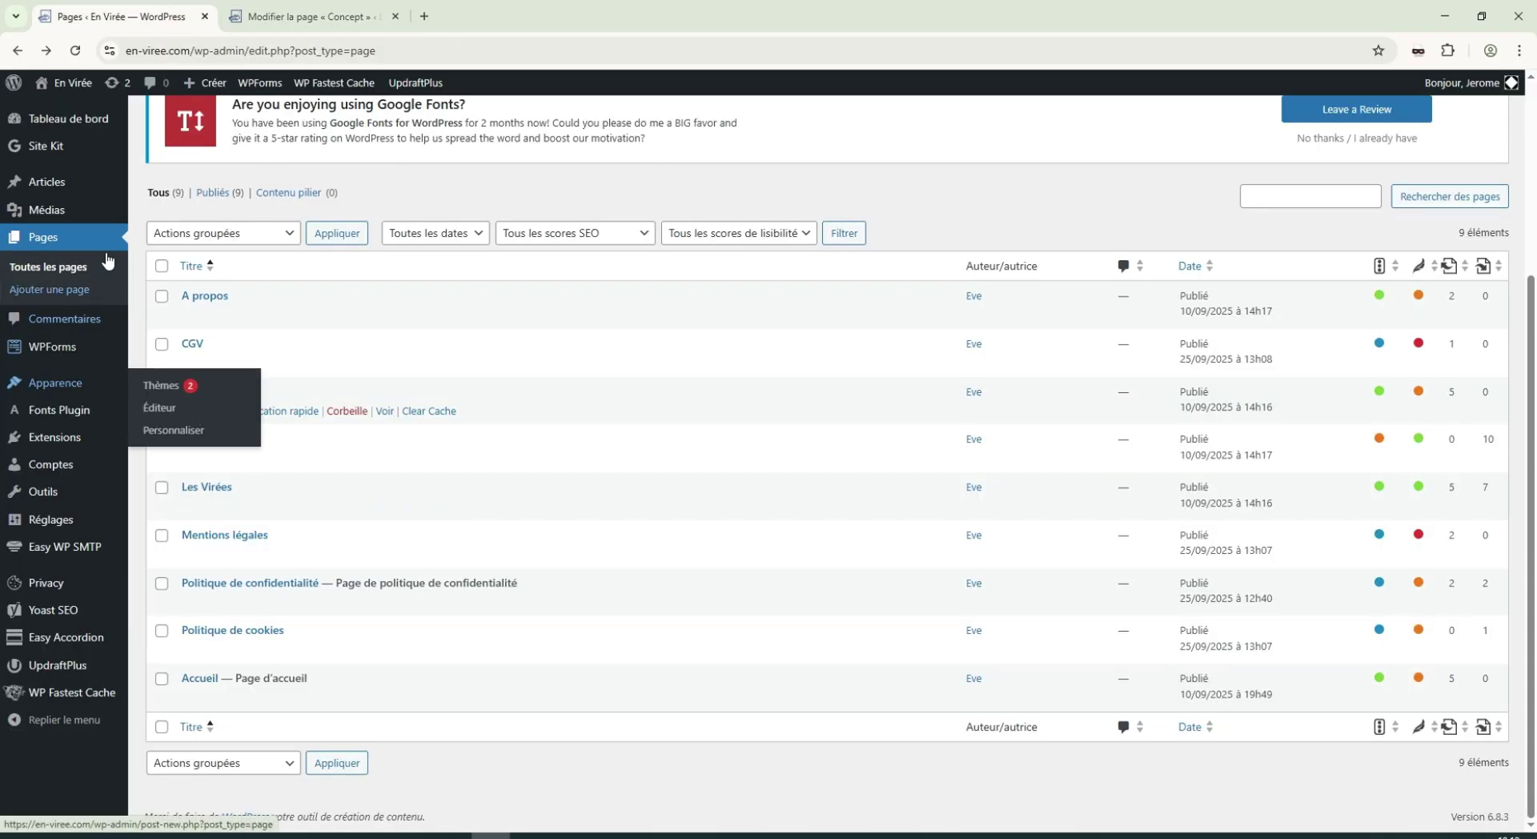
pyautogui.click(51, 518)
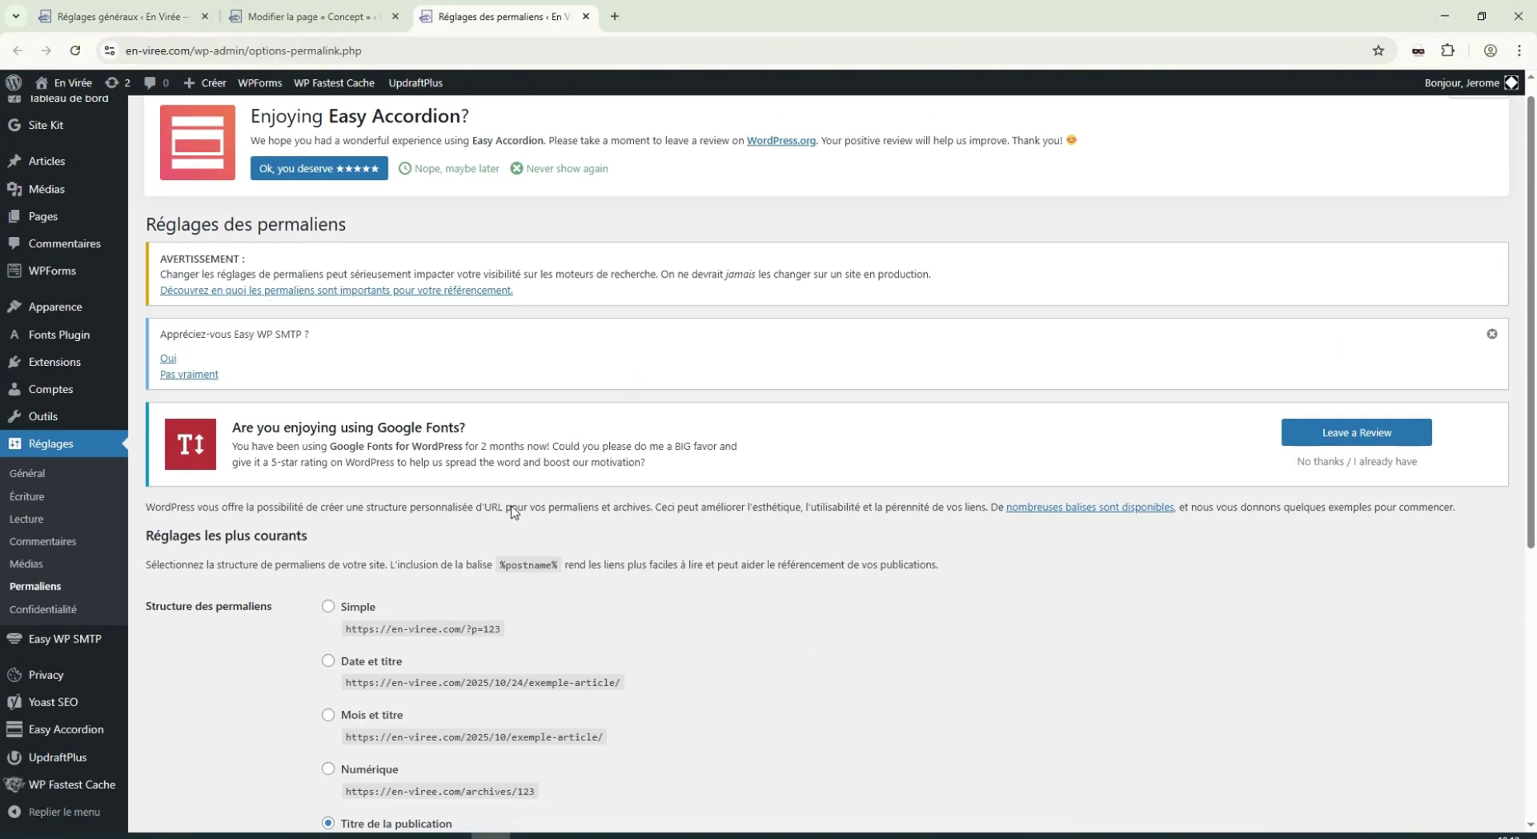
pyautogui.scroll(-5, 512, 505)
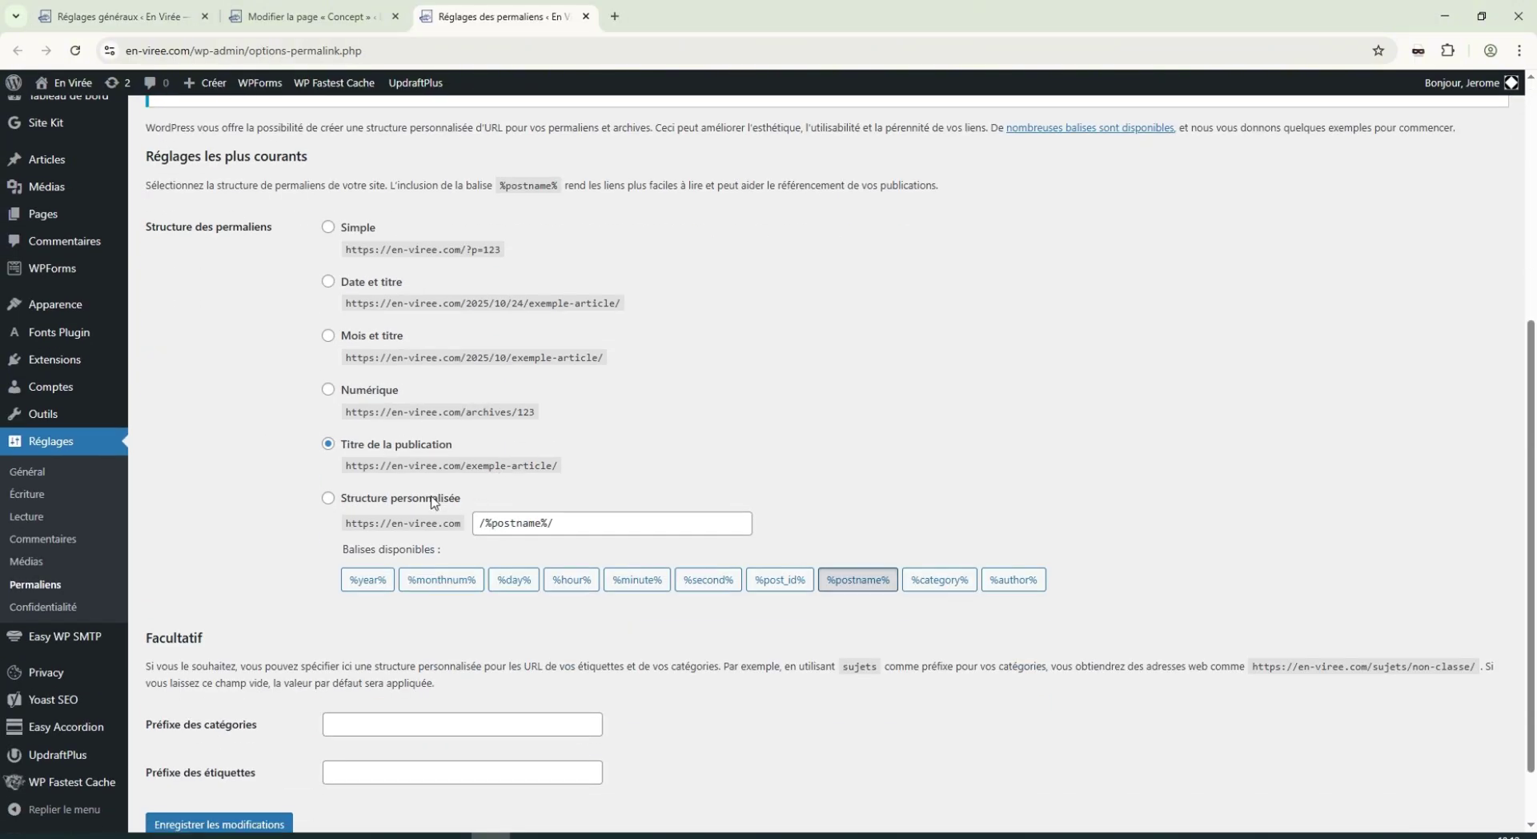
pyautogui.moveTo(558, 465); pyautogui.dragTo(348, 457)
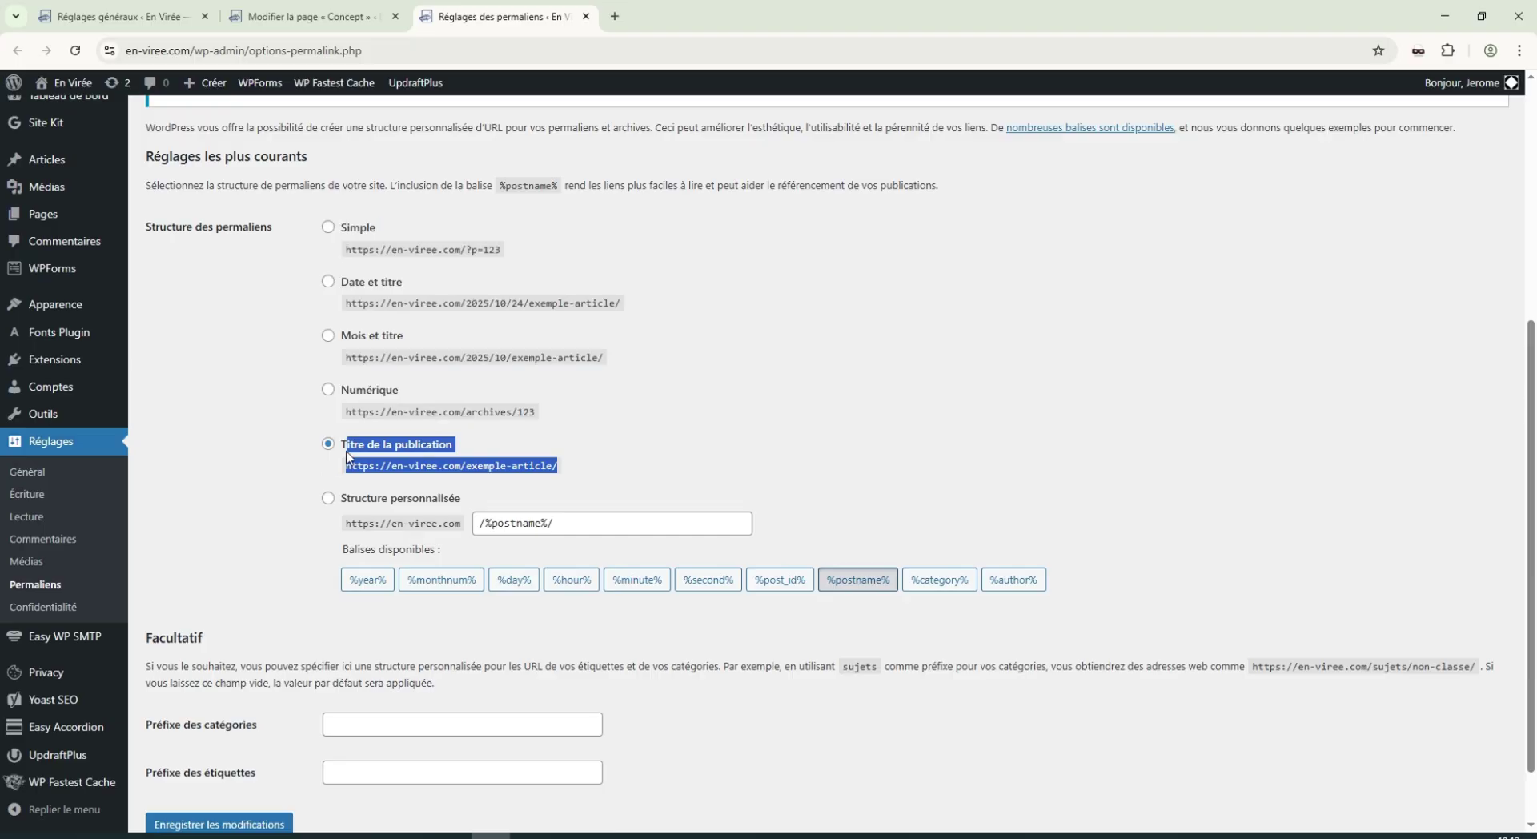
pyautogui.click(405, 468)
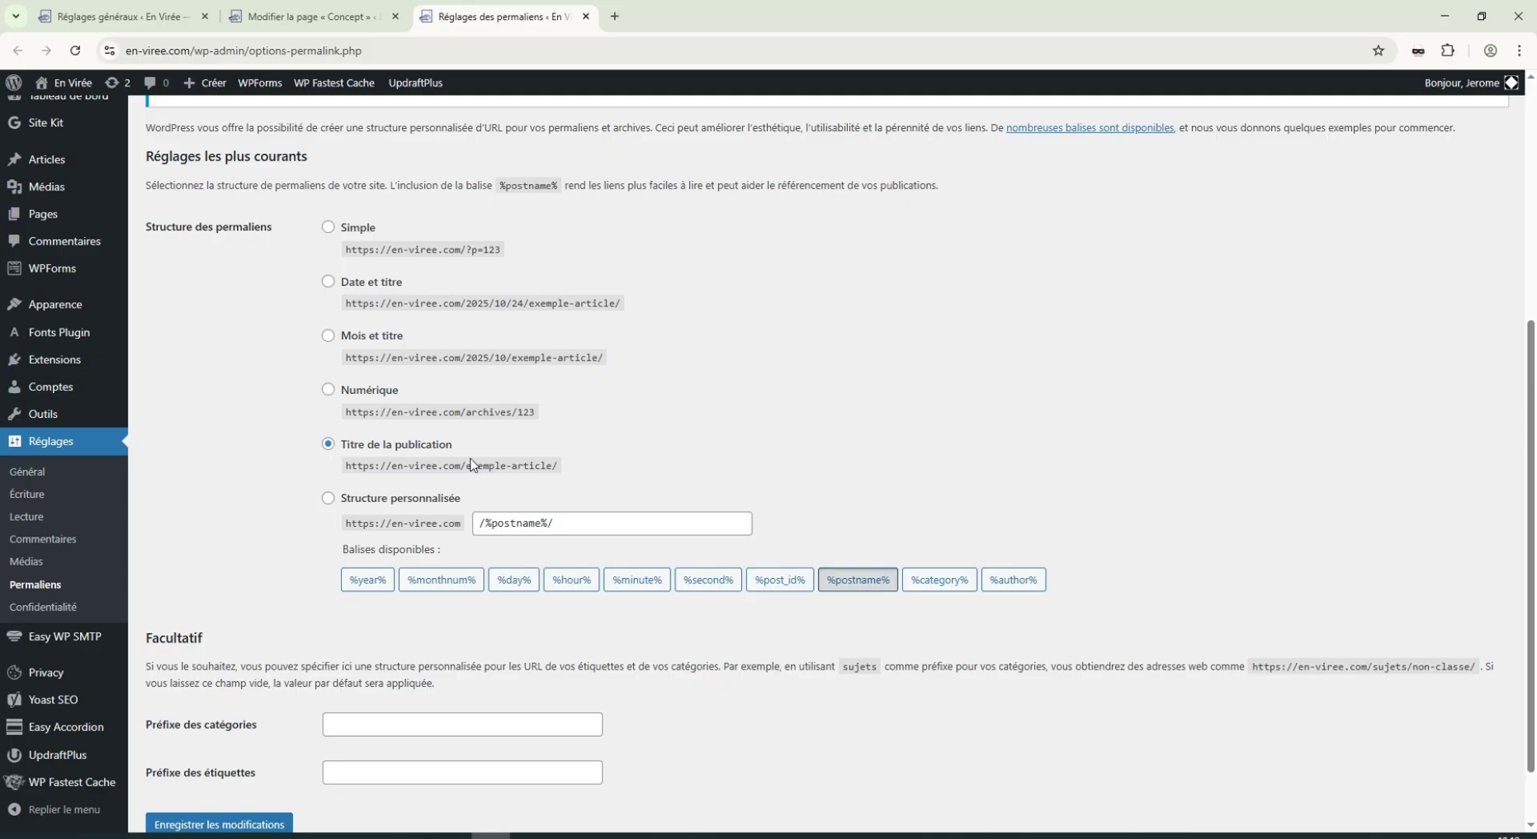
# Compare the example URLs of the "Titre de la publication", "Numérique" and "Simple" structures, and look over the custom structure and optional prefixes.
pyautogui.moveTo(466, 465); pyautogui.dragTo(560, 473)
pyautogui.click(628, 486)
pyautogui.moveTo(549, 410); pyautogui.dragTo(462, 415)
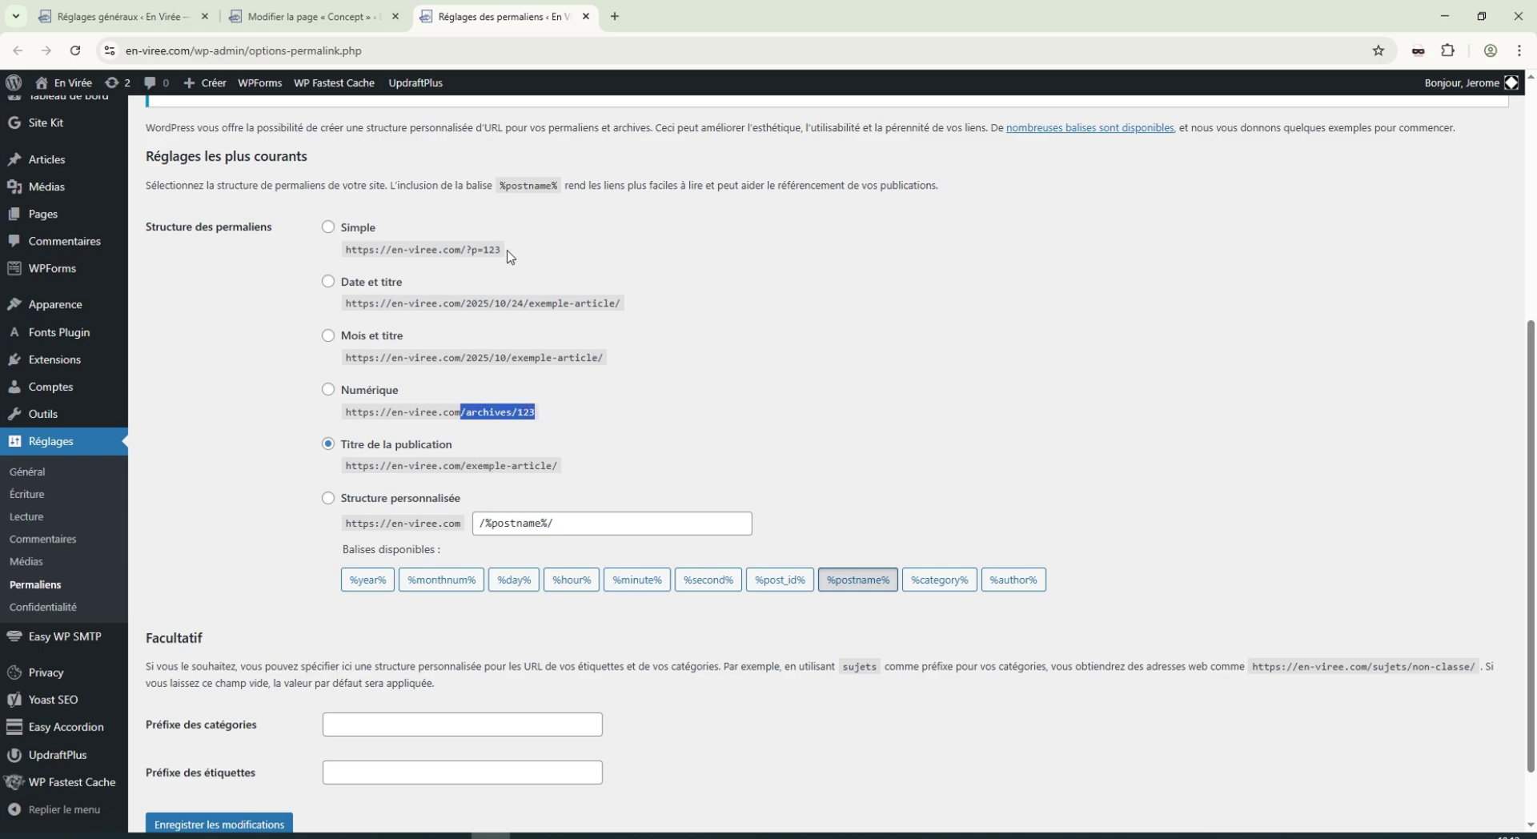
pyautogui.moveTo(505, 251); pyautogui.dragTo(471, 250)
pyautogui.click(592, 515)
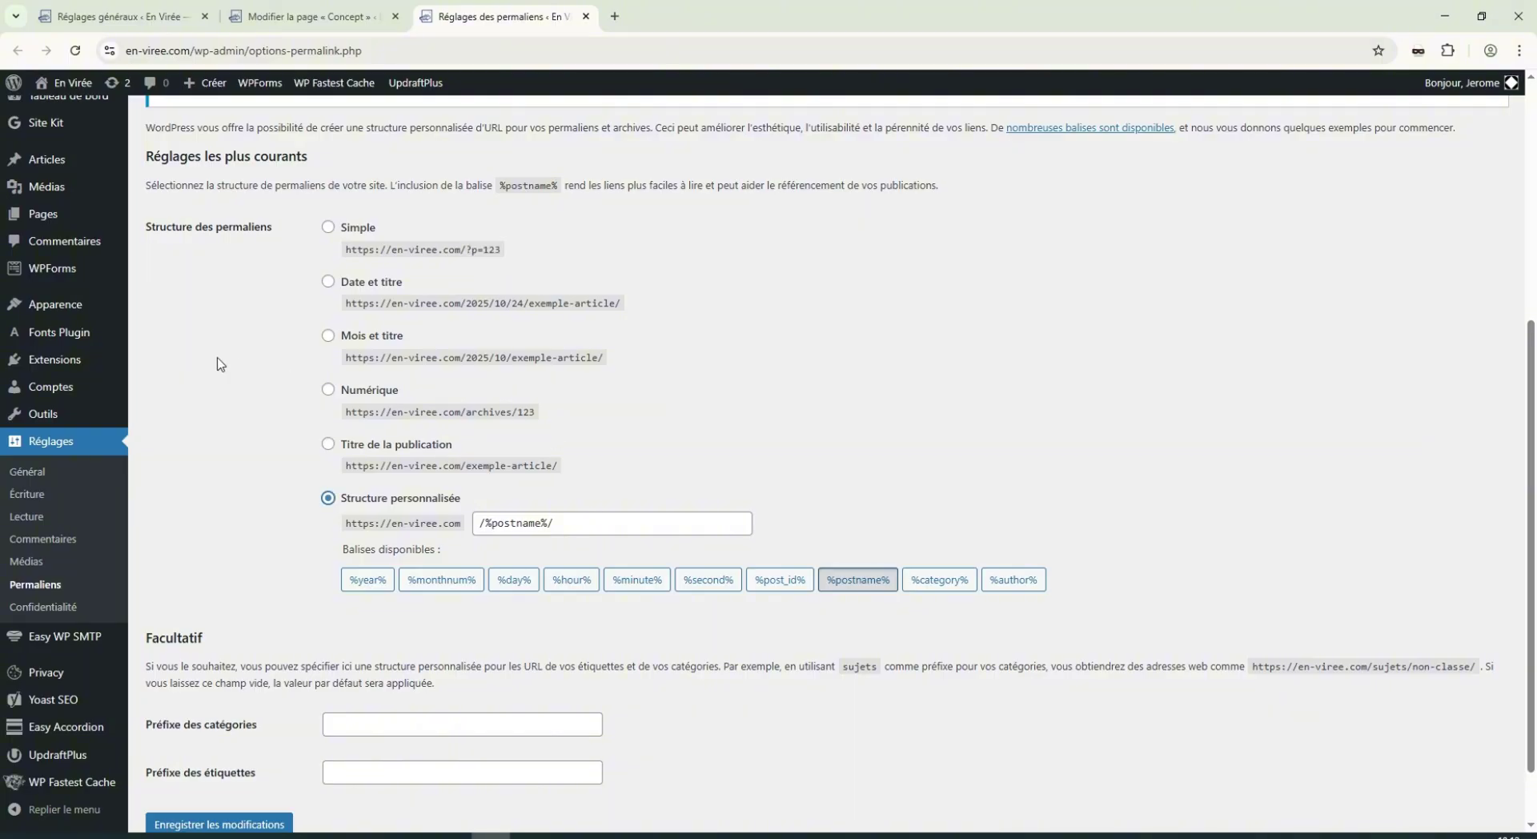
pyautogui.scroll(-1, 196, 369)
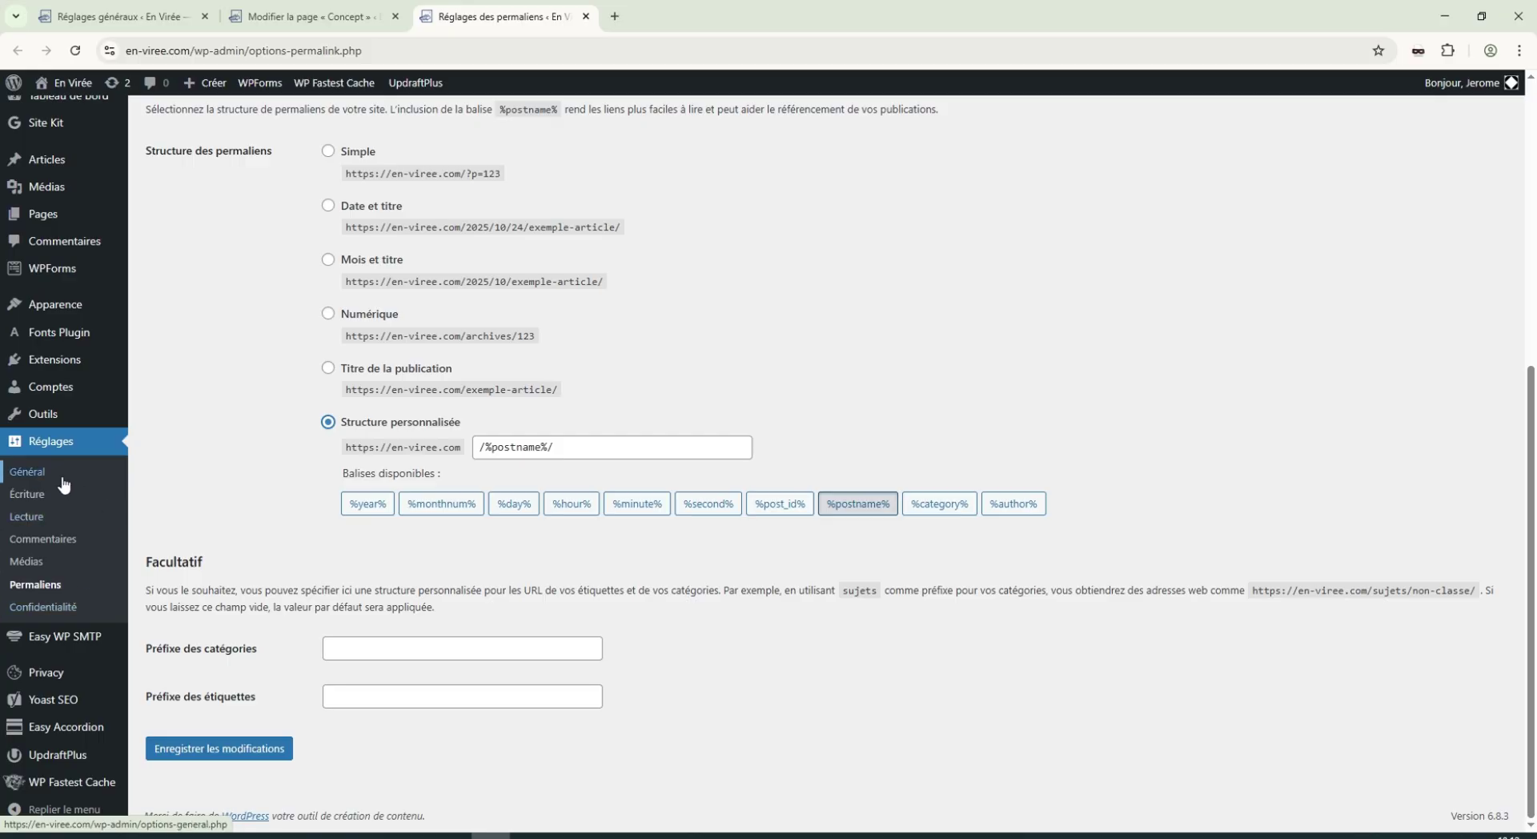
# Search the plugin directory for "wordfence" and examine the Wordfence Security entry.
pyautogui.moveTo(72, 375)
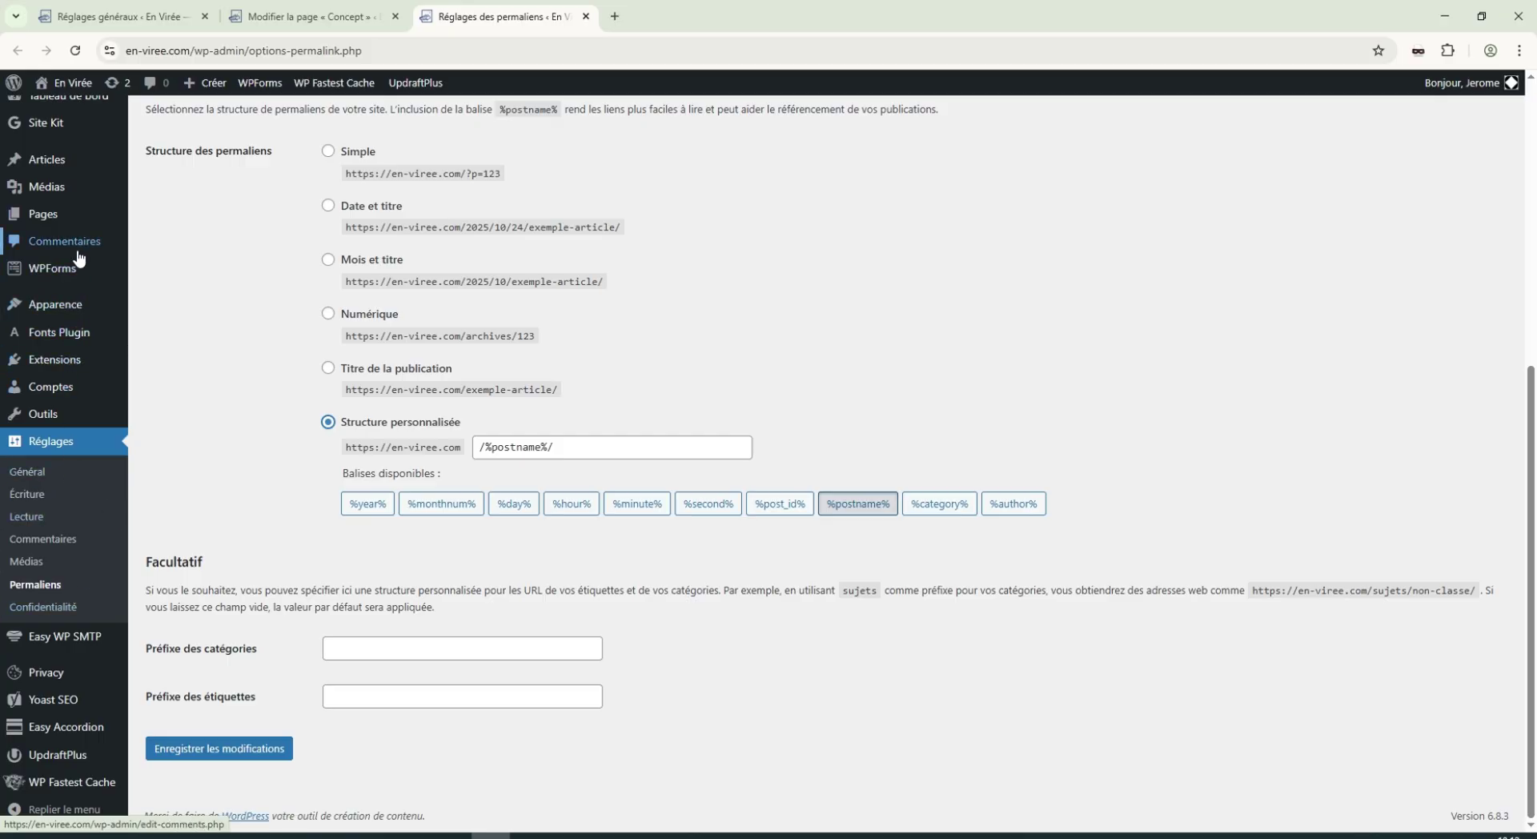
pyautogui.click(282, 382)
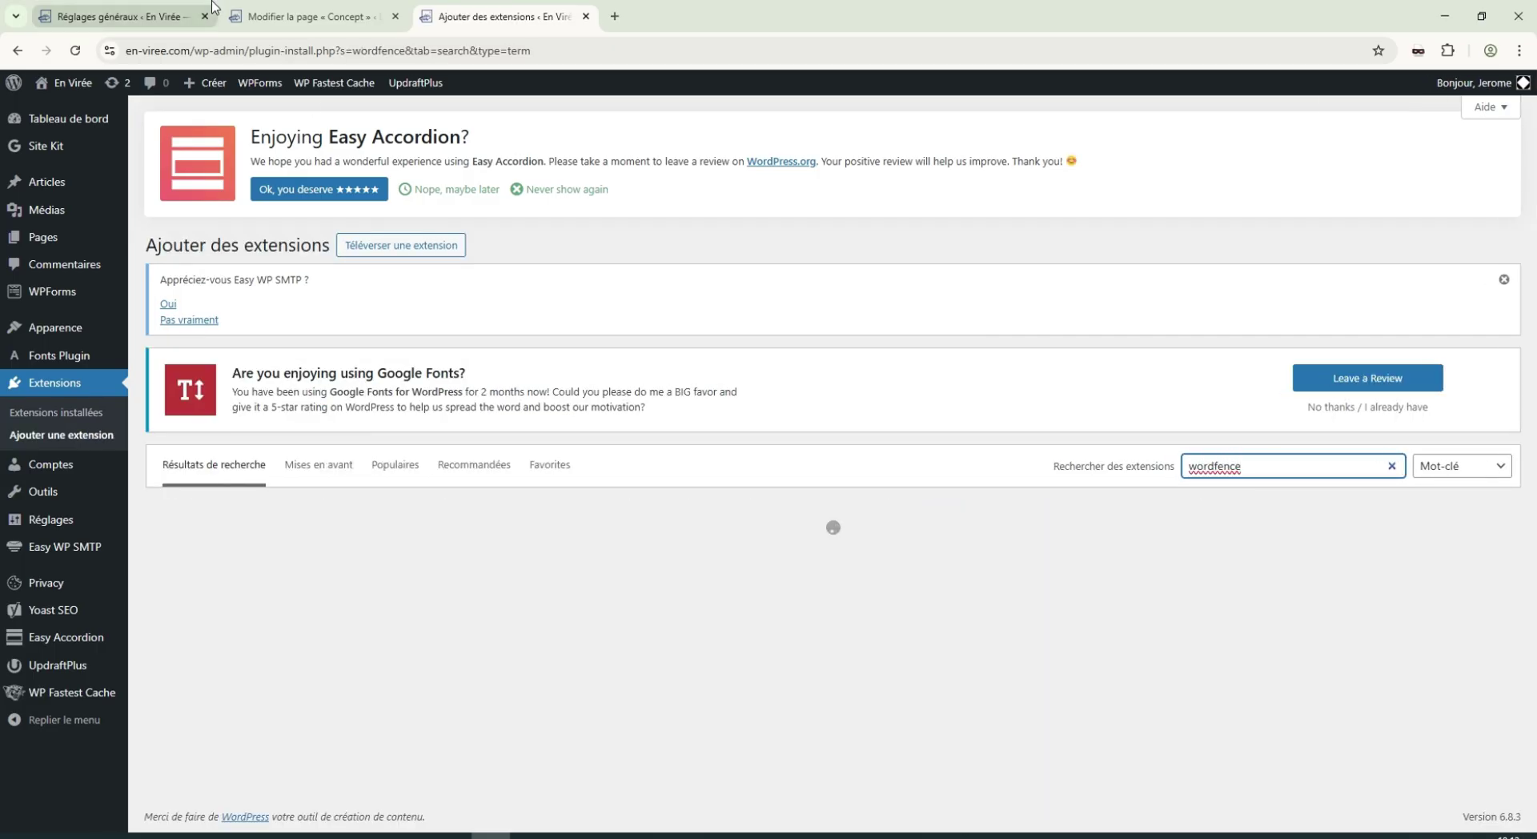
pyautogui.scroll(-2, 390, 456)
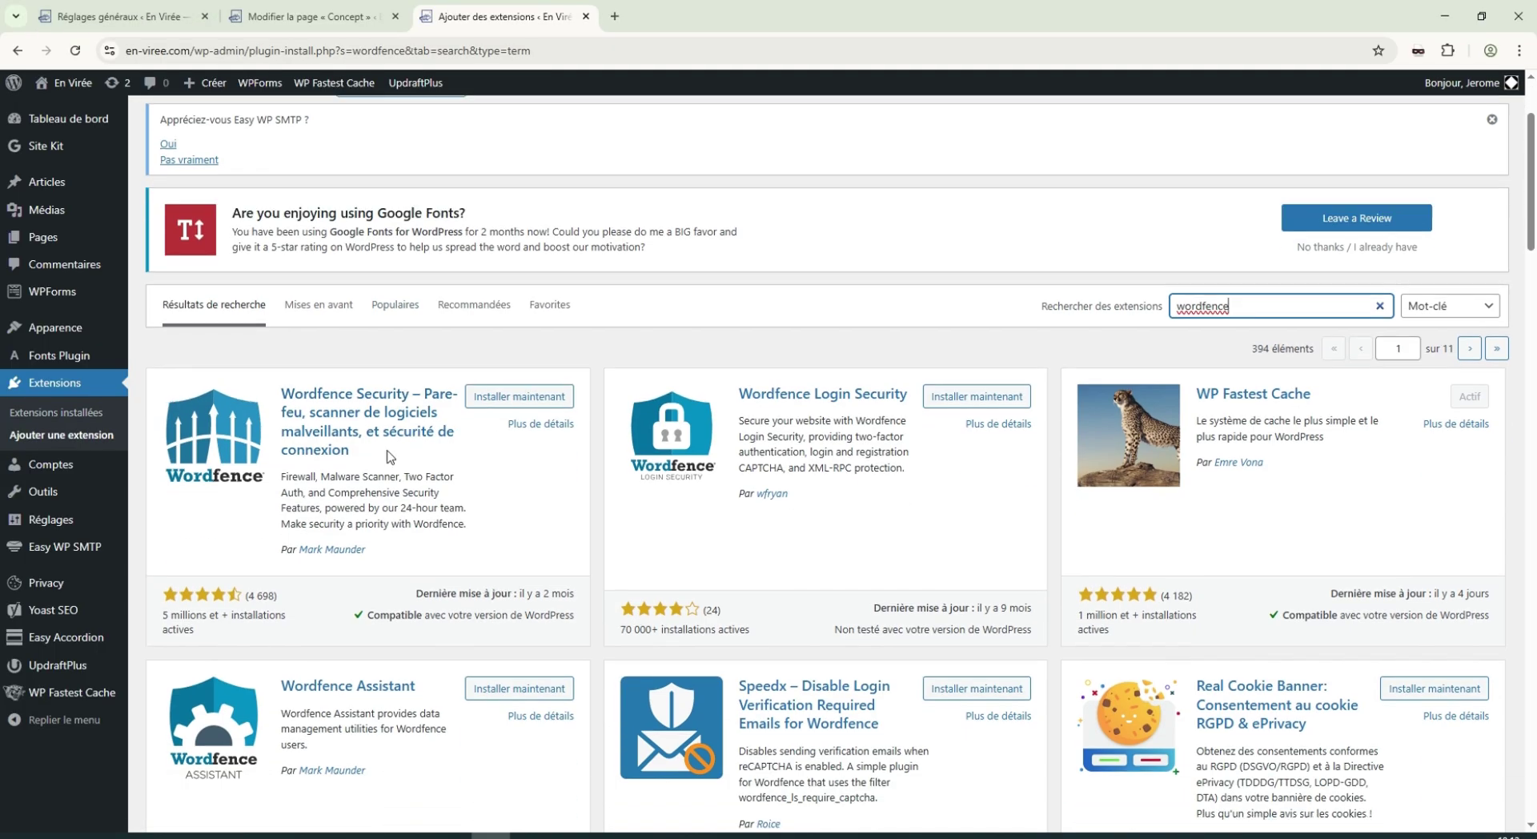
pyautogui.tripleClick(442, 463)
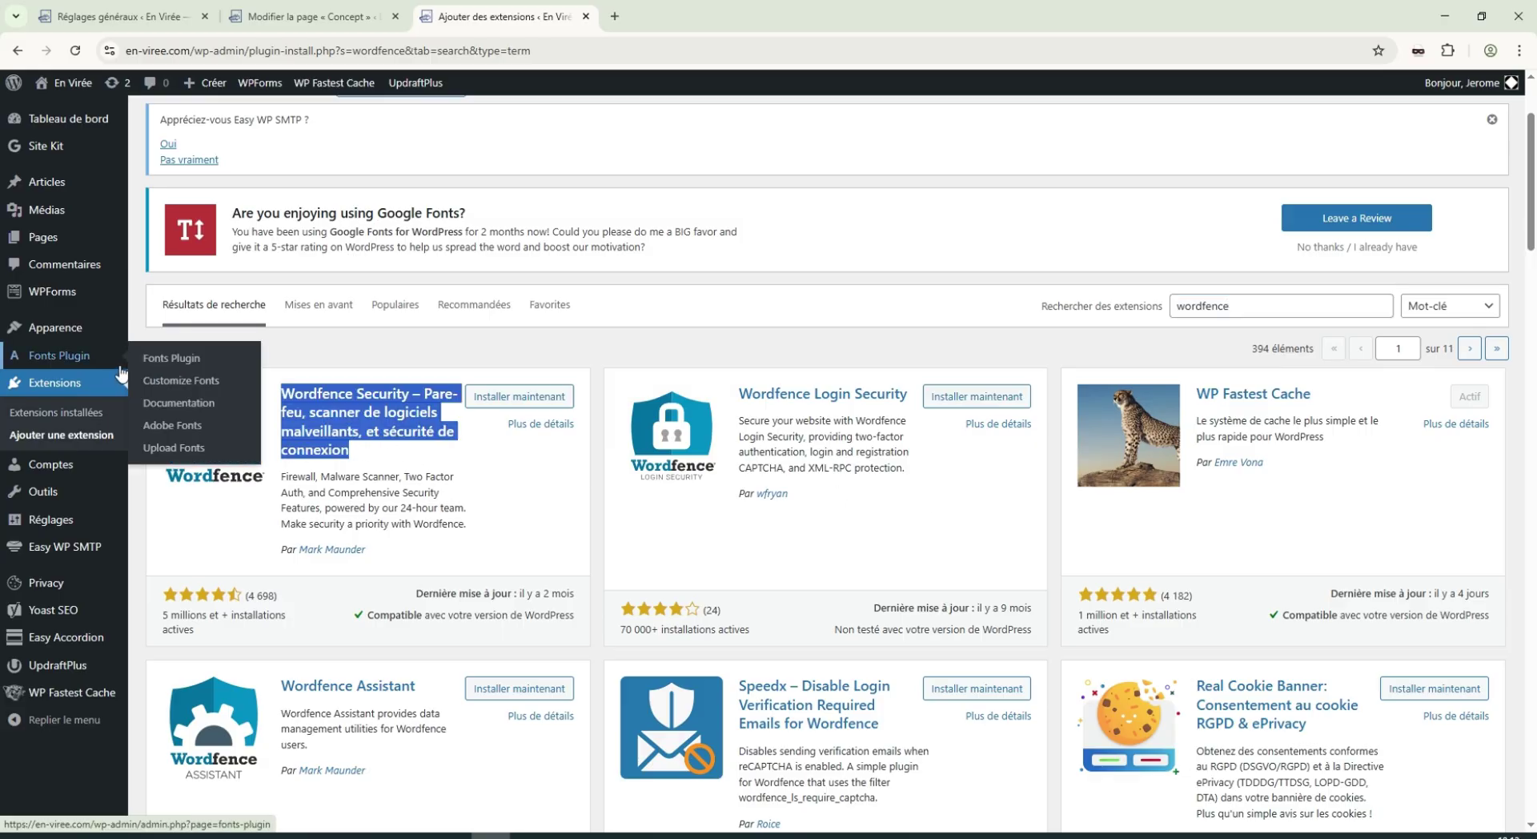
pyautogui.click(963, 552)
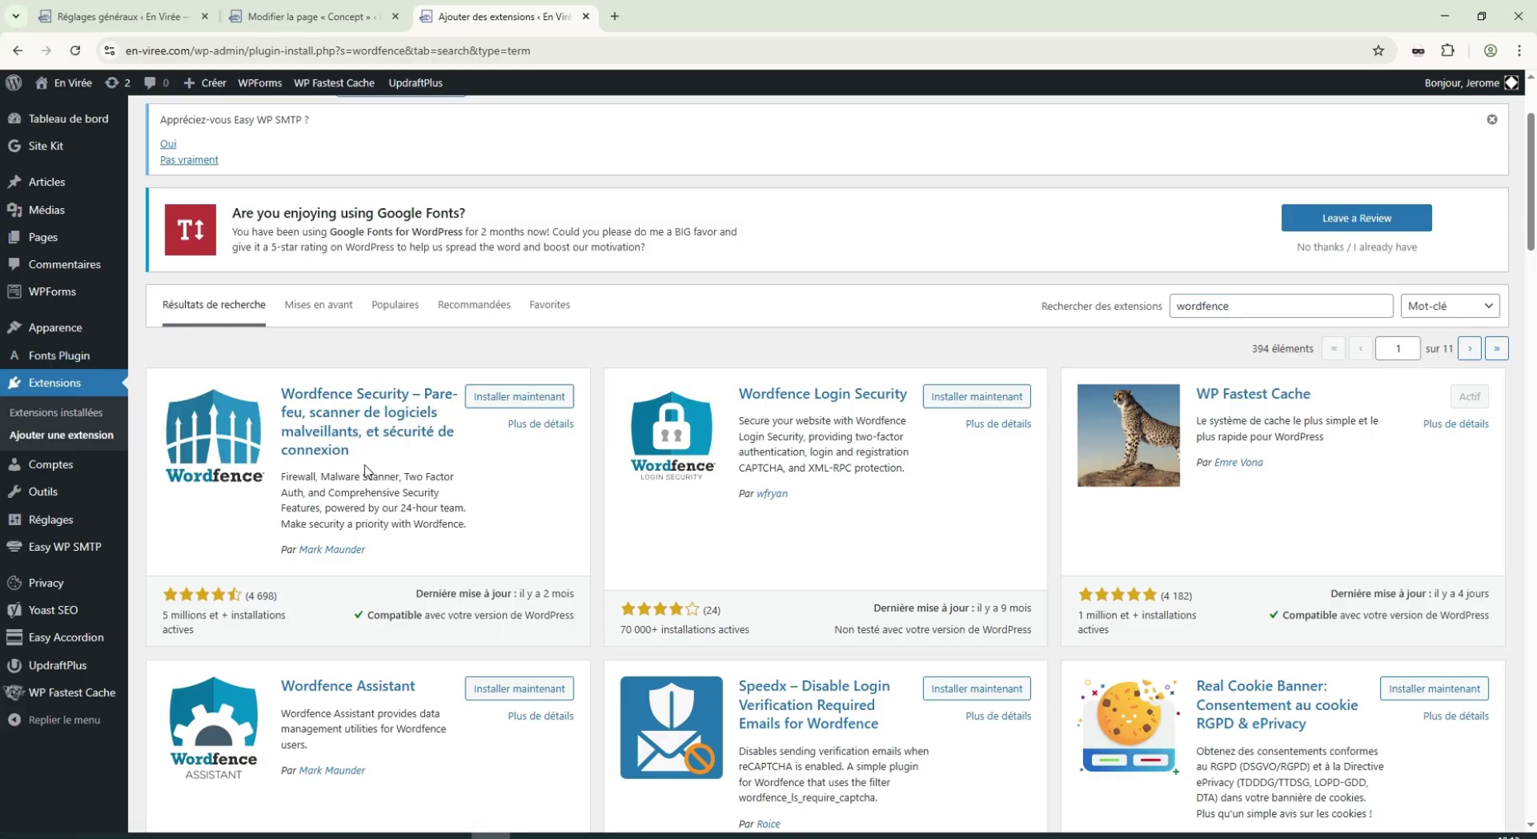
pyautogui.moveTo(364, 465); pyautogui.dragTo(280, 385)
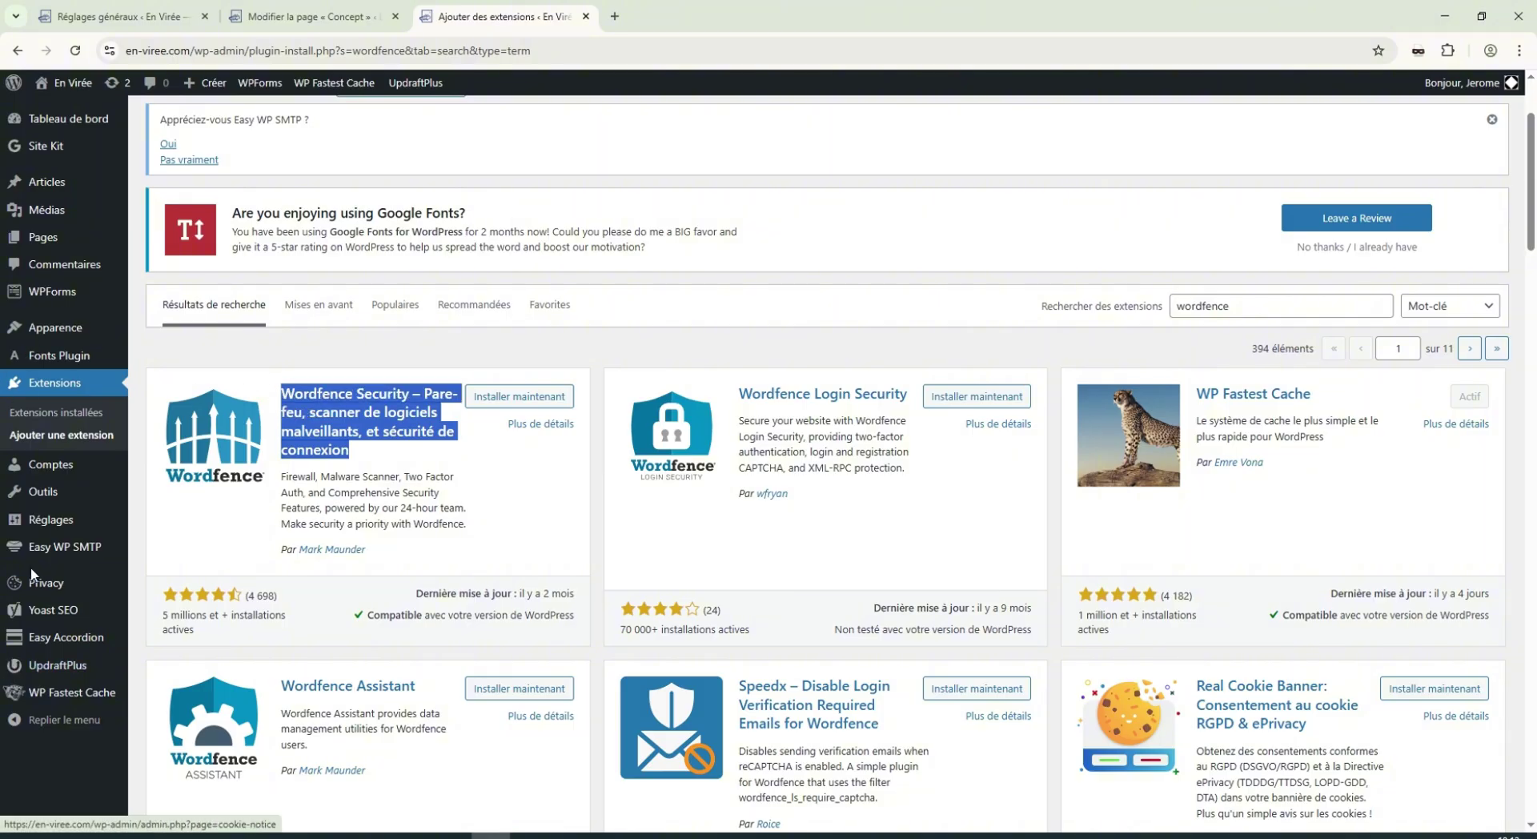
pyautogui.moveTo(36, 462)
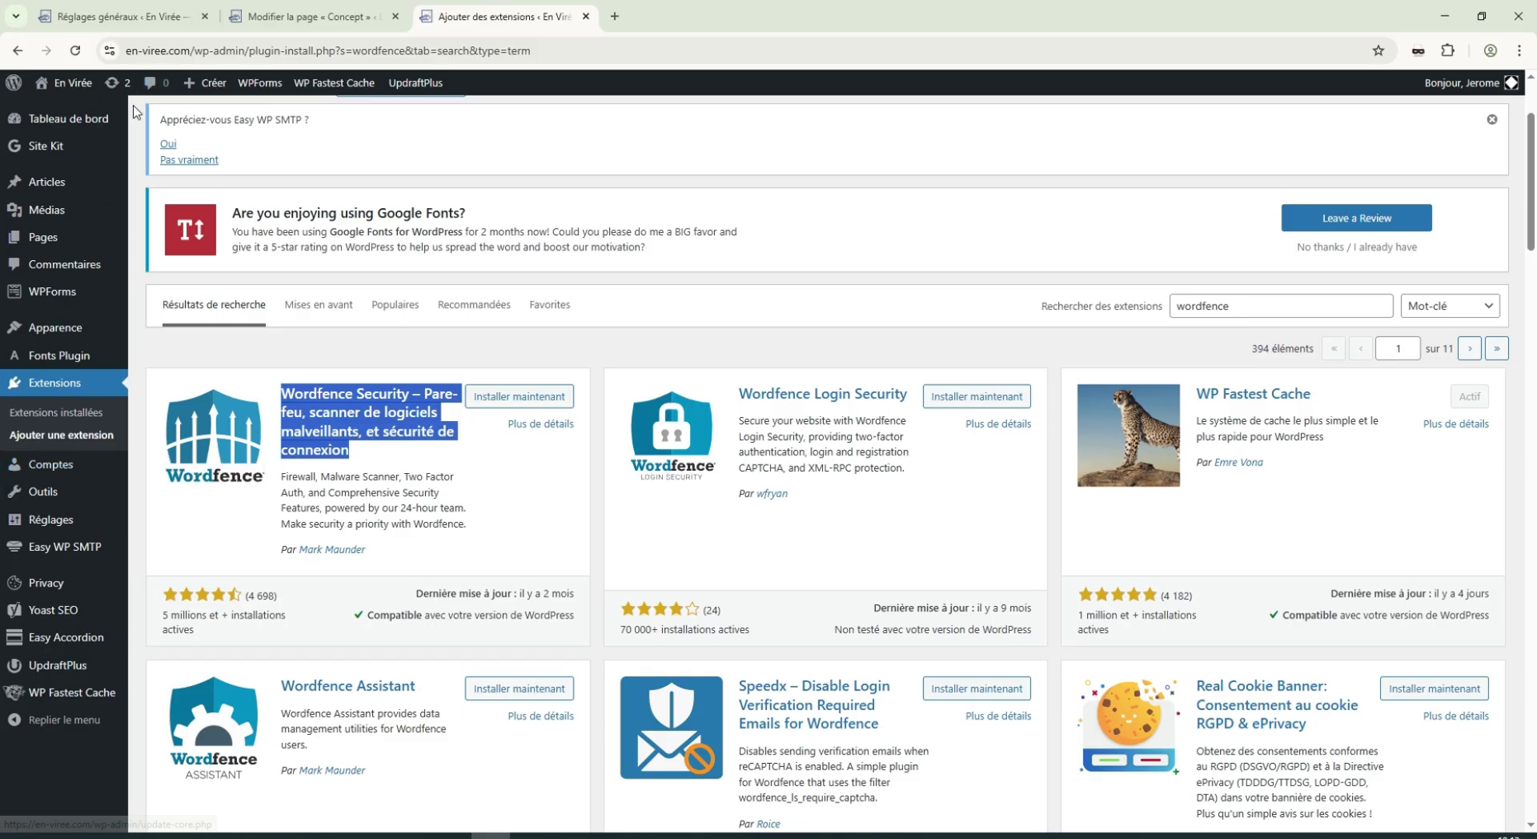
# Open the public En Virée home page in a new tab and inspect its "Des escapades pensées pour vous" hero text and "Découvrir" button.
pyautogui.hotkey('ctrl', '1')
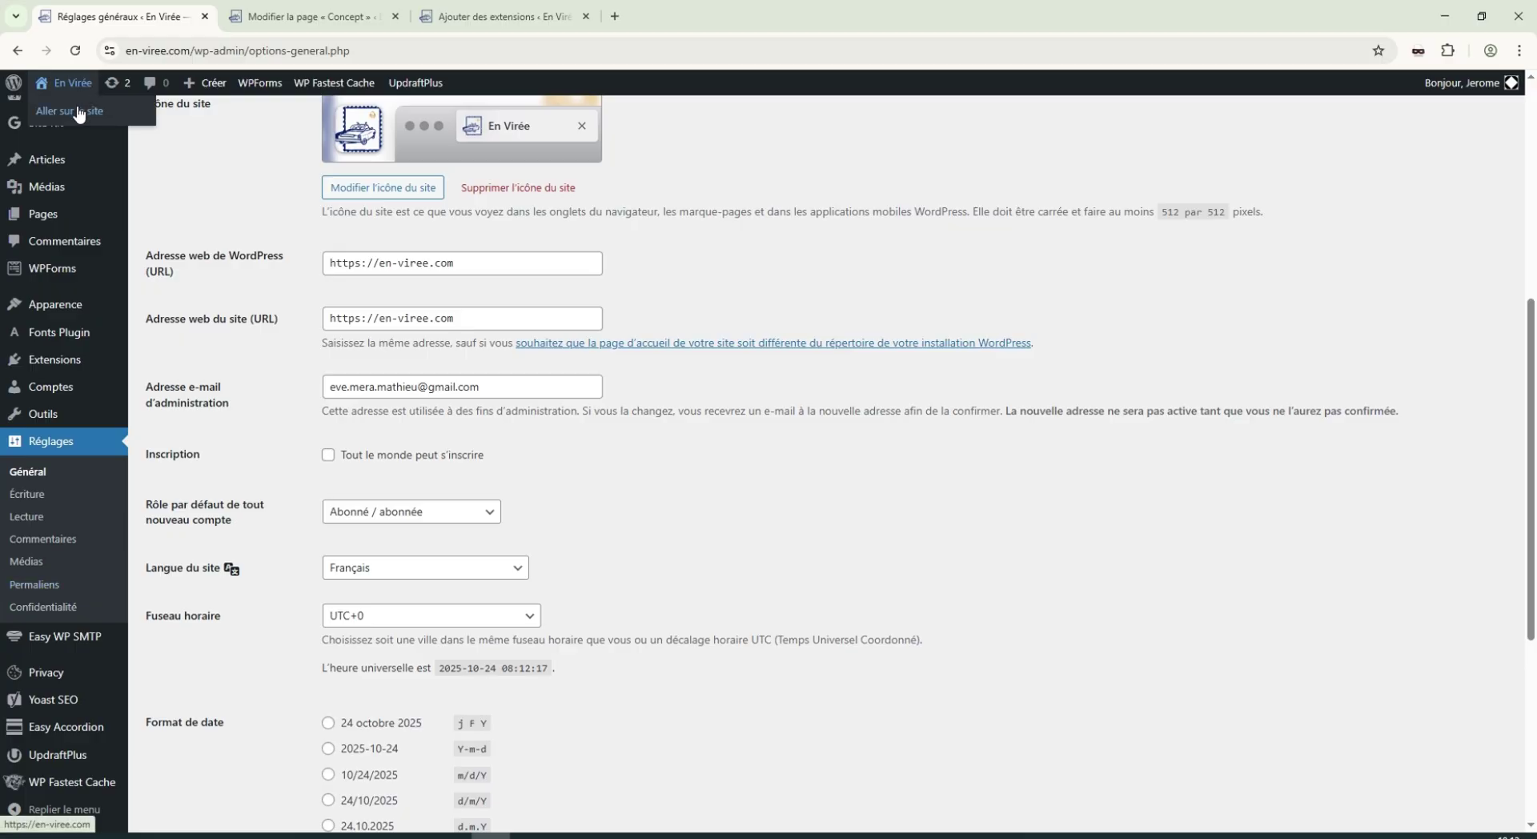
pyautogui.click(71, 109)
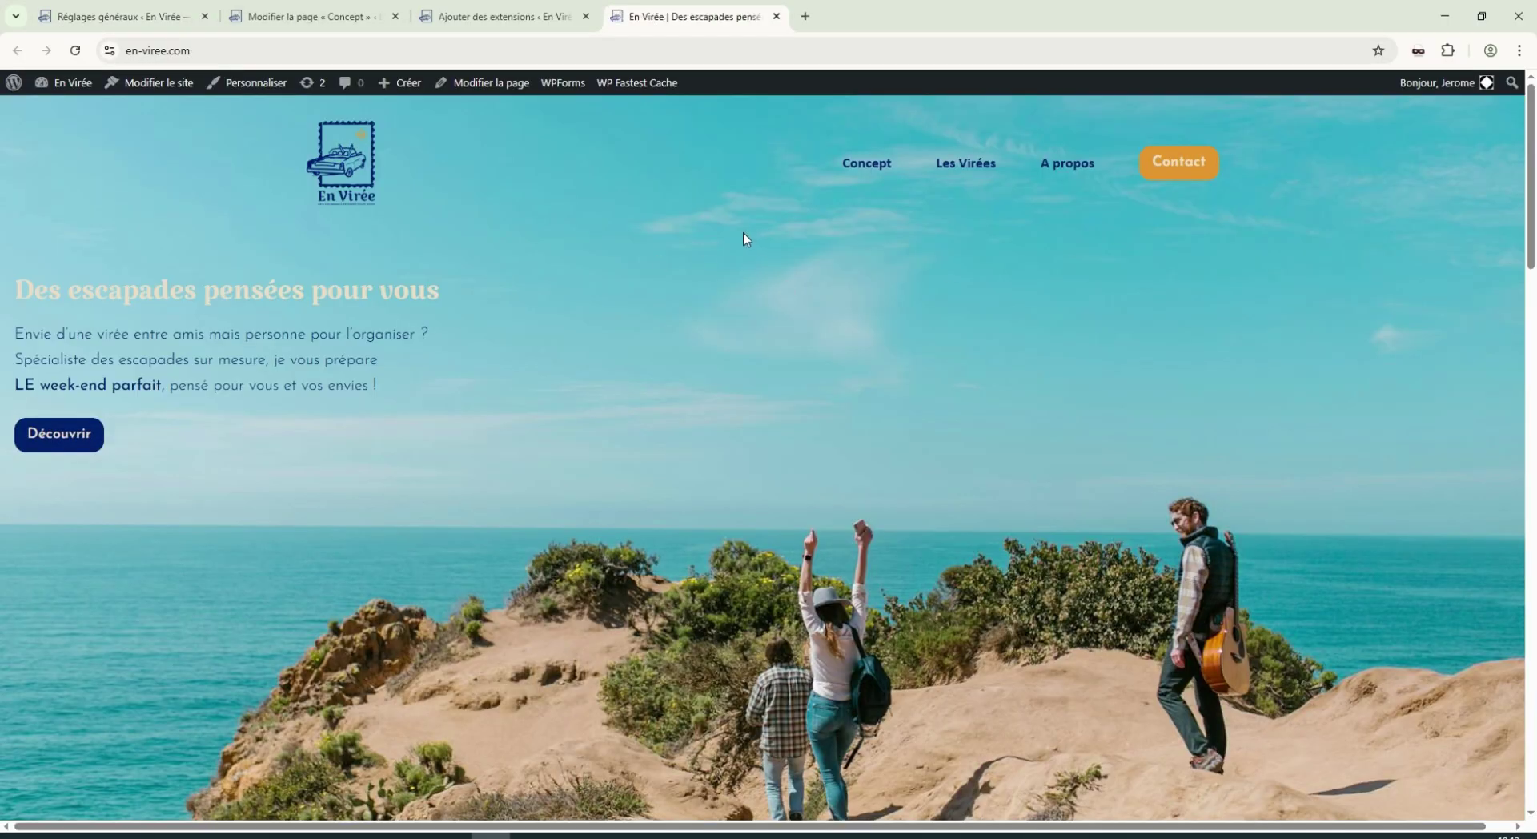
pyautogui.scroll(-1, 226, 353)
pyautogui.moveTo(147, 362); pyautogui.dragTo(7, 224)
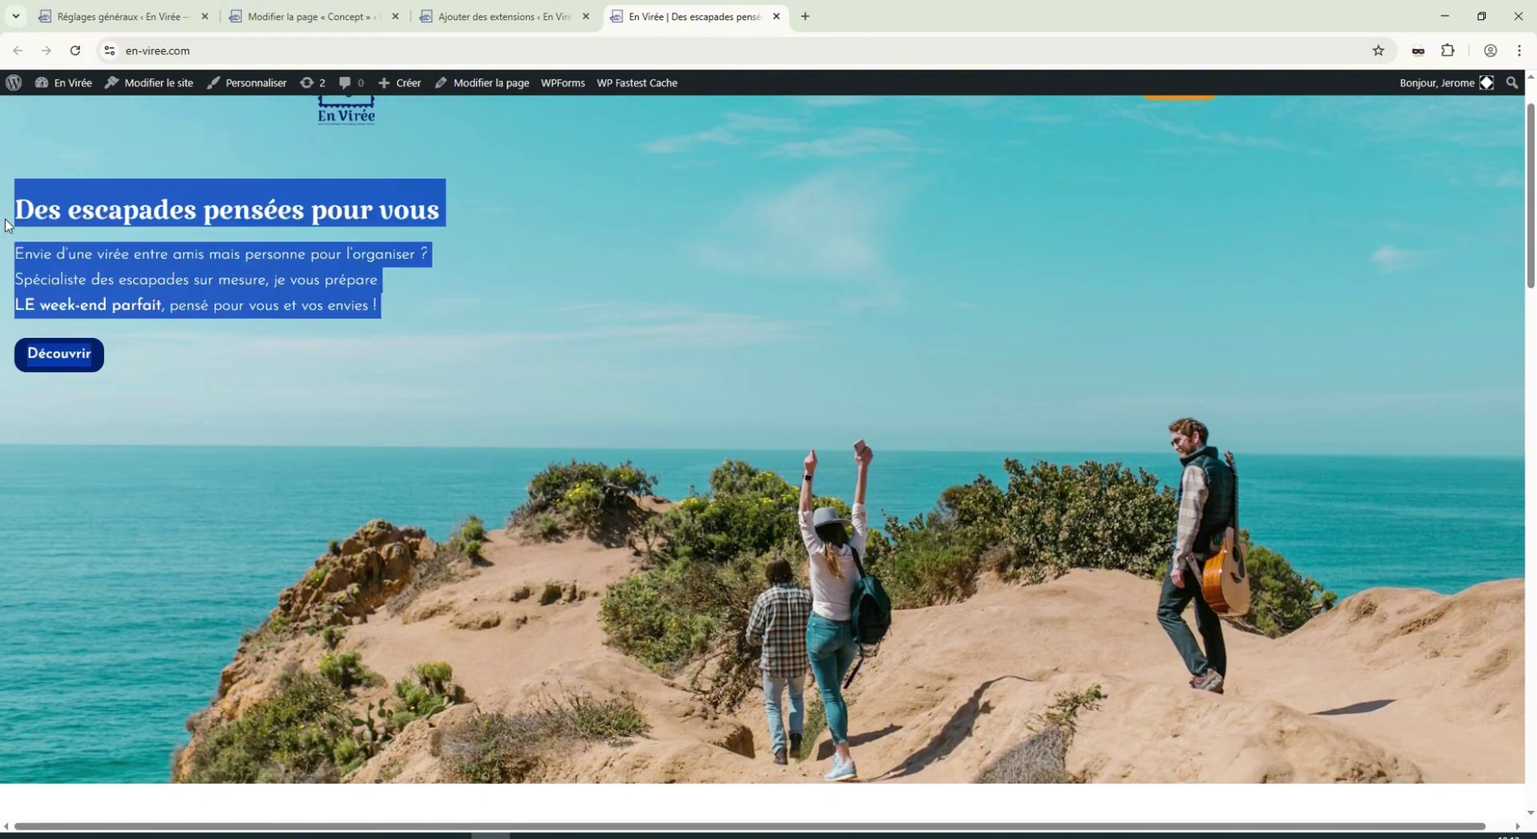
pyautogui.click(649, 369)
pyautogui.scroll(-8, 652, 364)
pyautogui.scroll(7, 692, 383)
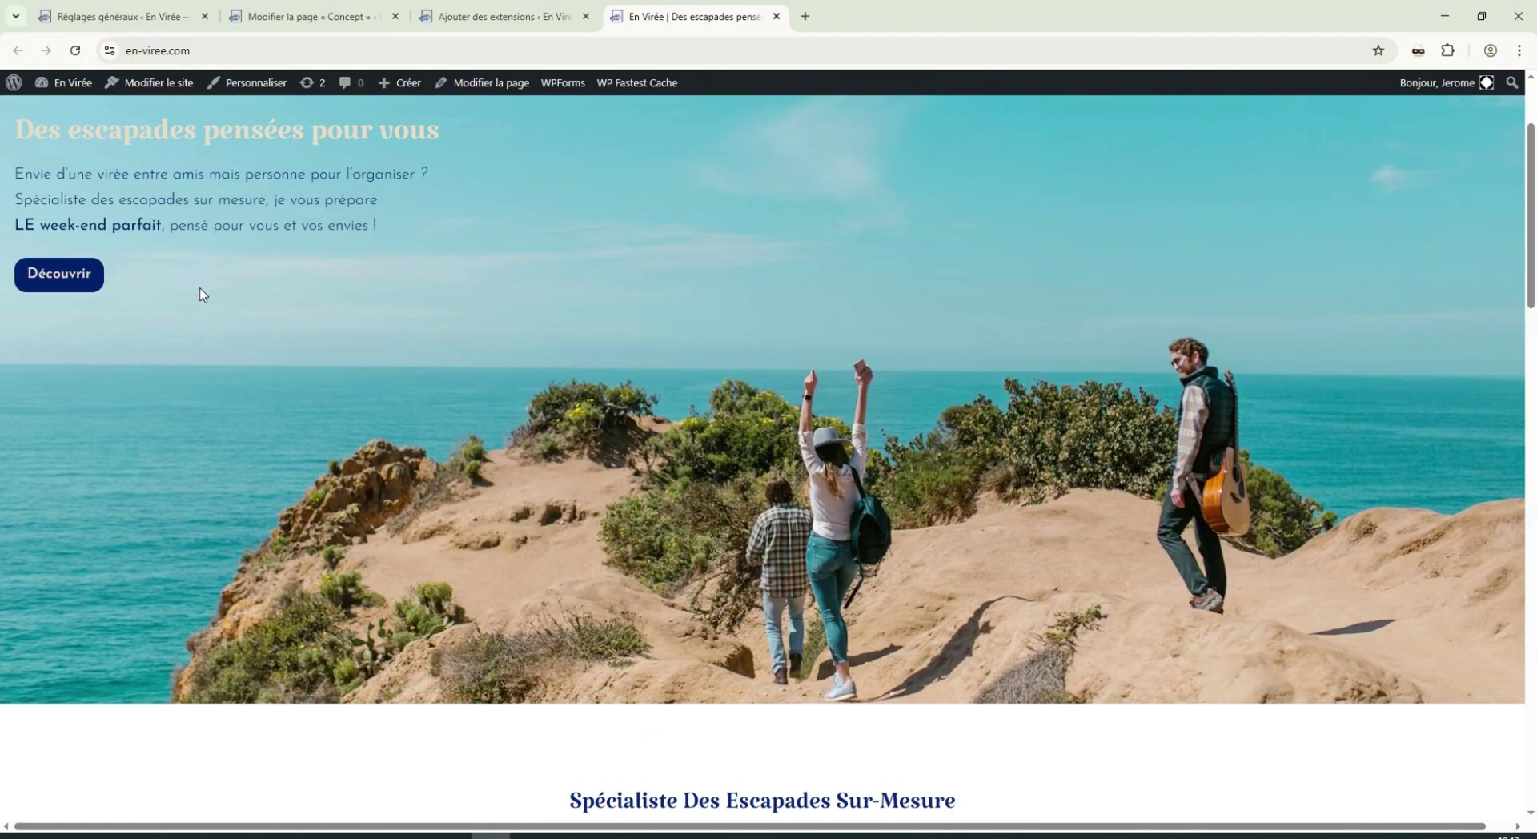
# Review the live home page's layout and content from the hero through the five steps and "Nos Virées Phares" to the "Contacte-moi" banner.
pyautogui.scroll(-5, 511, 339)
pyautogui.scroll(-7, 667, 376)
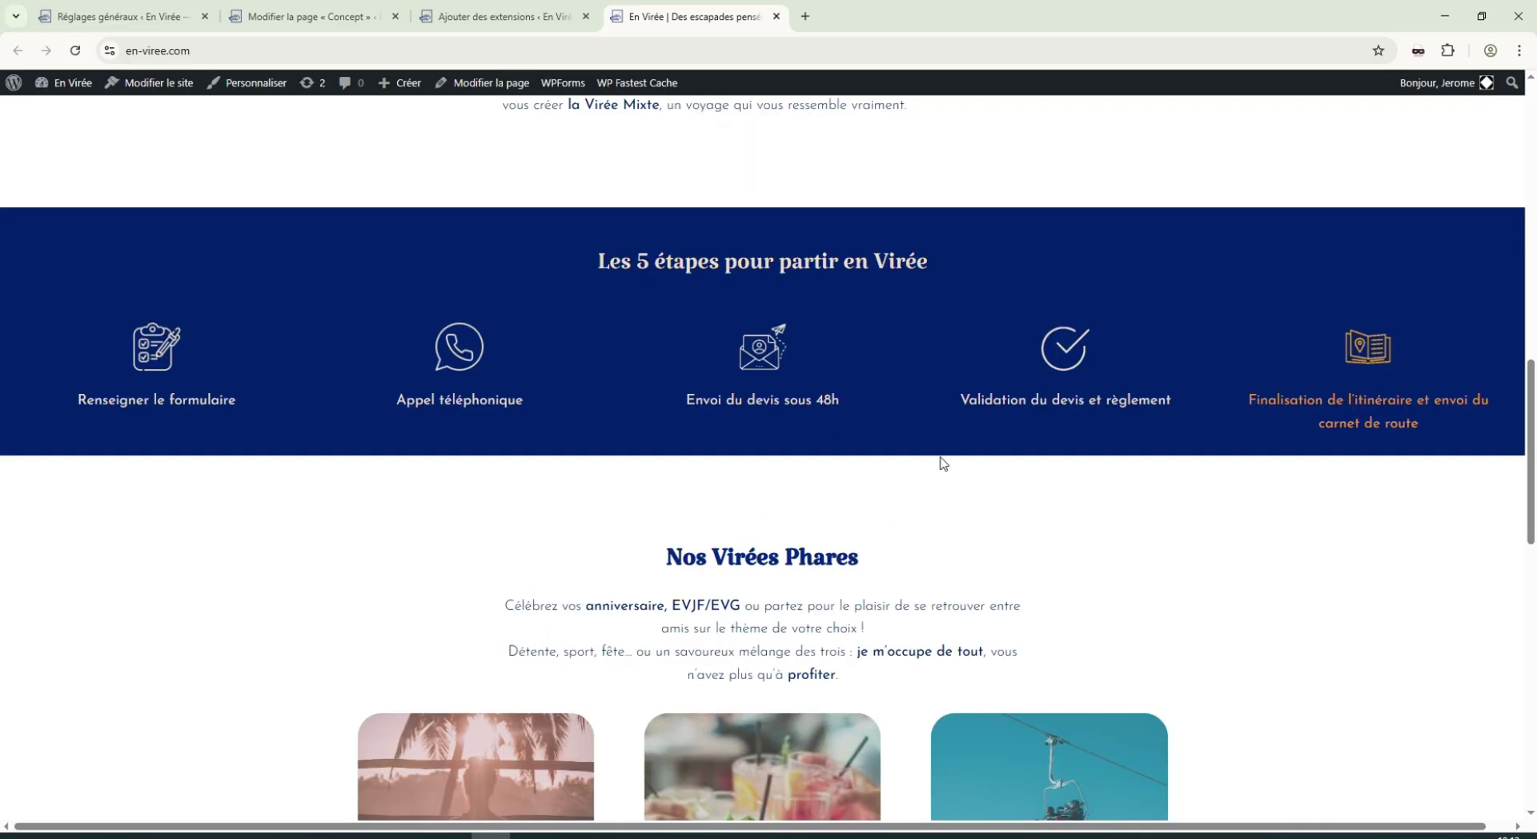
pyautogui.scroll(-6, 889, 452)
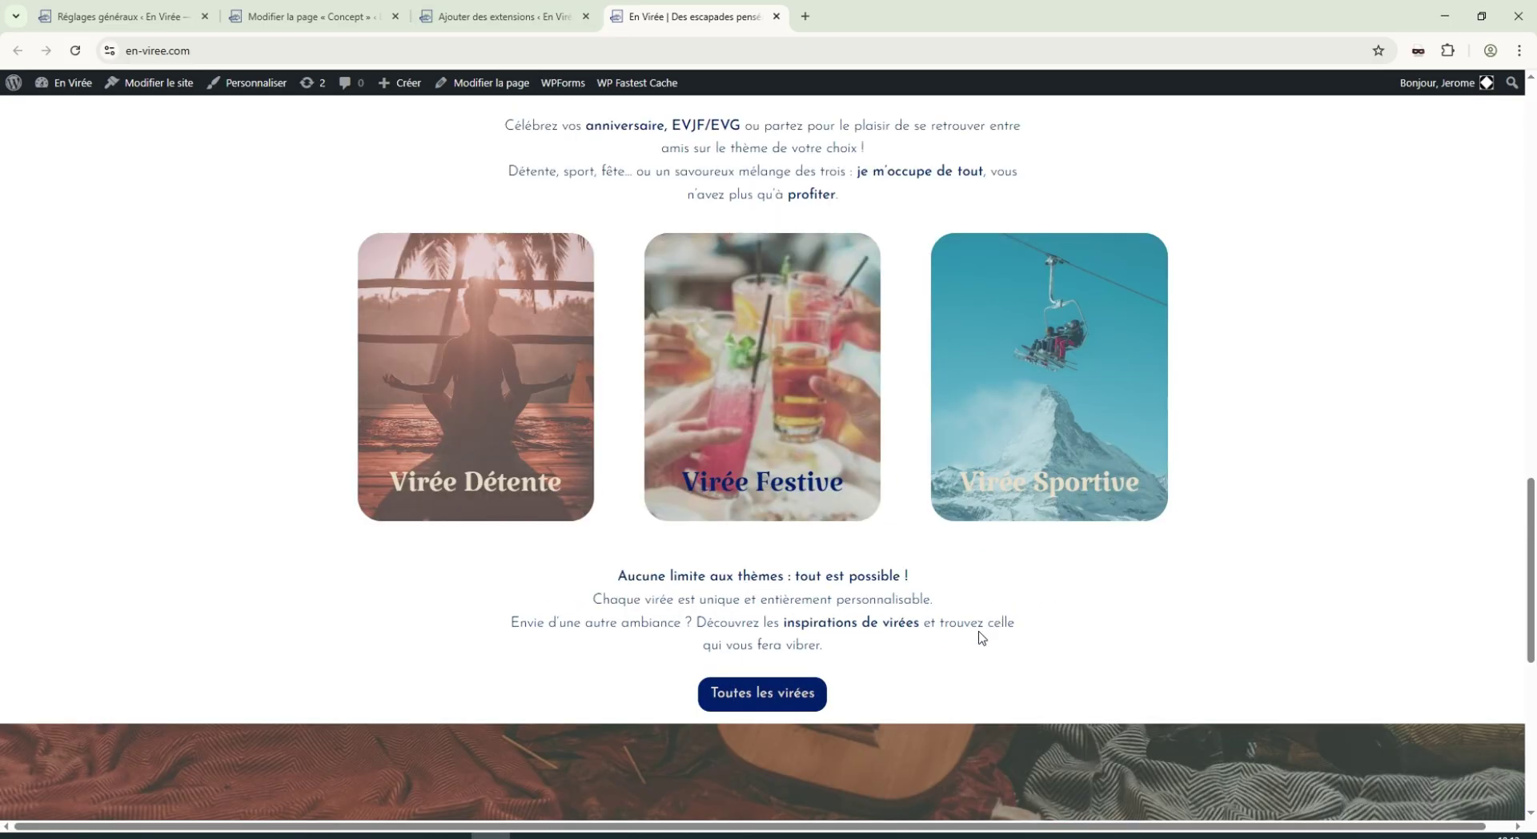
pyautogui.scroll(7, 1027, 582)
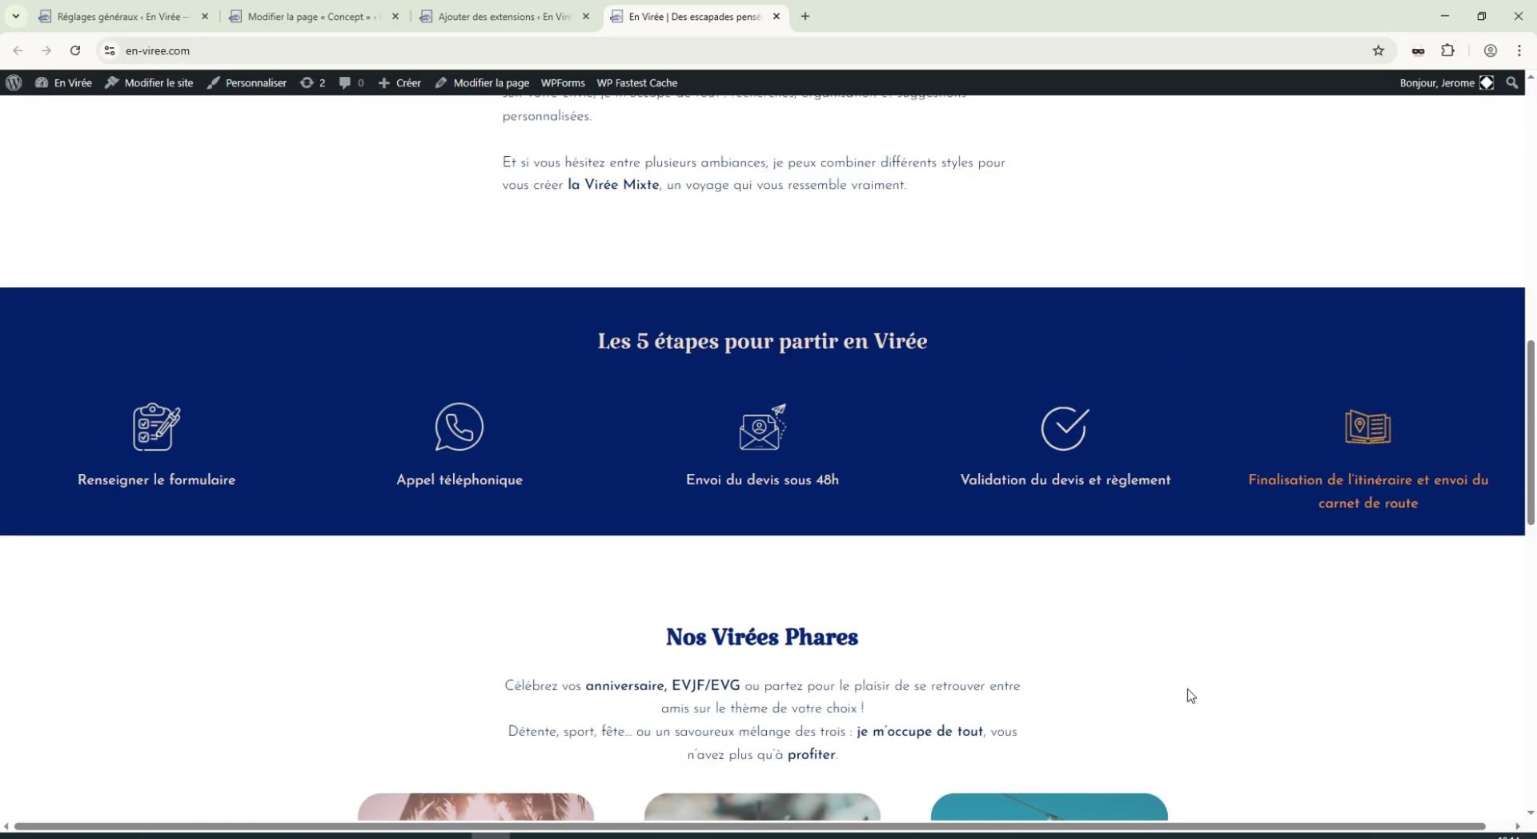
pyautogui.scroll(15, 677, 485)
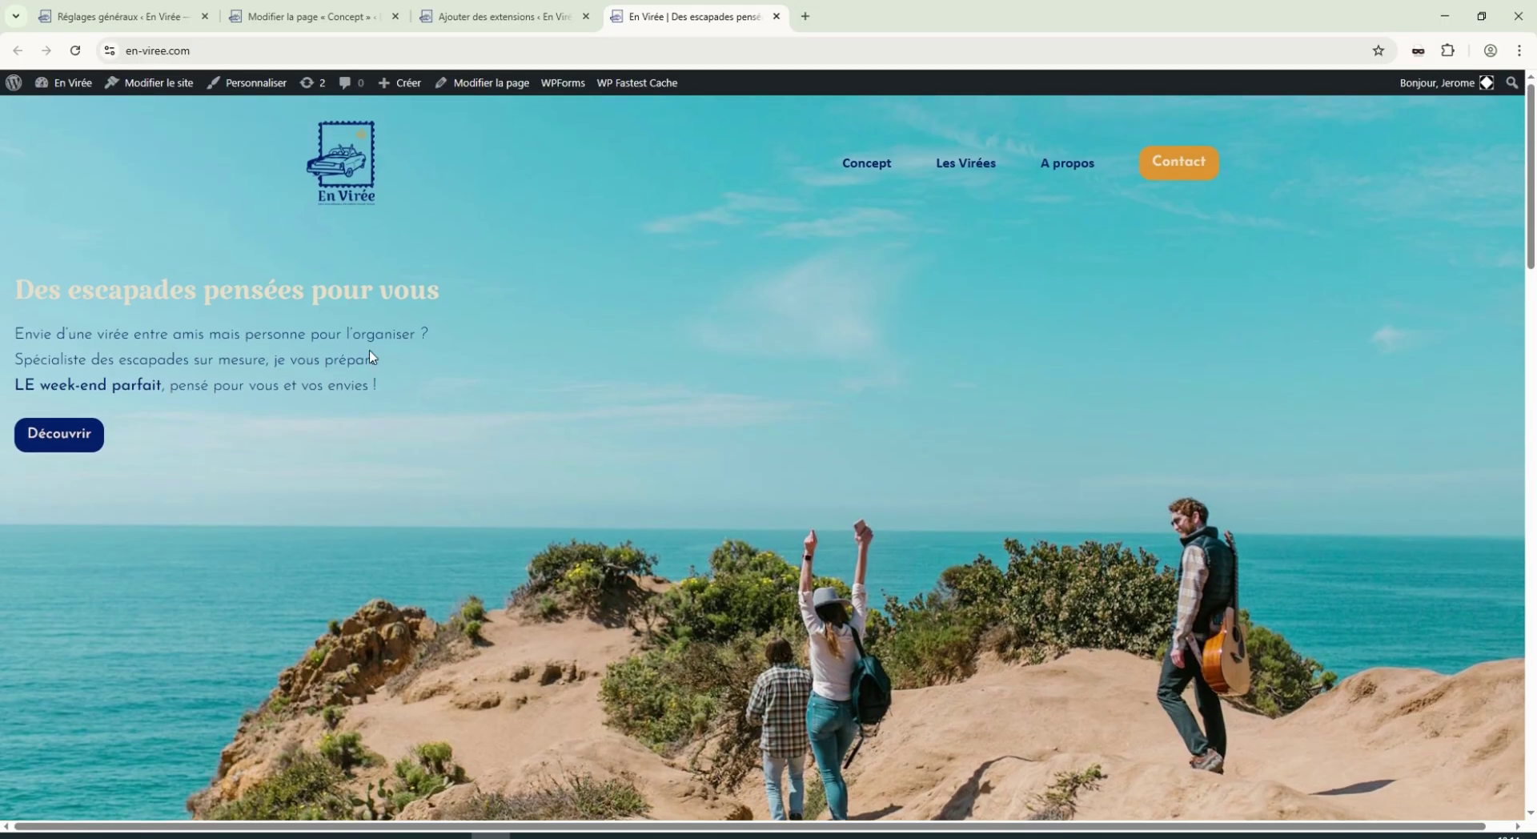
pyautogui.scroll(-3, 670, 409)
pyautogui.scroll(2, 668, 406)
pyautogui.scroll(-15, 673, 405)
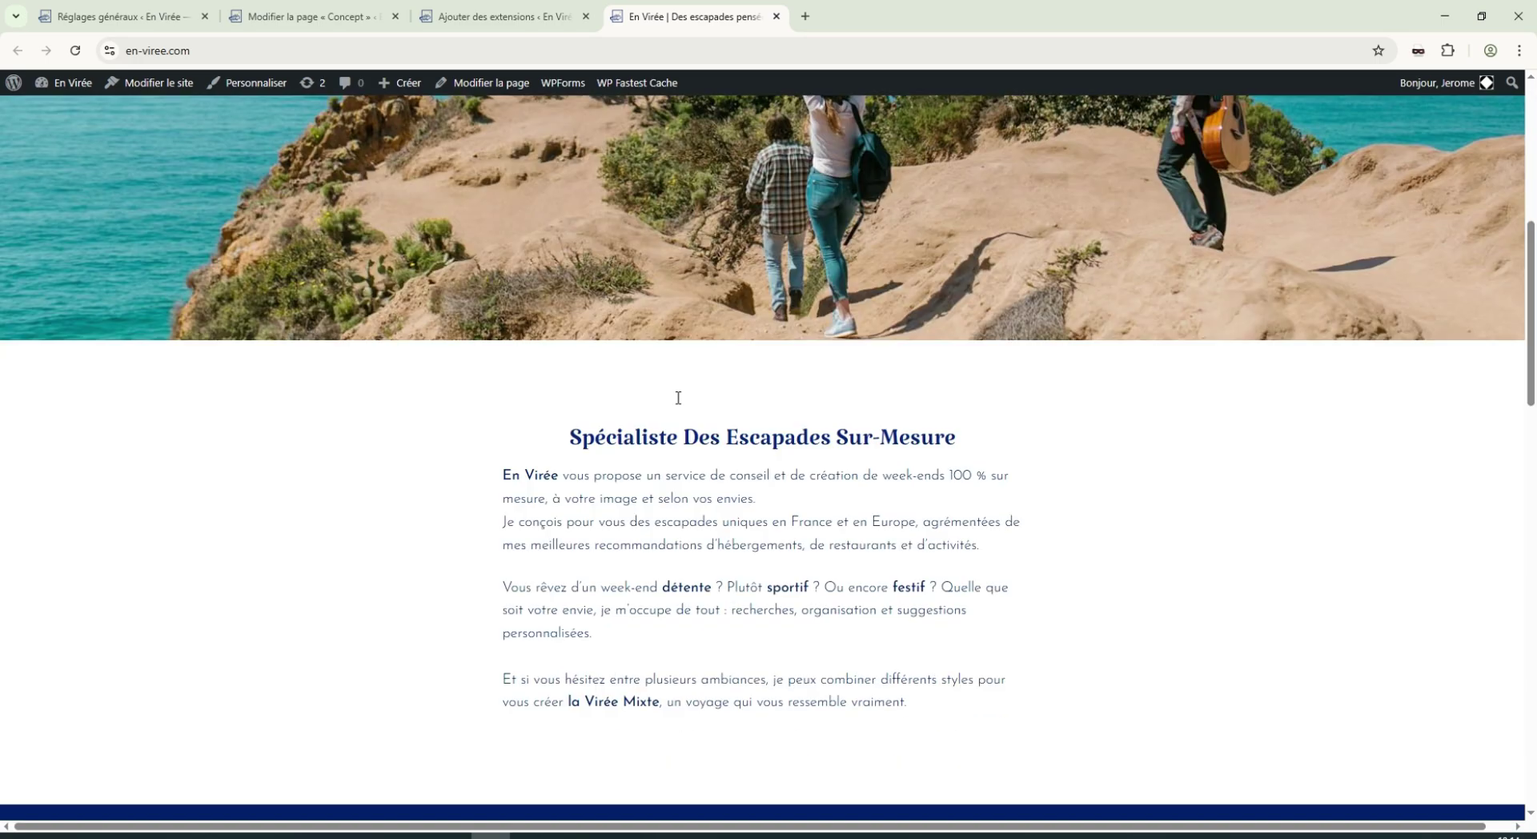
pyautogui.scroll(-5, 670, 417)
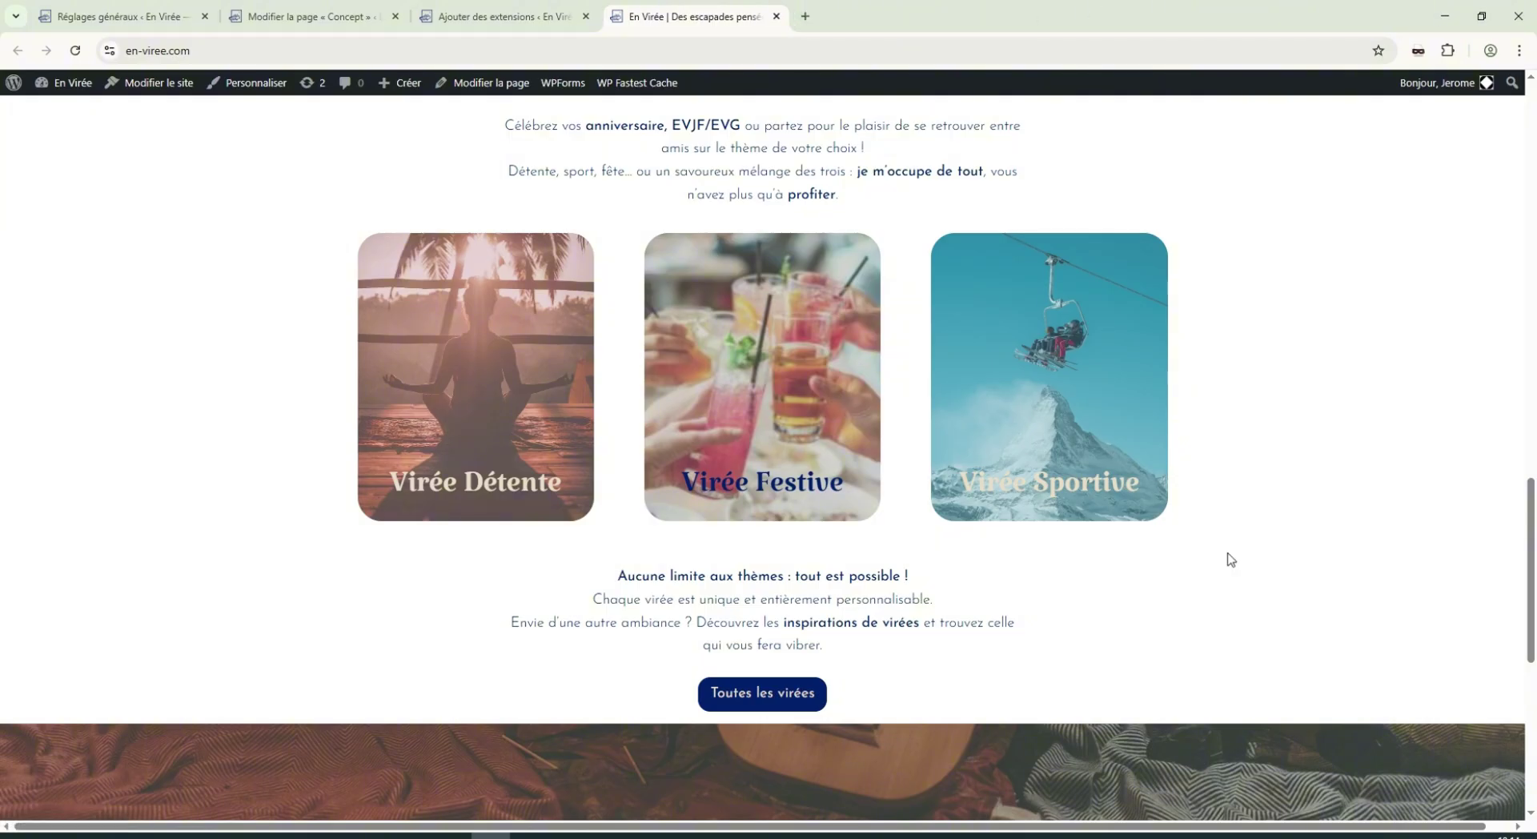
pyautogui.scroll(-5, 1231, 560)
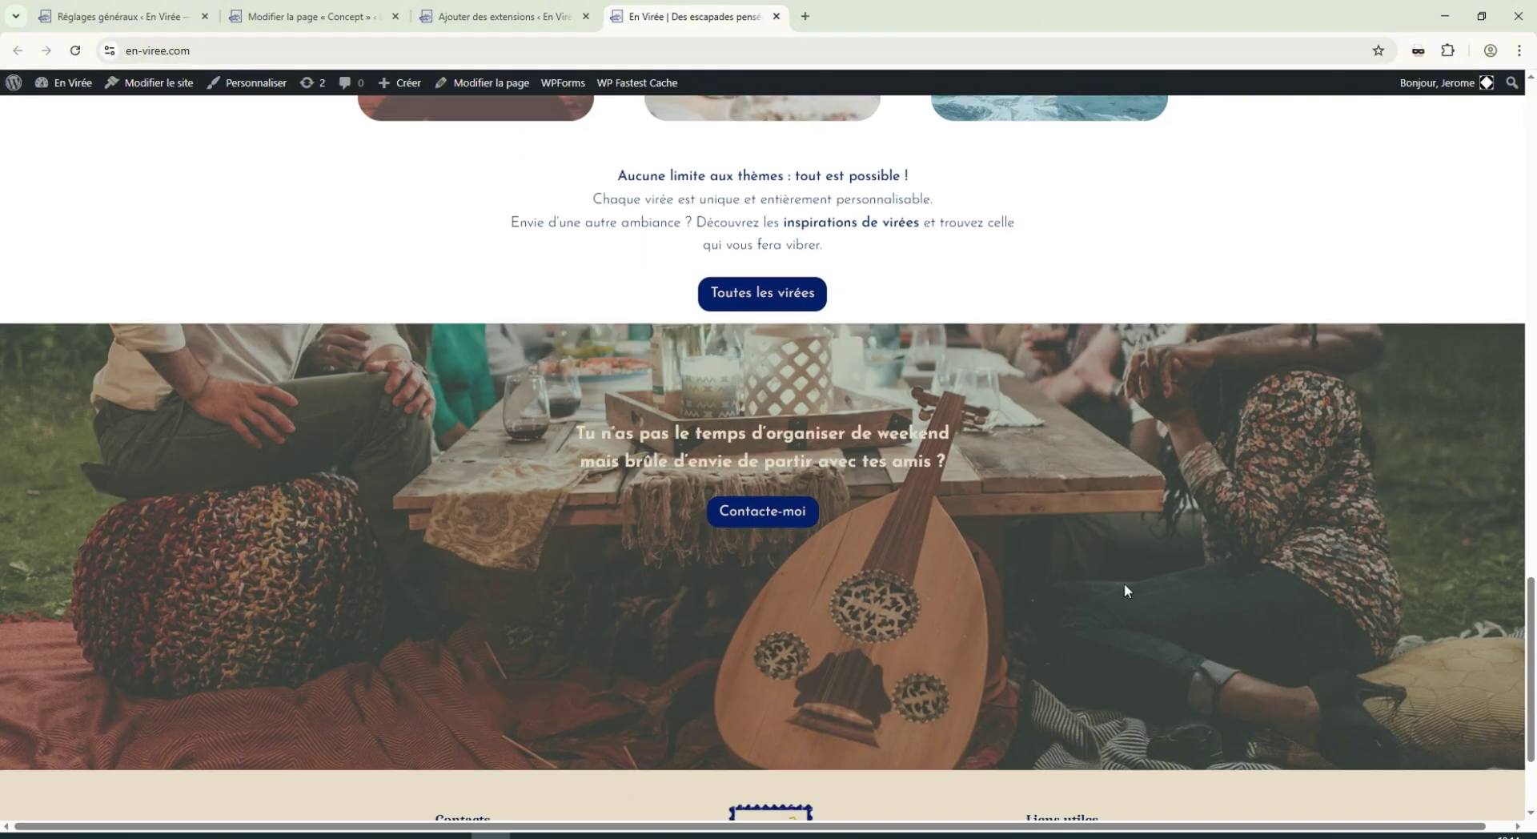